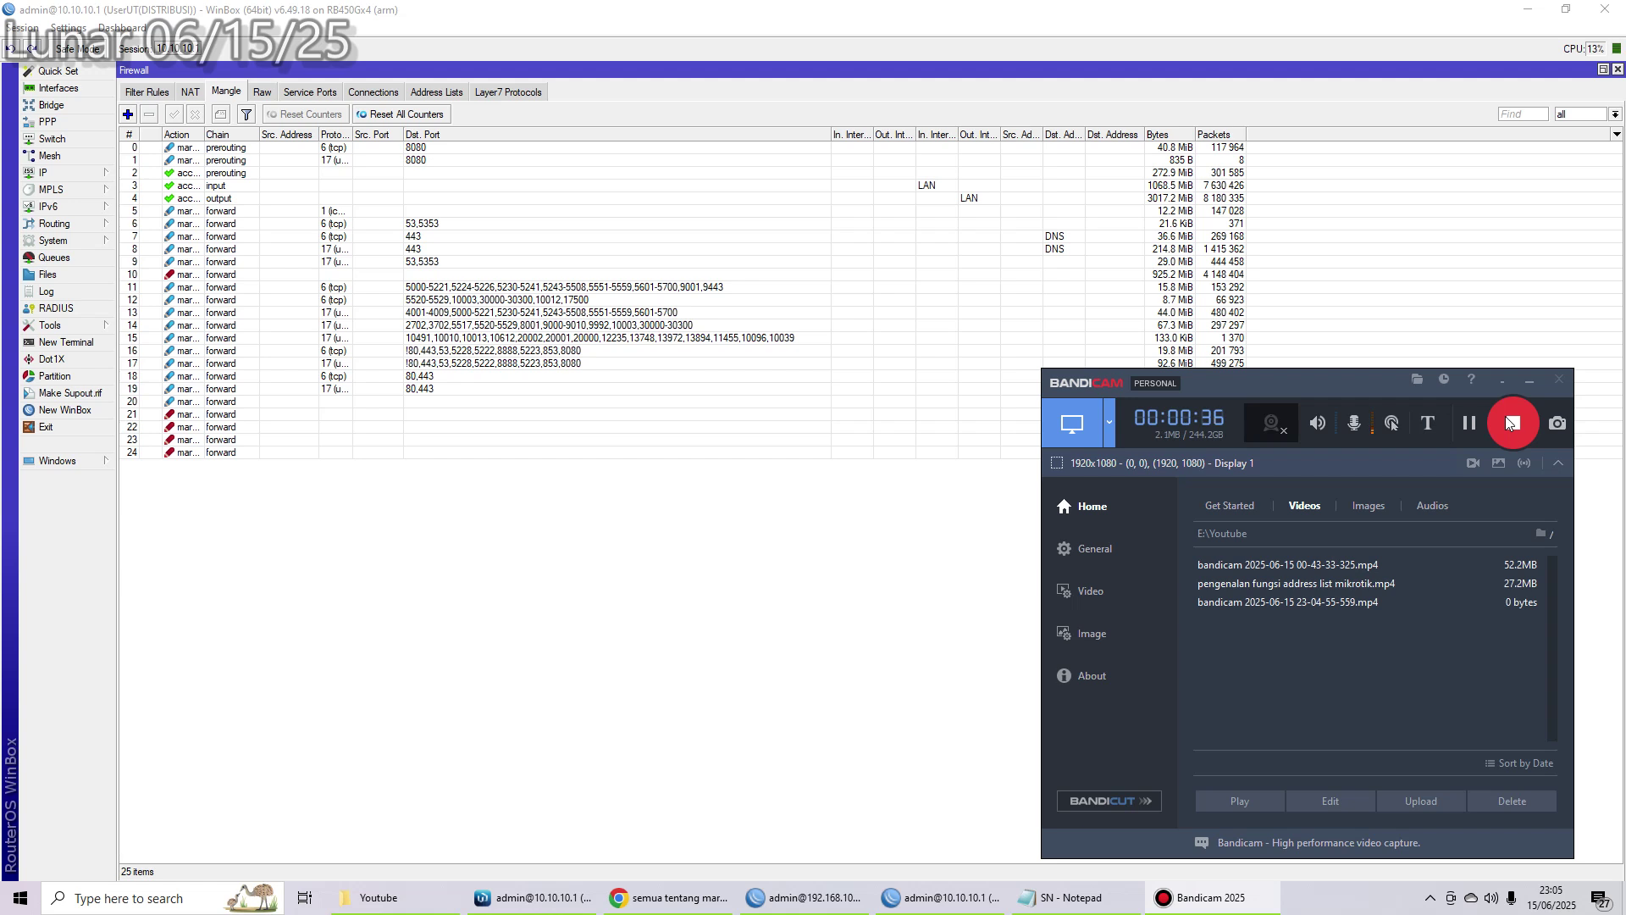
- Open the UDP forward mangle rule for destination ports starting with 4001-4009 and close it without changes
{"action": "left_click", "coordinate": [1529, 380]}
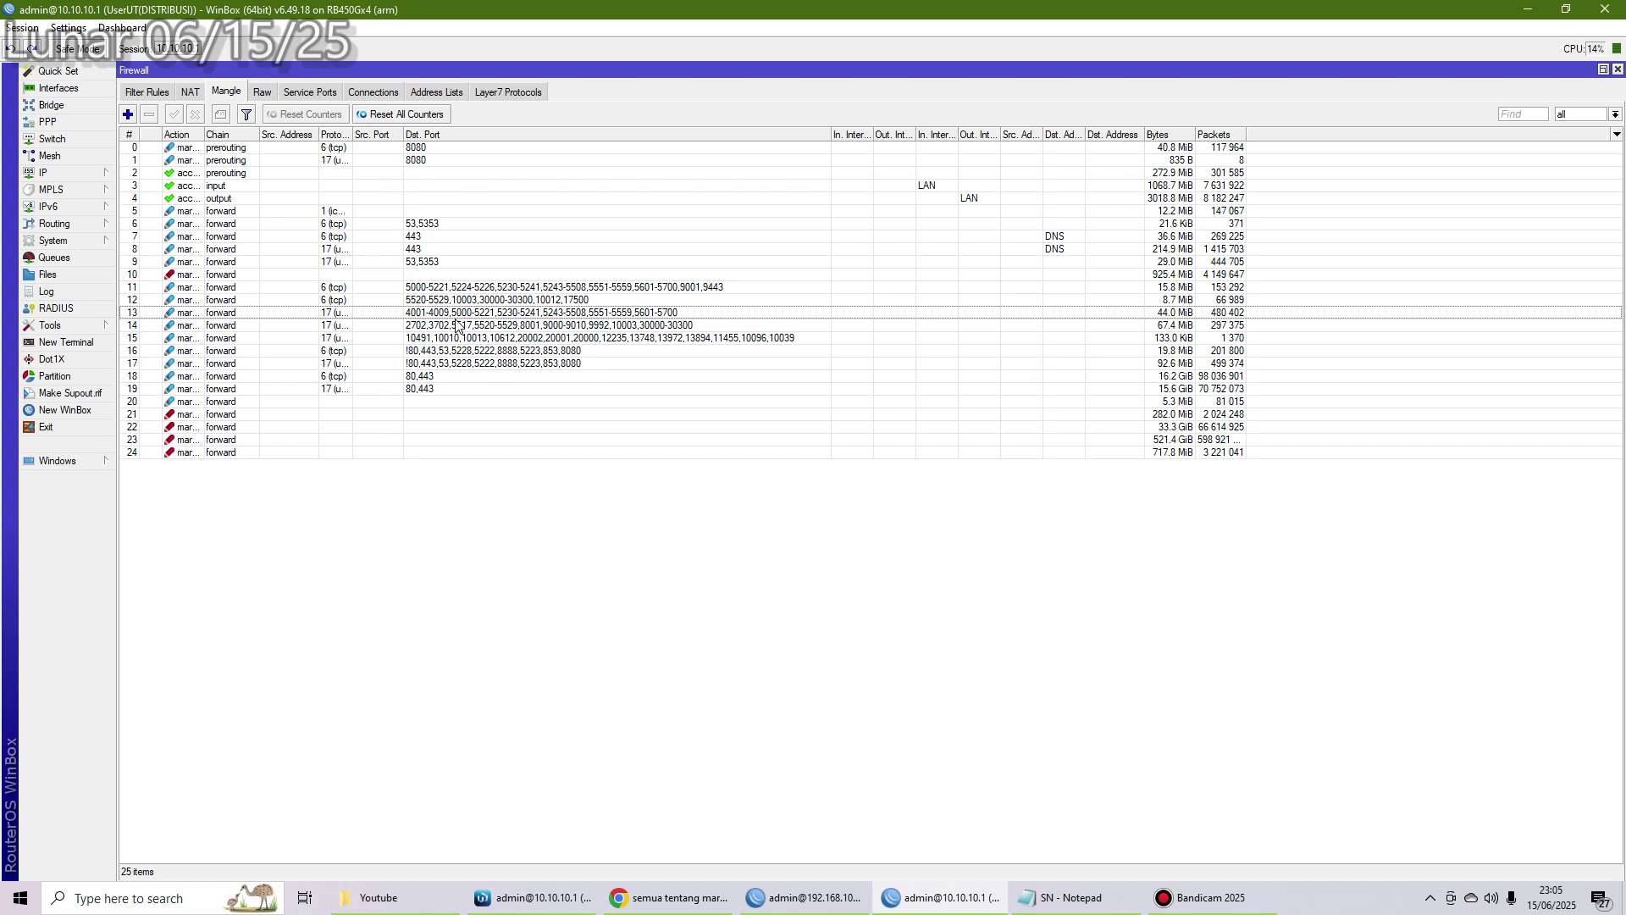
{"action": "left_click", "coordinate": [455, 314]}
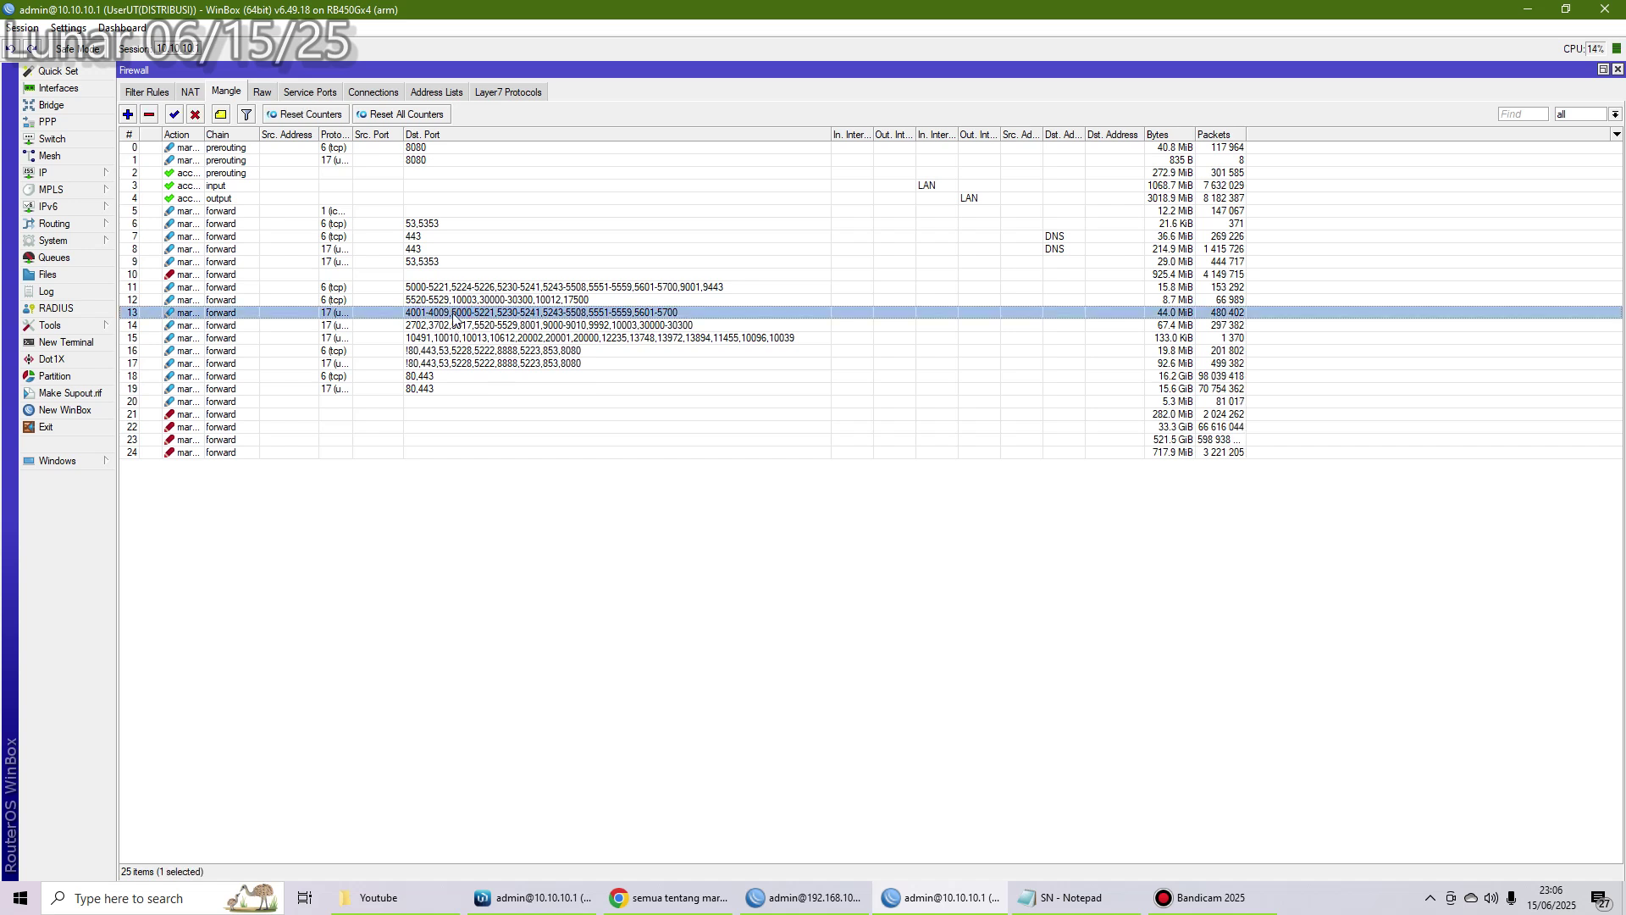
{"action": "double_click", "coordinate": [455, 313]}
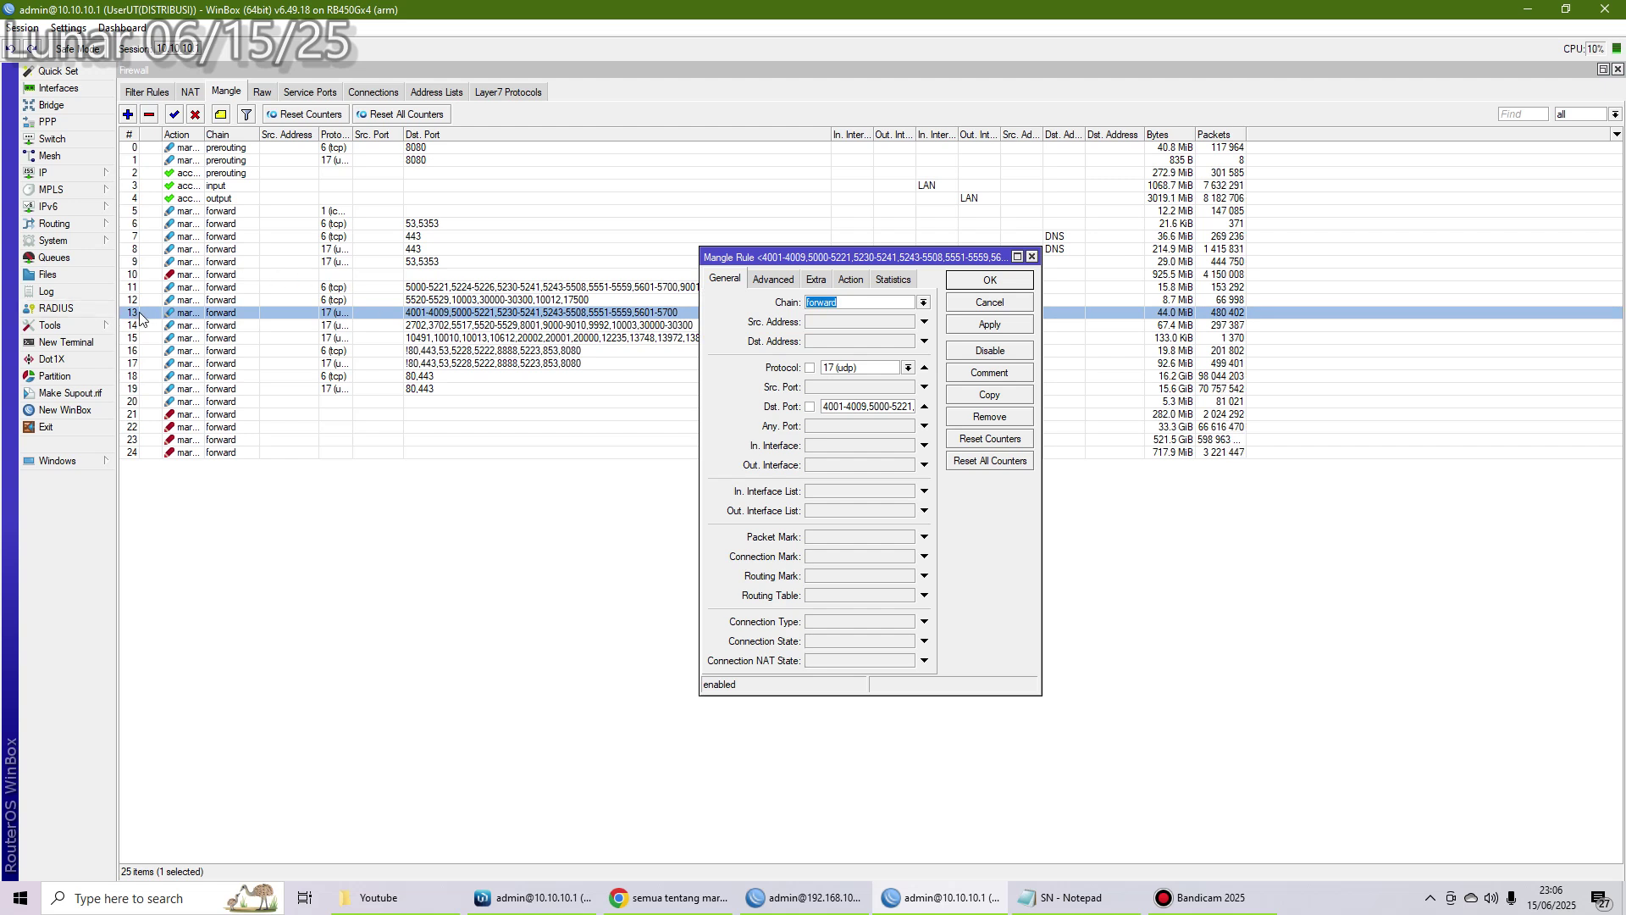
{"action": "left_click", "coordinate": [1031, 256]}
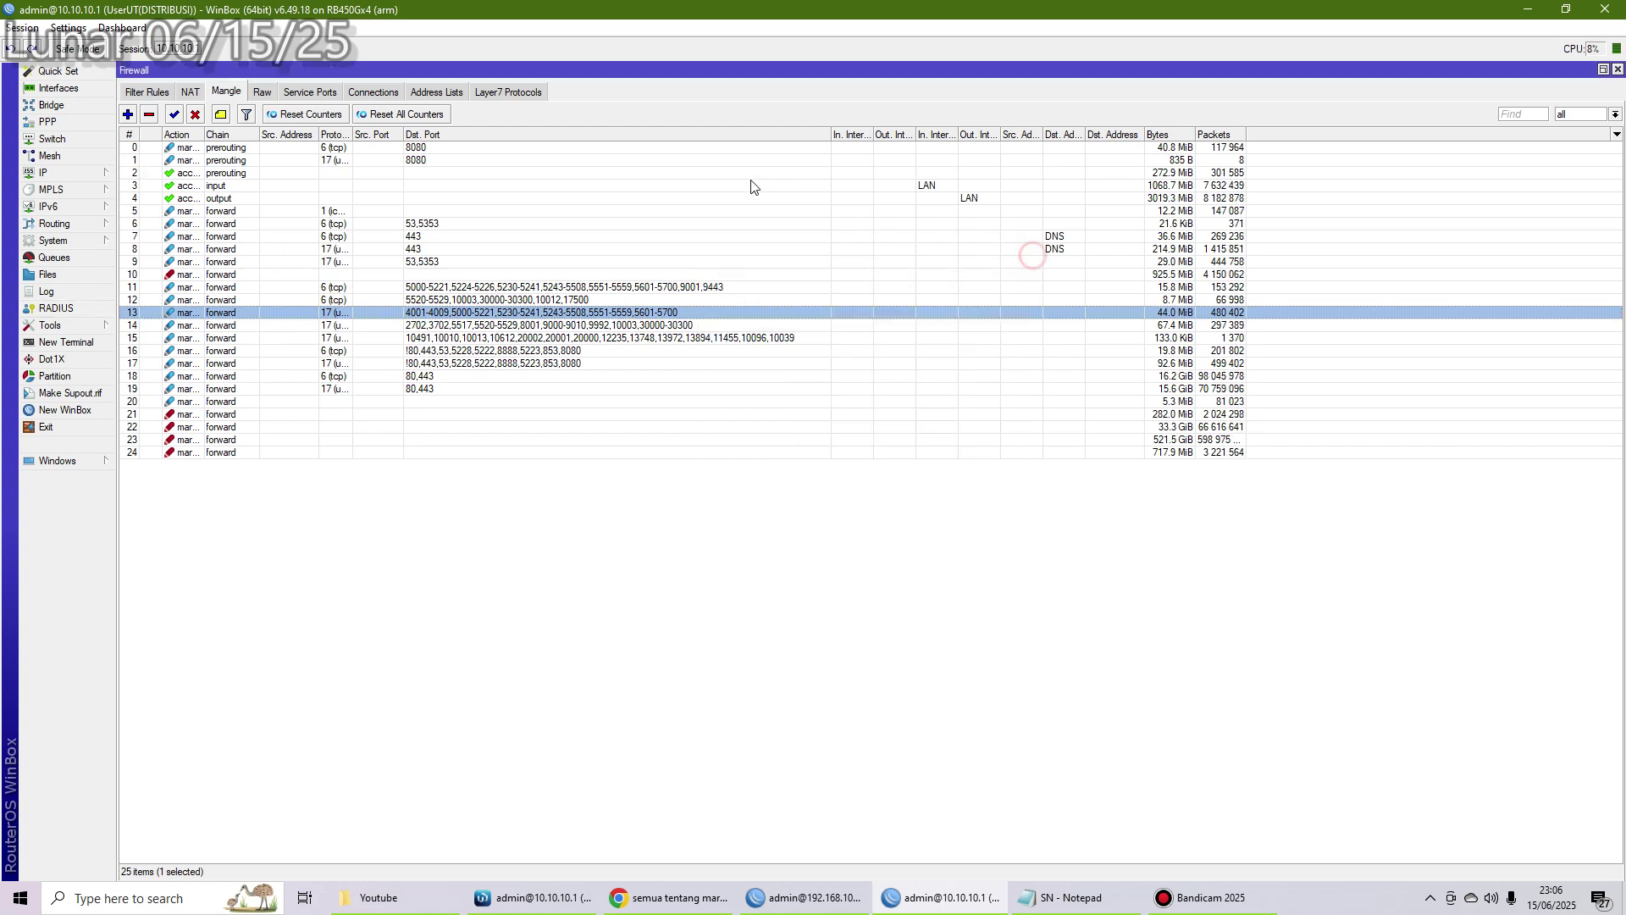
- Widen the Action column of the mangle rule list enough to fit the full action names
{"action": "left_click", "coordinate": [642, 149]}
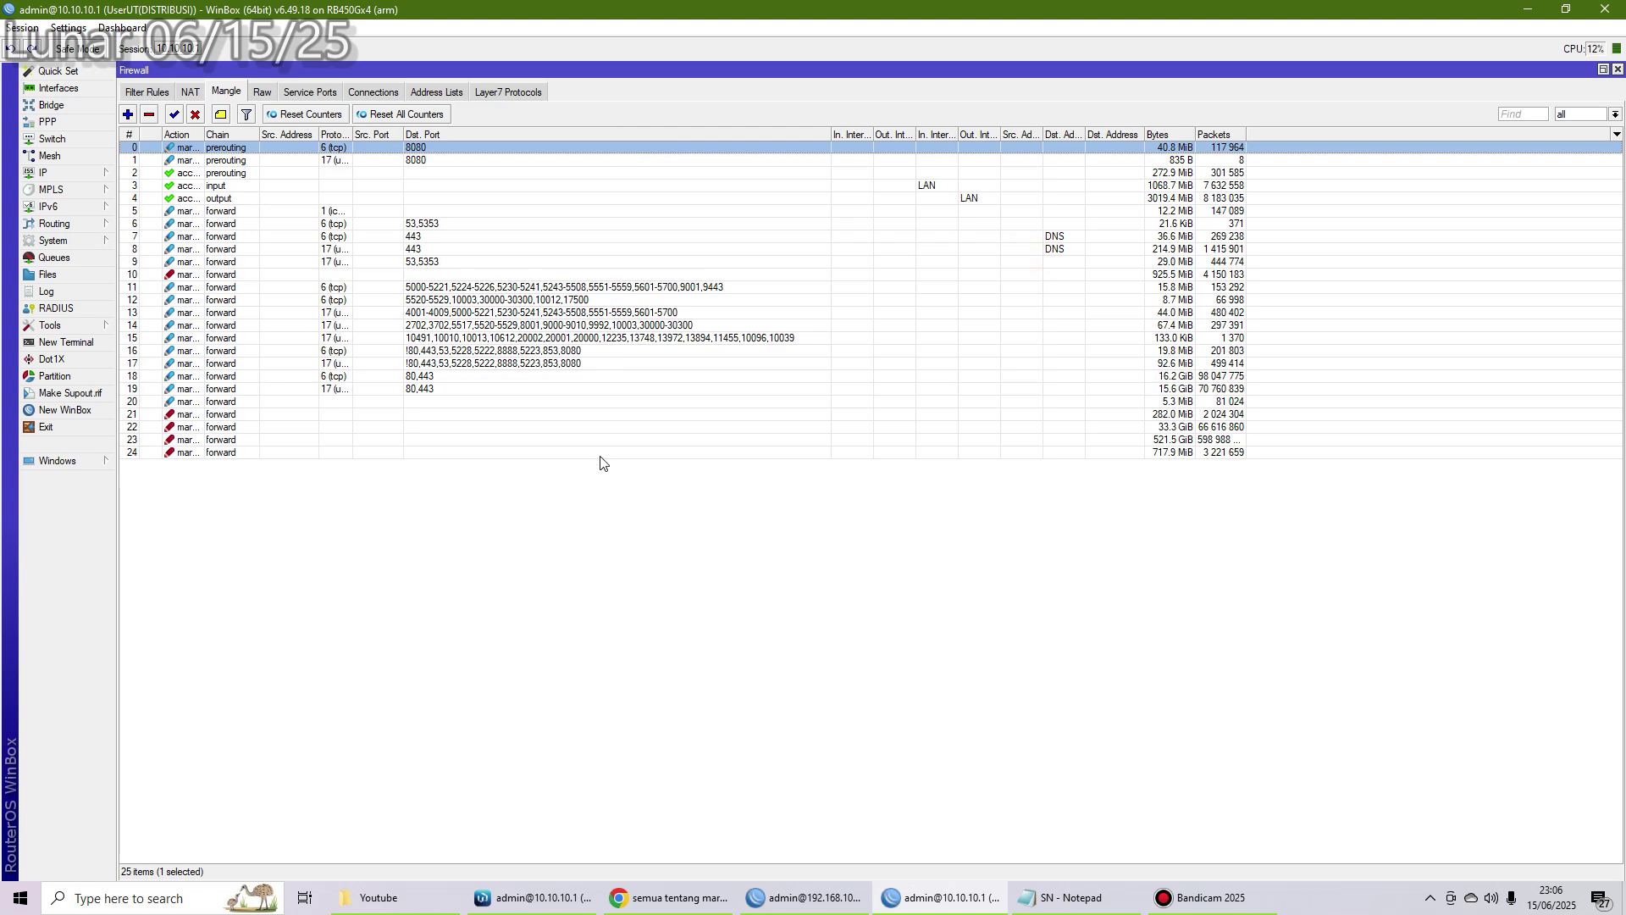
{"action": "key", "text": "ctrl+a"}
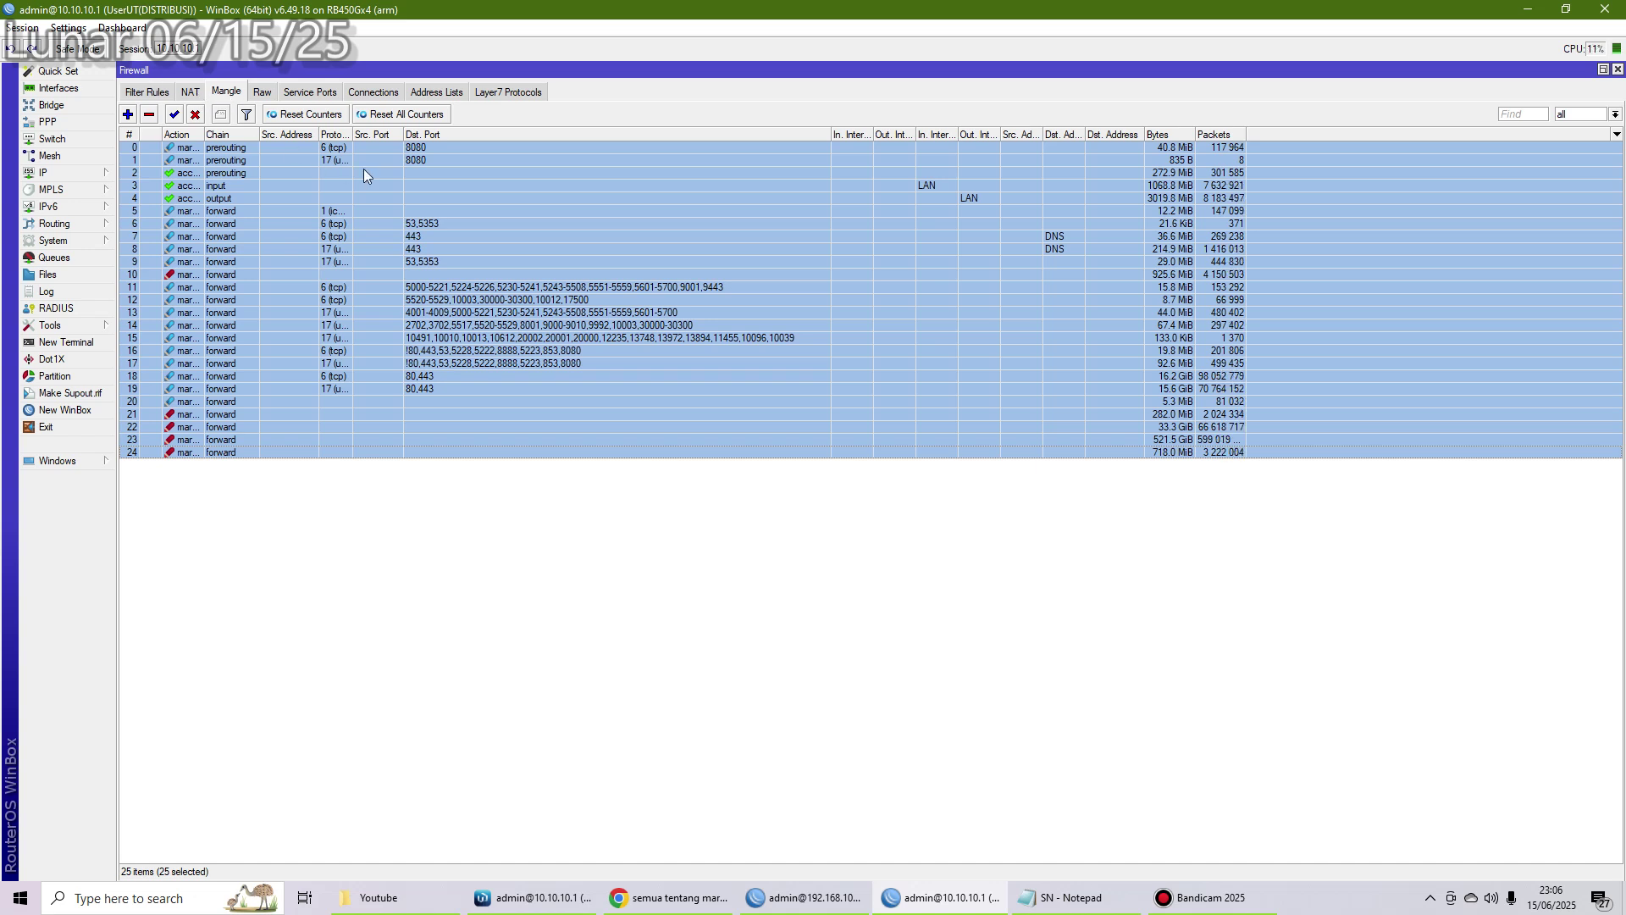
{"action": "left_click", "coordinate": [438, 160]}
{"action": "left_click", "coordinate": [454, 149]}
{"action": "left_click", "coordinate": [412, 454], "text": "shift"}
{"action": "left_click_drag", "start_coordinate": [205, 133], "coordinate": [376, 134]}
- Examine the mark connection rules in the mangle list, covering both the prerouting and forward chains
{"action": "left_click", "coordinate": [244, 338]}
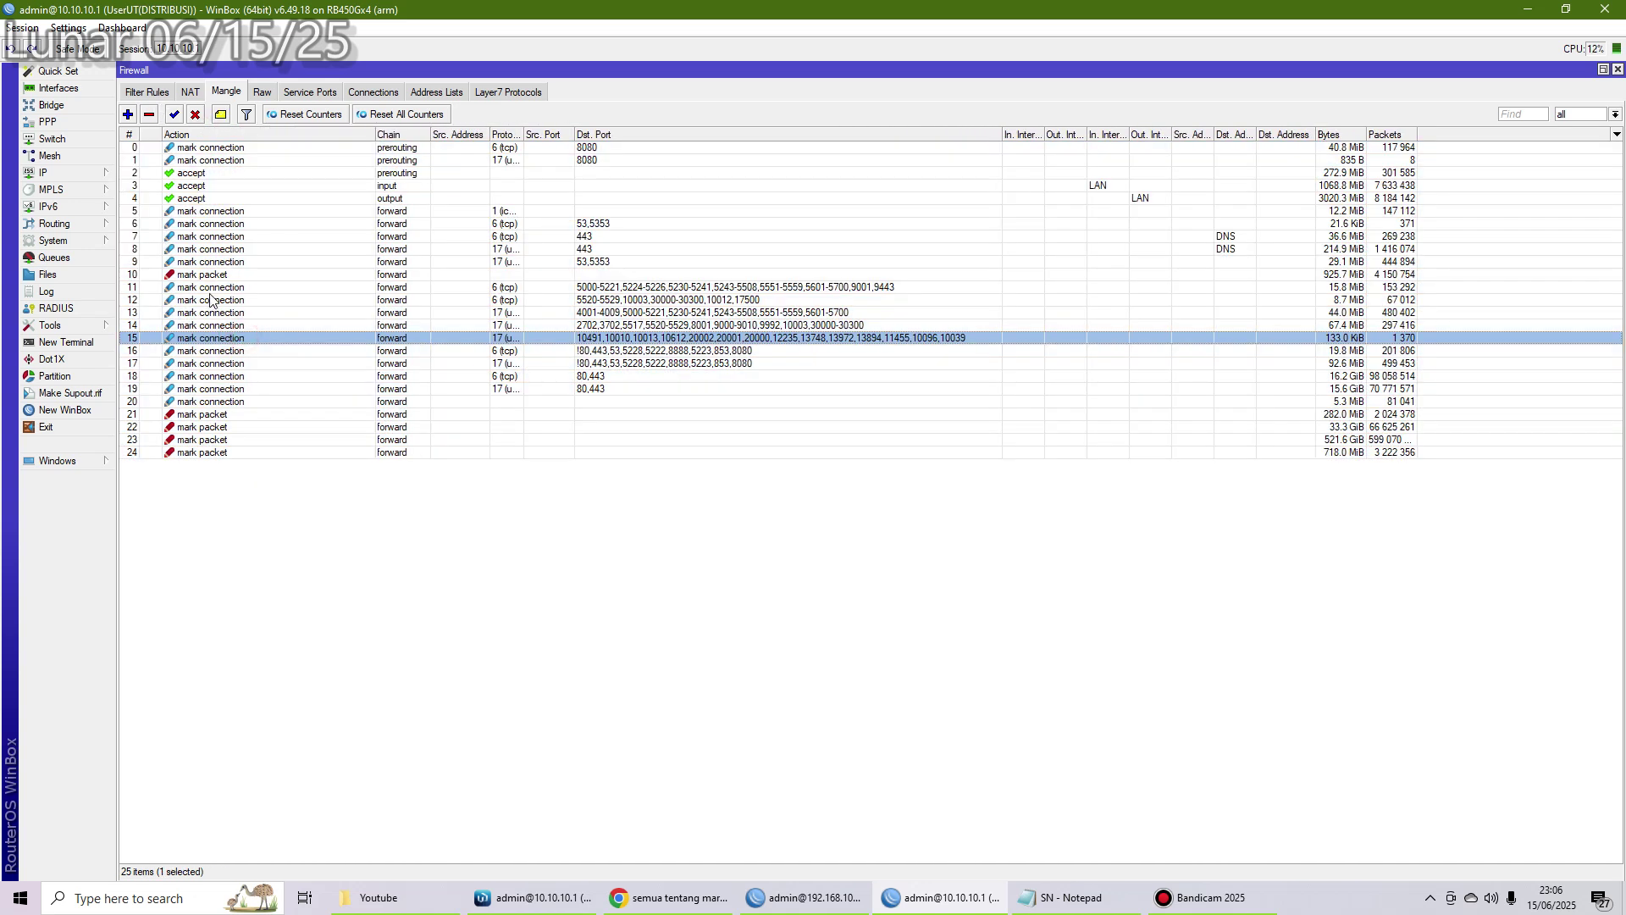
{"action": "left_click", "coordinate": [215, 288]}
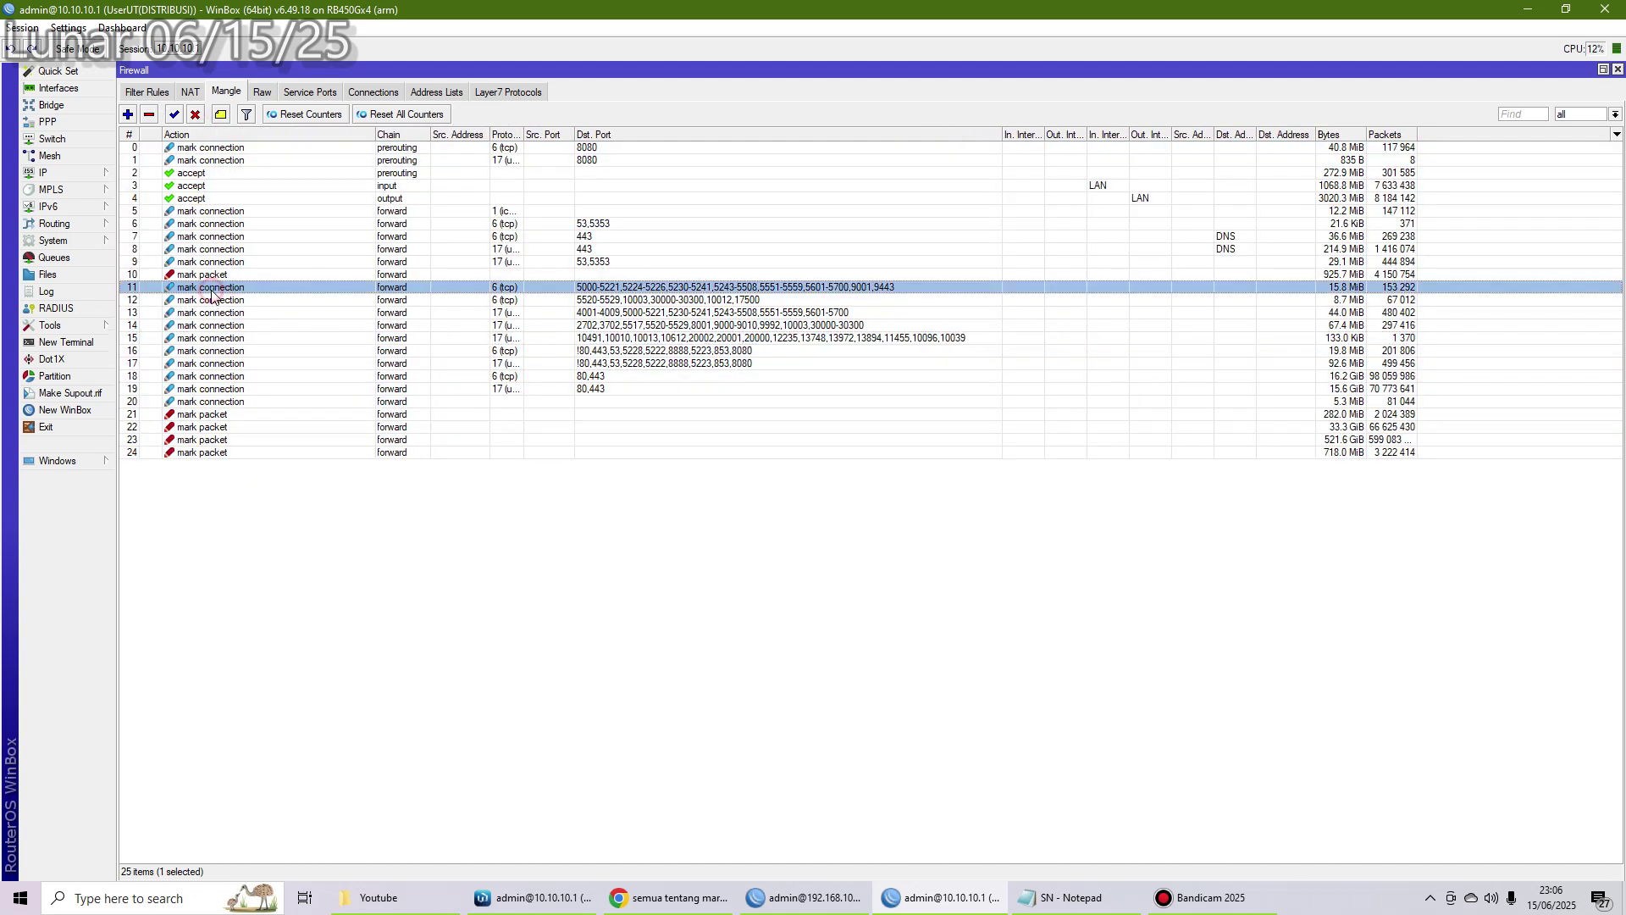
{"action": "left_click", "coordinate": [220, 402], "text": "shift"}
{"action": "left_click", "coordinate": [236, 213]}
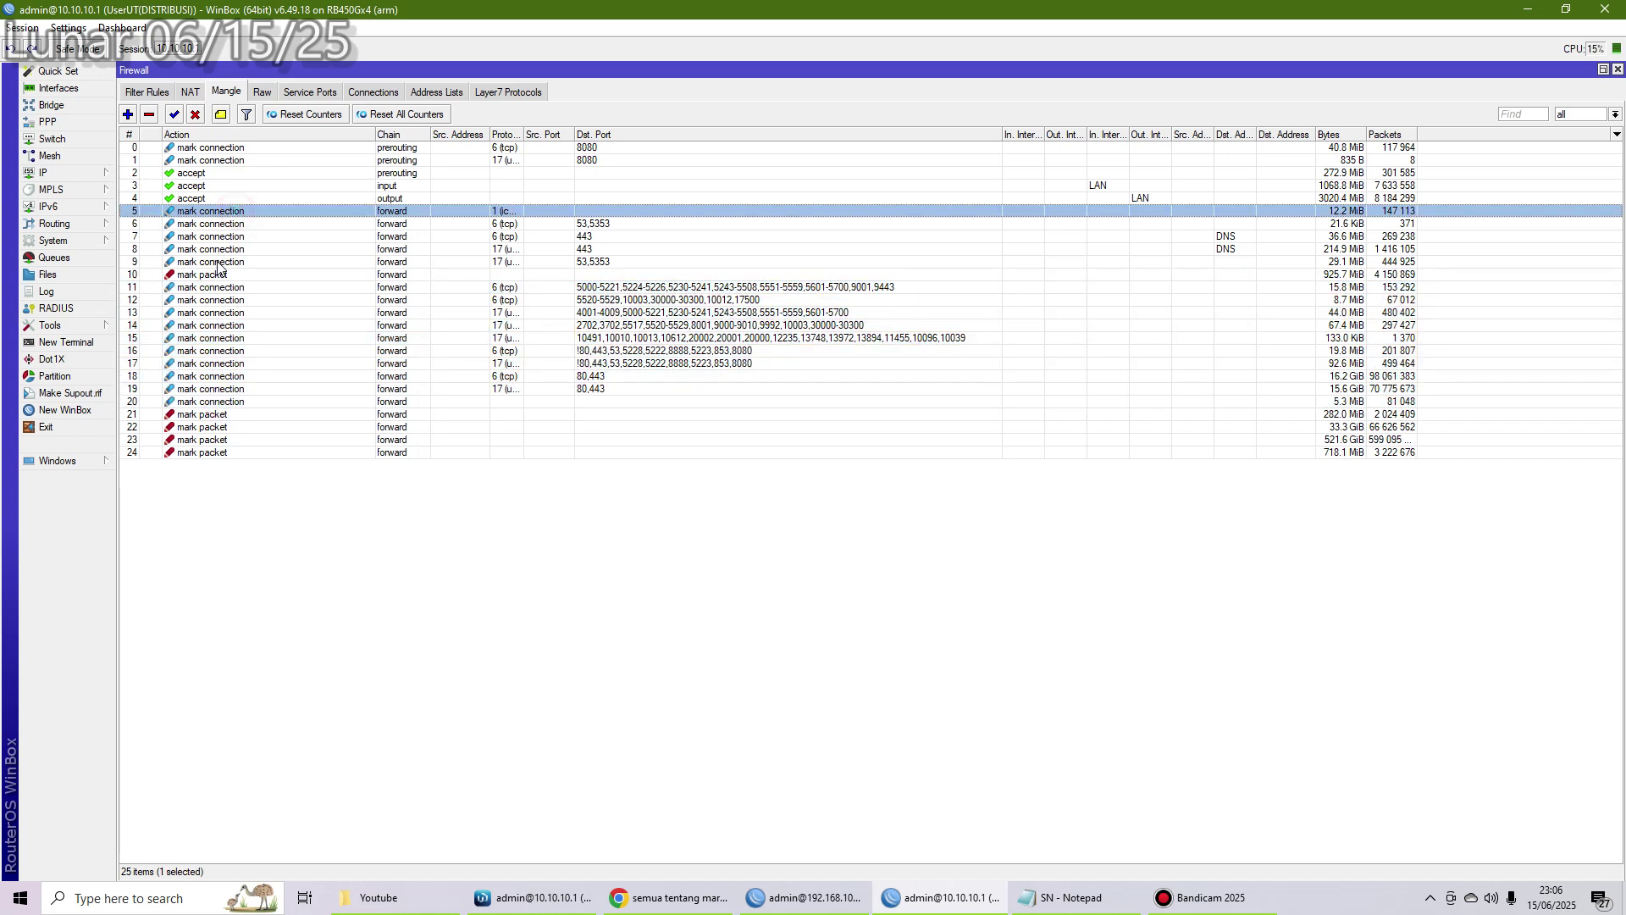
{"action": "left_click", "coordinate": [220, 260], "text": "shift"}
{"action": "left_click", "coordinate": [244, 148], "text": "shift"}
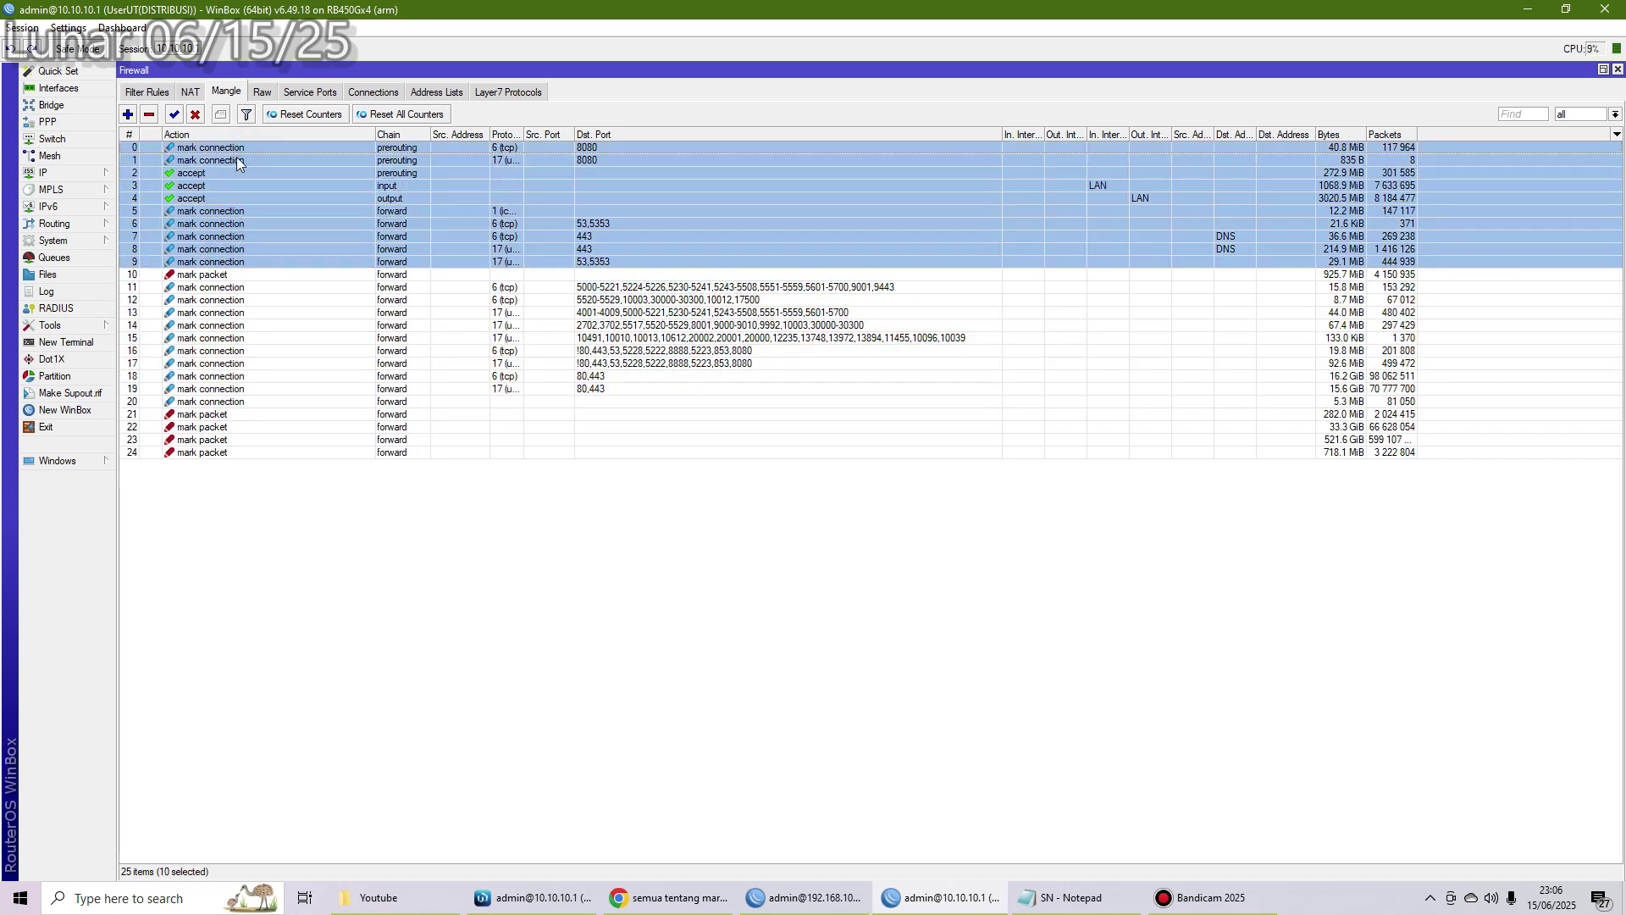
{"action": "left_click", "coordinate": [237, 160]}
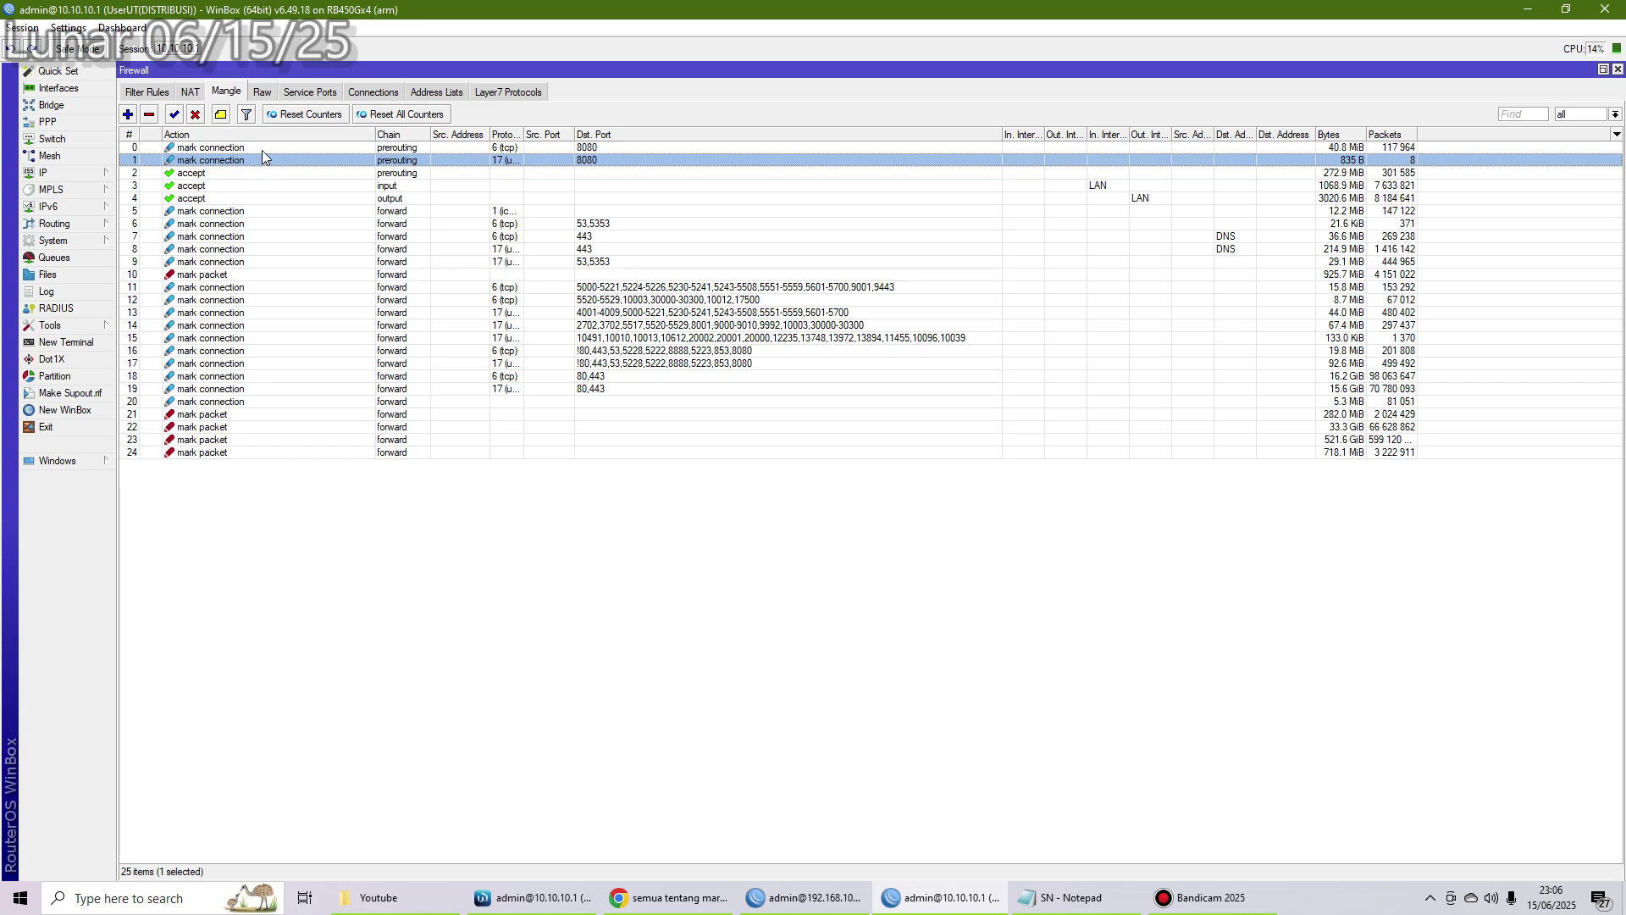
- Open the prerouting mangle rule for TCP port 8080 and review its protocol and destination port
{"action": "double_click", "coordinate": [263, 149]}
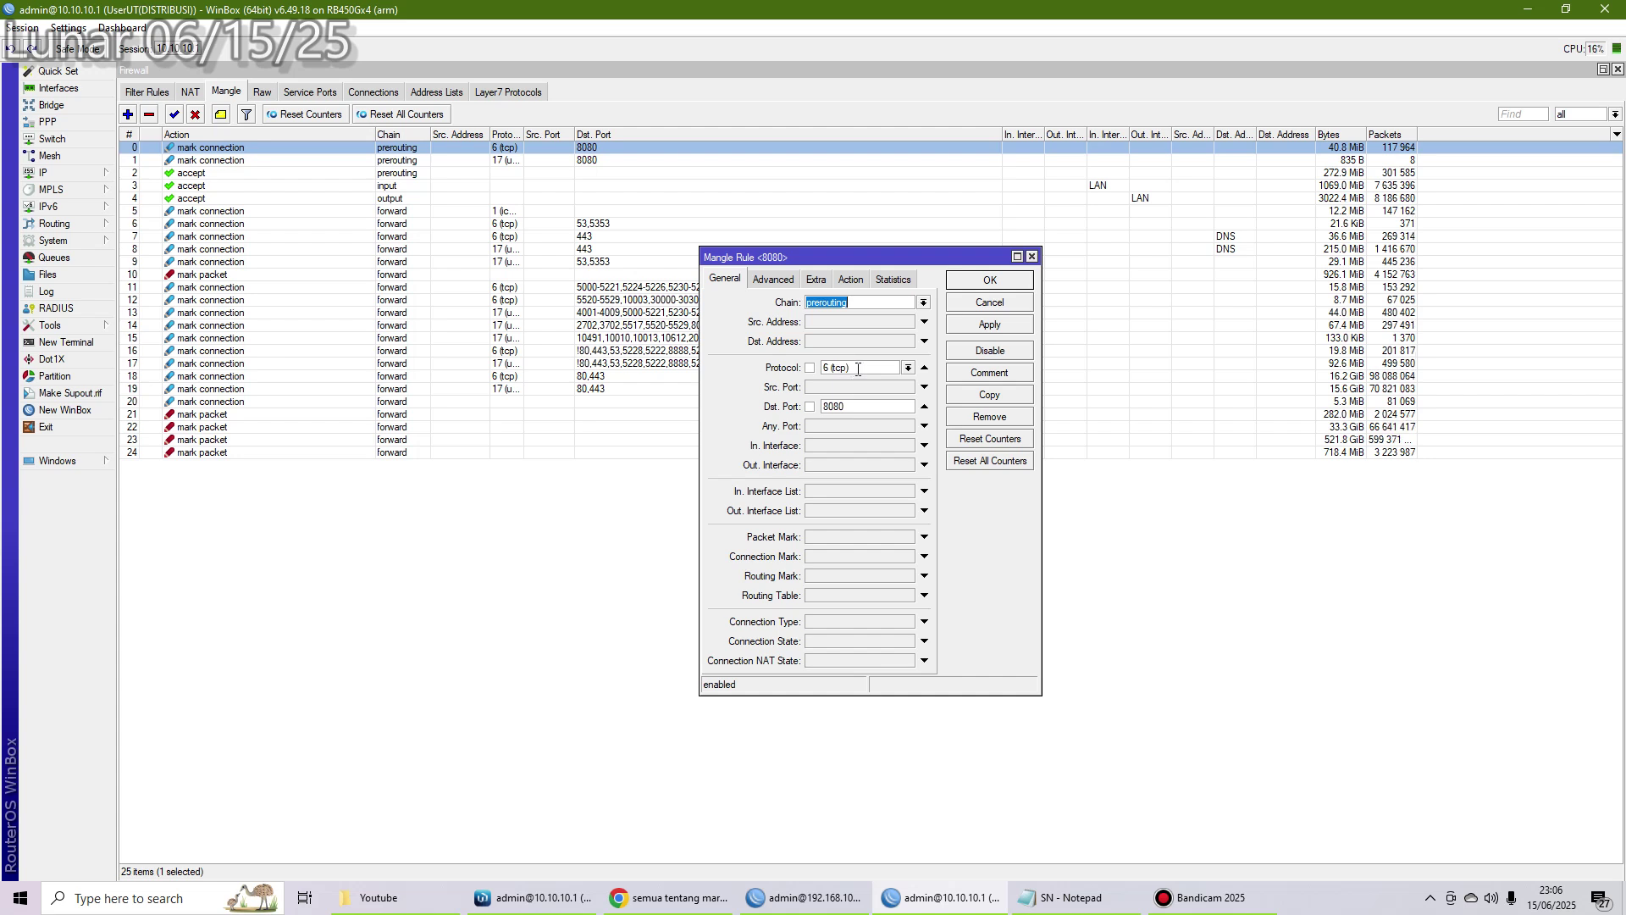
{"action": "left_click", "coordinate": [858, 369]}
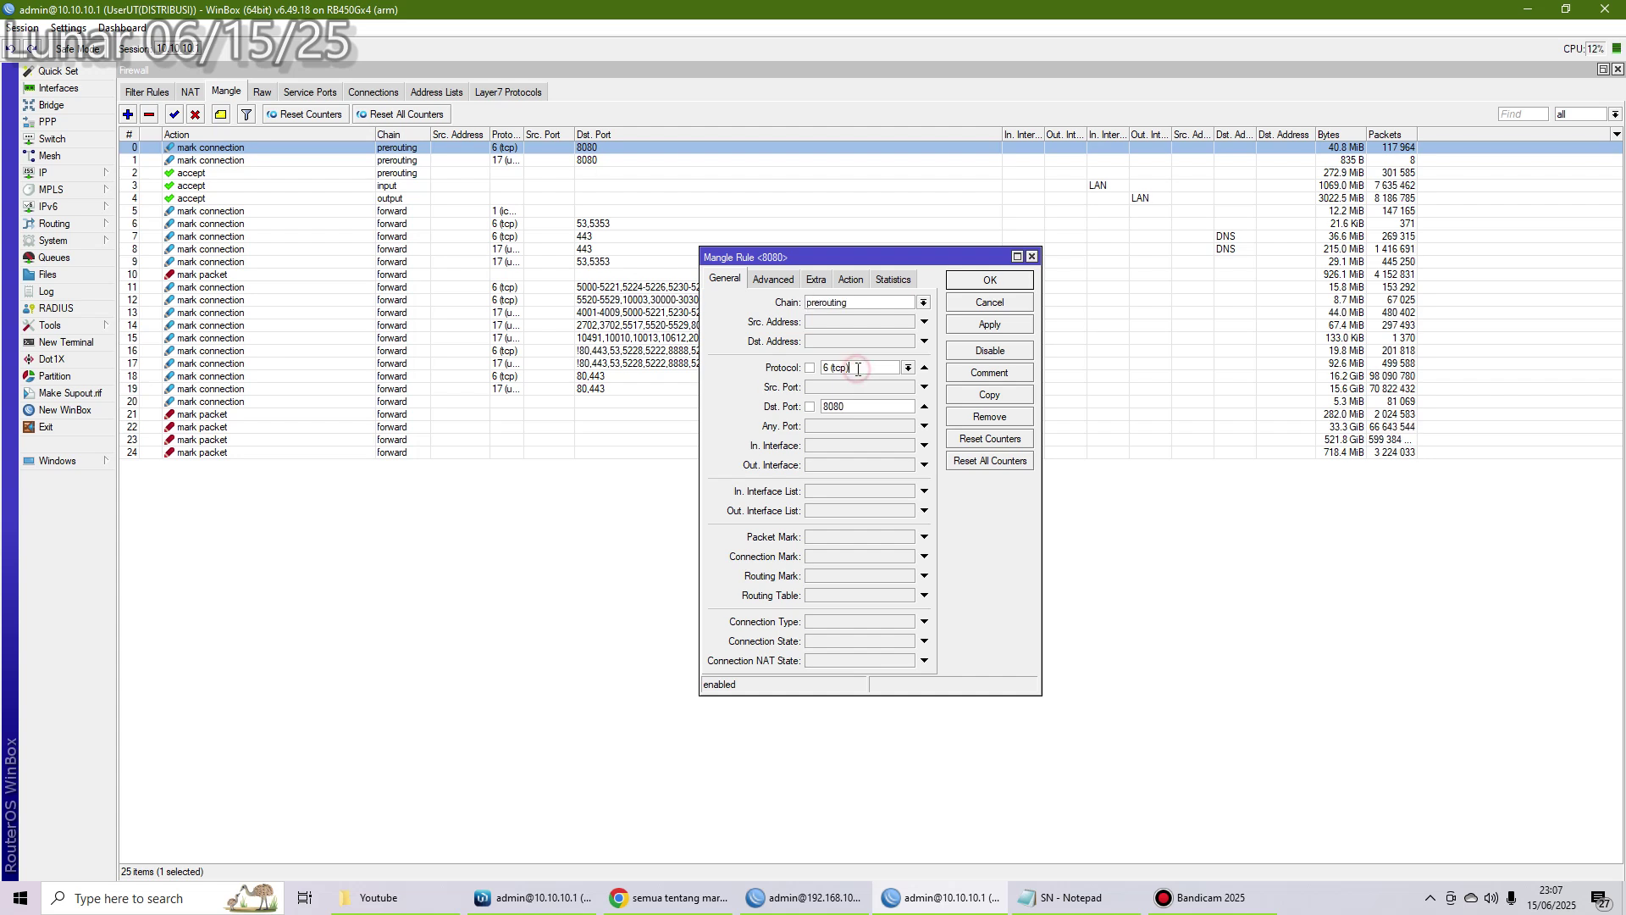
{"action": "left_click_drag", "start_coordinate": [849, 367], "coordinate": [811, 407]}
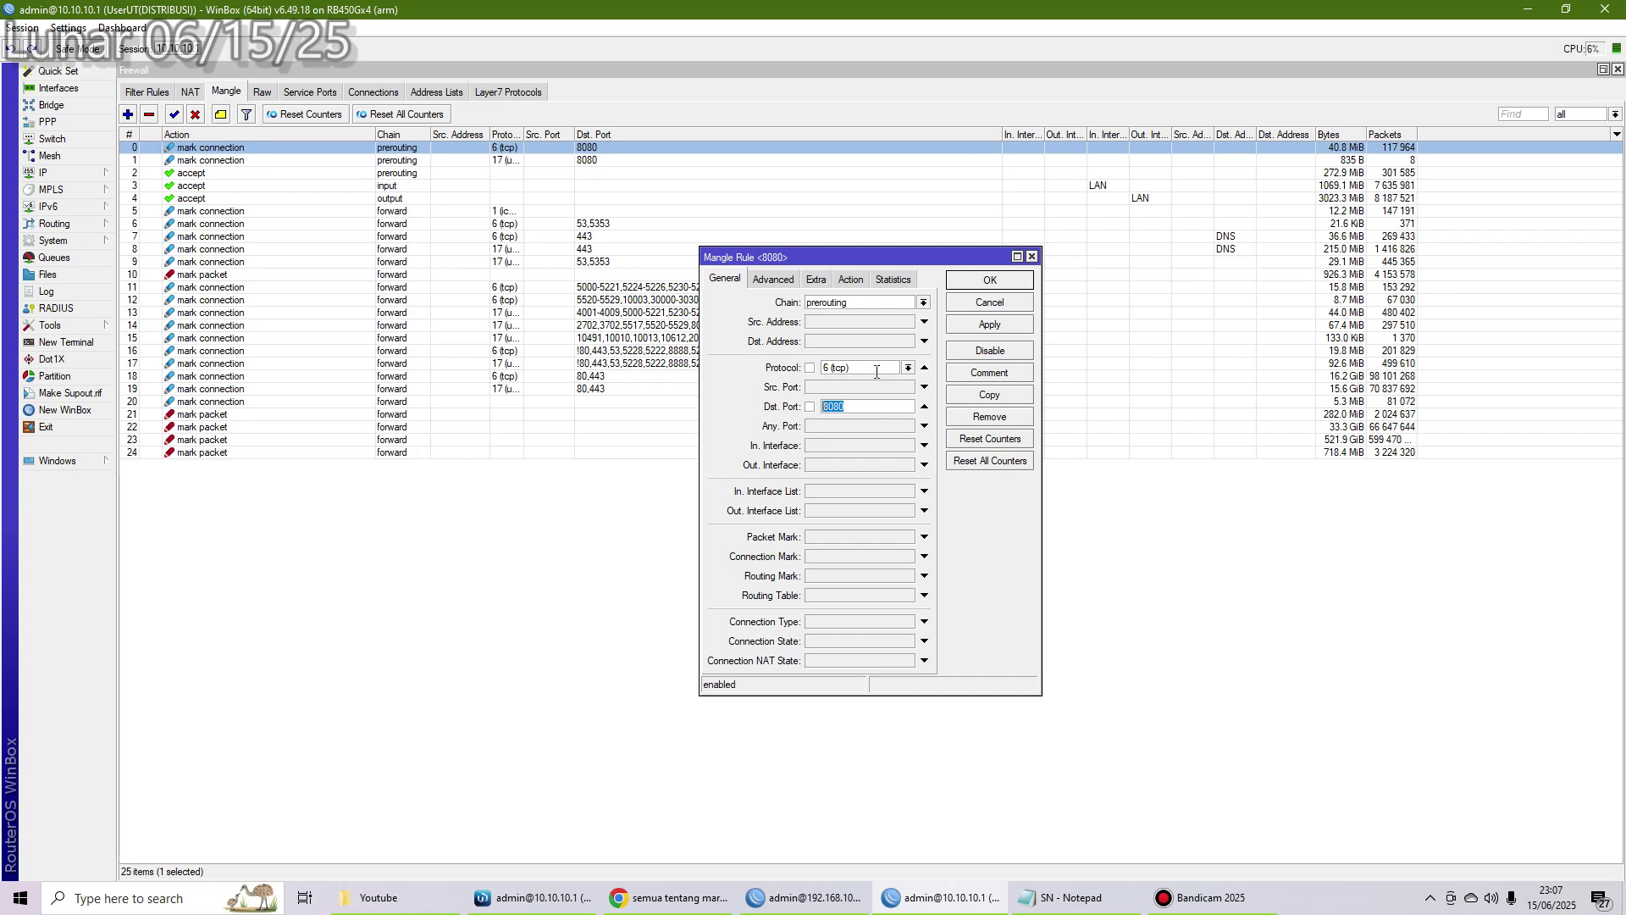
{"action": "left_click_drag", "start_coordinate": [873, 367], "coordinate": [798, 362]}
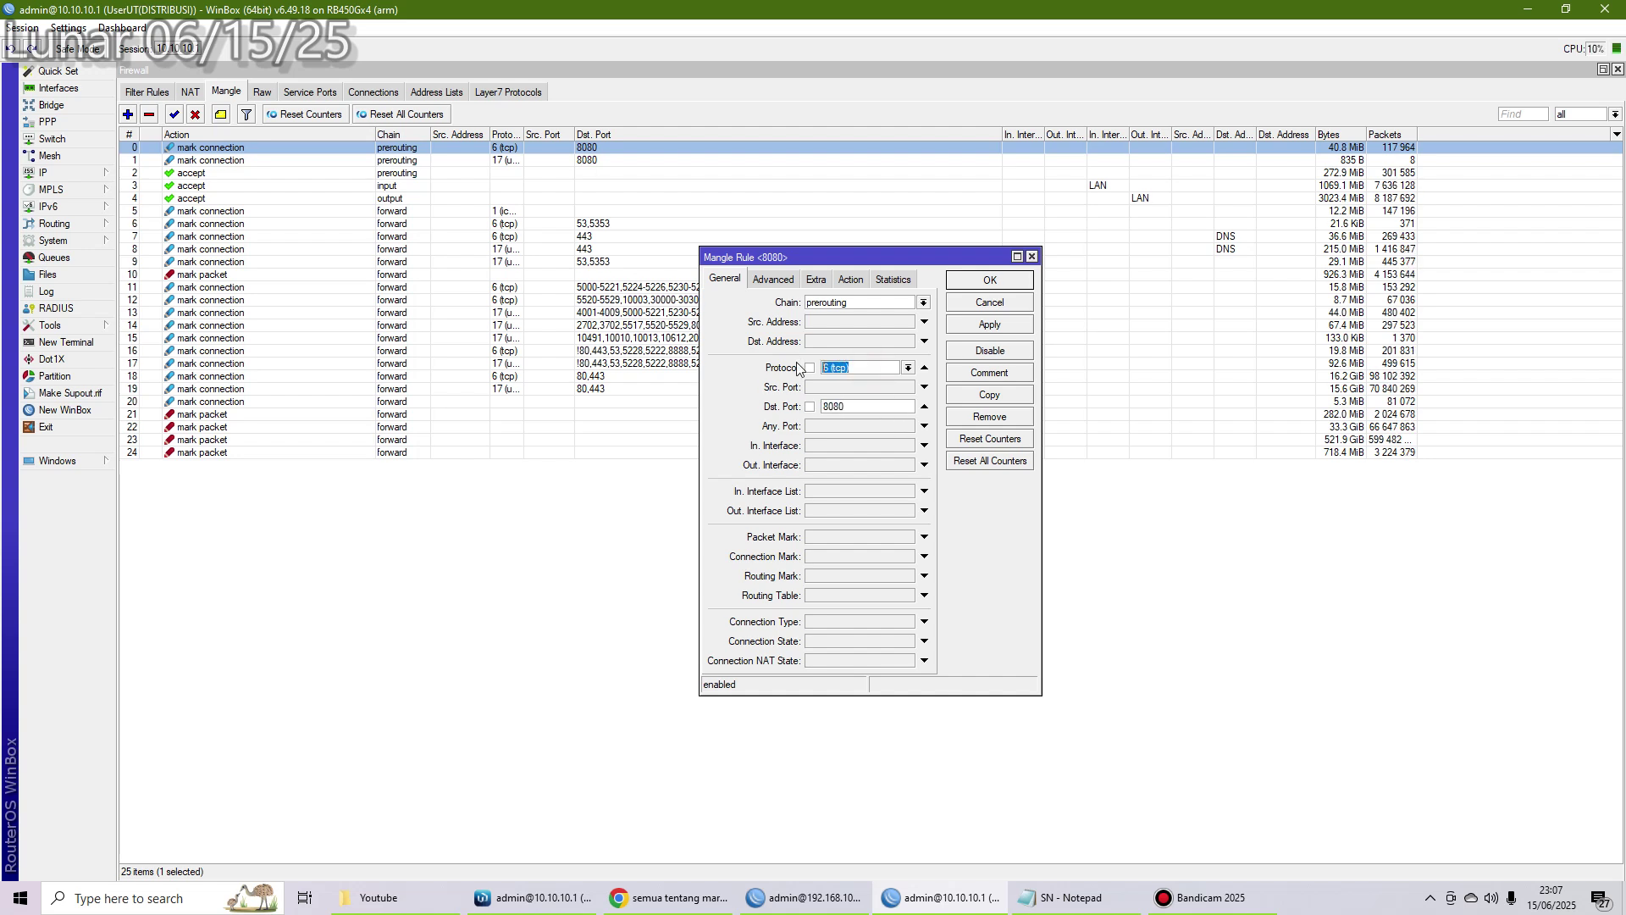
{"action": "left_click", "coordinate": [861, 408]}
{"action": "left_click_drag", "start_coordinate": [861, 409], "coordinate": [816, 412]}
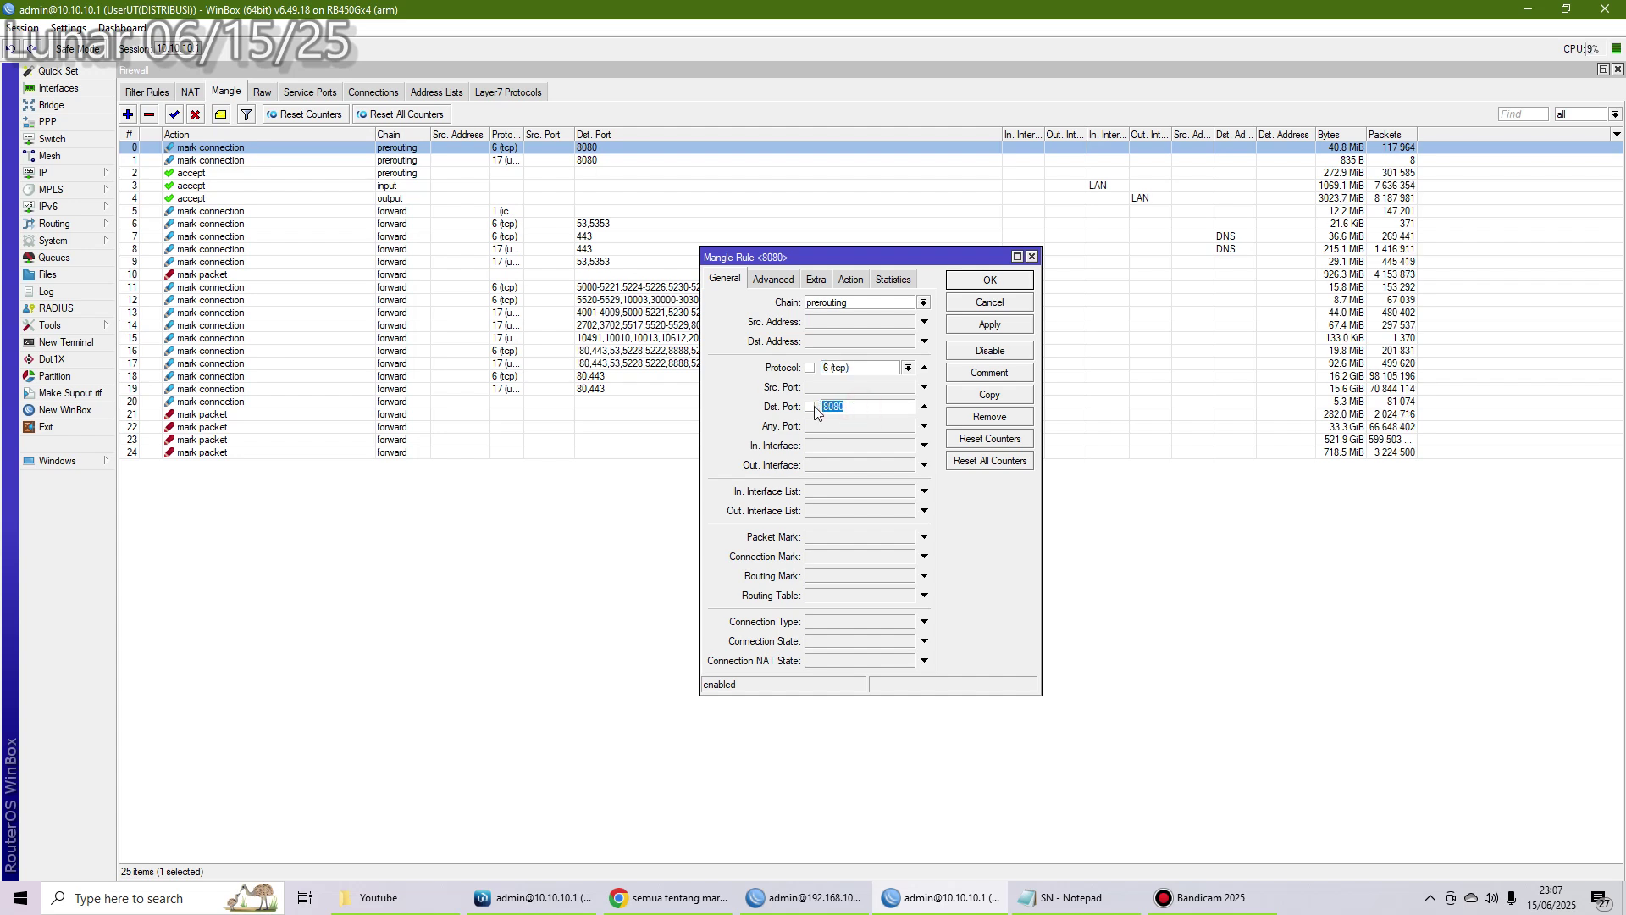
- Check the rule's action and new connection mark against its protocol and destination port
{"action": "left_click", "coordinate": [851, 279]}
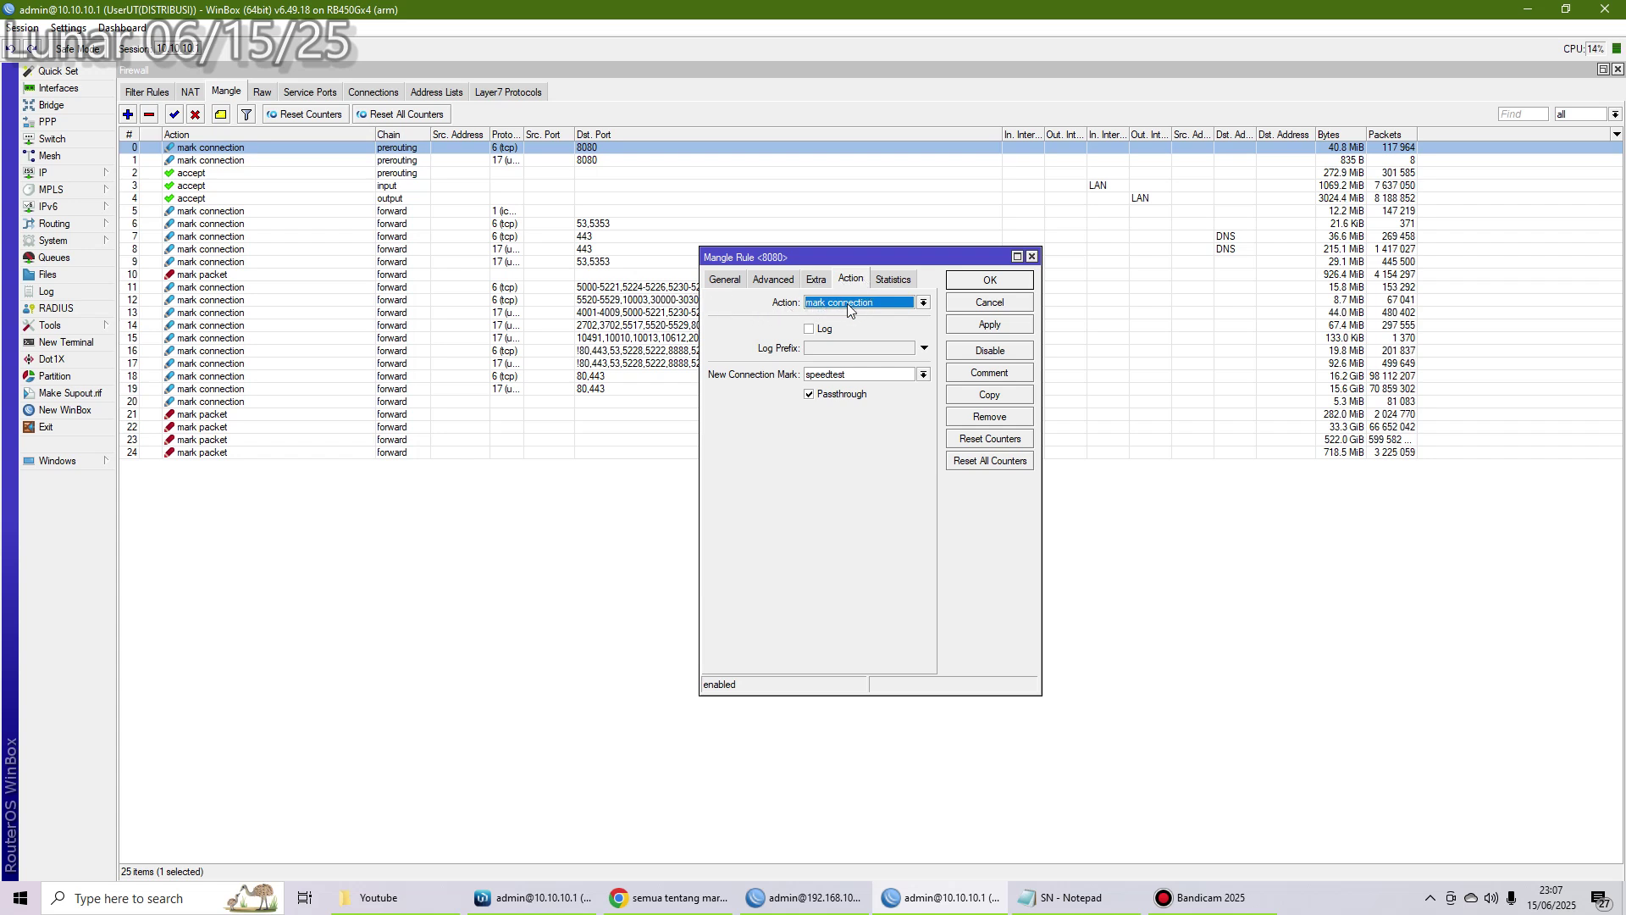
{"action": "double_click", "coordinate": [866, 374]}
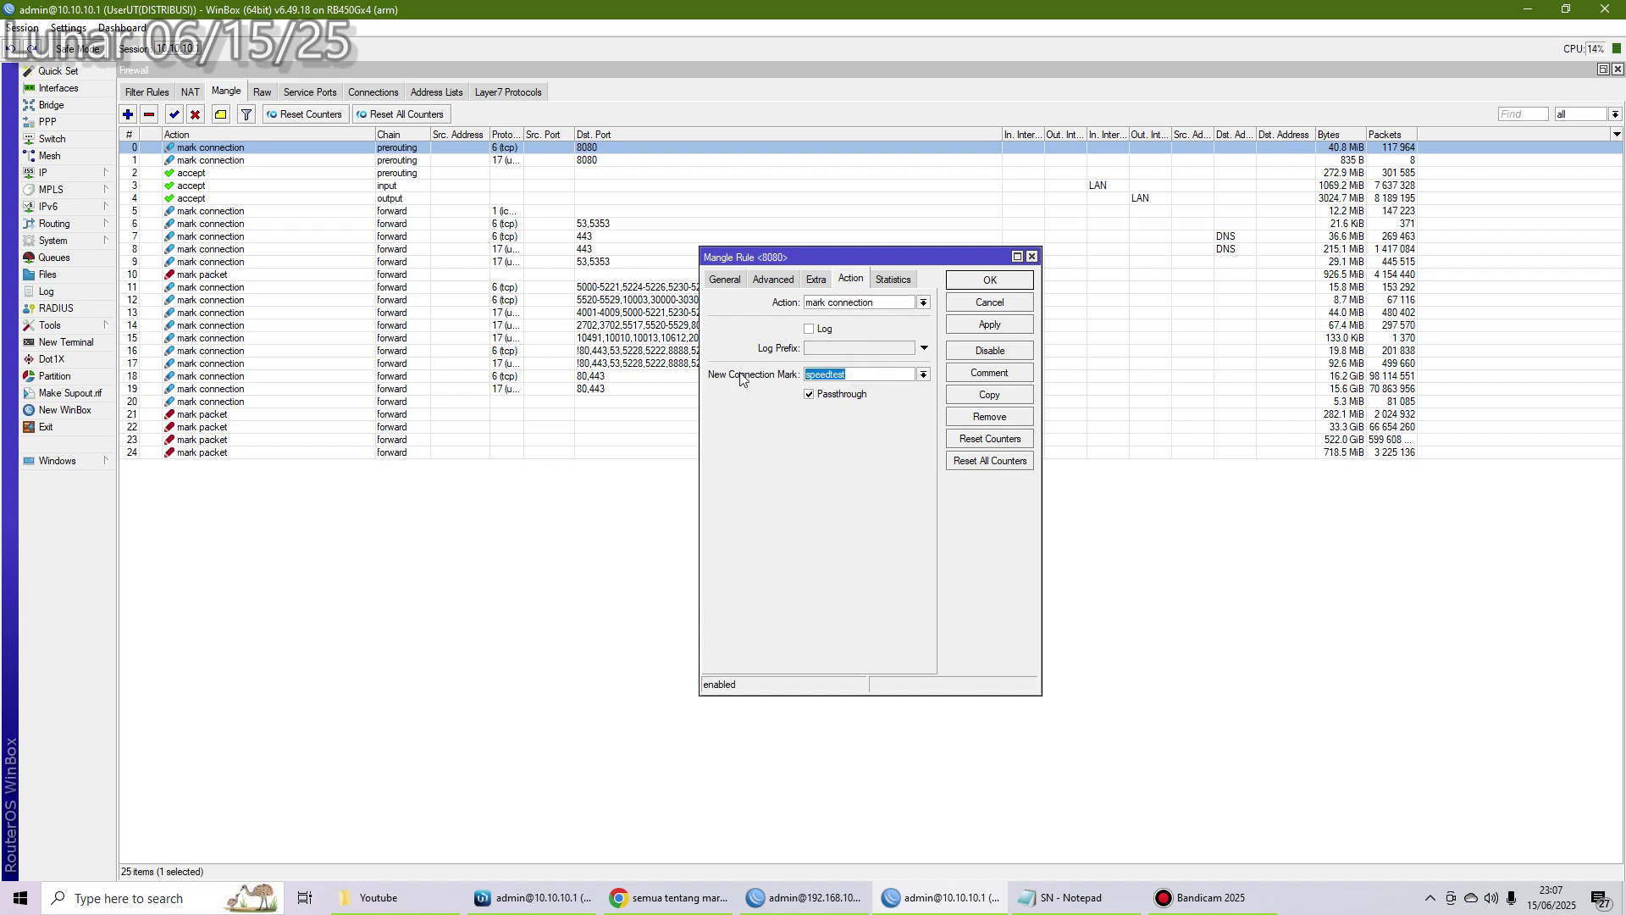
{"action": "left_click", "coordinate": [730, 279]}
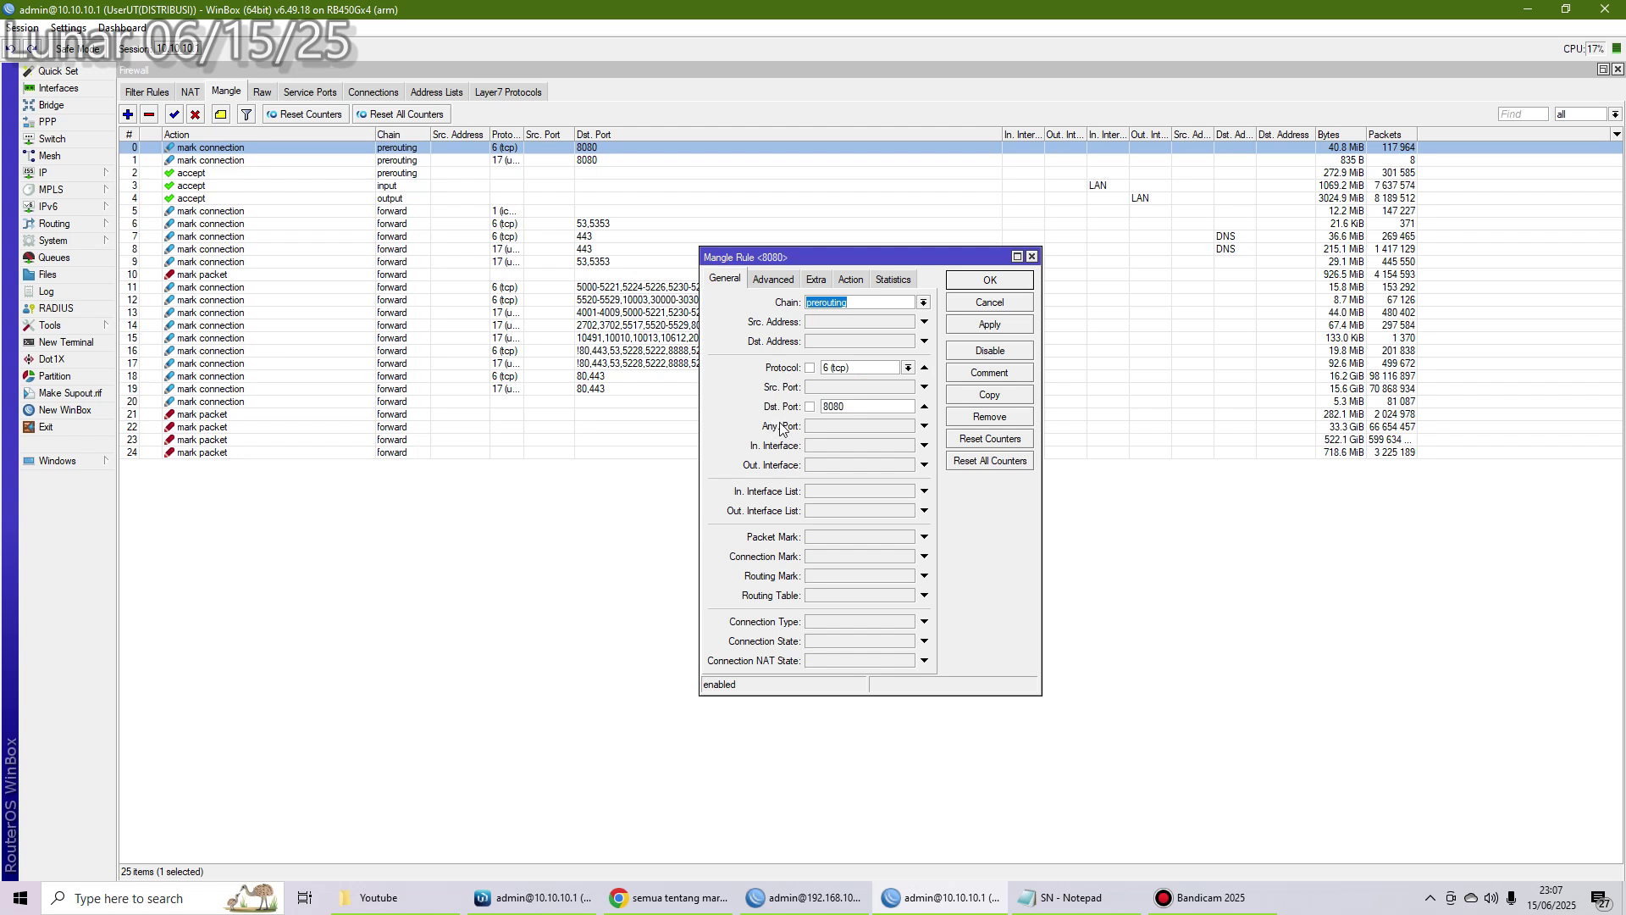
{"action": "double_click", "coordinate": [852, 407]}
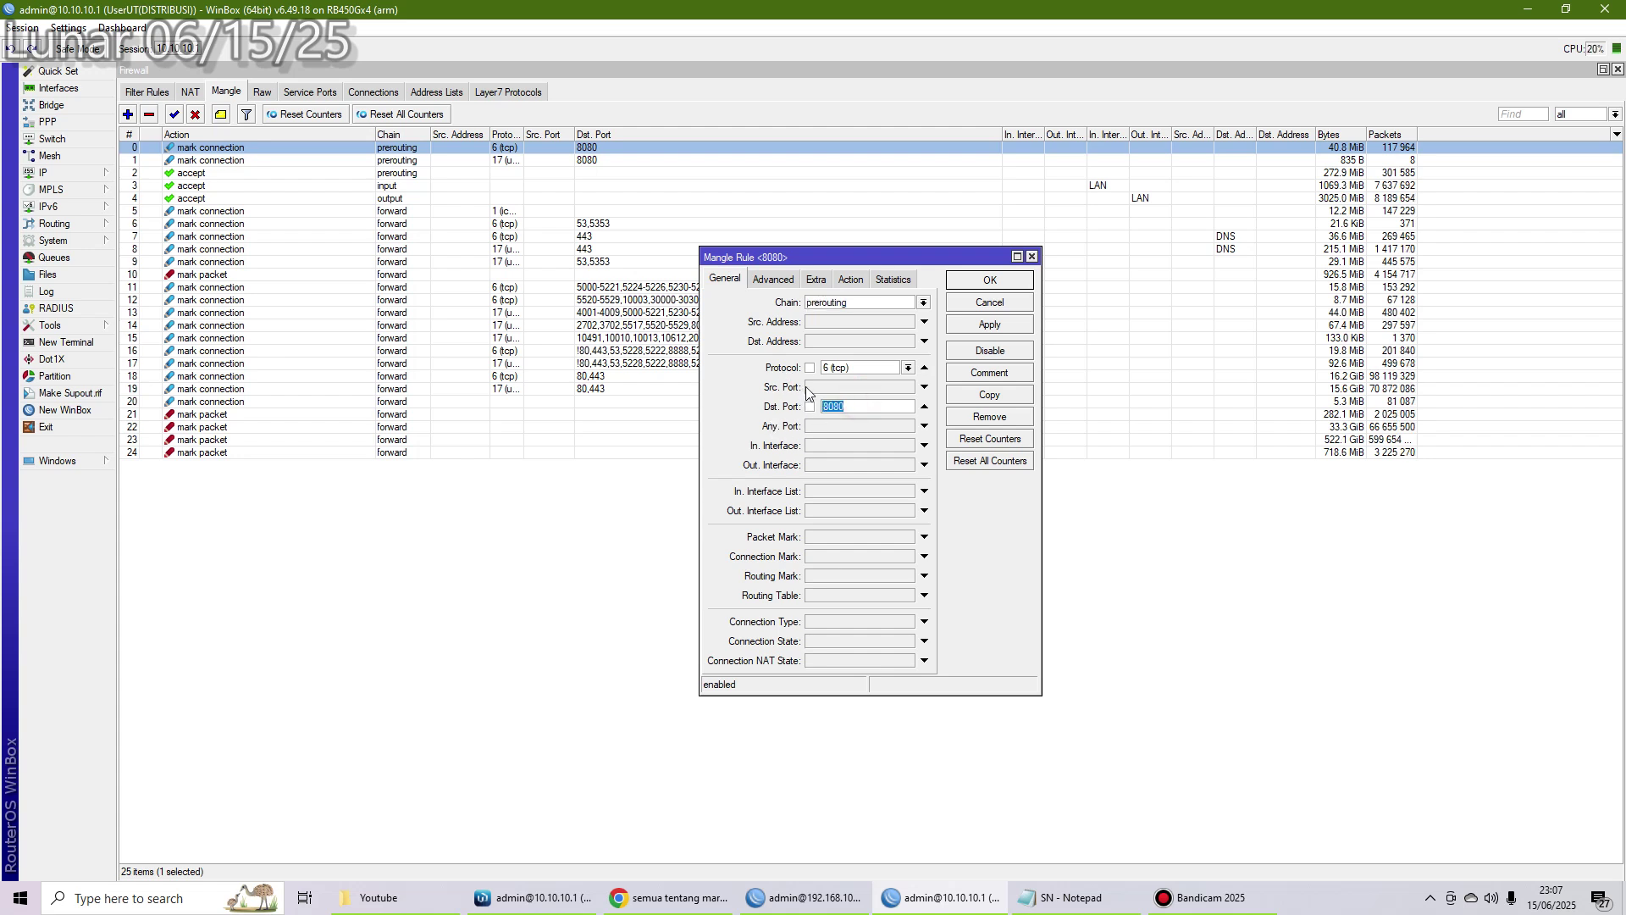
{"action": "left_click_drag", "start_coordinate": [864, 368], "coordinate": [809, 357]}
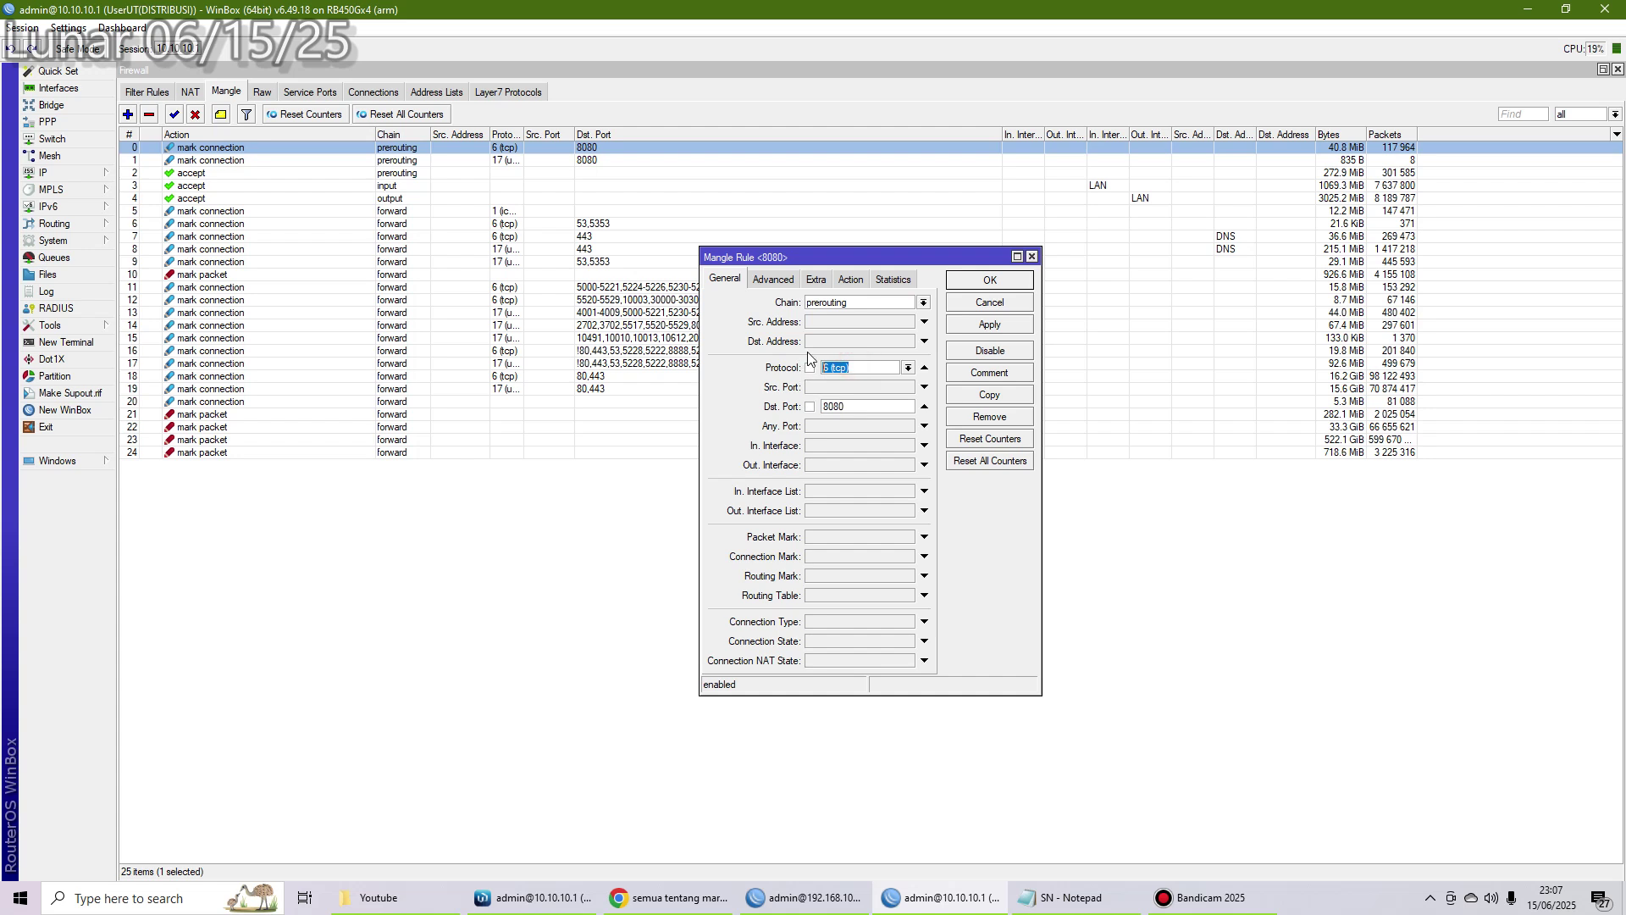
- Review the new connection mark and passthrough setting in the action of the TCP port 8080 rule
{"action": "left_click", "coordinate": [851, 280]}
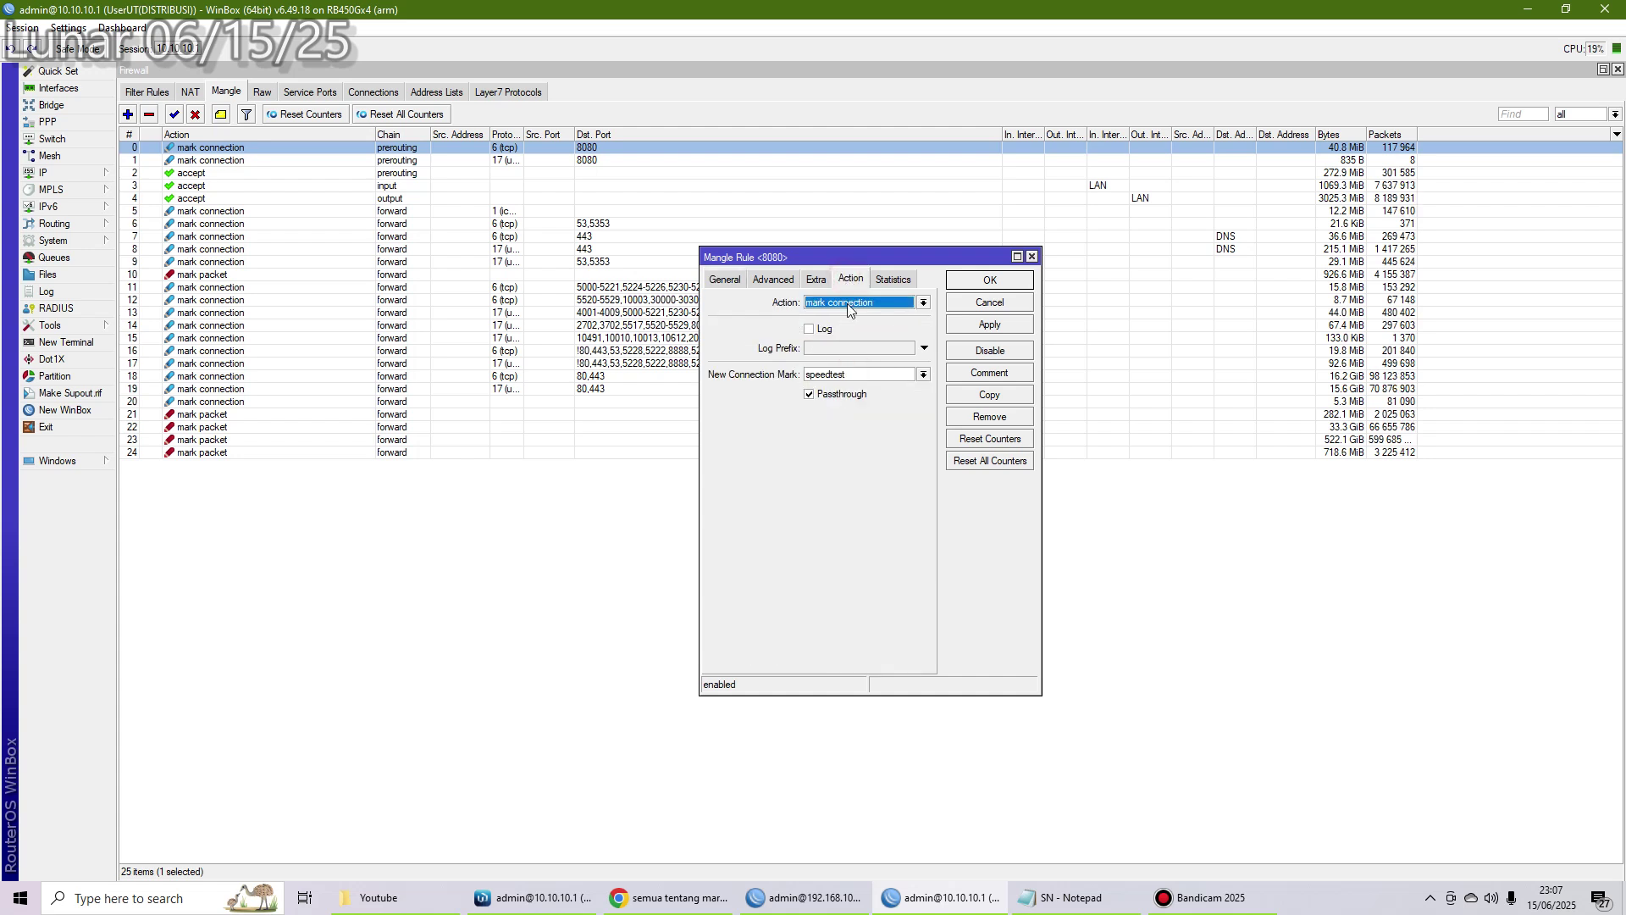
{"action": "left_click", "coordinate": [853, 378]}
{"action": "left_click_drag", "start_coordinate": [853, 378], "coordinate": [806, 368]}
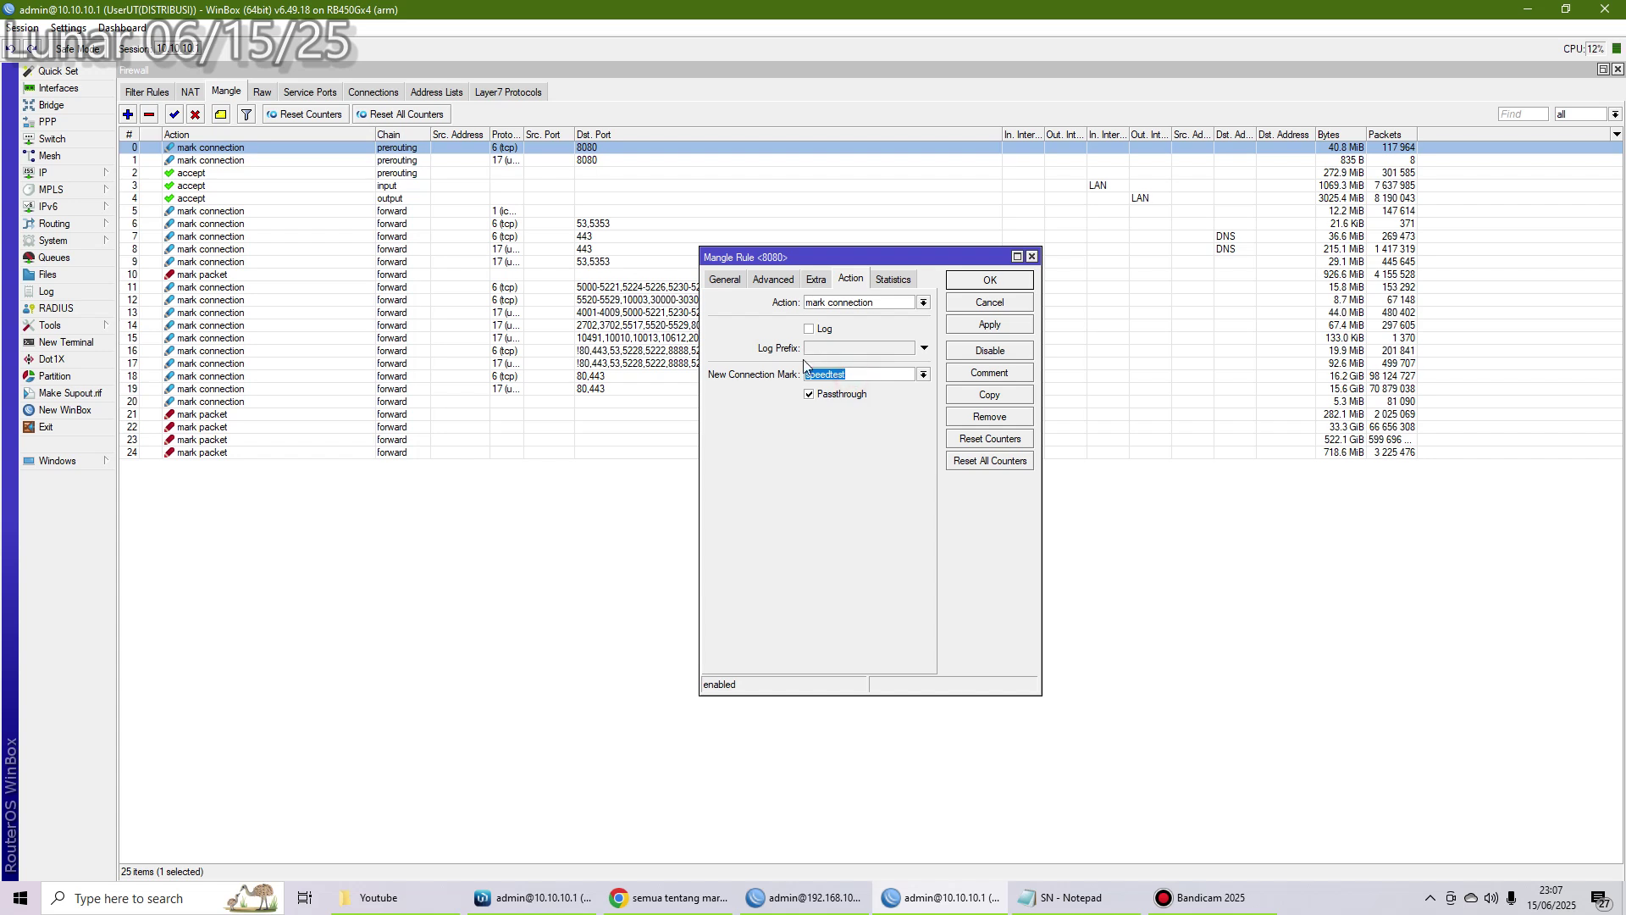
{"action": "left_click", "coordinate": [860, 378]}
{"action": "double_click", "coordinate": [860, 377]}
{"action": "left_click_drag", "start_coordinate": [850, 374], "coordinate": [805, 374]}
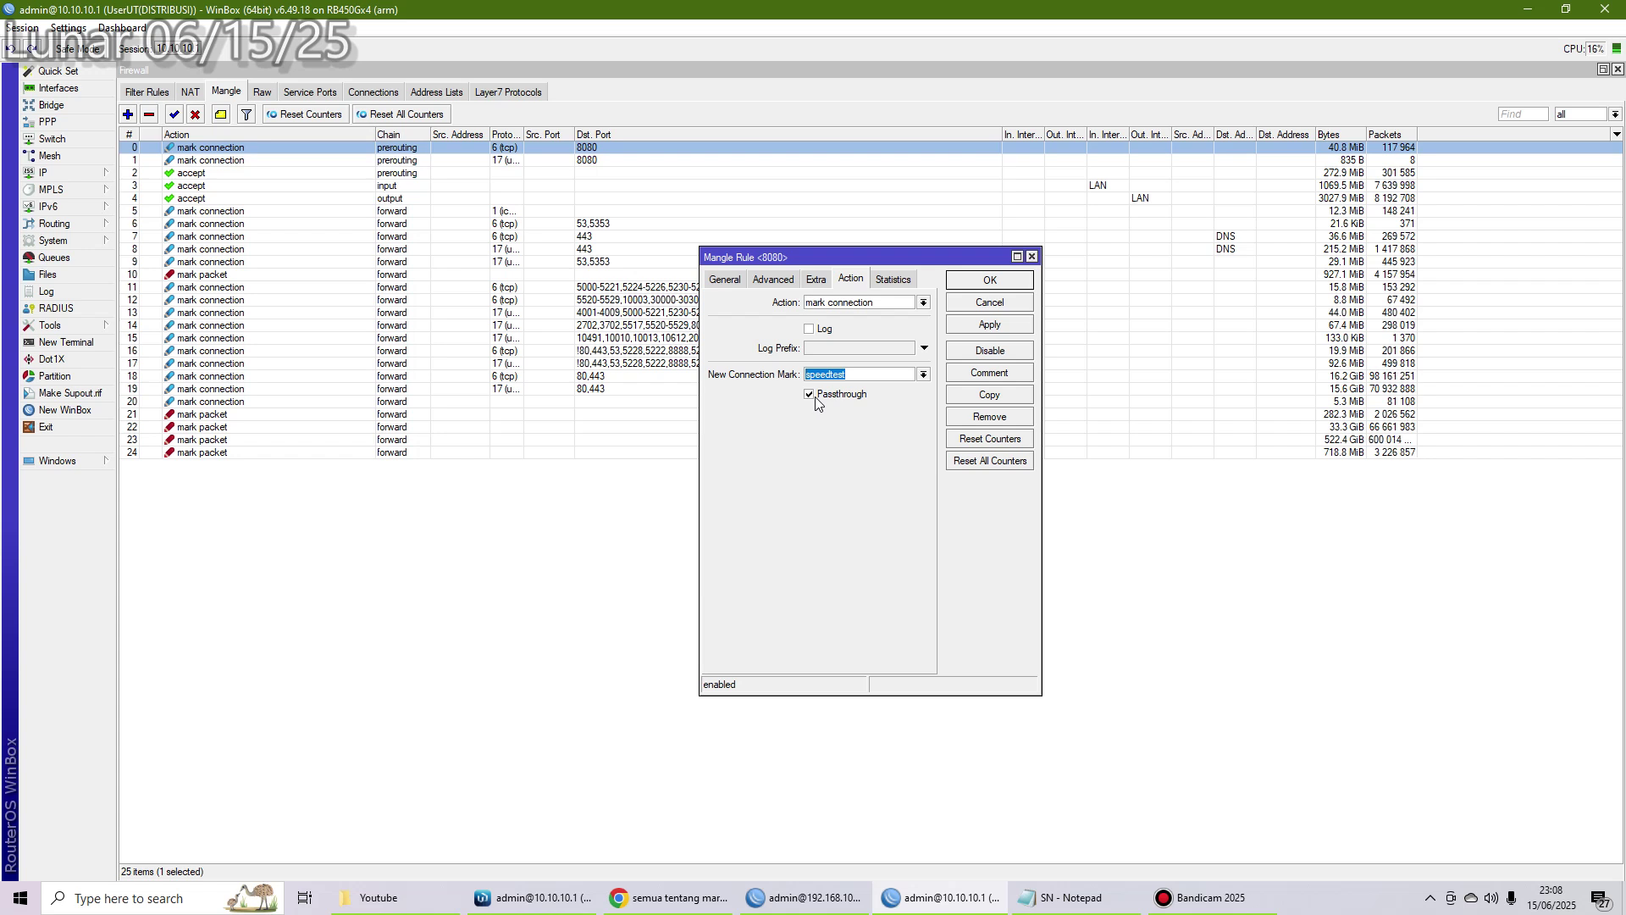
- Look over the order of the mangle rules, from the port 8080 and accept rules to the last mark packet rule
{"action": "left_click", "coordinate": [241, 148]}
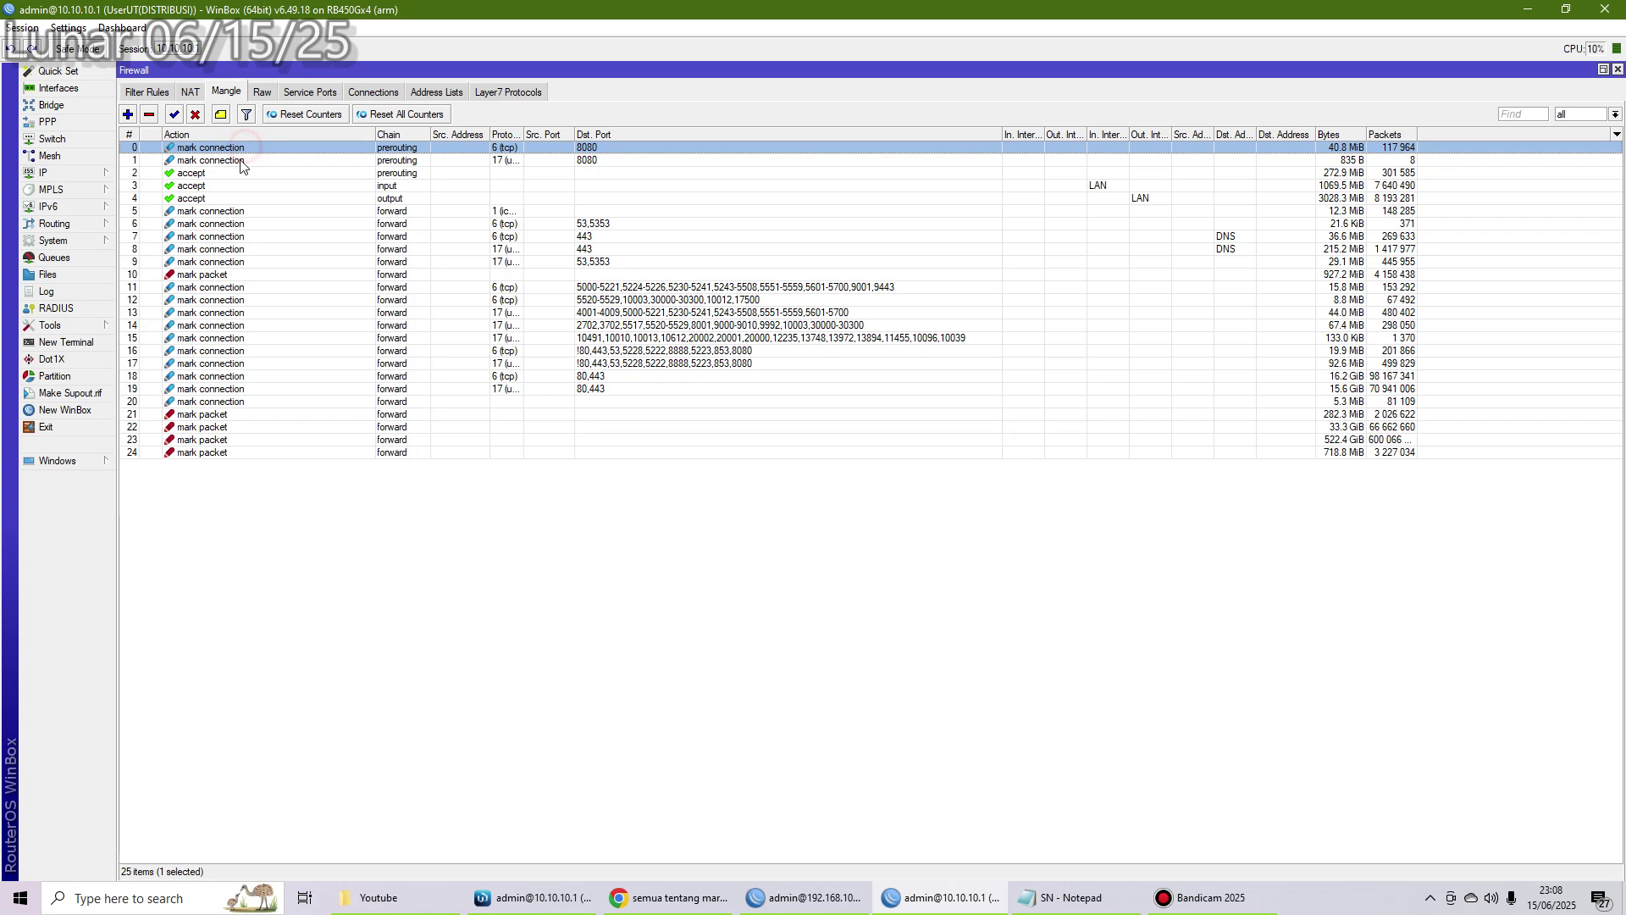
{"action": "left_click", "coordinate": [241, 160]}
{"action": "left_click", "coordinate": [241, 173]}
{"action": "left_click", "coordinate": [242, 198]}
{"action": "left_click", "coordinate": [242, 185]}
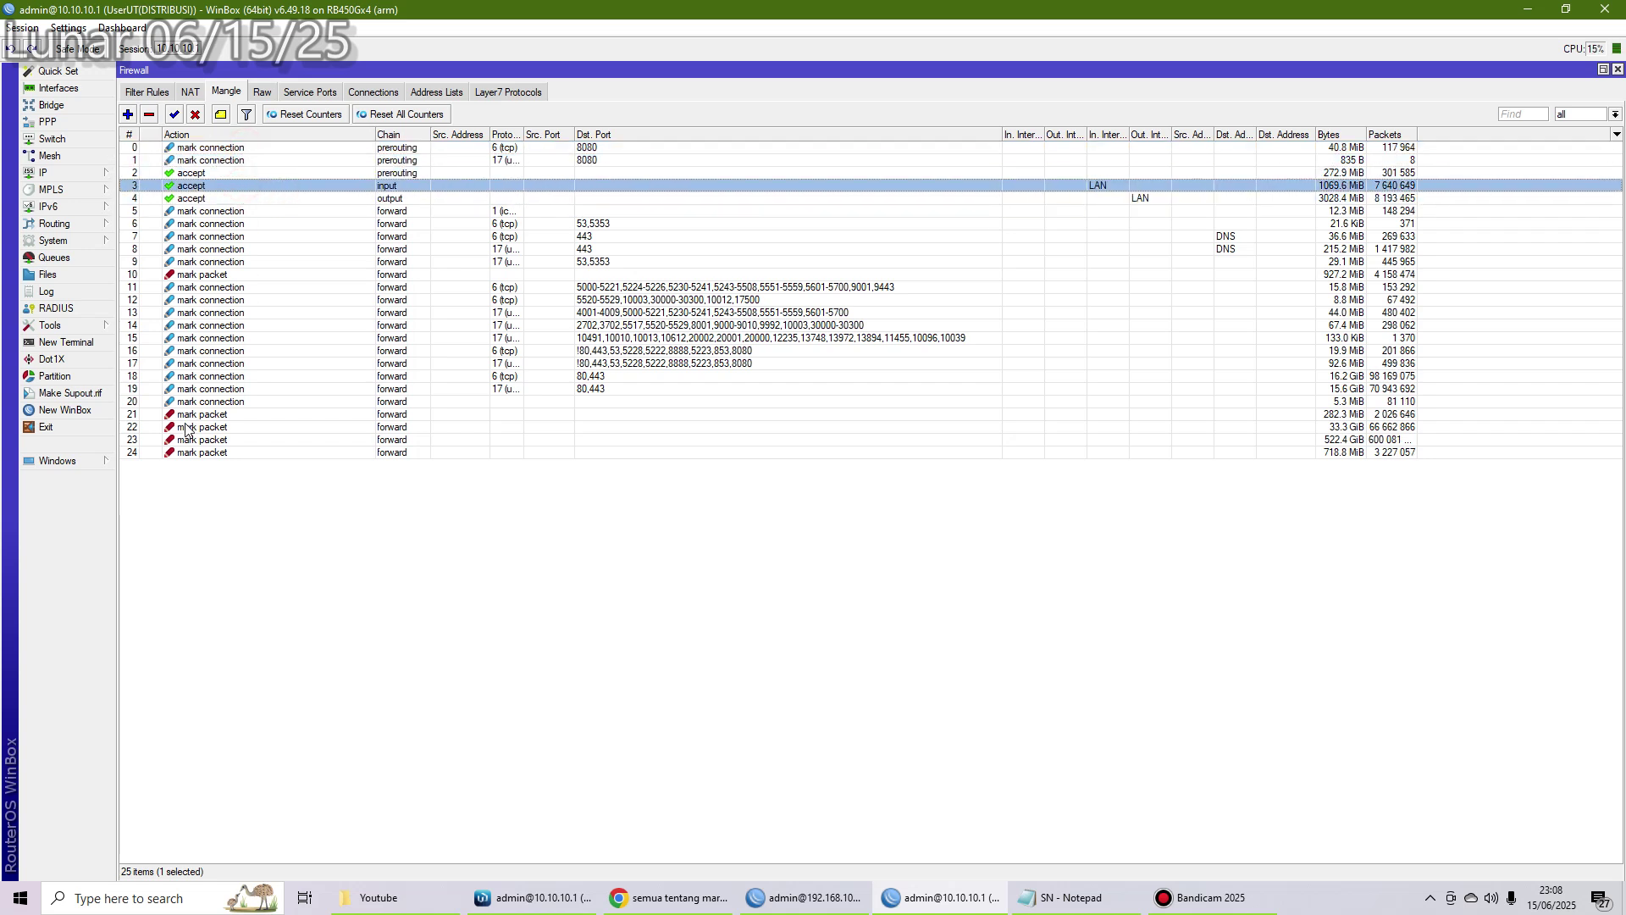
{"action": "left_click", "coordinate": [178, 453]}
{"action": "left_click", "coordinate": [237, 148]}
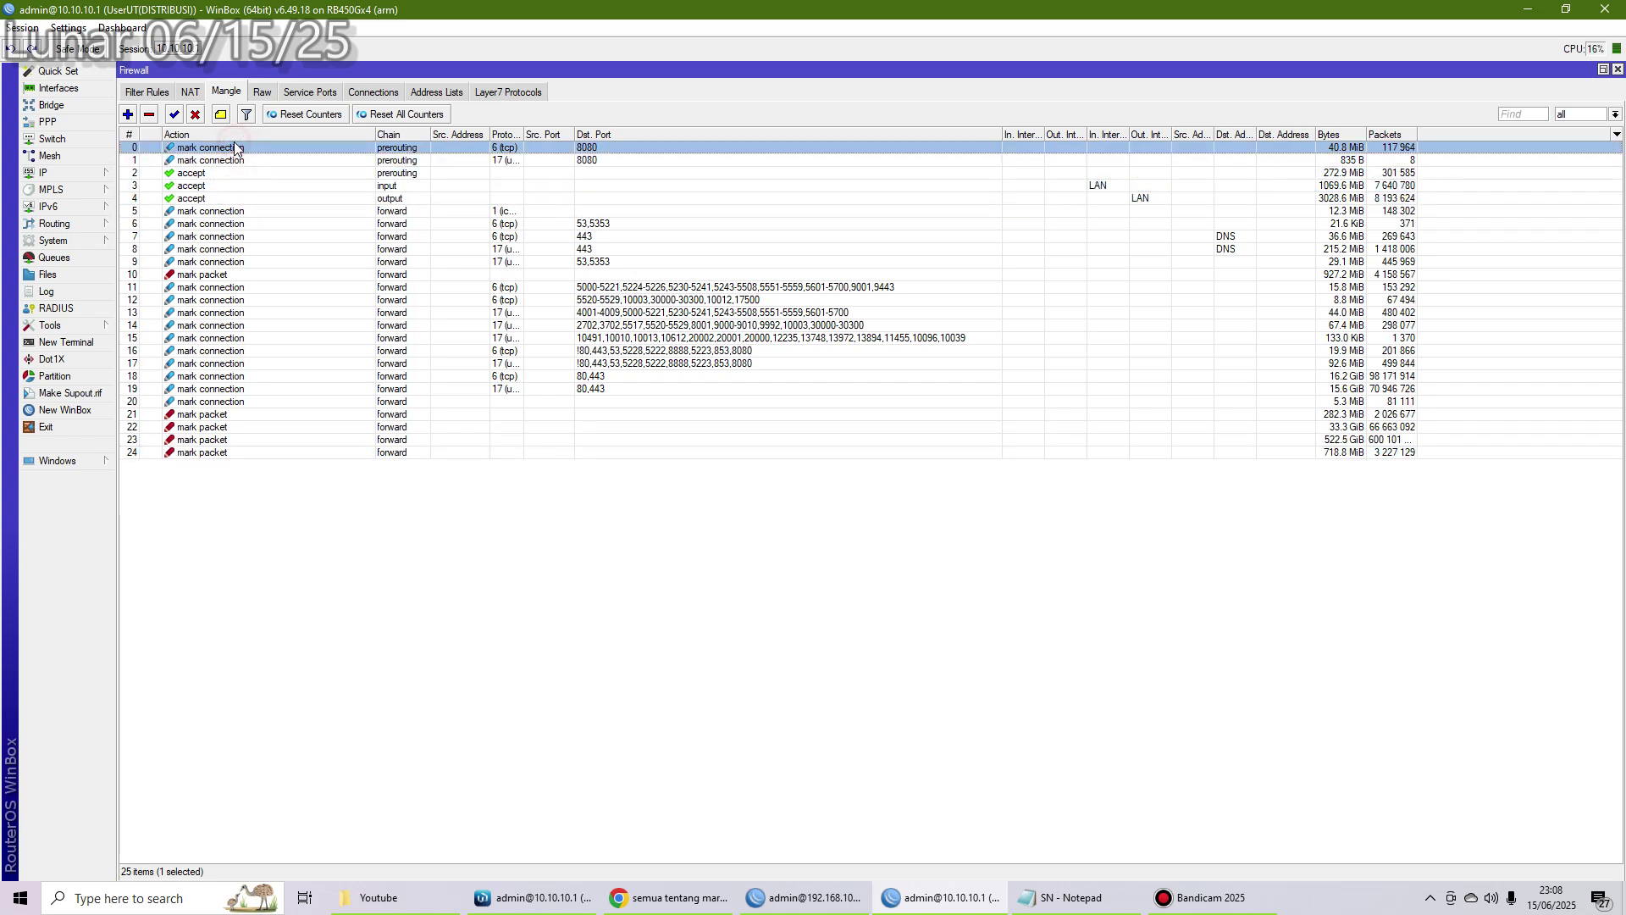
- Reopen the TCP port 8080 mangle rule, recheck its connection mark, protocol and destination port, and close it without changes
{"action": "double_click", "coordinate": [234, 148]}
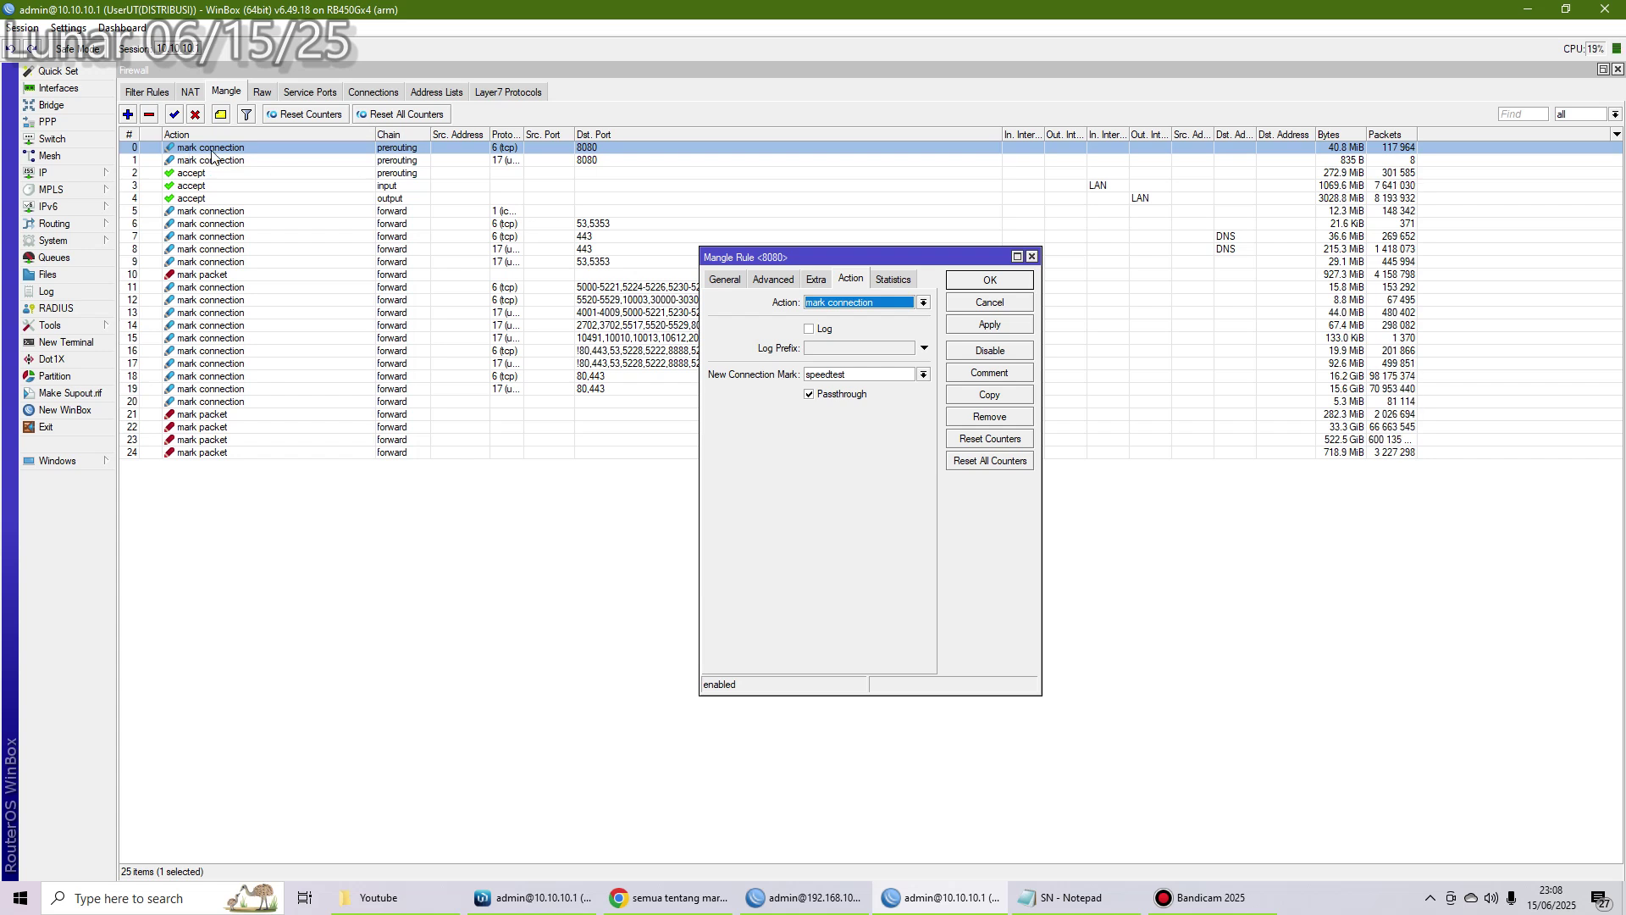
{"action": "left_click_drag", "start_coordinate": [865, 380], "coordinate": [747, 375]}
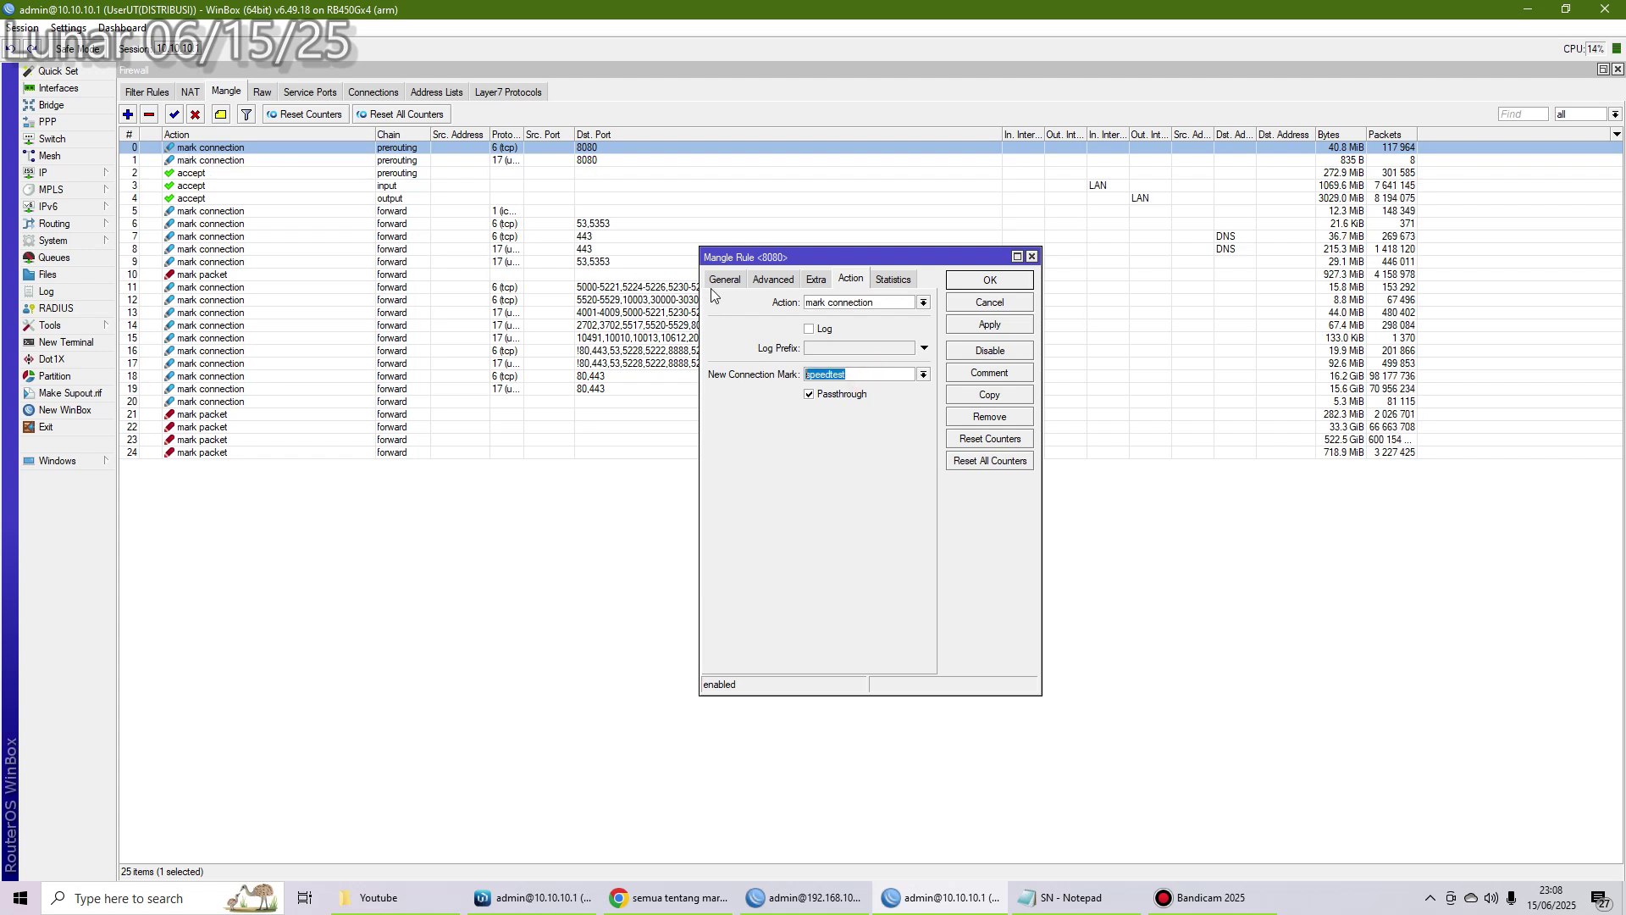
{"action": "left_click", "coordinate": [725, 279]}
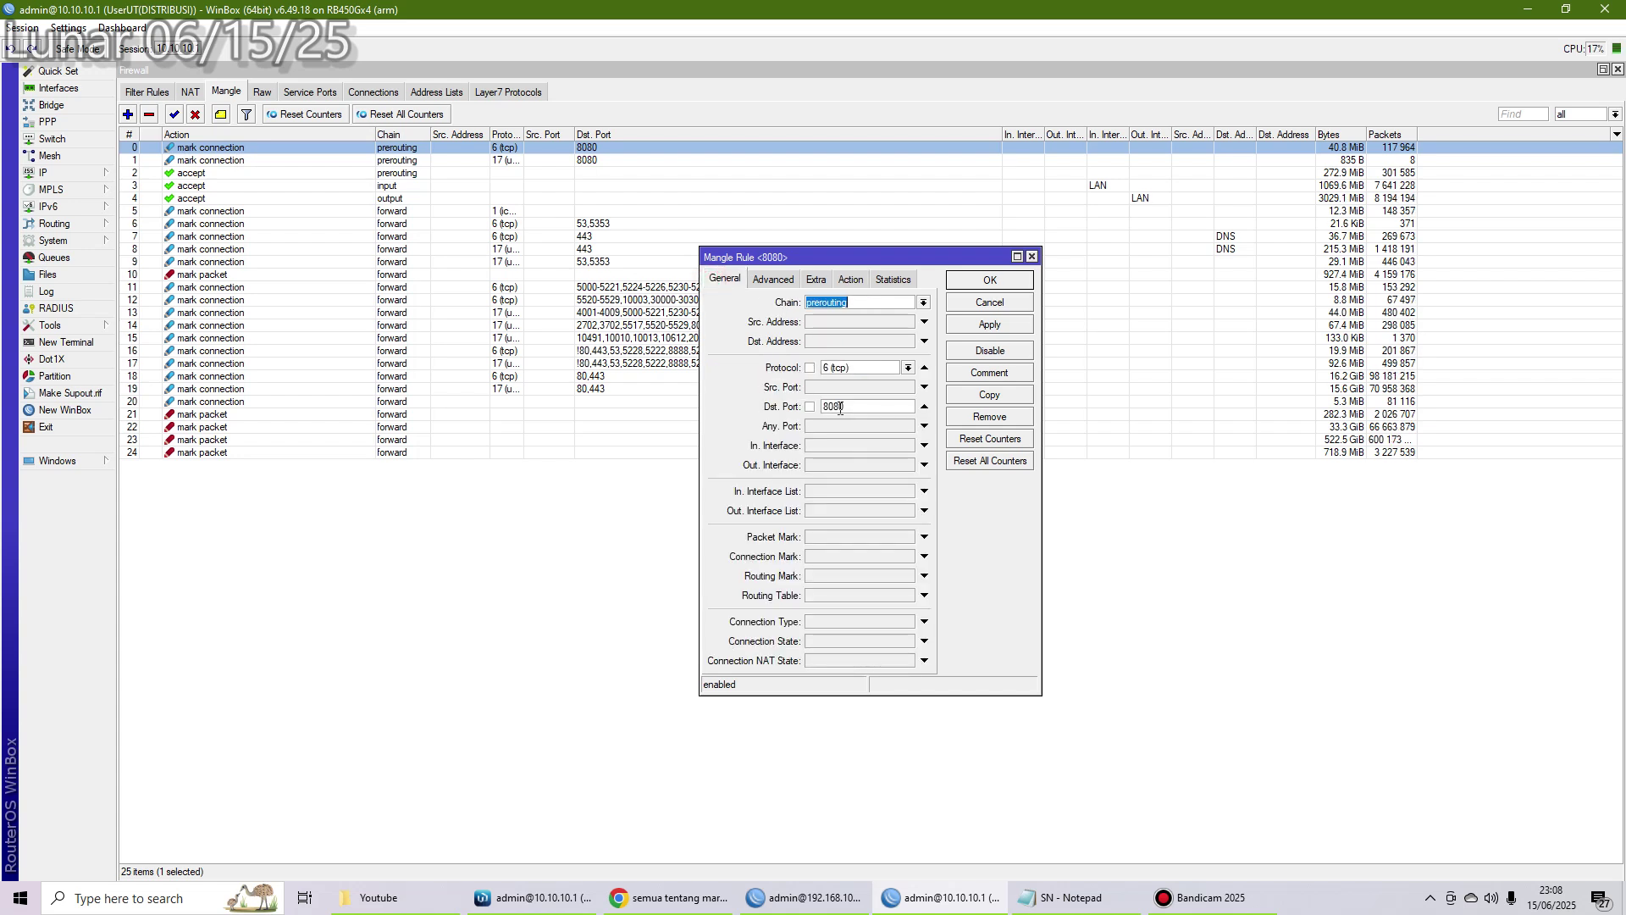
{"action": "left_click", "coordinate": [857, 368]}
{"action": "left_click_drag", "start_coordinate": [854, 406], "coordinate": [809, 410]}
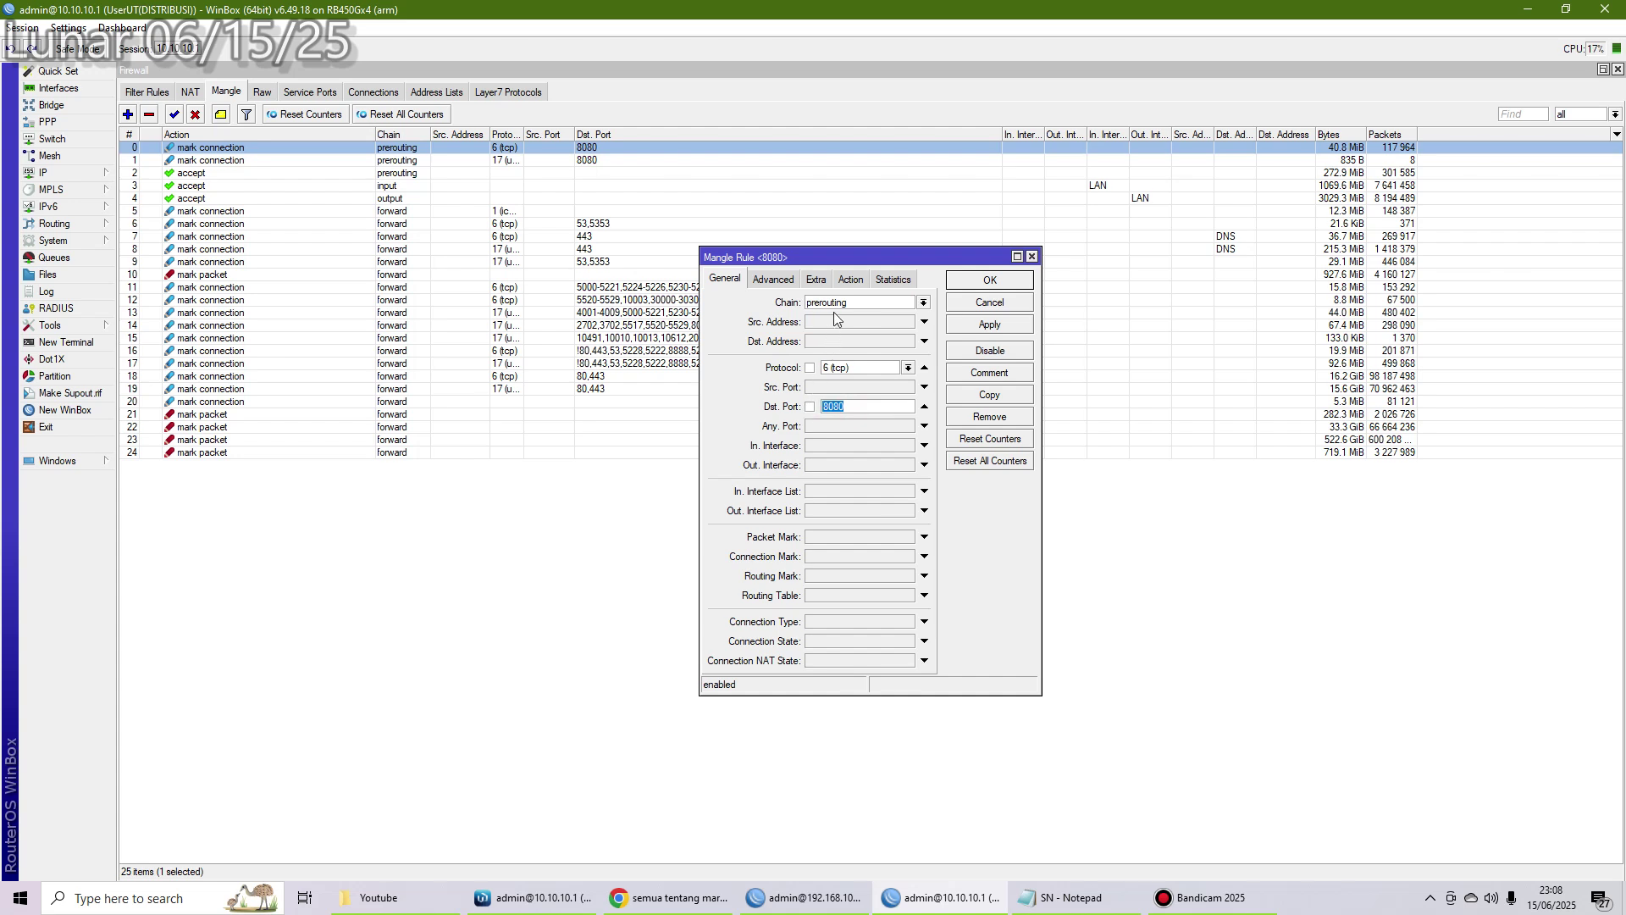
{"action": "left_click", "coordinate": [850, 280]}
{"action": "left_click", "coordinate": [860, 372]}
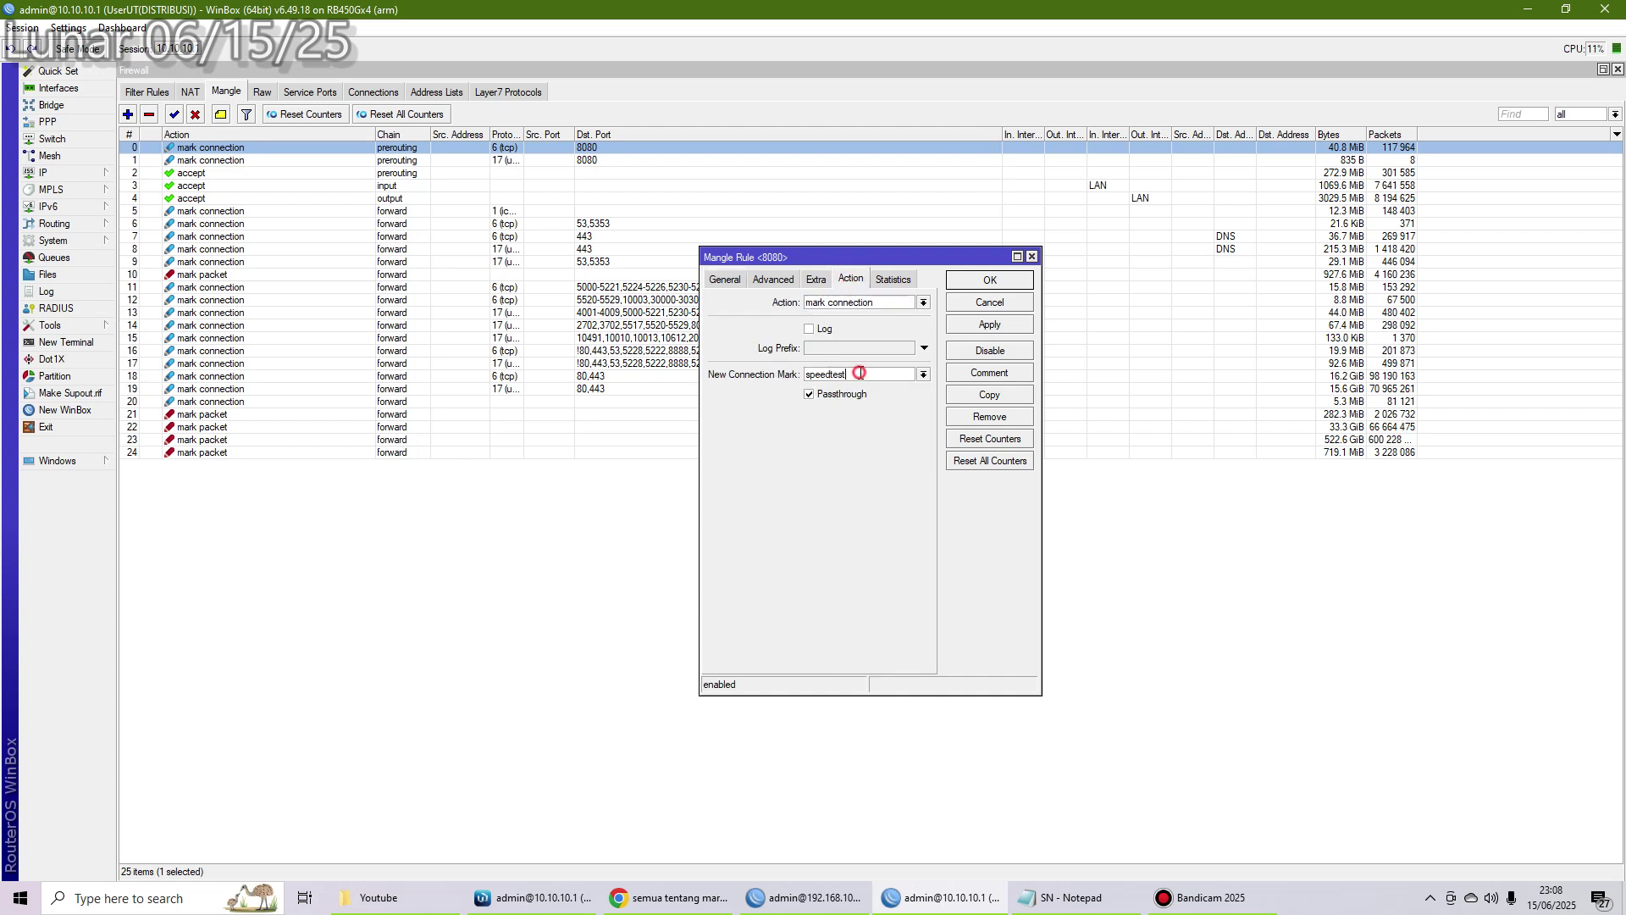
{"action": "left_click", "coordinate": [1032, 257]}
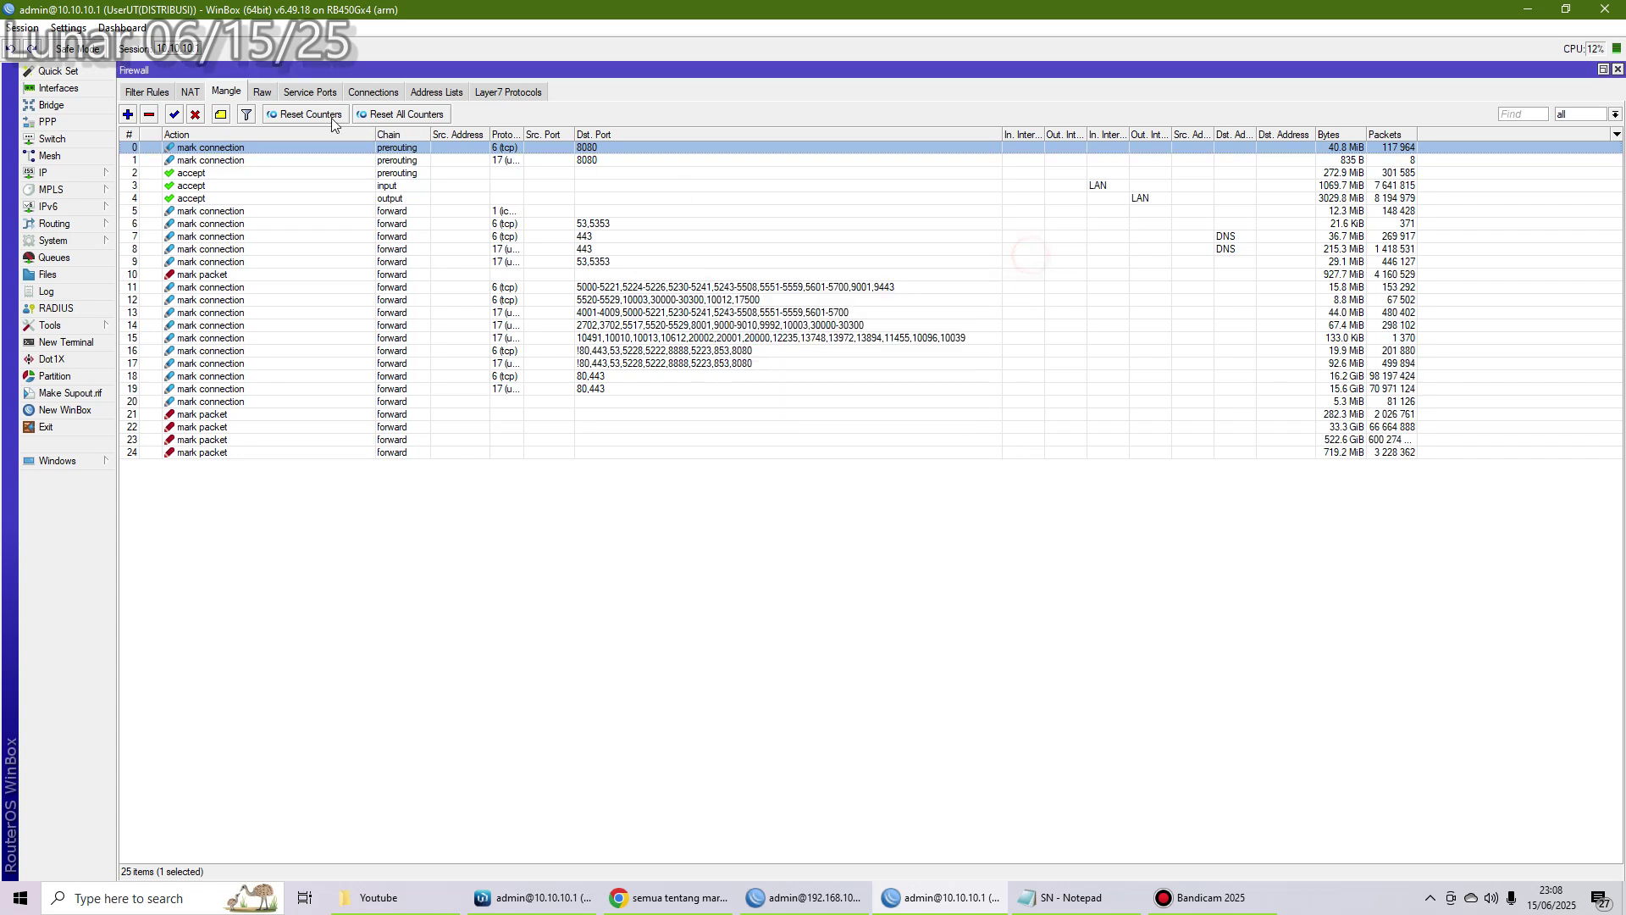
- Compare the UDP and TCP prerouting mark connection rules for port 8080 in the list
{"action": "left_click", "coordinate": [210, 161]}
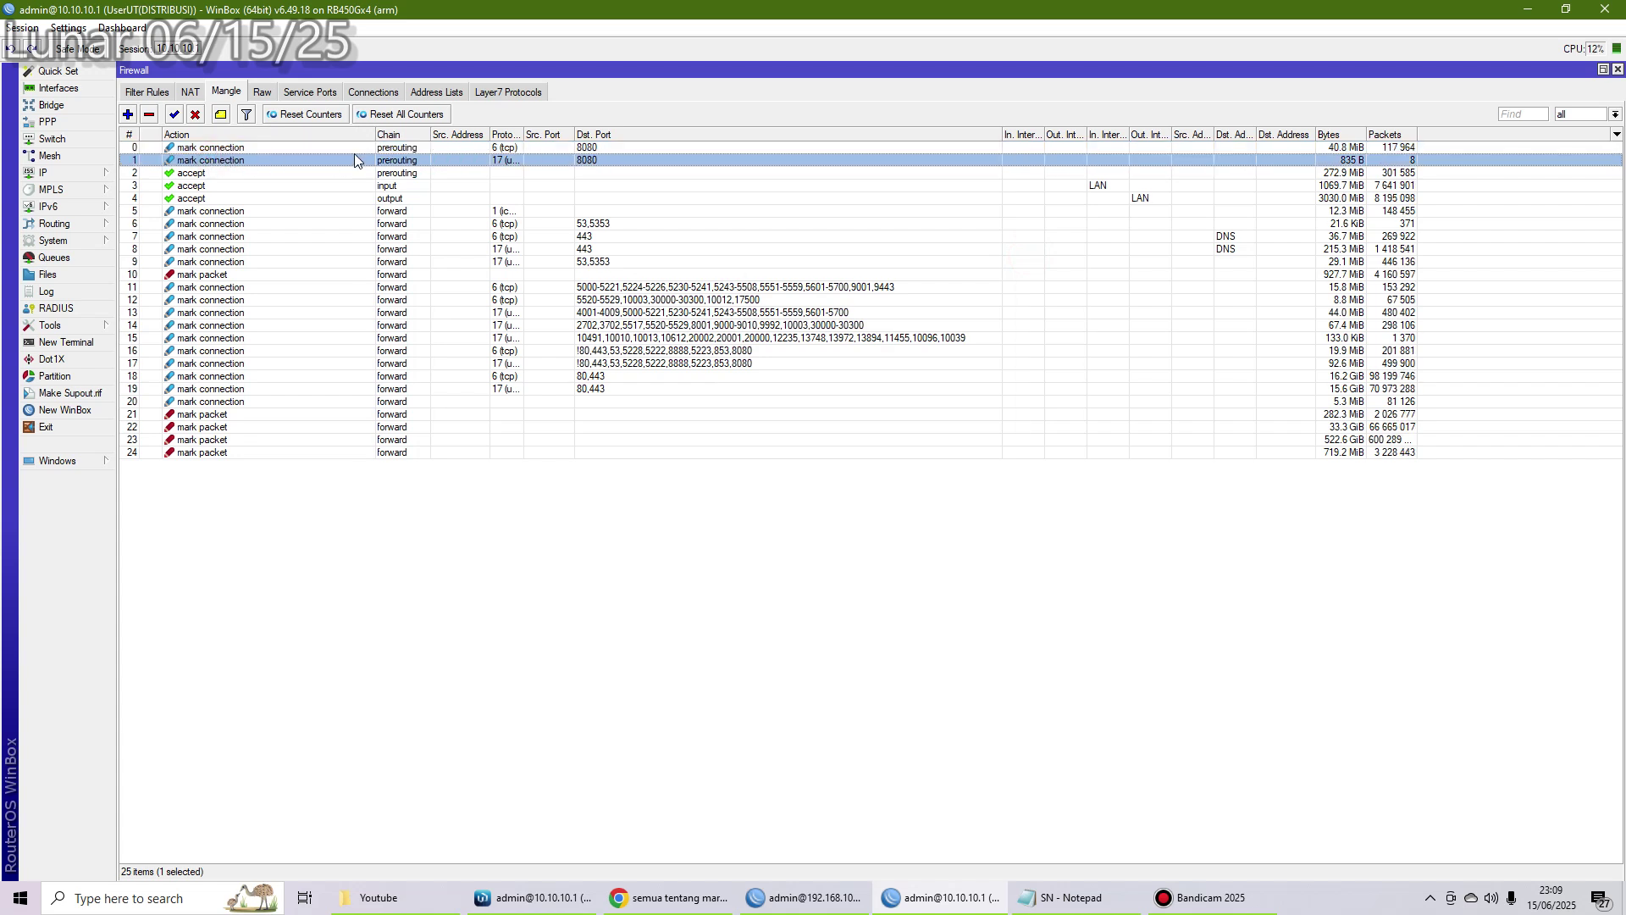
{"action": "left_click", "coordinate": [288, 147]}
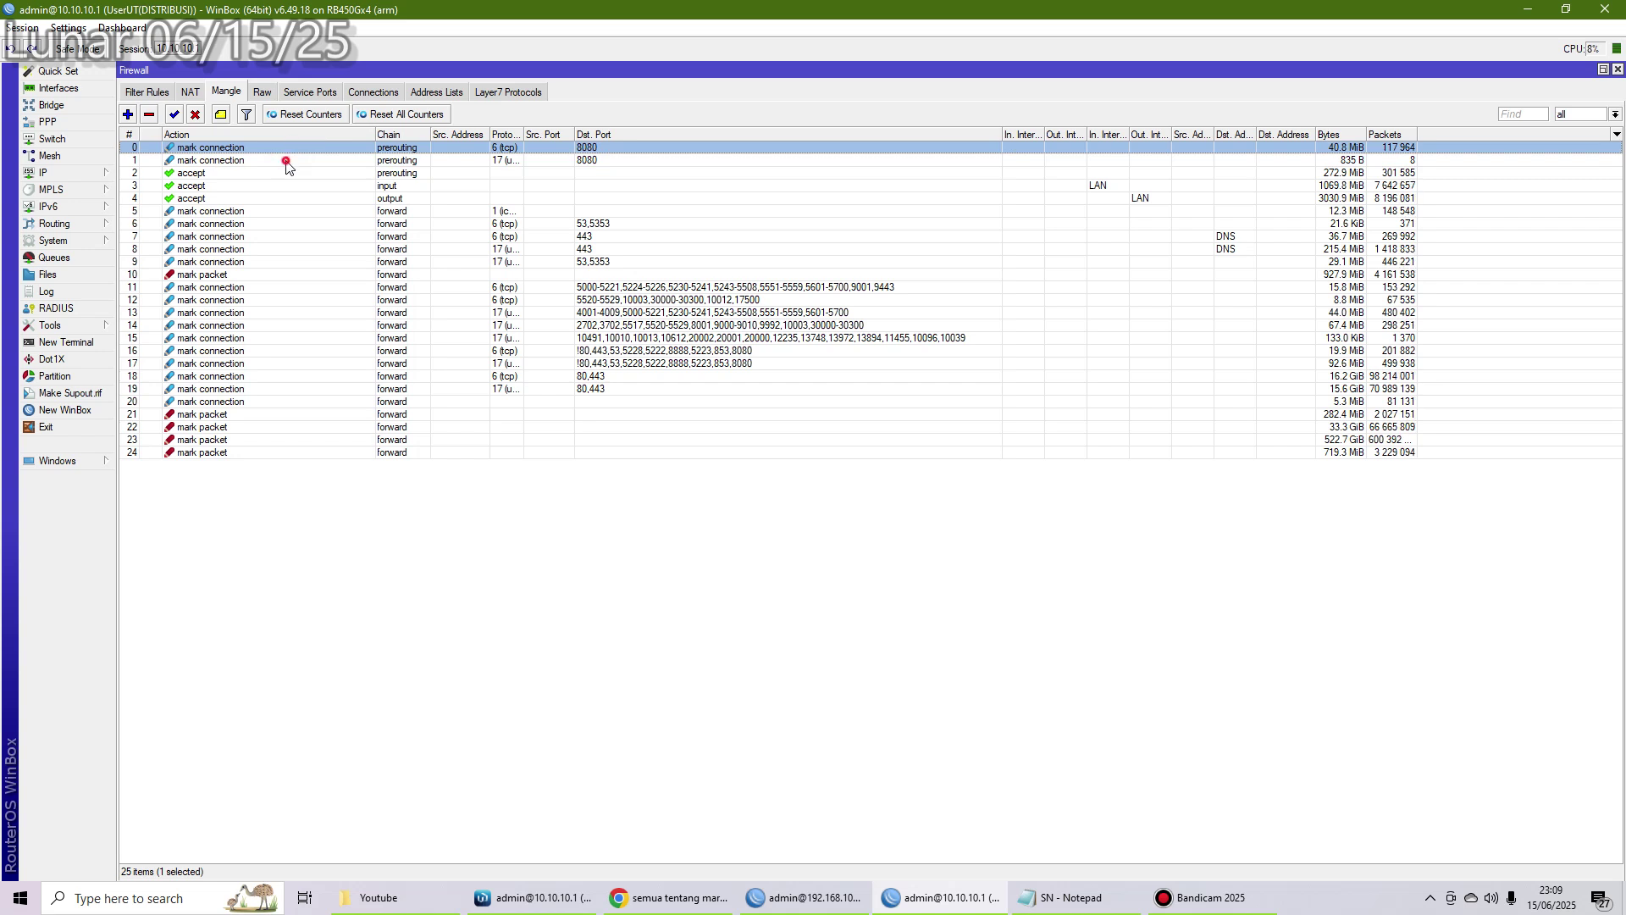
- Compare the two port 8080 prerouting rules in the list, and review the protocol and destination port of the TCP rule
{"action": "left_click", "coordinate": [286, 161]}
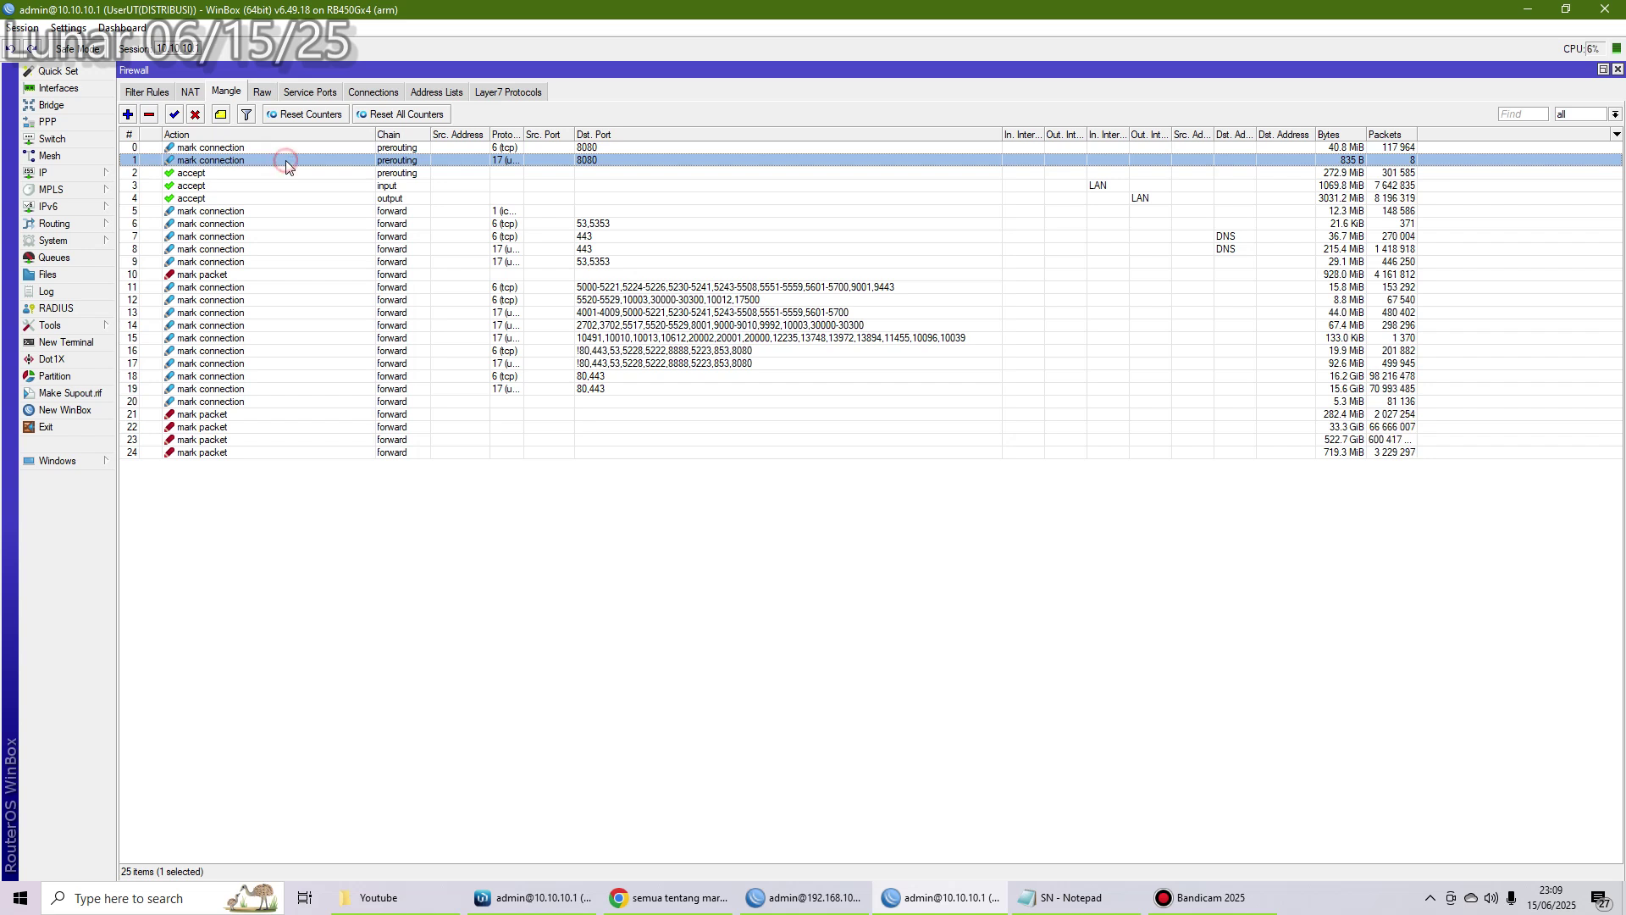
{"action": "left_click", "coordinate": [139, 149]}
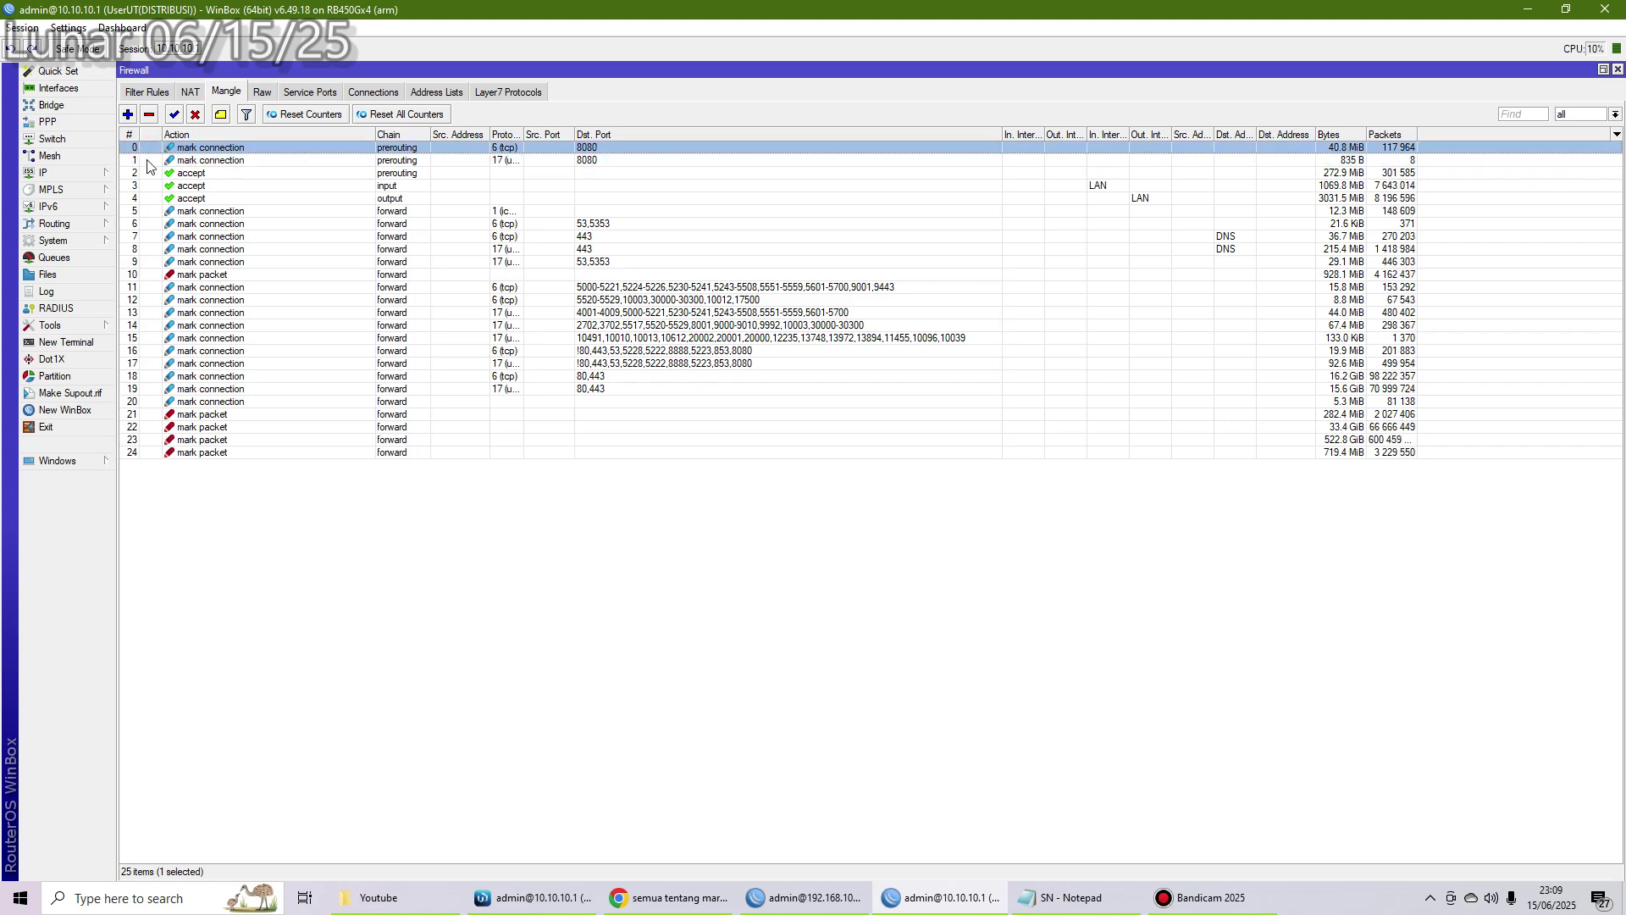
{"action": "left_click", "coordinate": [154, 162]}
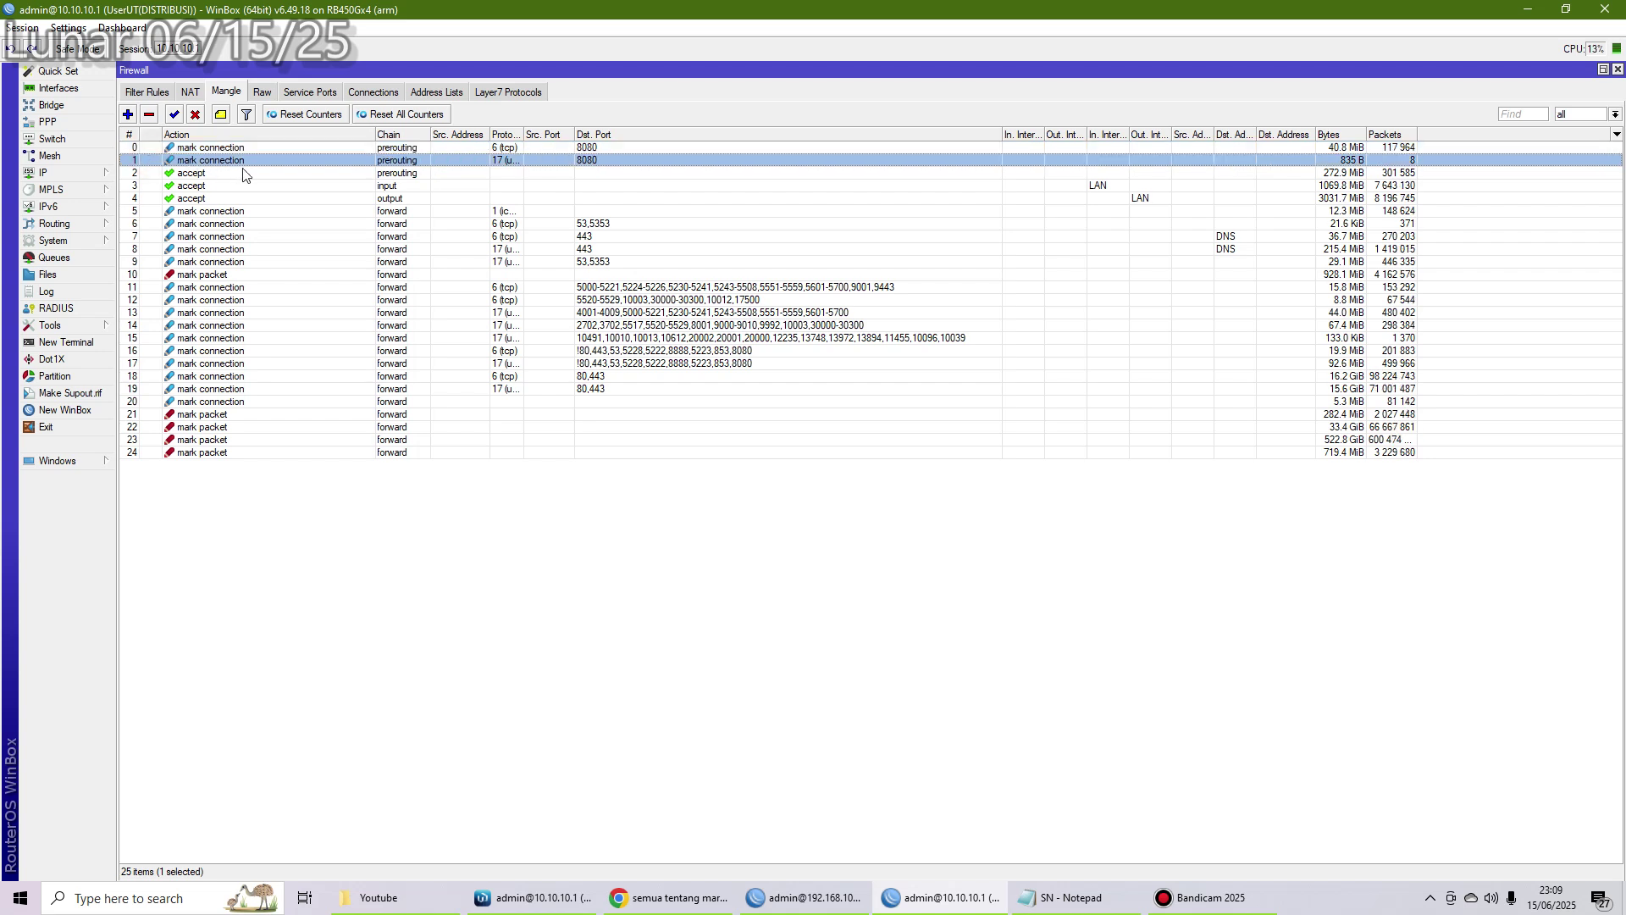
{"action": "double_click", "coordinate": [210, 149]}
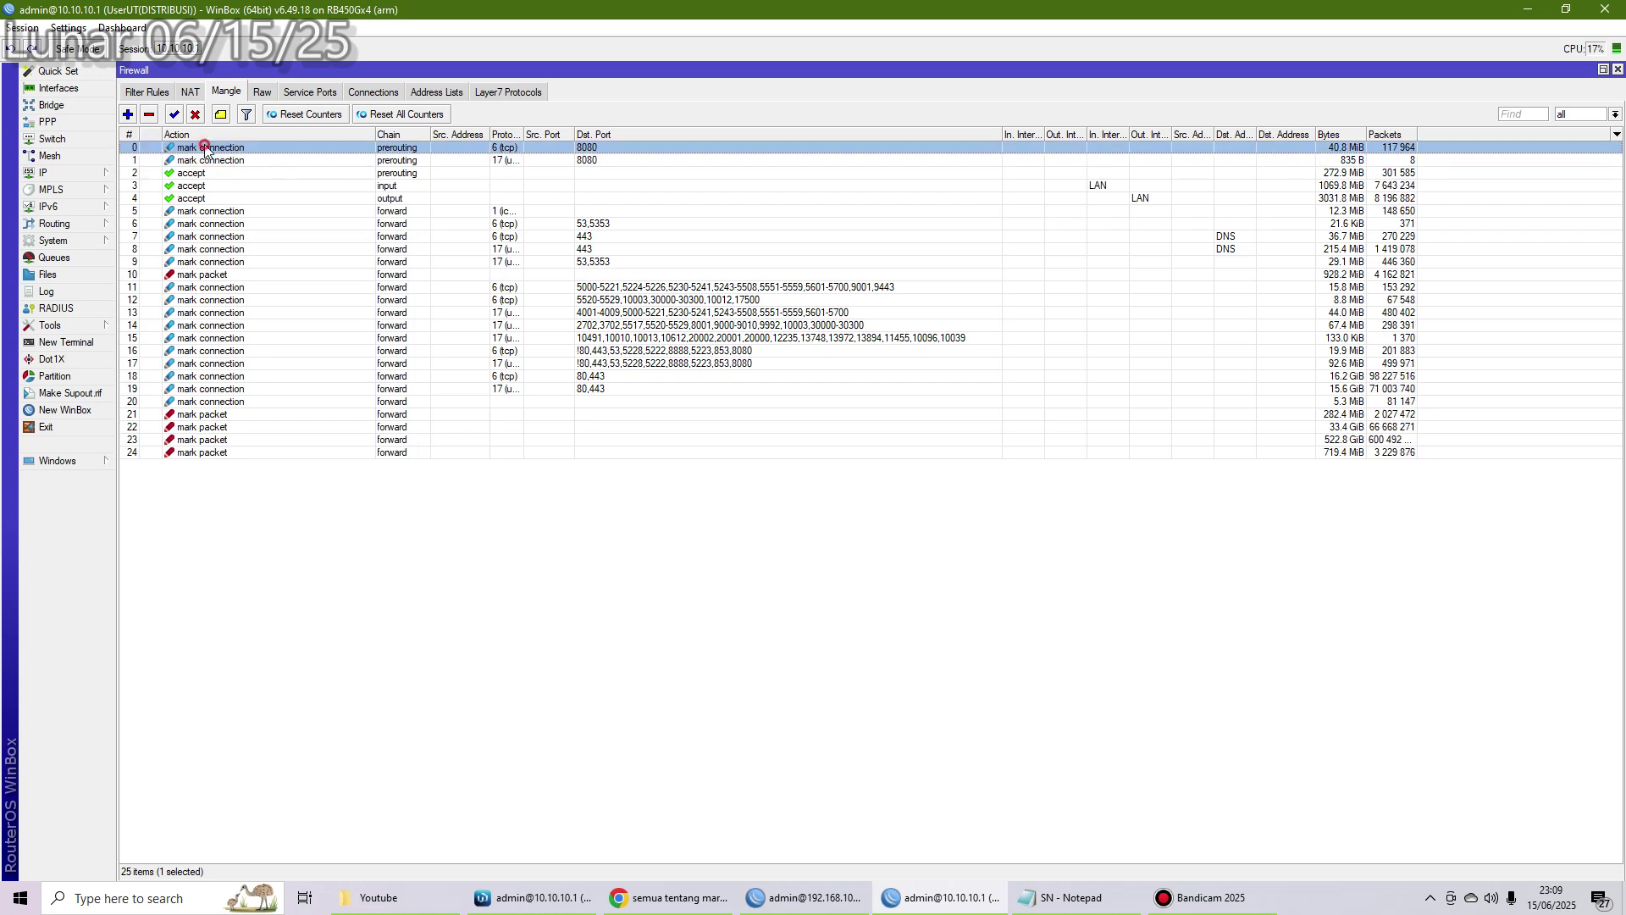
{"action": "left_click", "coordinate": [725, 280]}
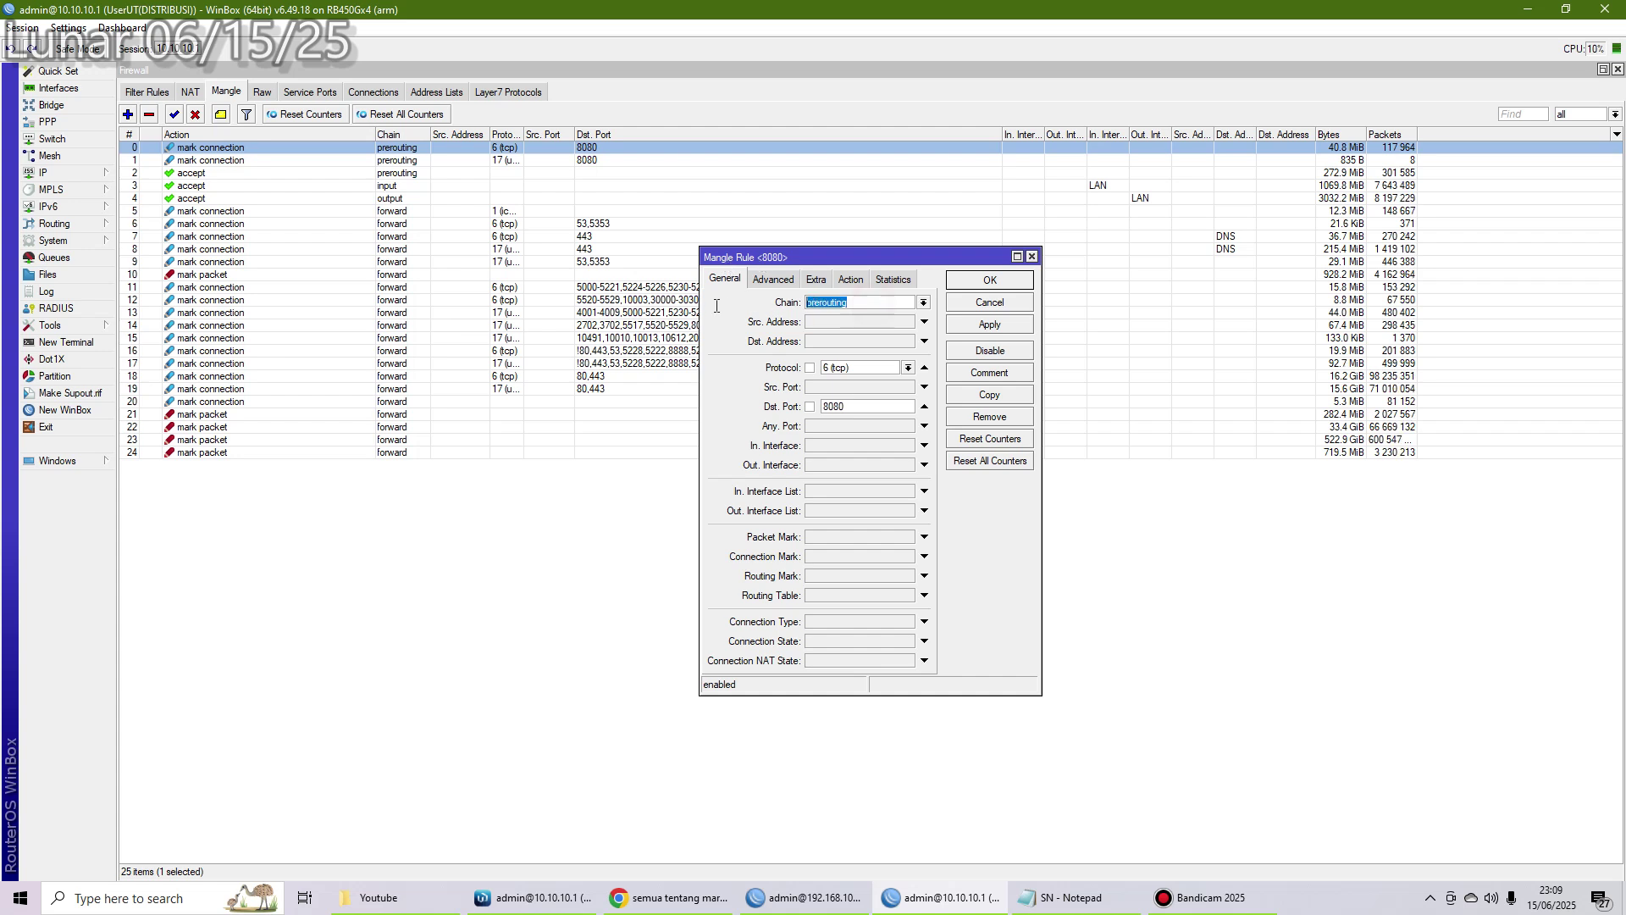
{"action": "left_click", "coordinate": [860, 368]}
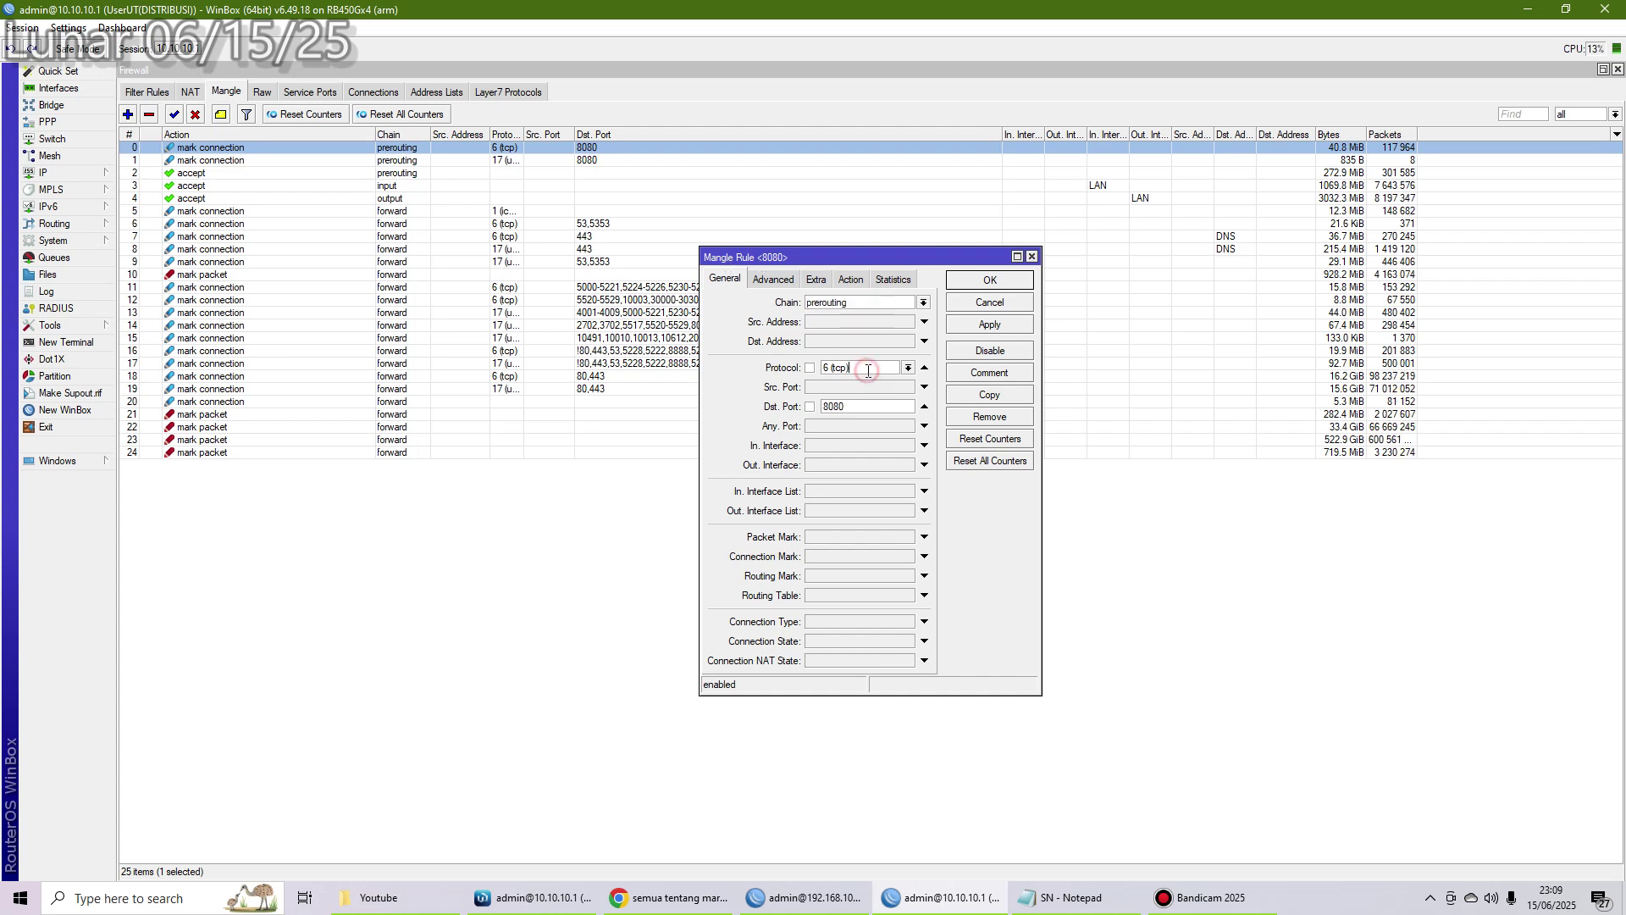
{"action": "left_click", "coordinate": [881, 408]}
{"action": "double_click", "coordinate": [830, 410]}
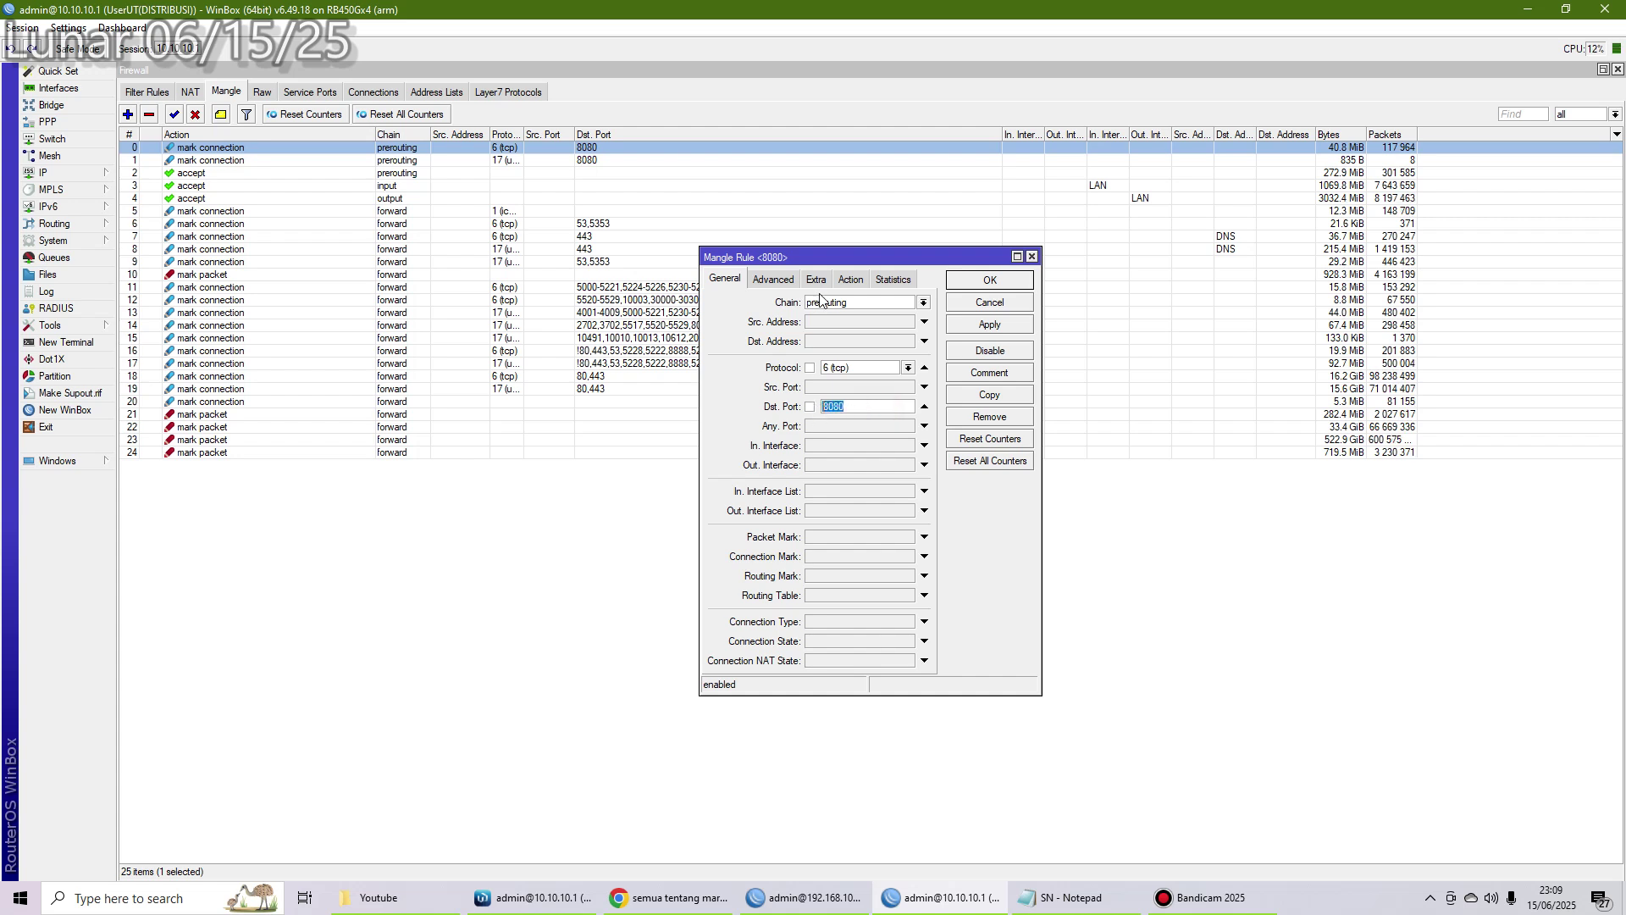
- Examine the new connection mark in the TCP port 8080 rule's action and close the rule without changes
{"action": "left_click", "coordinate": [846, 278]}
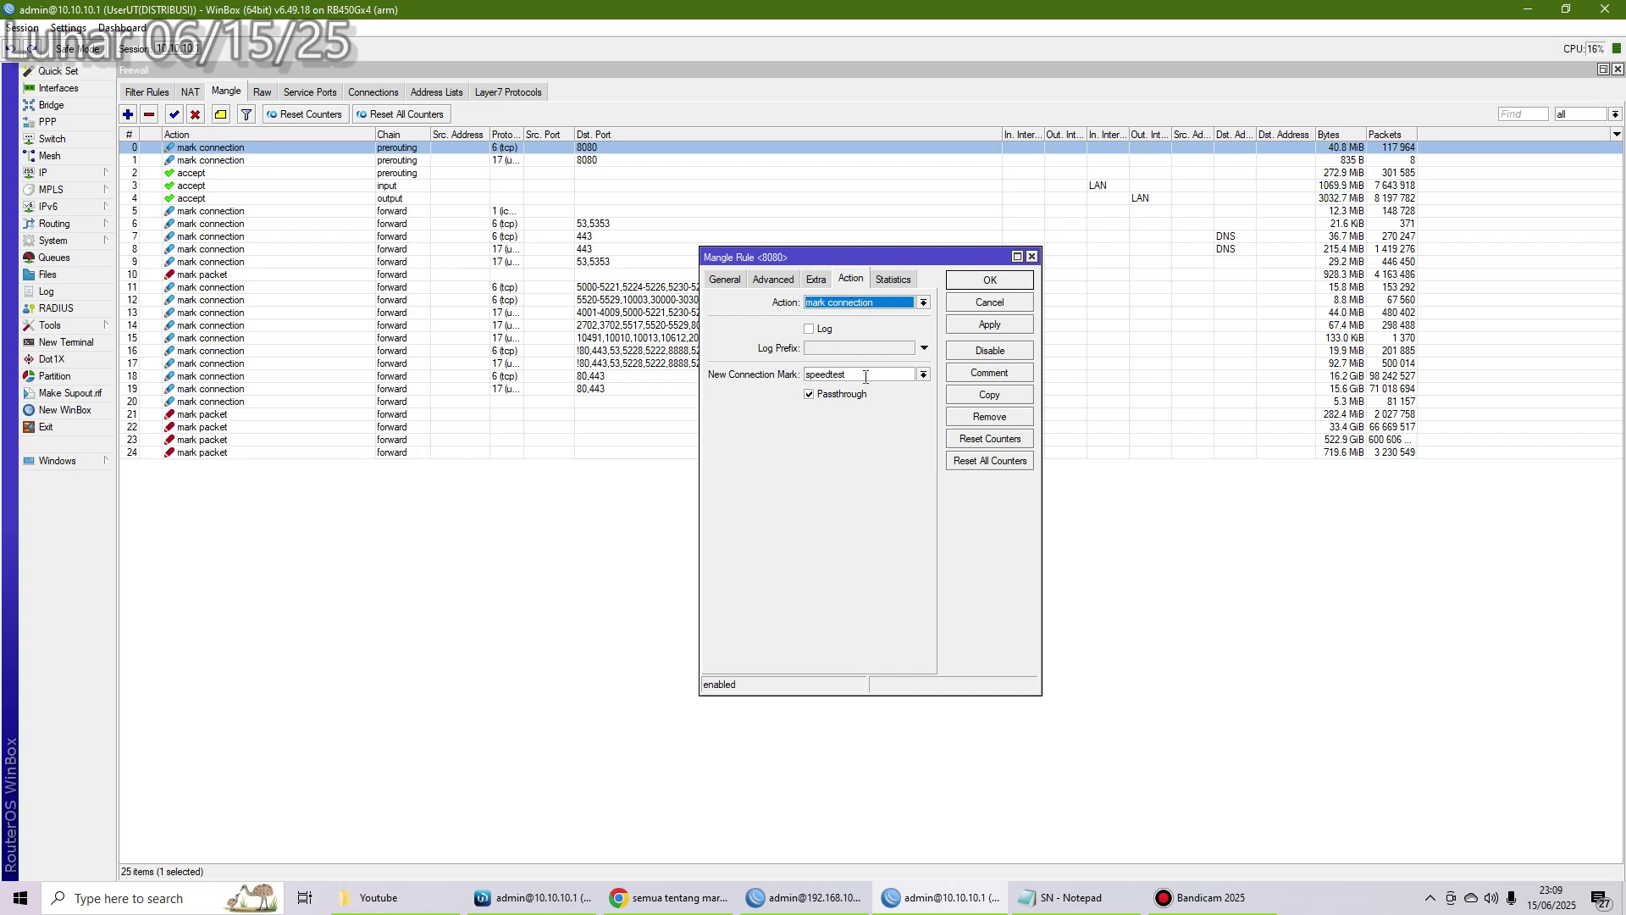
{"action": "left_click_drag", "start_coordinate": [877, 374], "coordinate": [720, 367]}
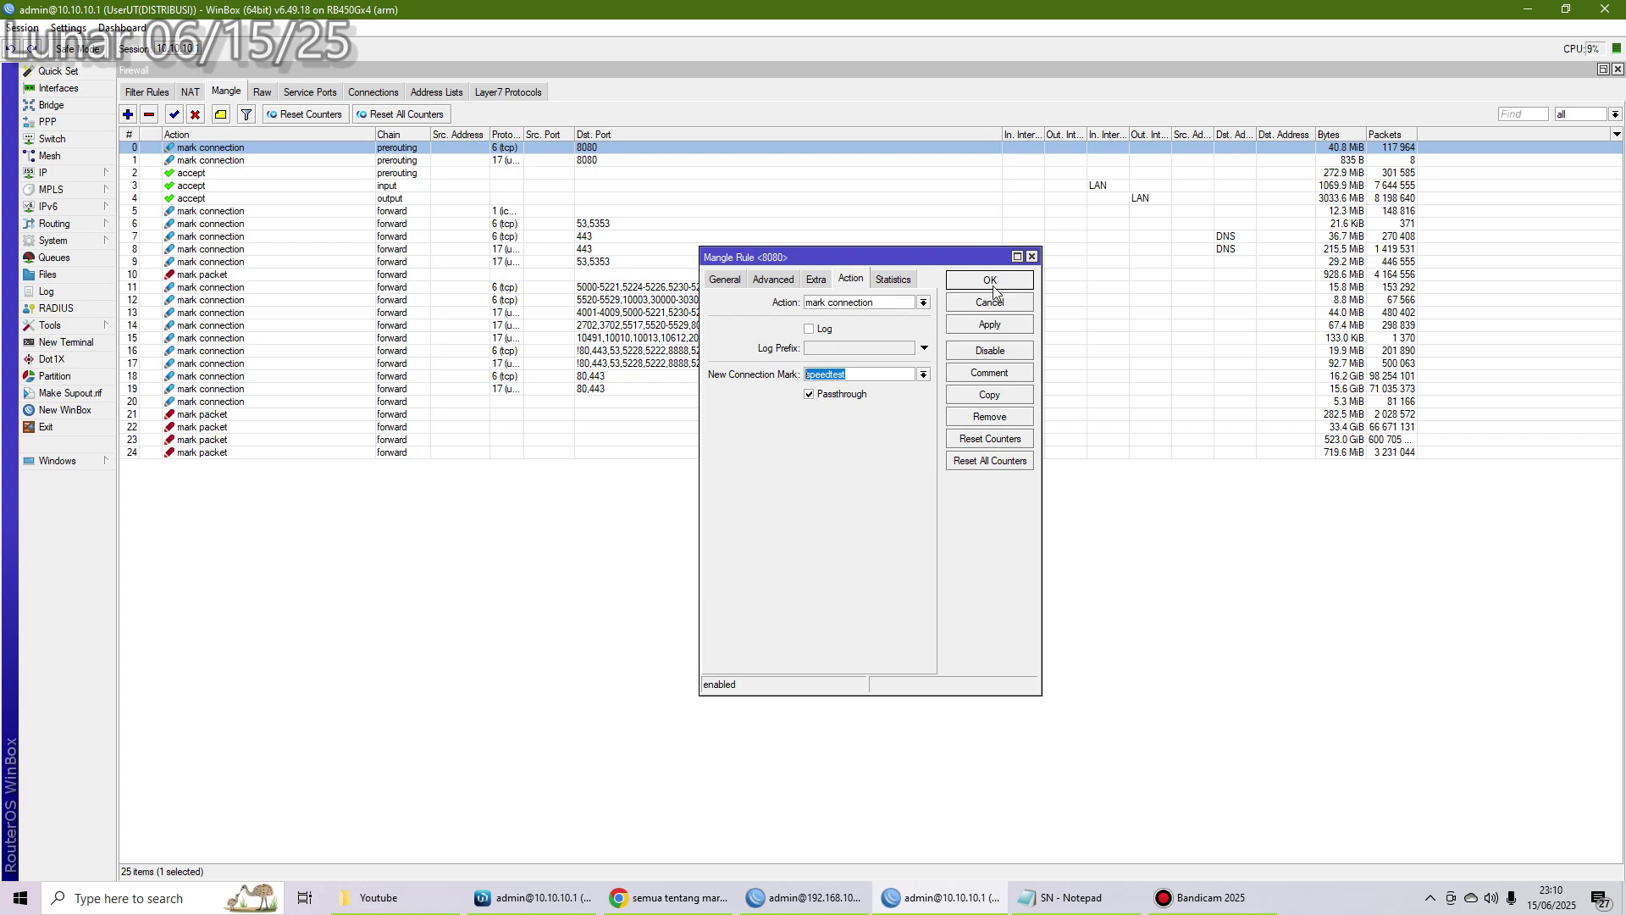
{"action": "left_click", "coordinate": [1035, 257]}
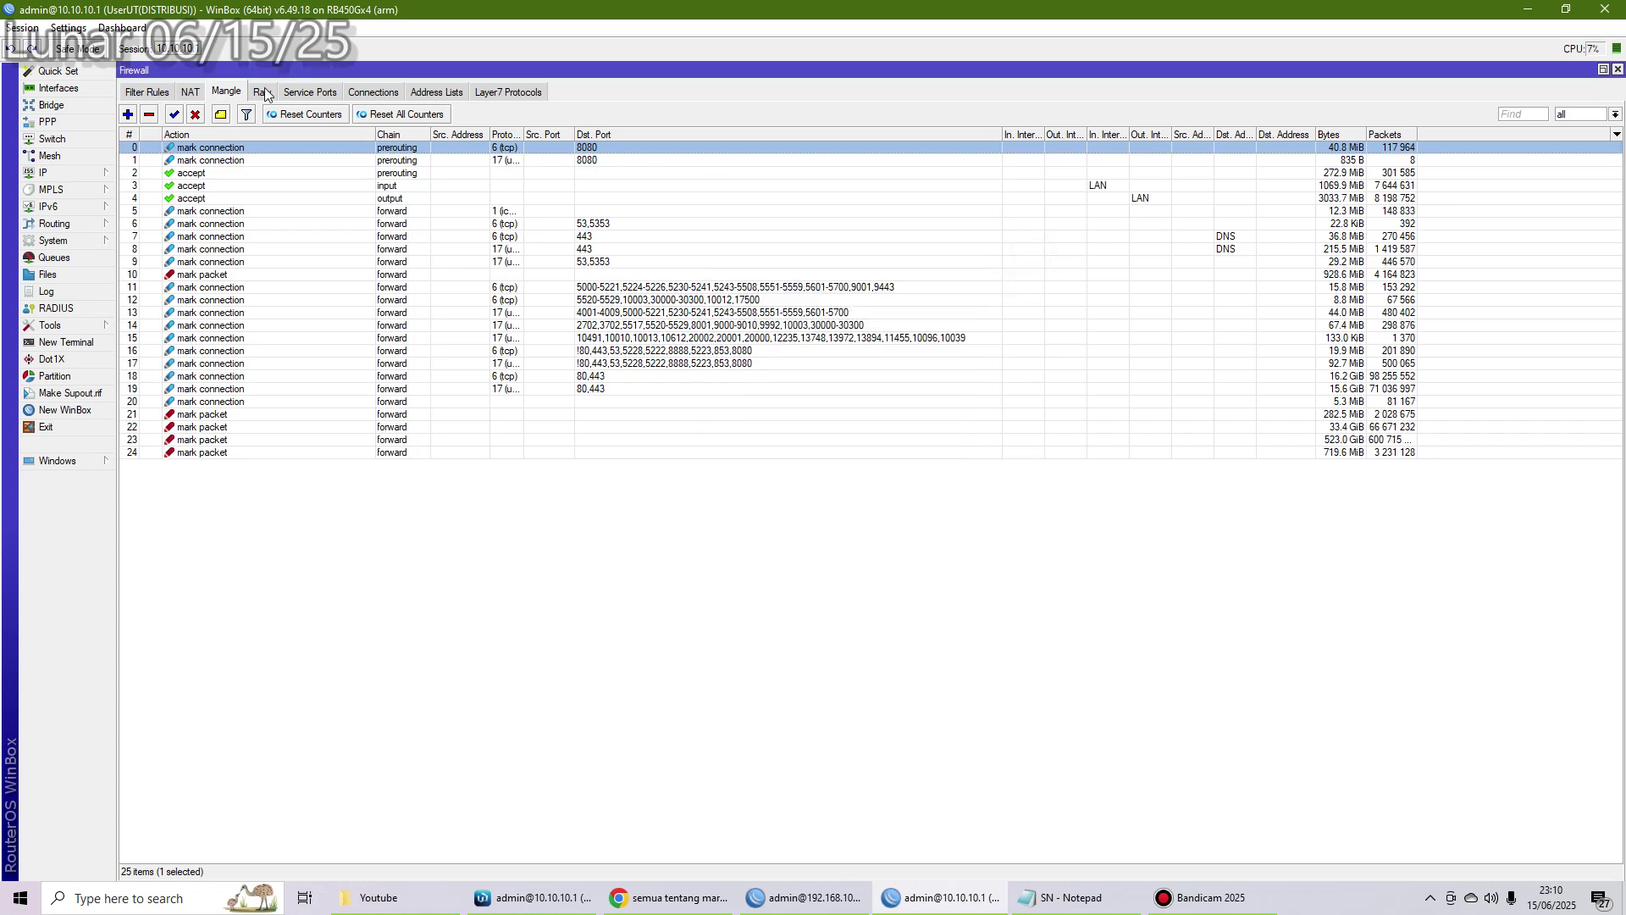
- Open the UDP port 8080 mangle rule and review its chain, protocol and destination port
{"action": "double_click", "coordinate": [215, 161]}
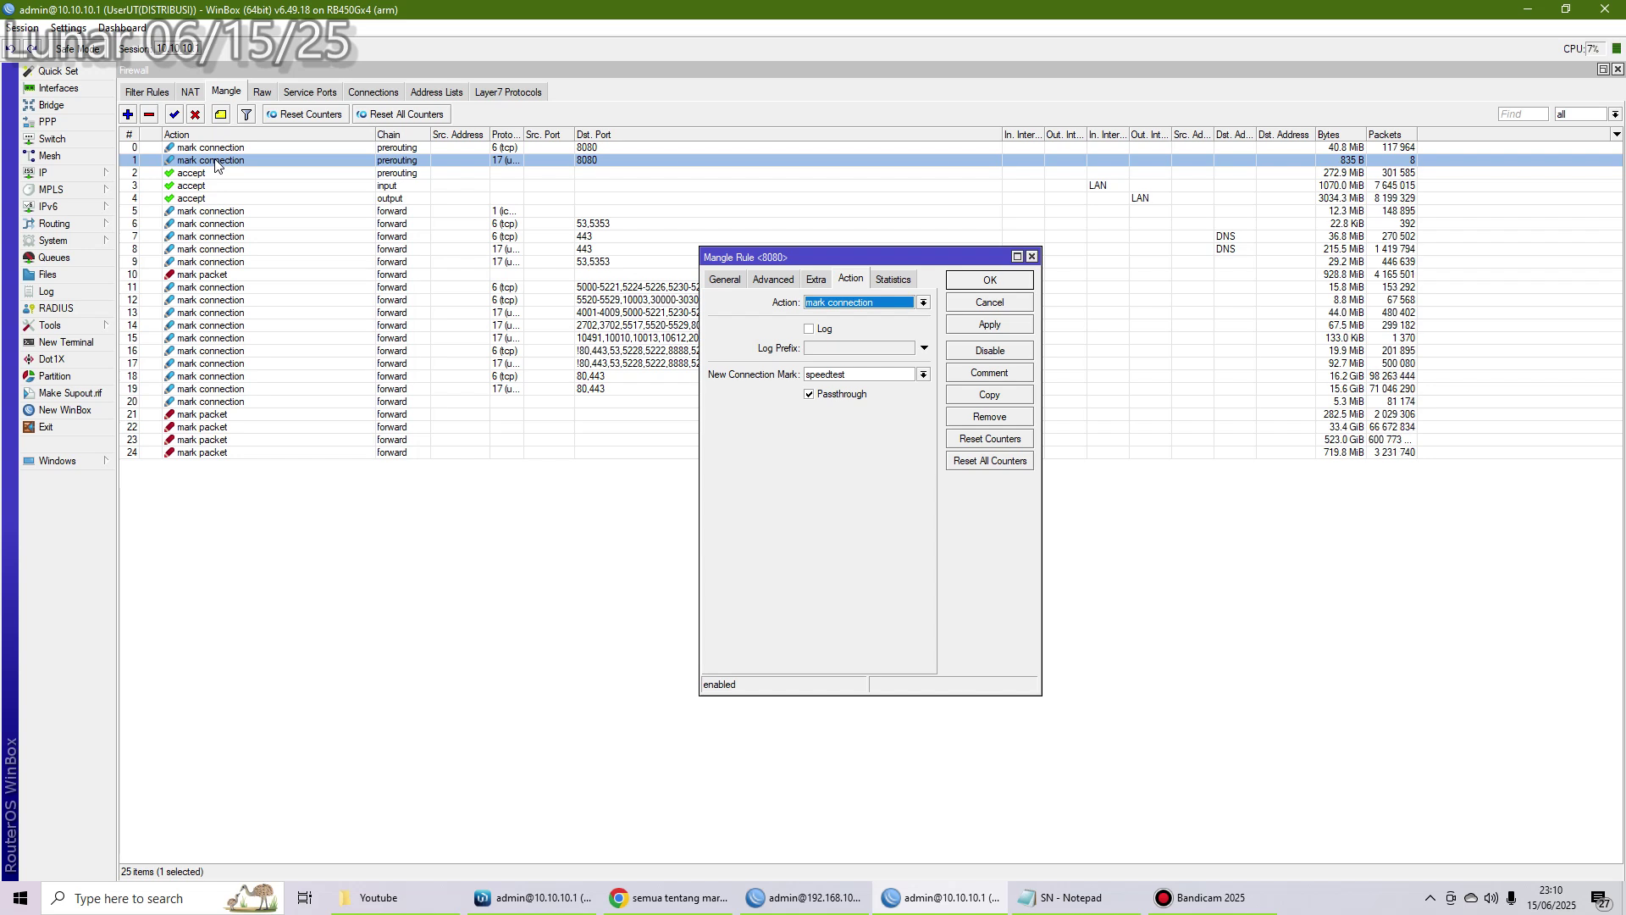
{"action": "left_click", "coordinate": [726, 280]}
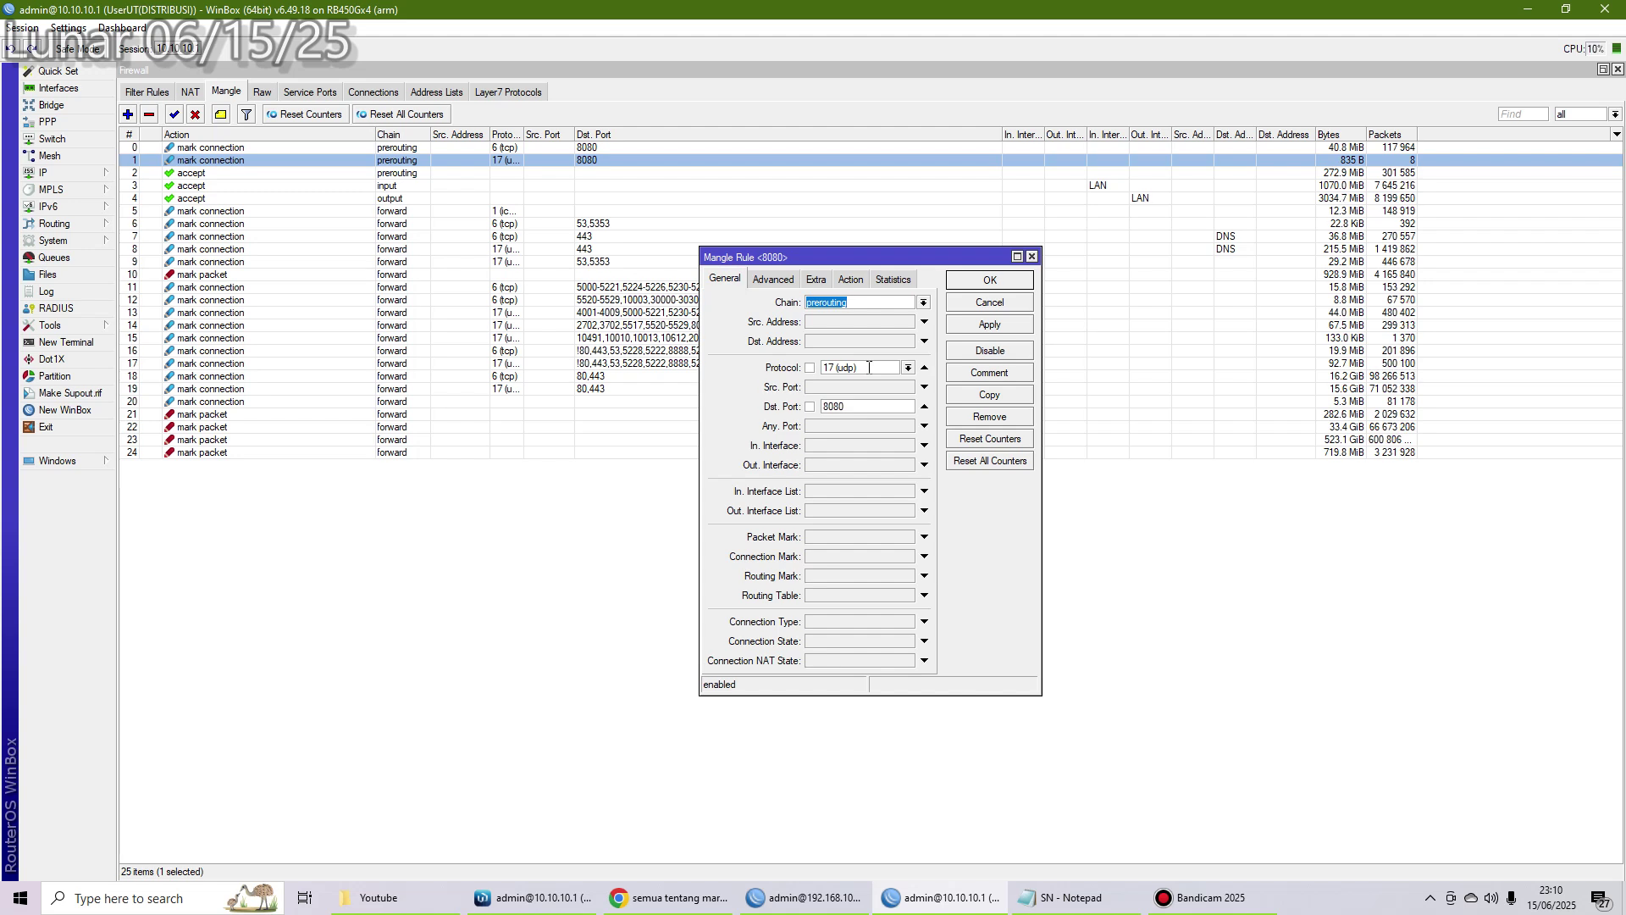
{"action": "left_click_drag", "start_coordinate": [870, 366], "coordinate": [796, 365]}
{"action": "left_click", "coordinate": [875, 404]}
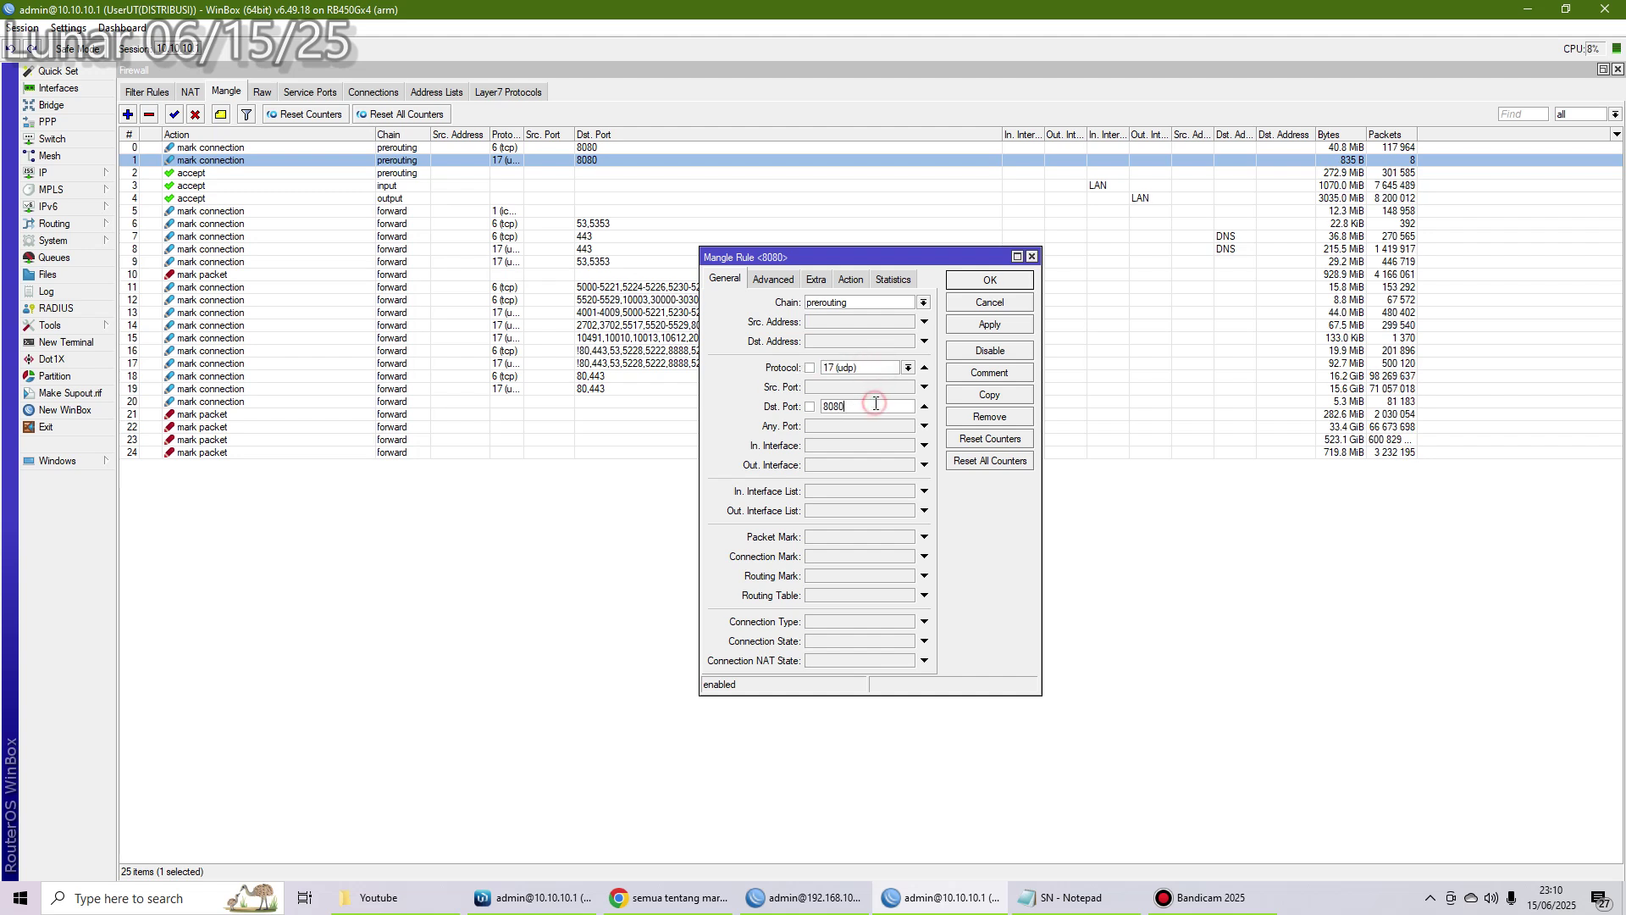
{"action": "left_click_drag", "start_coordinate": [875, 404], "coordinate": [812, 407]}
- Compare the new connection mark in the action of the UDP port 8080 rule with that of the TCP rule
{"action": "left_click", "coordinate": [848, 280]}
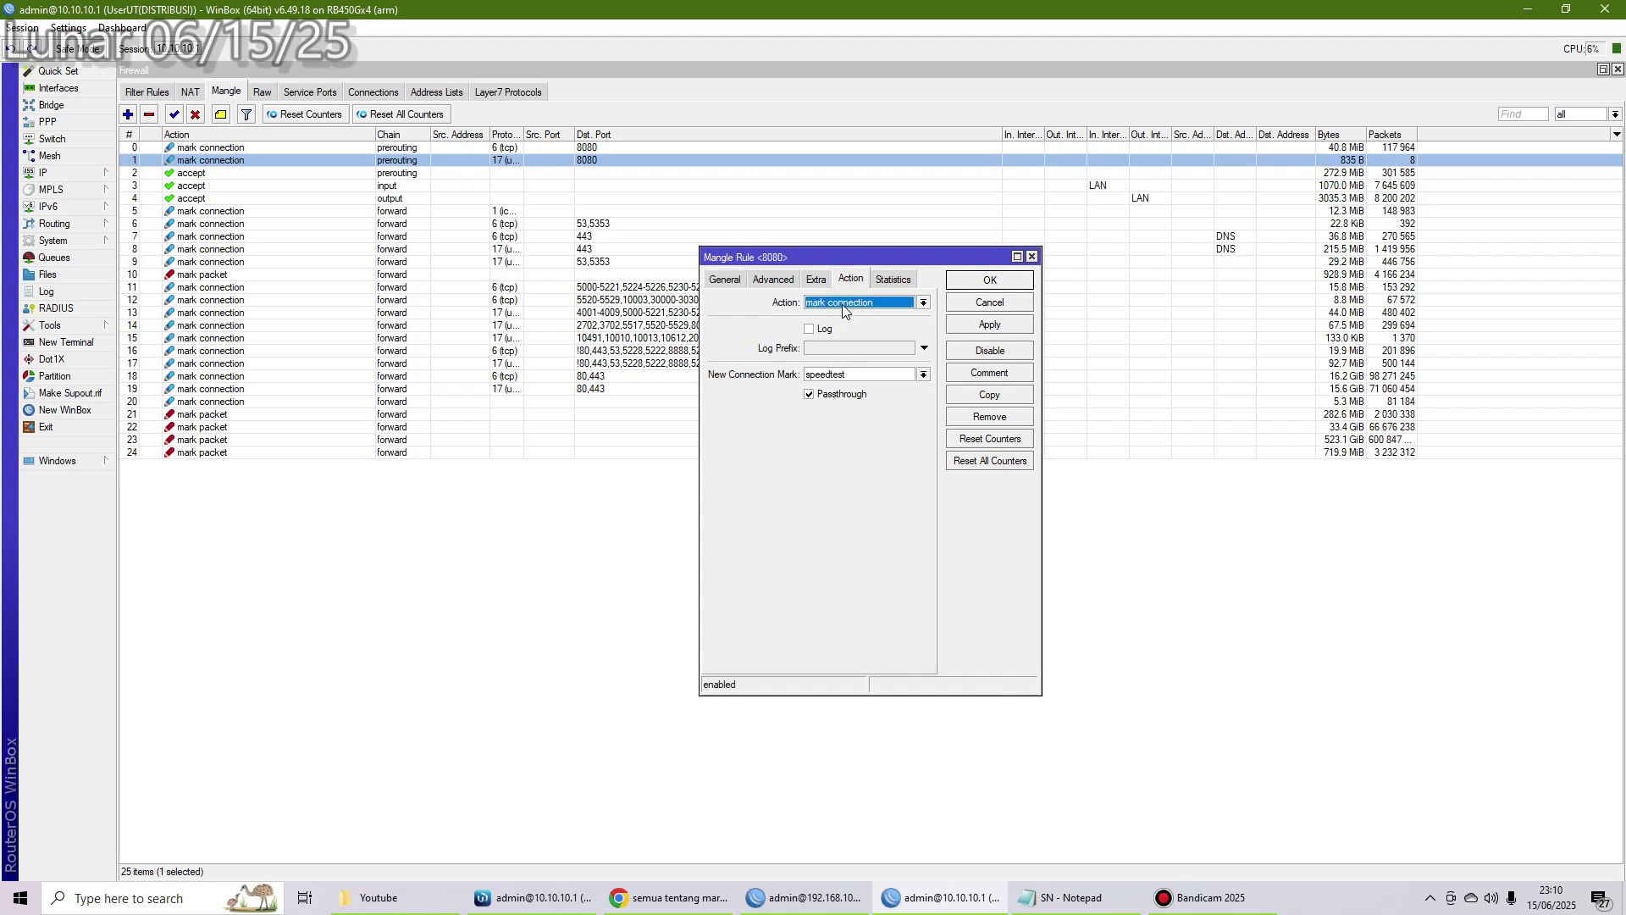
{"action": "left_click", "coordinate": [859, 375]}
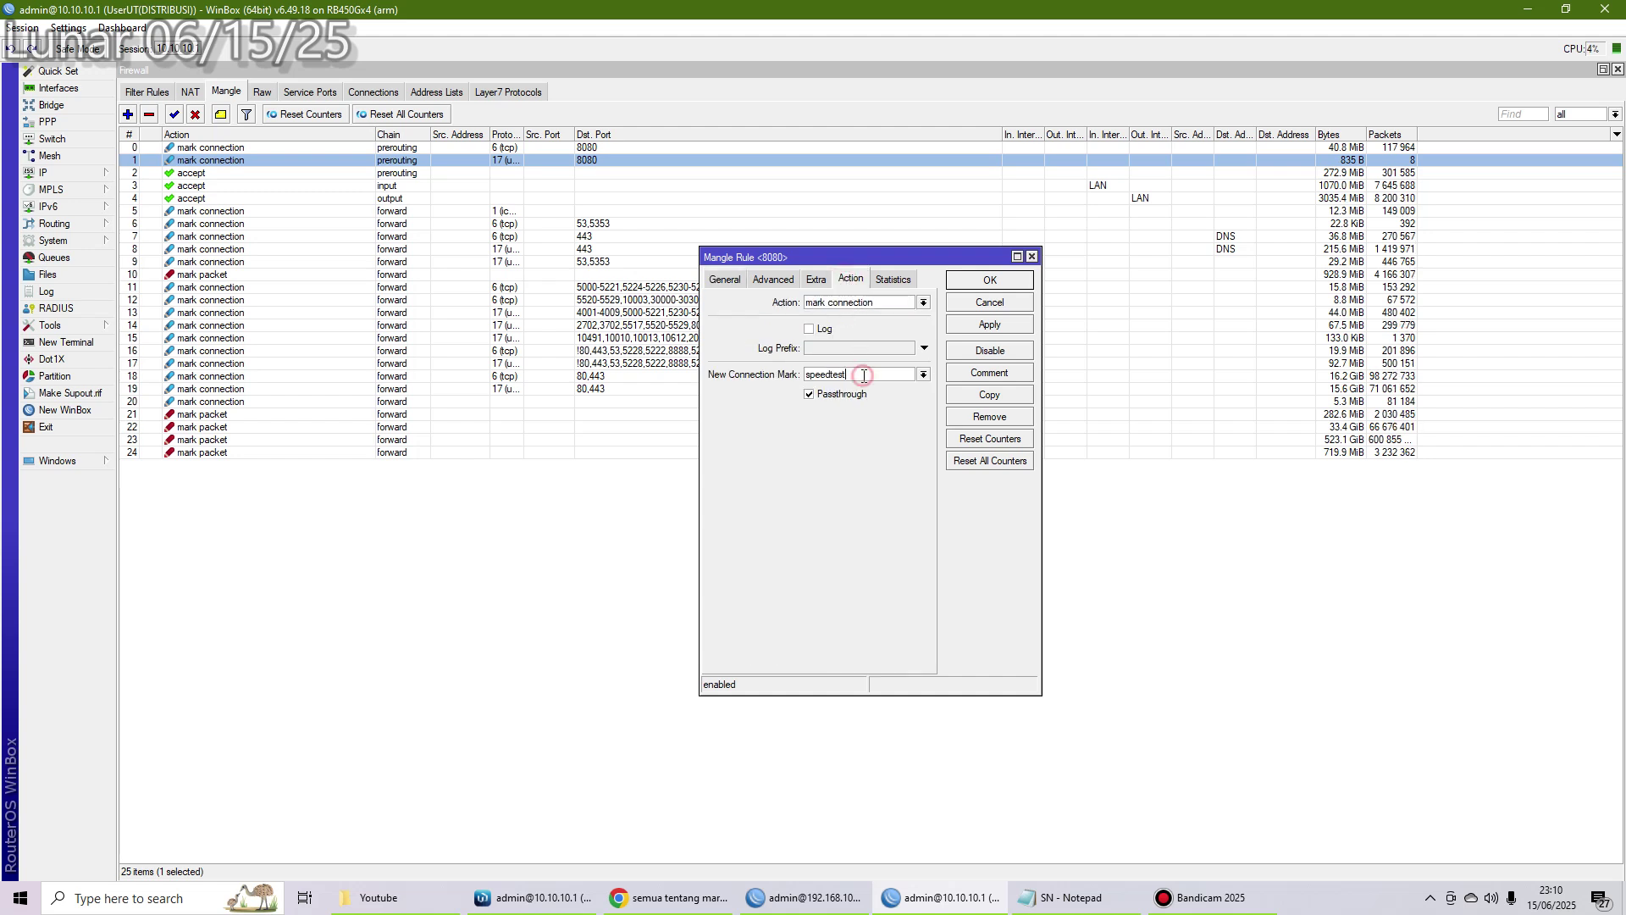
{"action": "left_click_drag", "start_coordinate": [851, 376], "coordinate": [766, 373]}
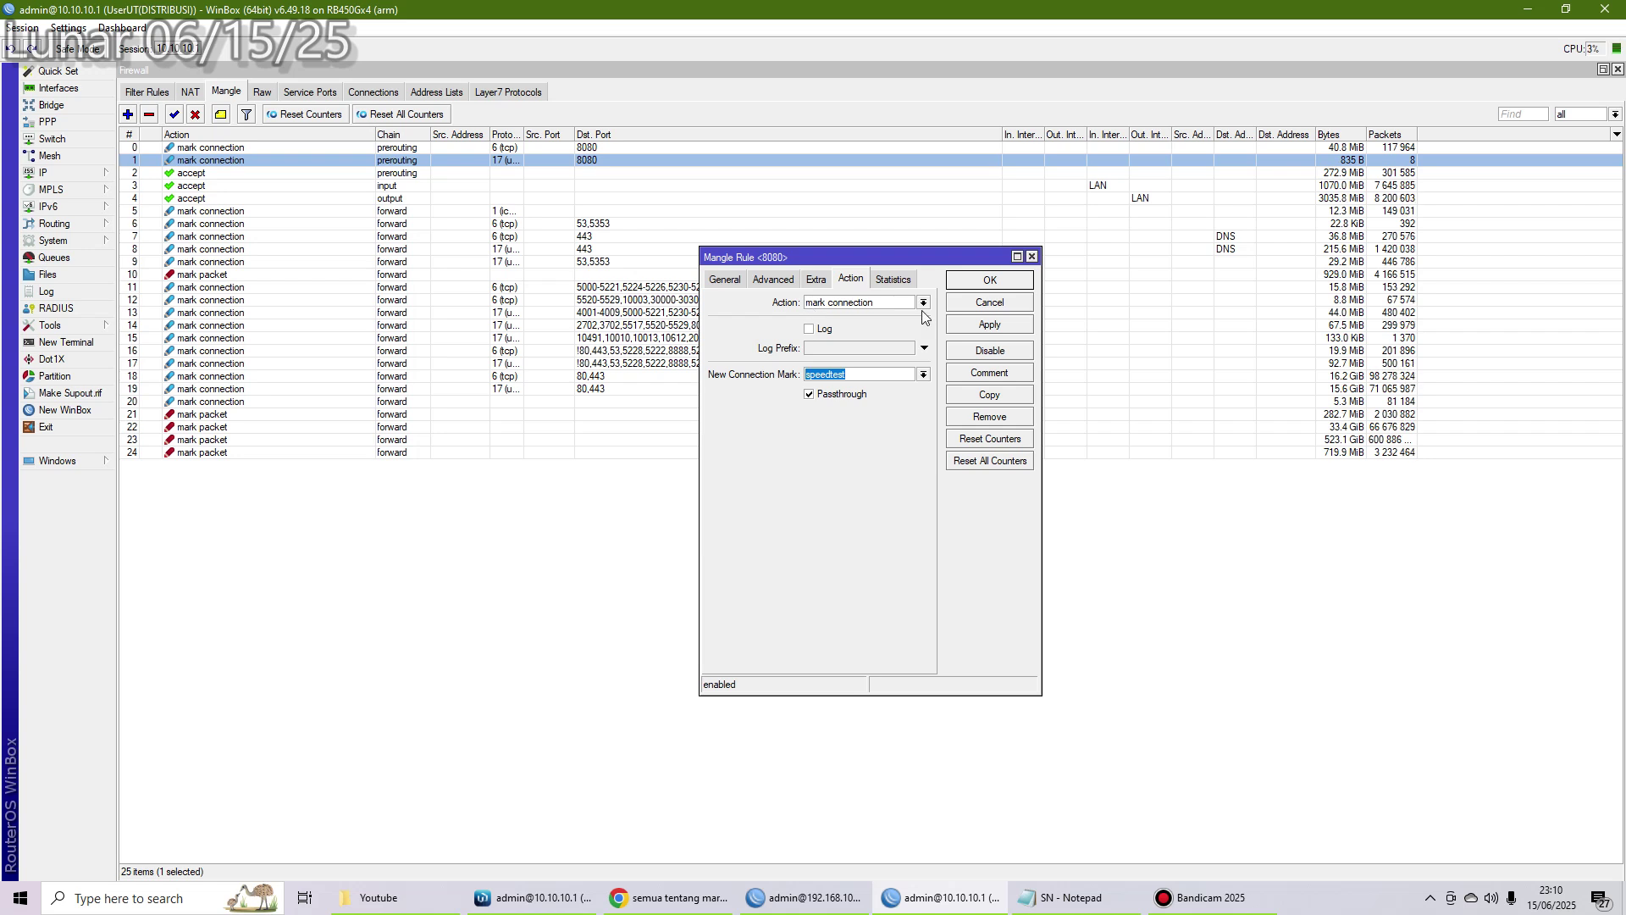
{"action": "left_click_drag", "start_coordinate": [869, 373], "coordinate": [741, 354]}
{"action": "double_click", "coordinate": [335, 149]}
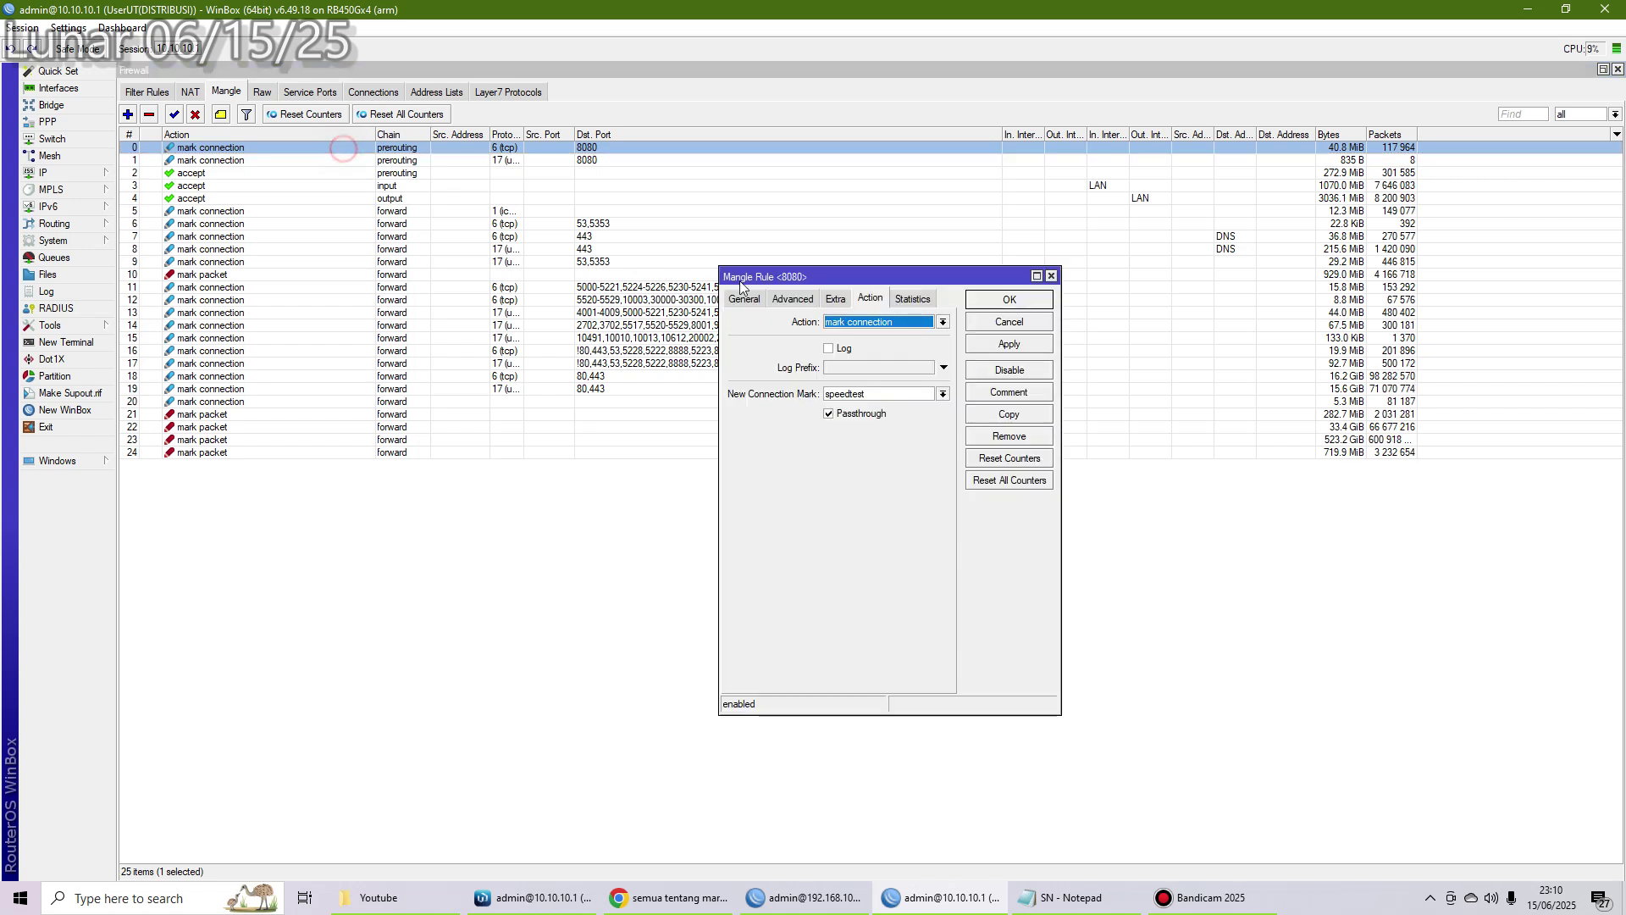
{"action": "left_click", "coordinate": [1052, 276]}
- Try 123 as the new connection mark in the action of the UDP port 8080 mangle rule
{"action": "double_click", "coordinate": [510, 160]}
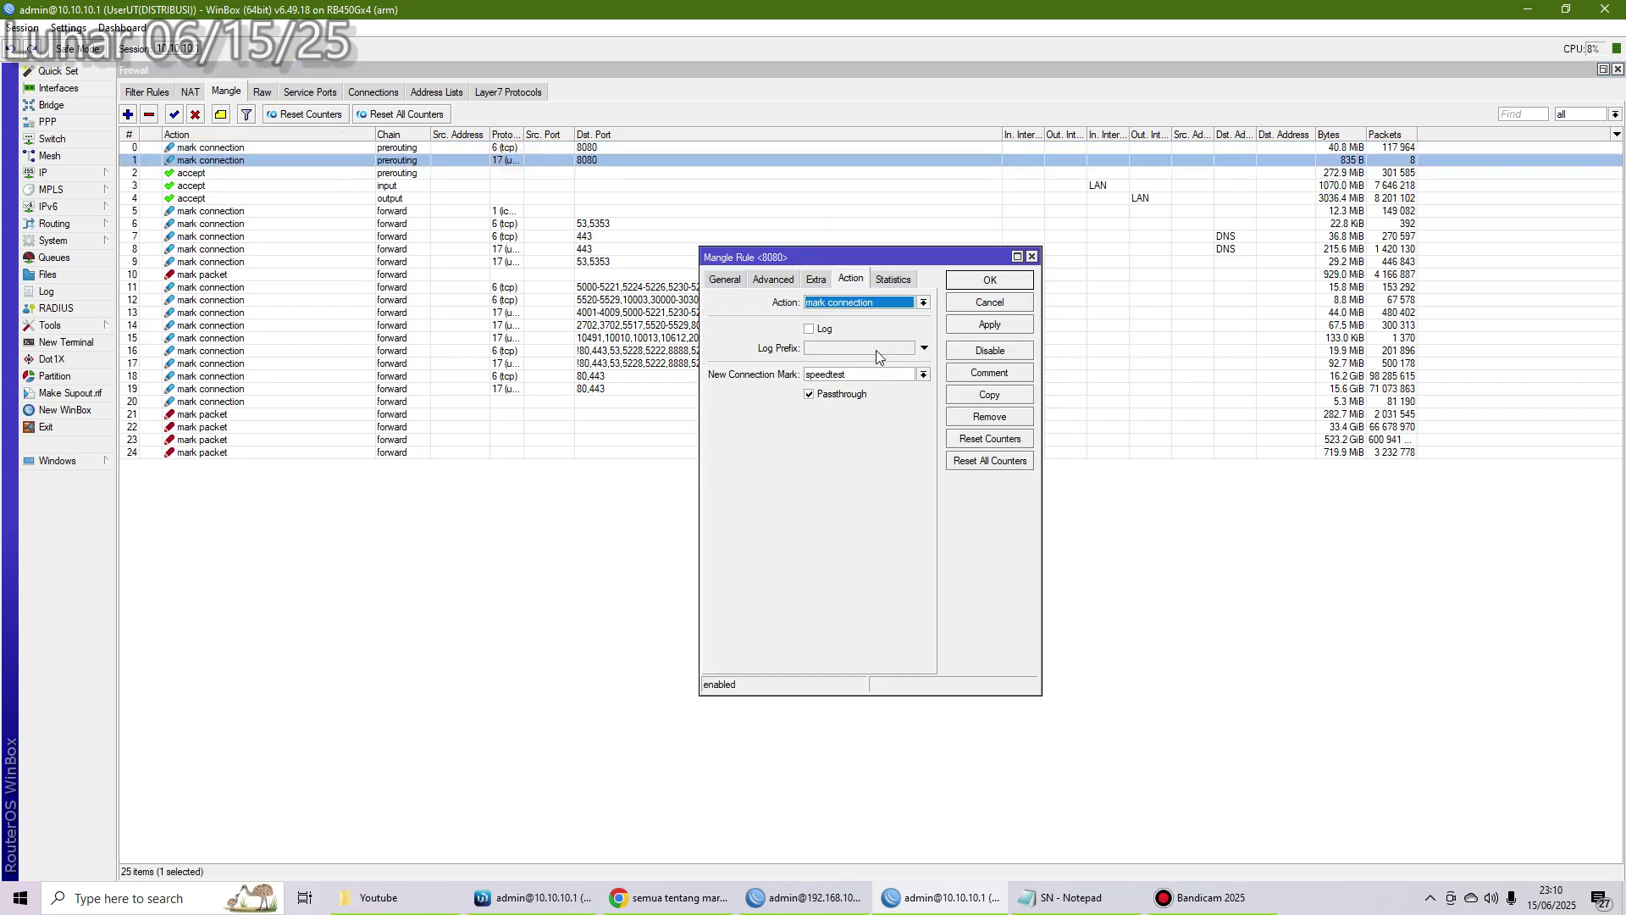
{"action": "left_click_drag", "start_coordinate": [862, 376], "coordinate": [805, 382]}
{"action": "left_click", "coordinate": [860, 376]}
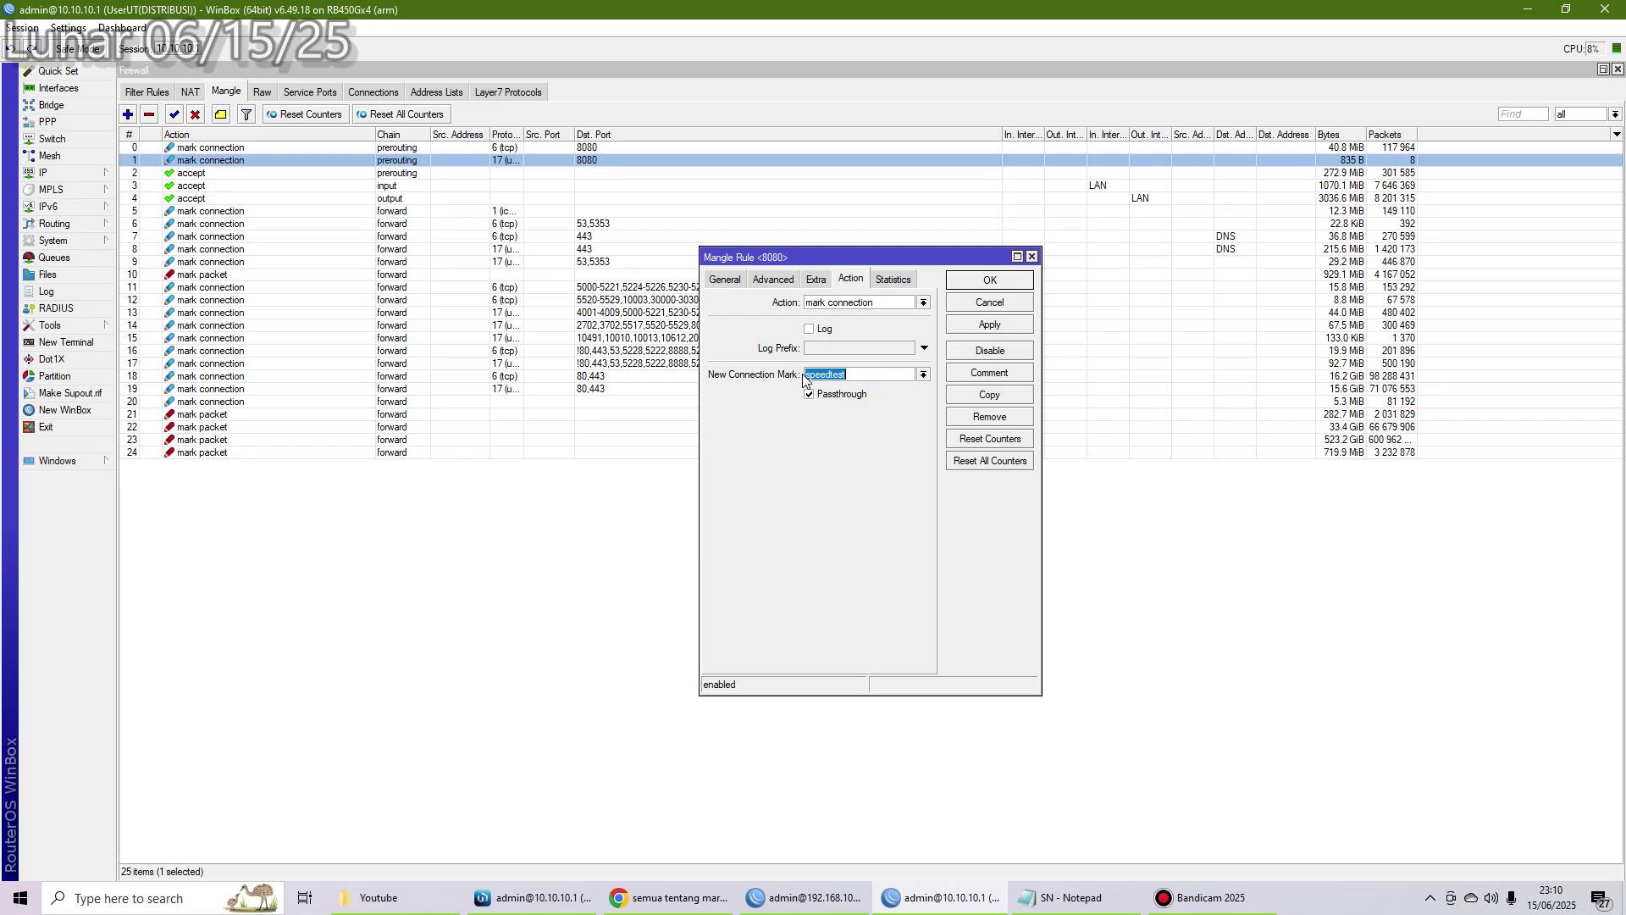
{"action": "type", "text": "123"}
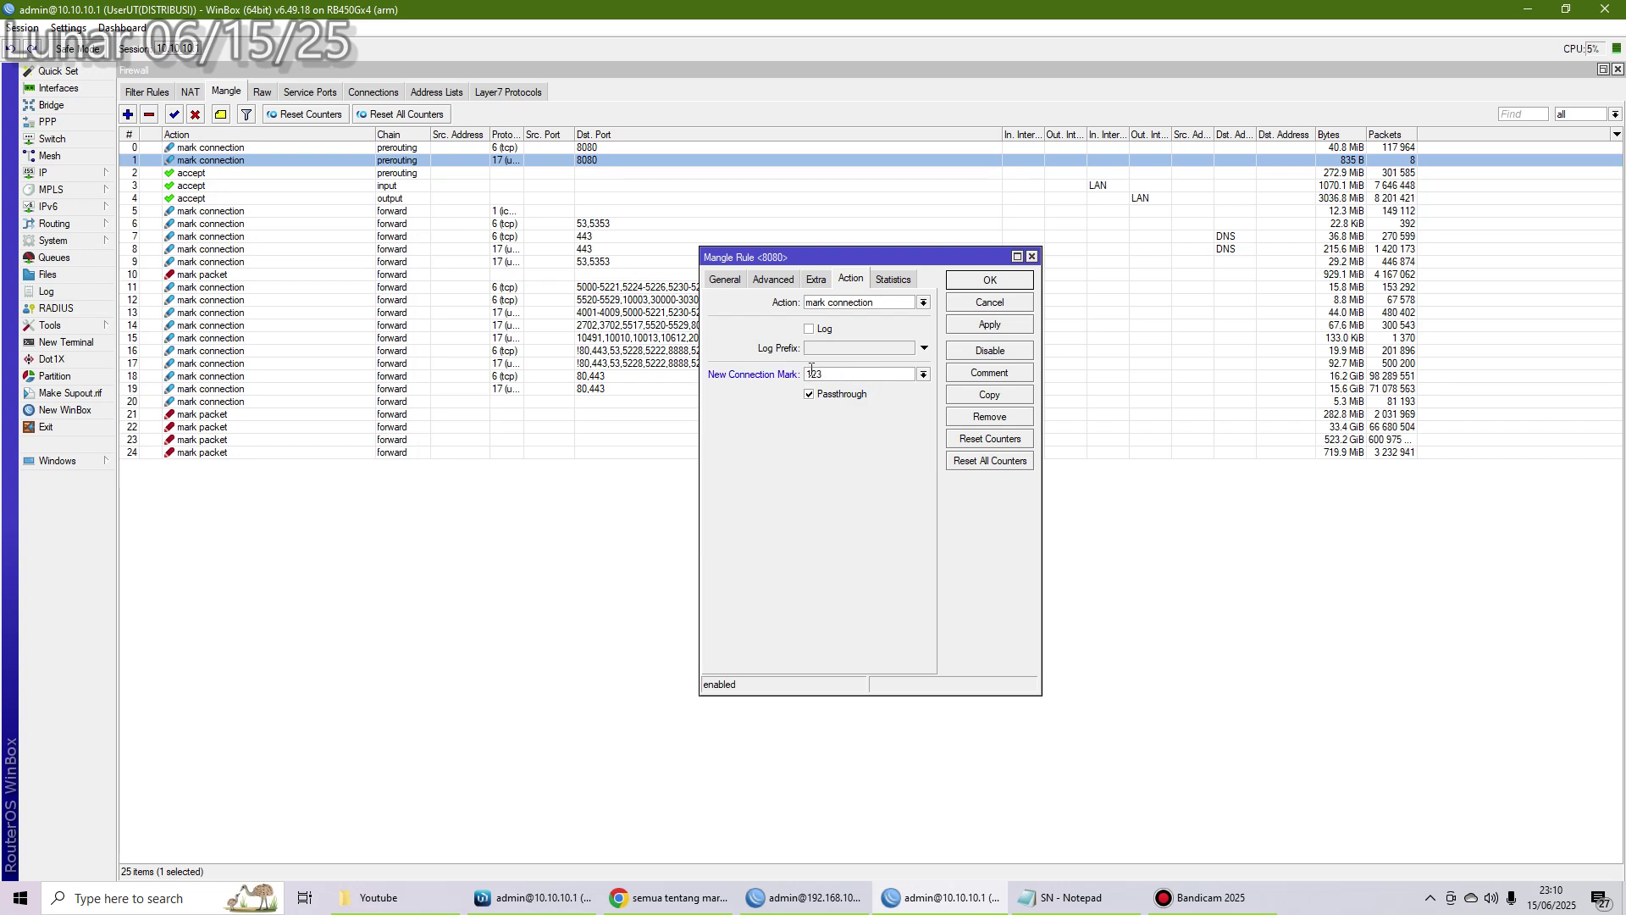
- Bring the edited UDP rule back into view, review its conditions and connection mark, and close it without applying the edit
{"action": "left_click", "coordinate": [474, 161]}
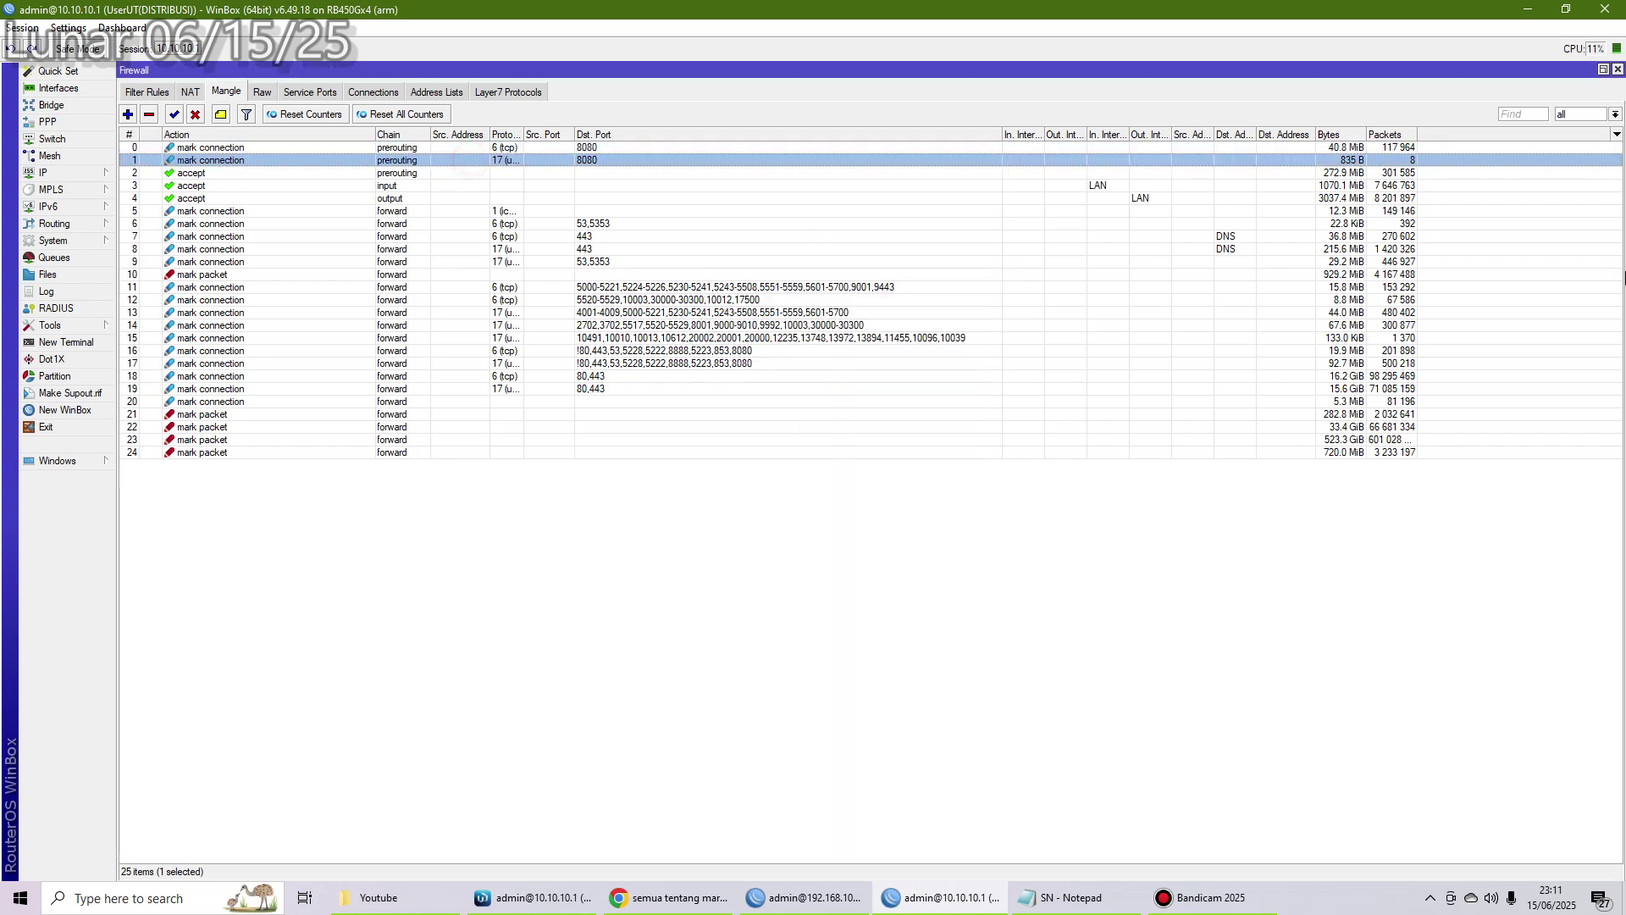
{"action": "left_click", "coordinate": [1603, 69]}
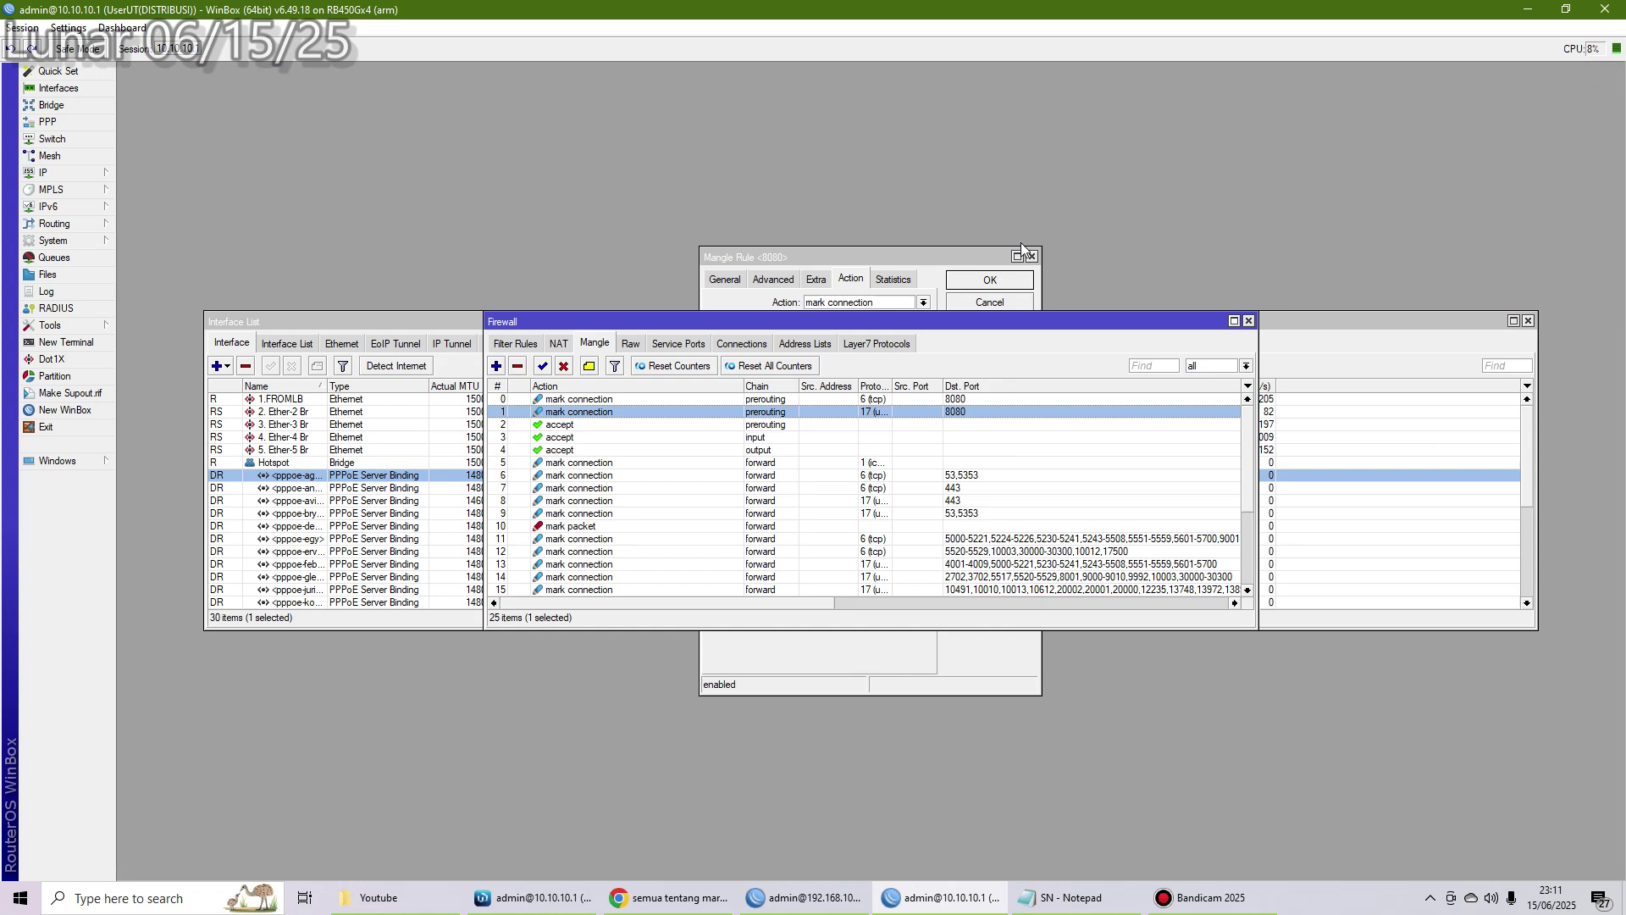
{"action": "left_click", "coordinate": [854, 261]}
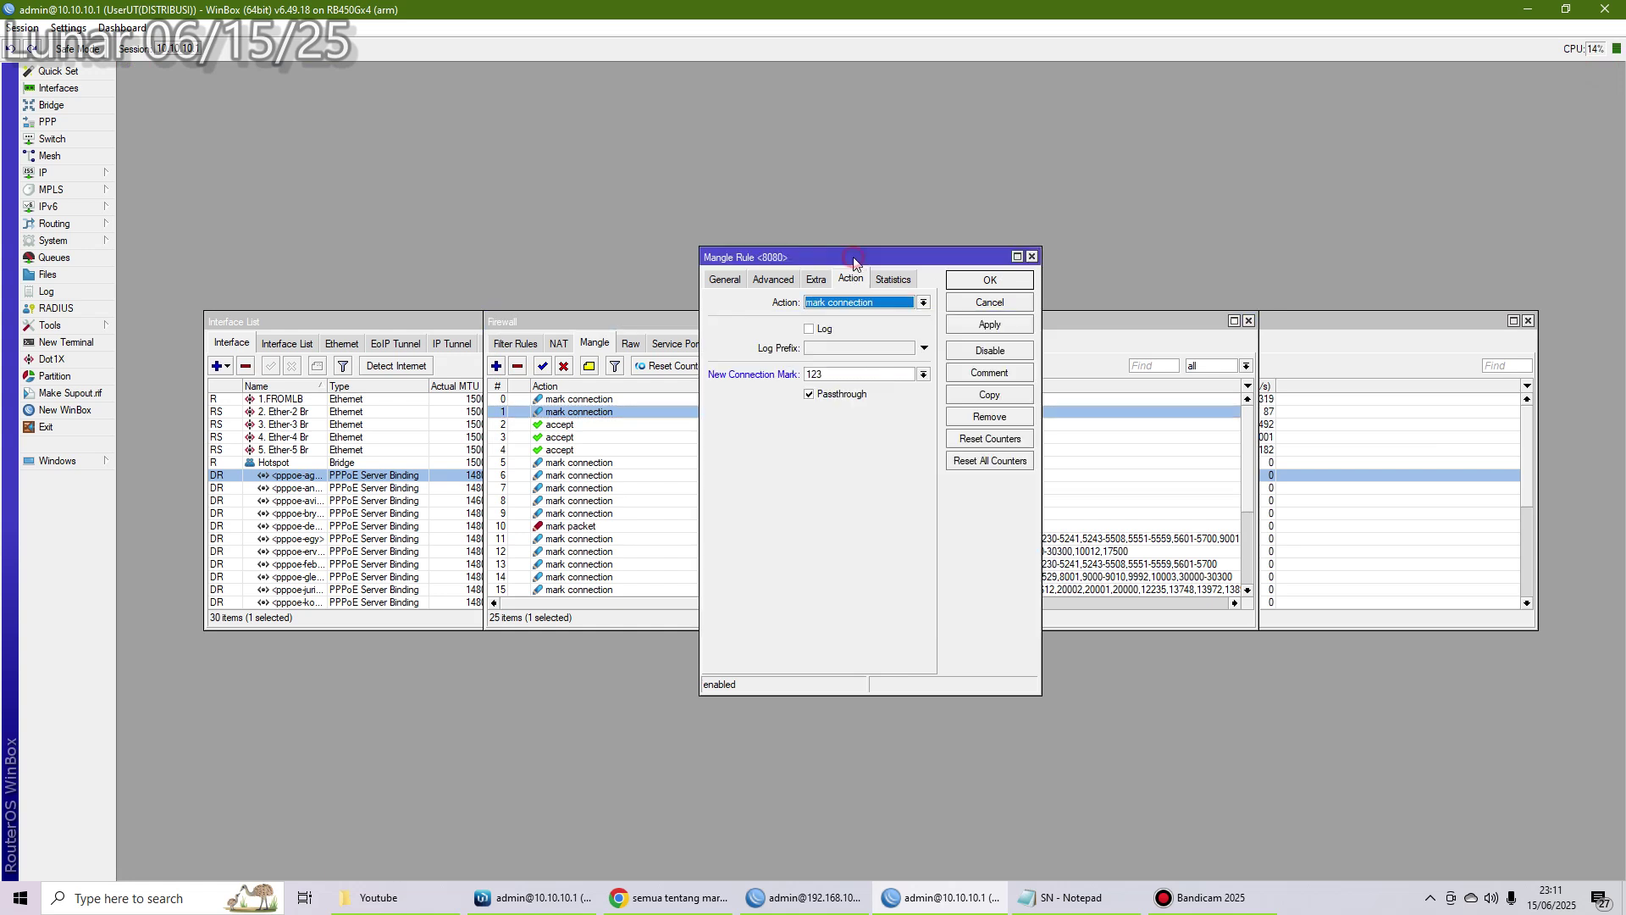
{"action": "left_click", "coordinate": [725, 279]}
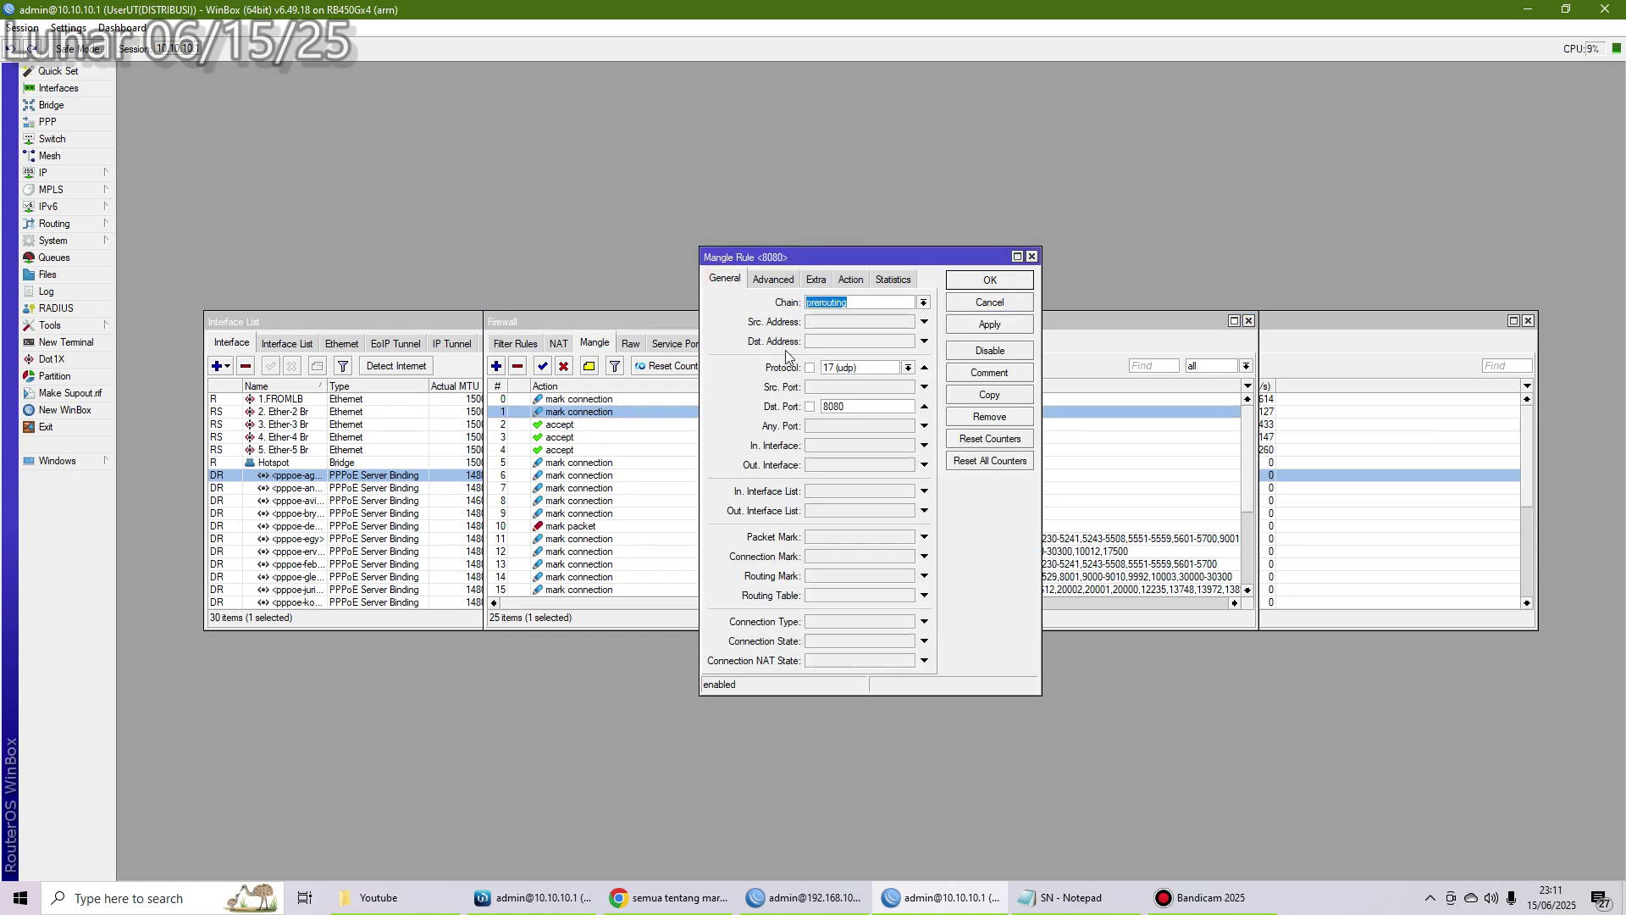
{"action": "left_click", "coordinate": [863, 281]}
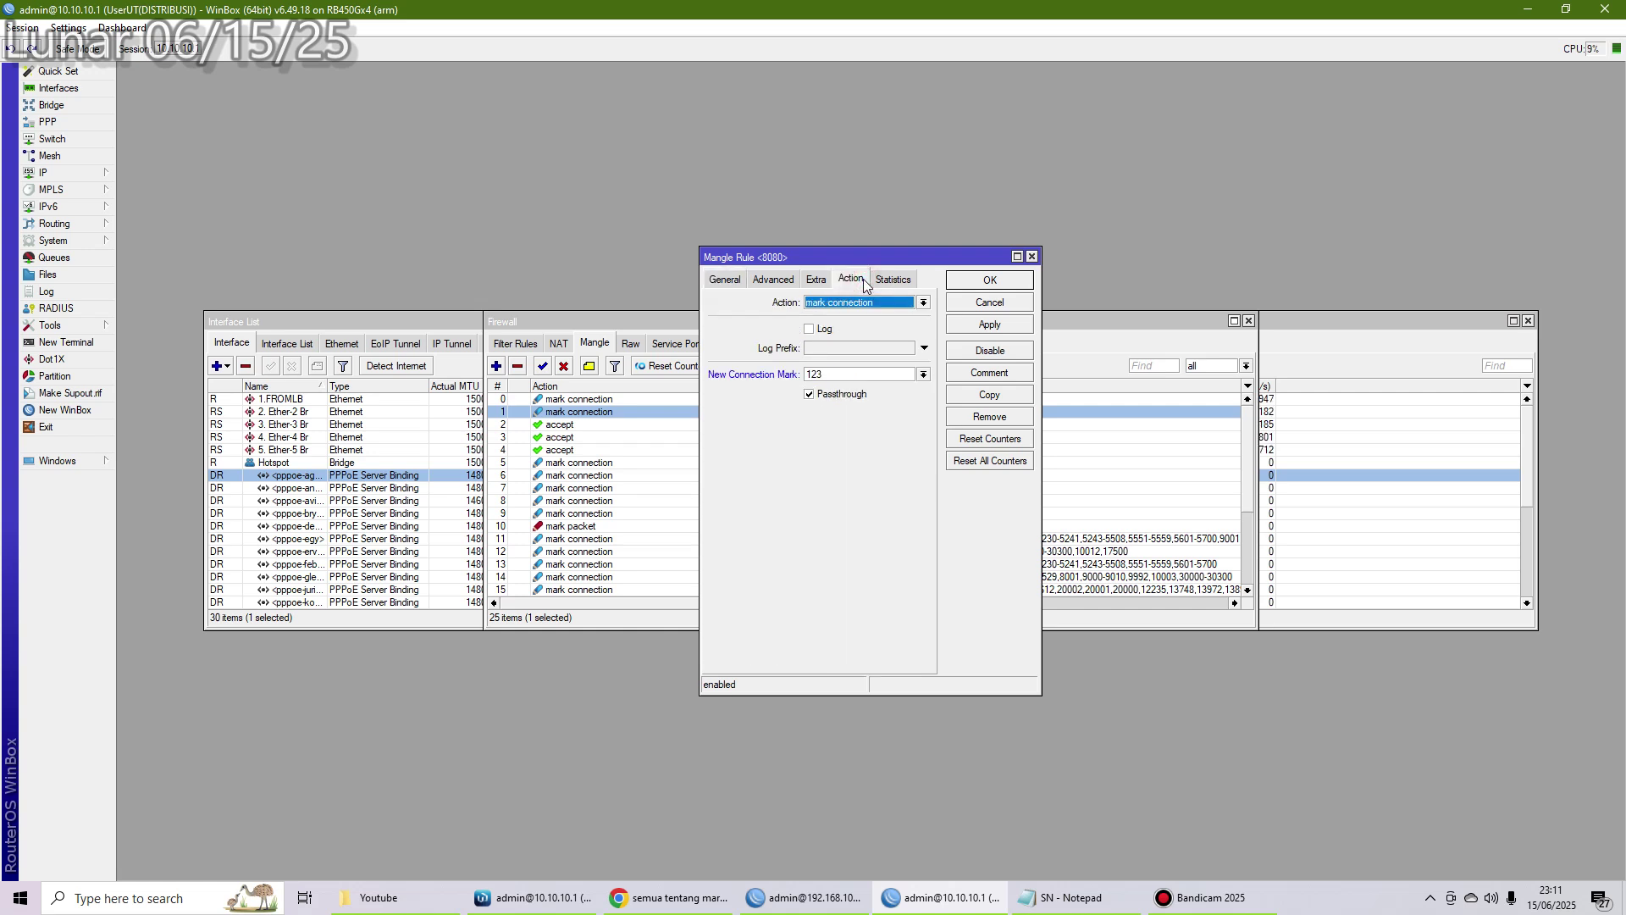
{"action": "double_click", "coordinate": [828, 377]}
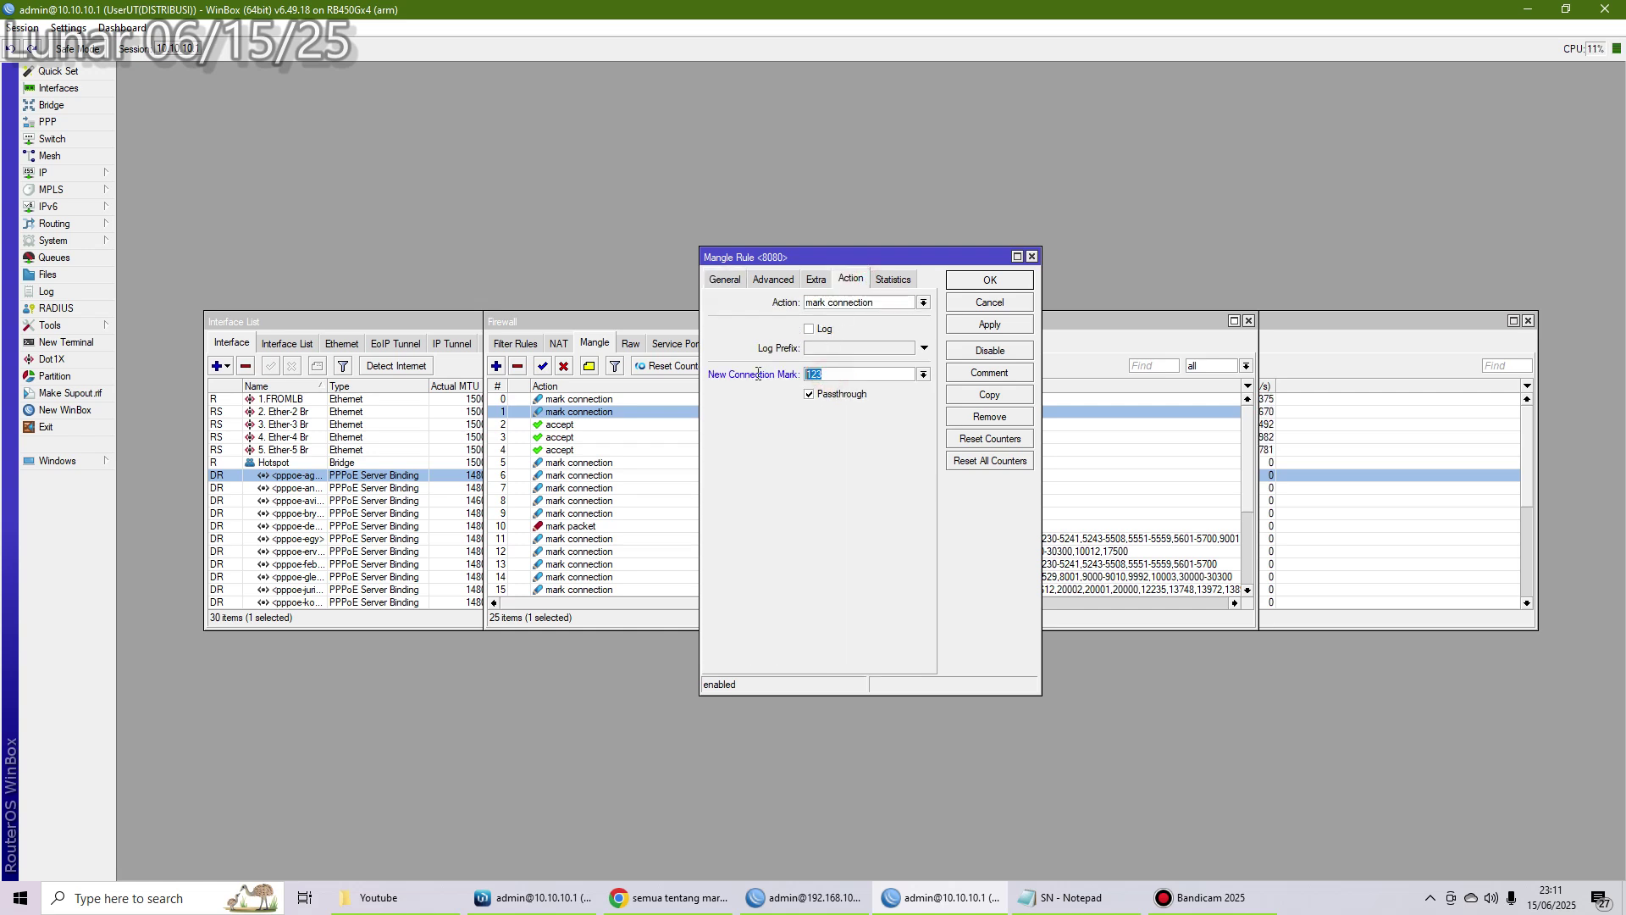
{"action": "left_click", "coordinate": [836, 376]}
{"action": "double_click", "coordinate": [799, 374]}
{"action": "left_click", "coordinate": [1031, 257]}
- Maximize the firewall window again, recheck the UDP port 8080 rule's connection mark, and close the rule
{"action": "left_click", "coordinate": [1233, 320]}
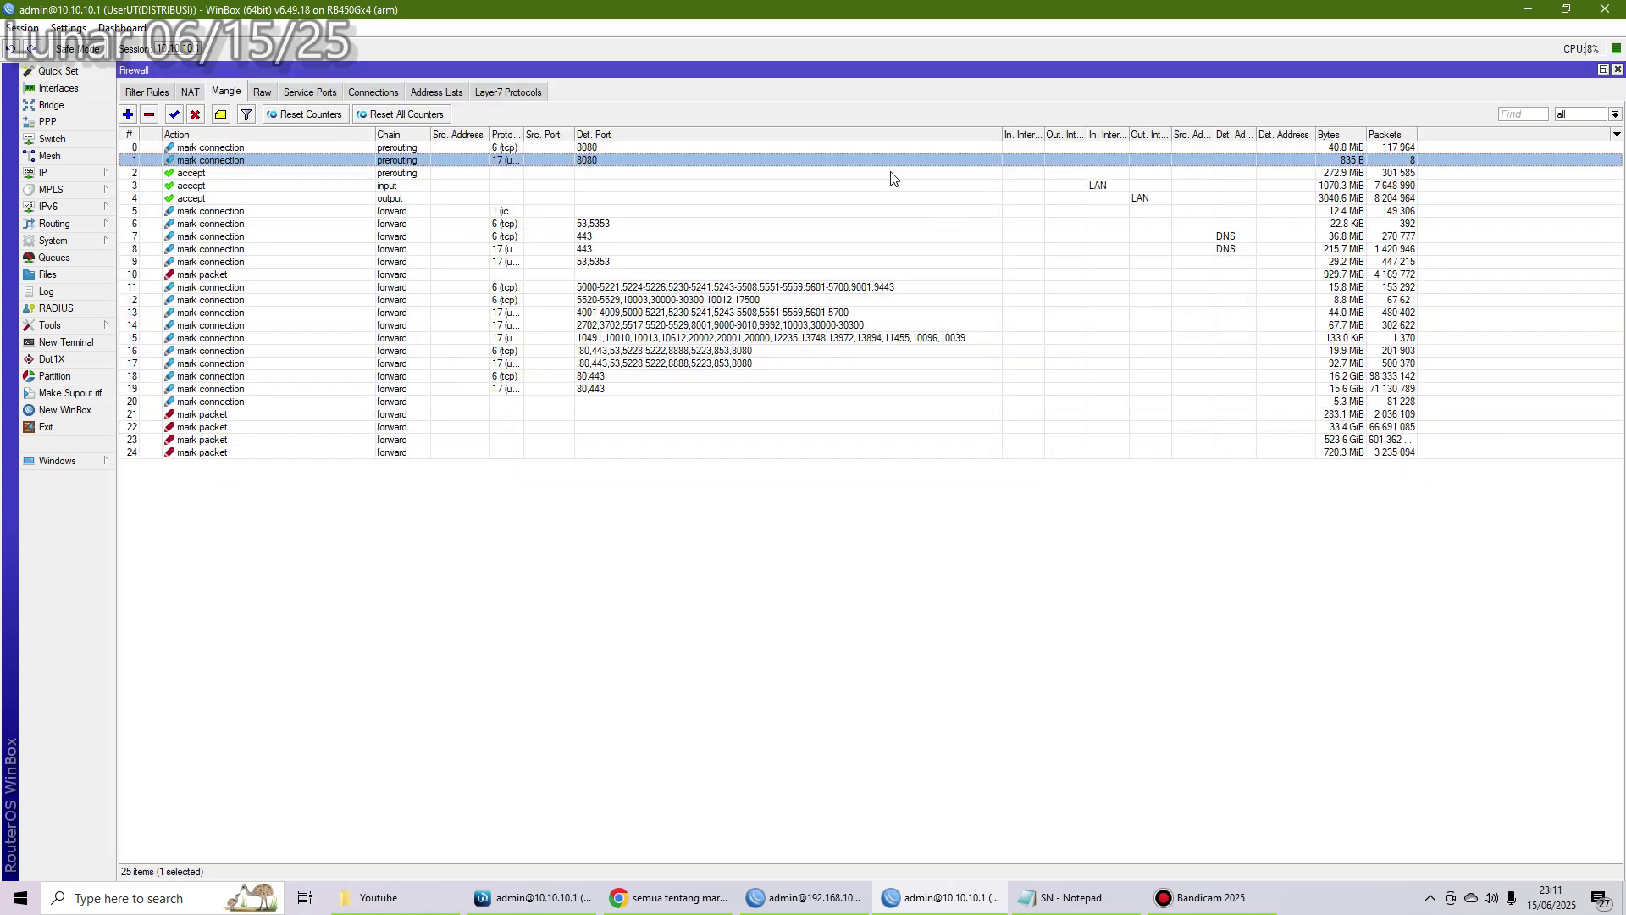
{"action": "double_click", "coordinate": [725, 161]}
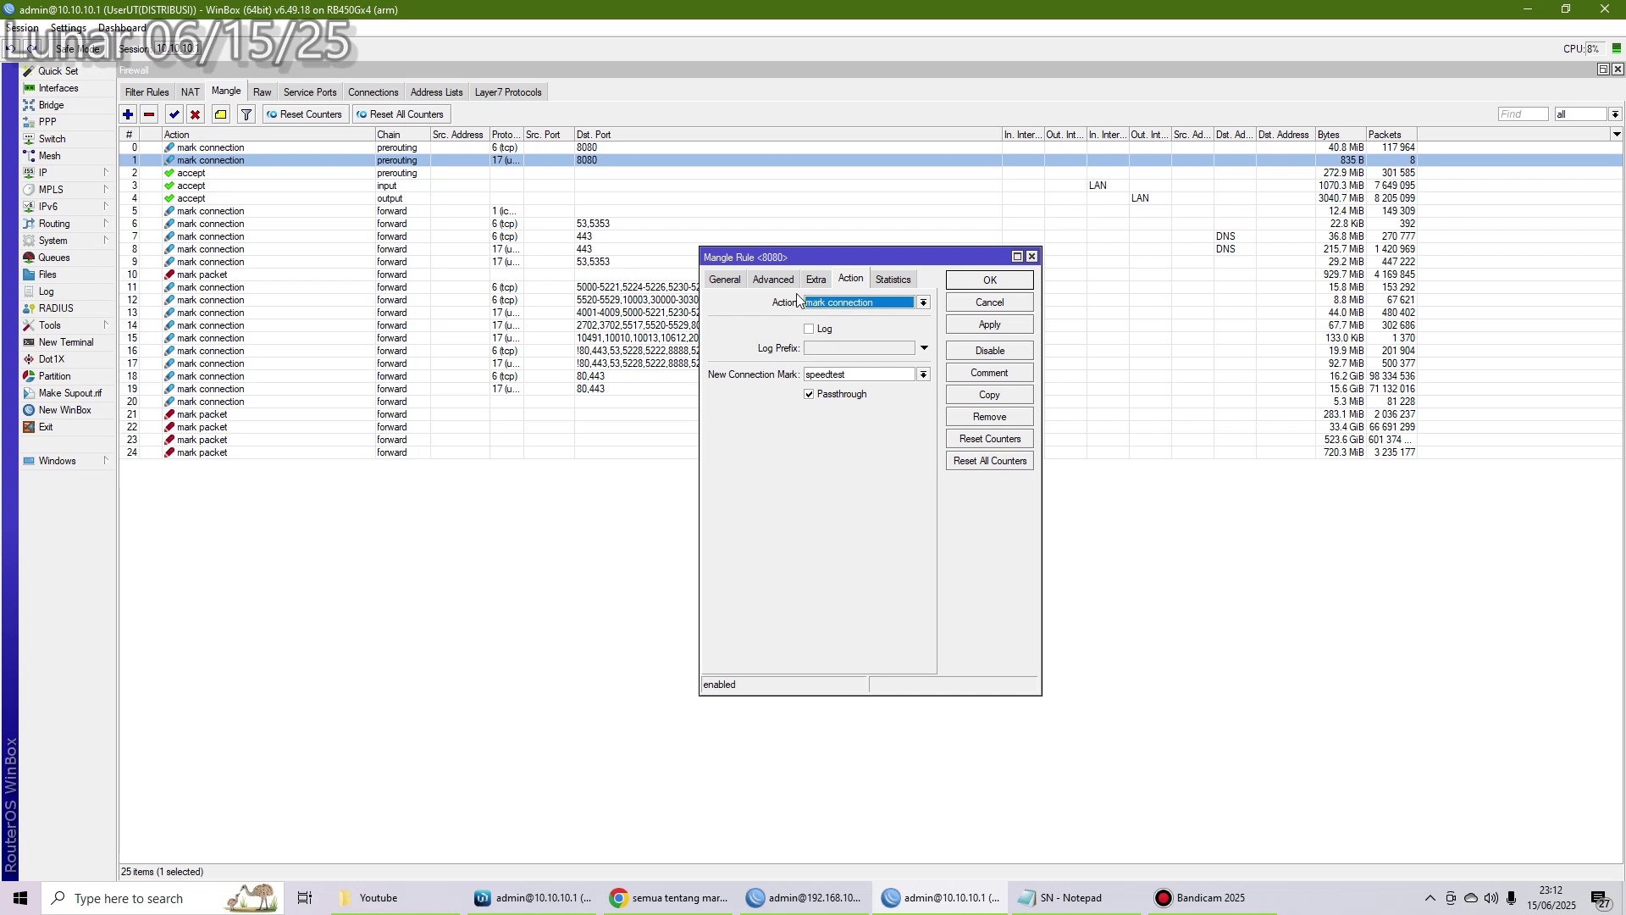
{"action": "left_click", "coordinate": [1032, 256]}
- Reopen the TCP port 8080 mangle rule, examine its new connection mark and passthrough setting, and close it unchanged
{"action": "left_click", "coordinate": [677, 537]}
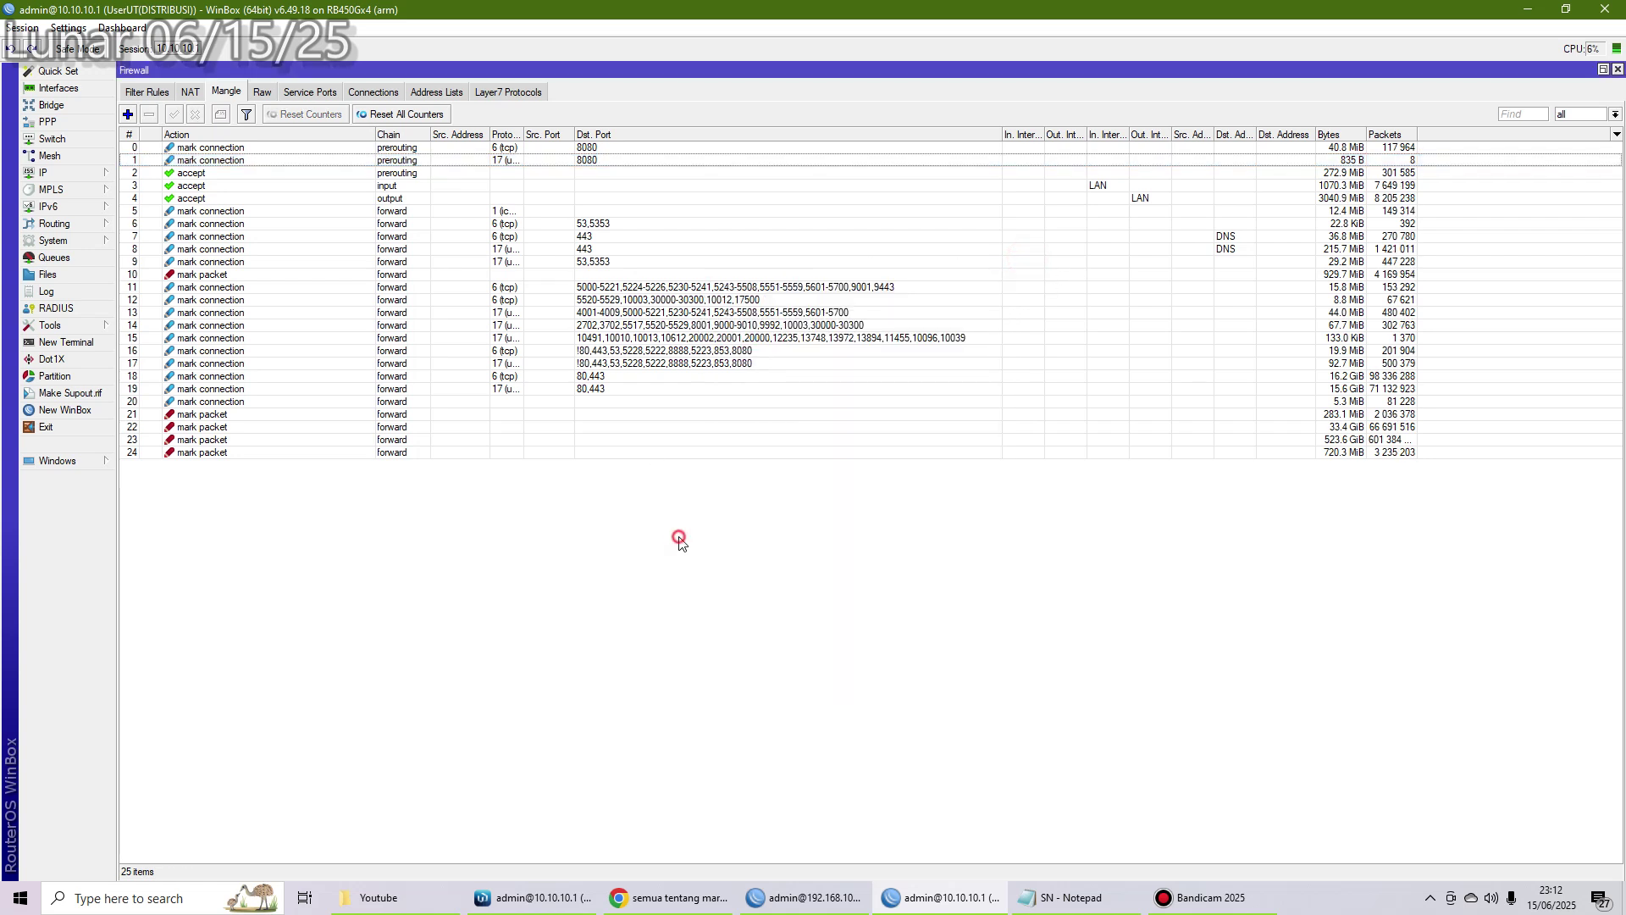
{"action": "left_click", "coordinate": [475, 150]}
{"action": "double_click", "coordinate": [475, 150]}
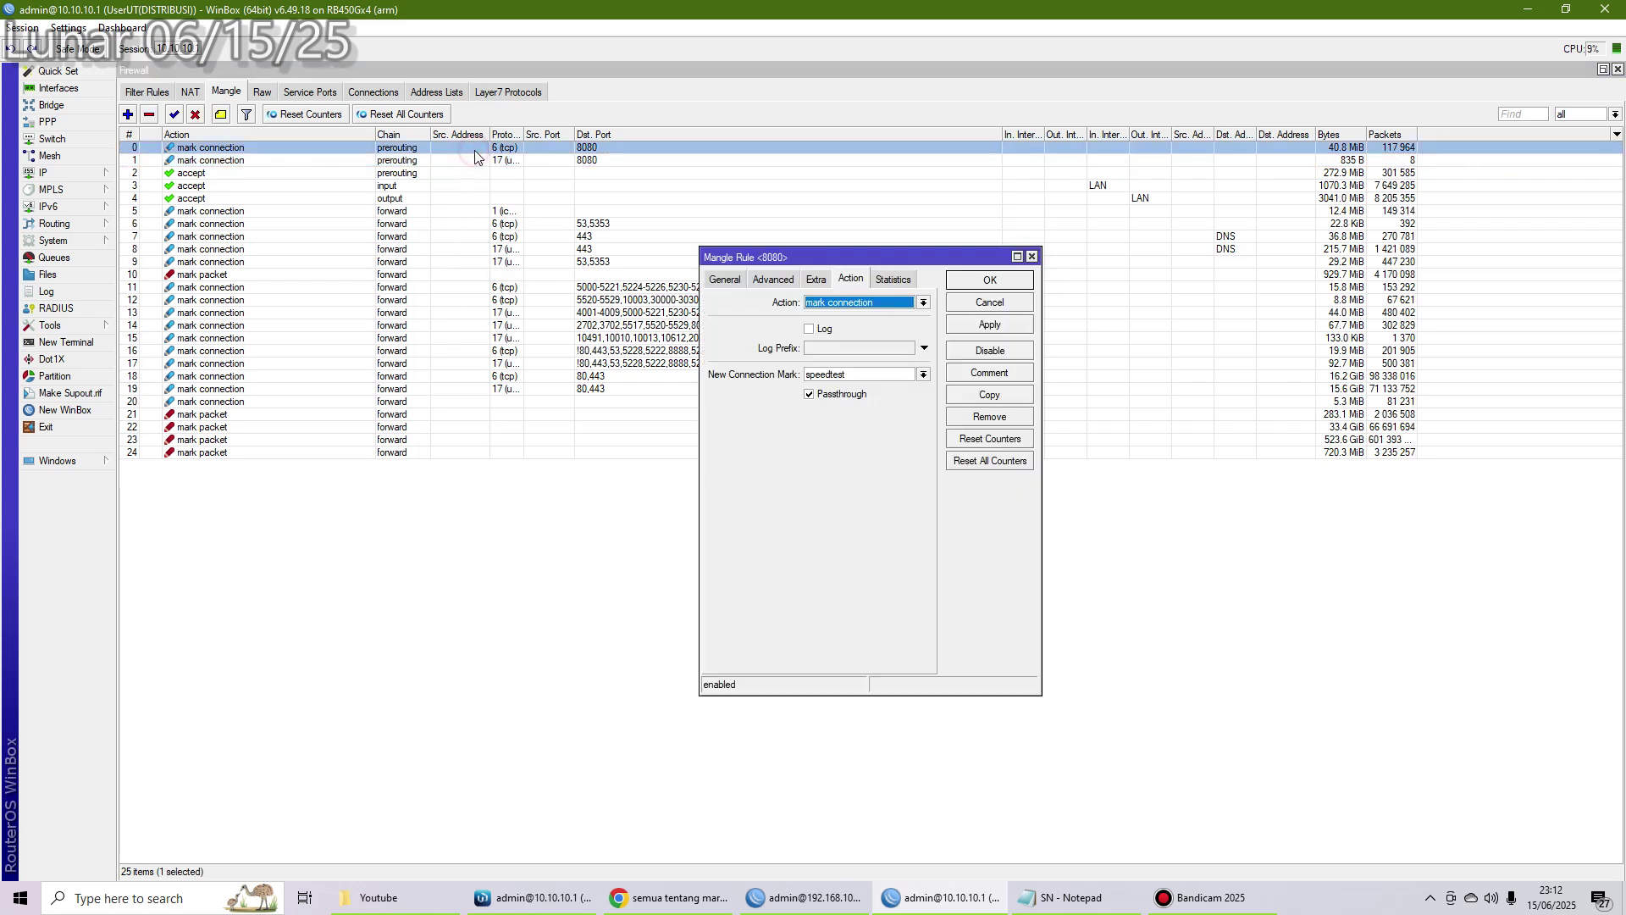
{"action": "left_click", "coordinate": [858, 374]}
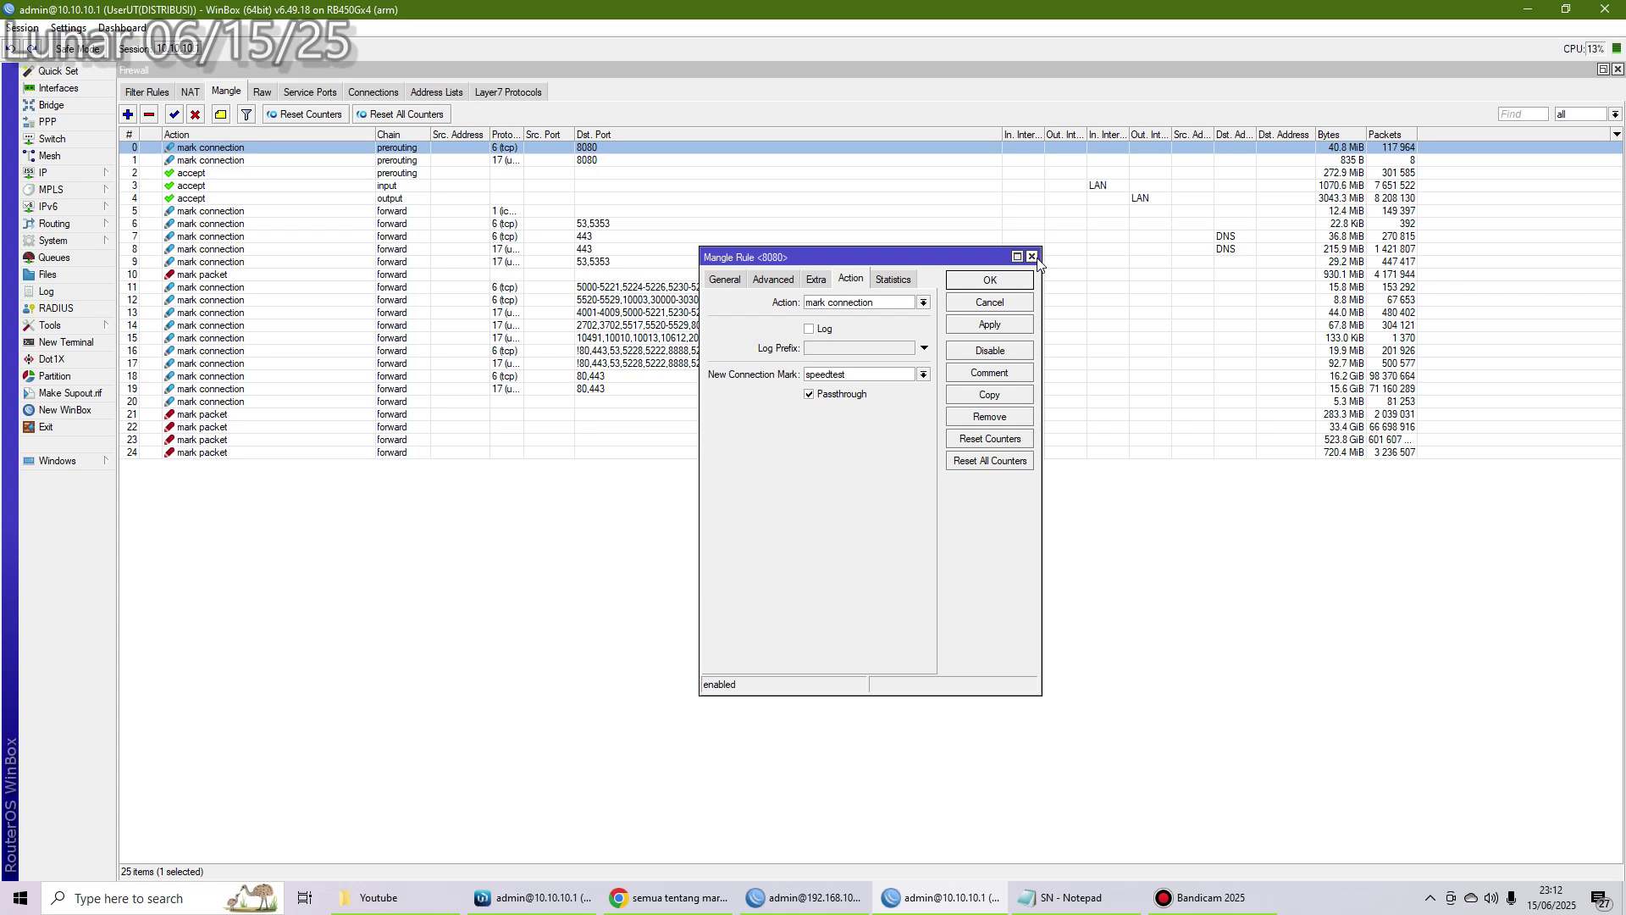
{"action": "left_click", "coordinate": [1033, 256]}
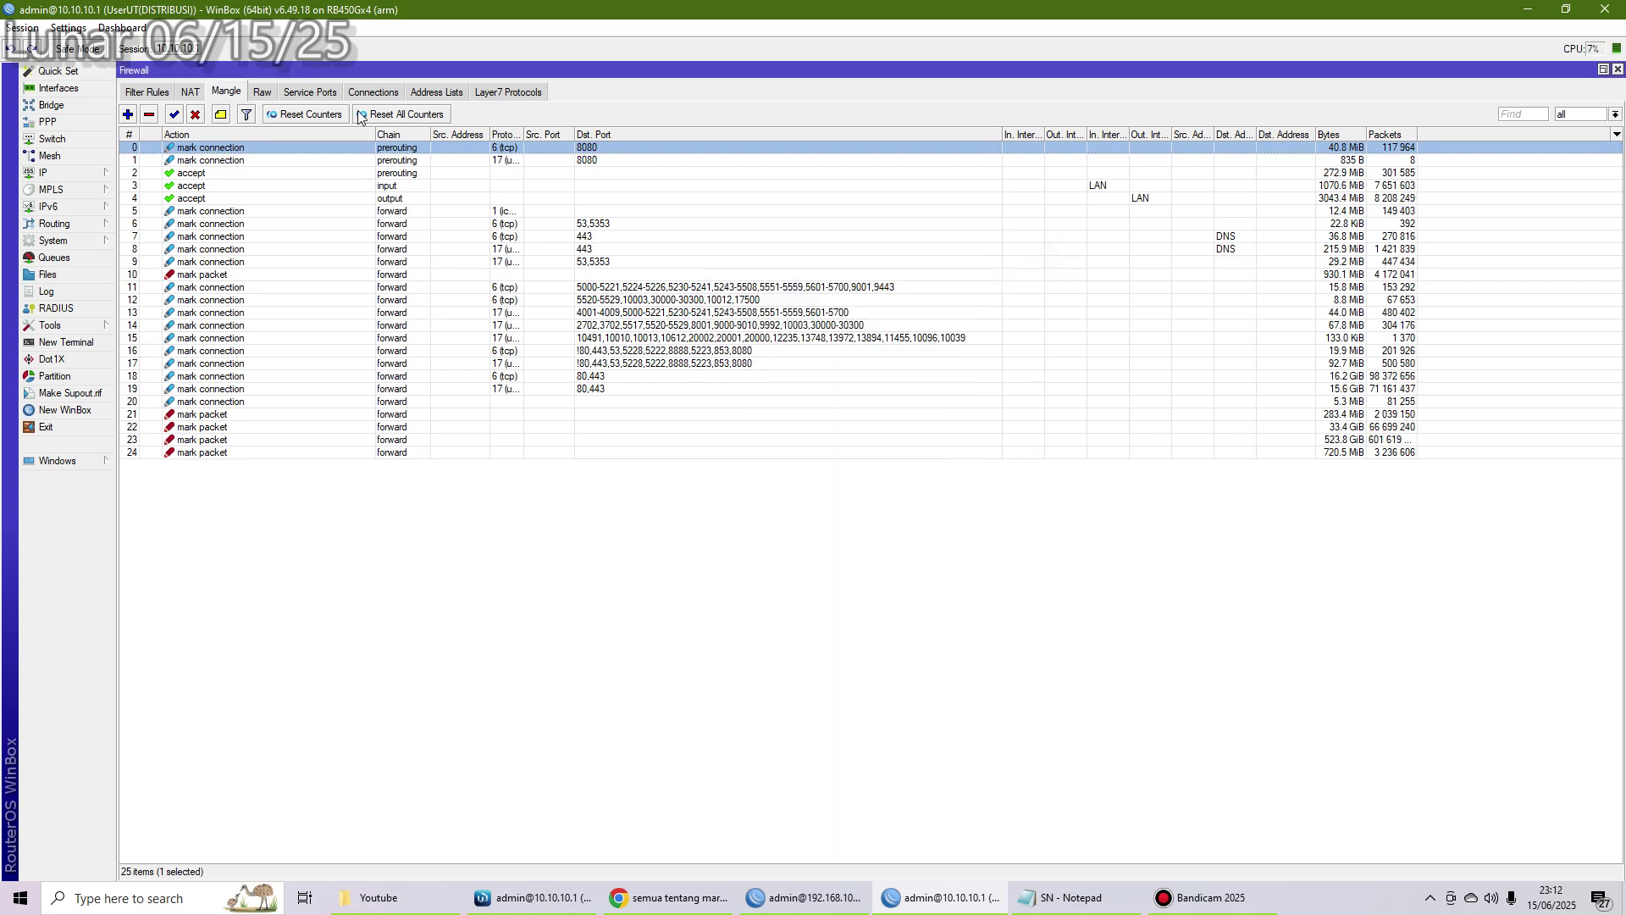
- Open mark packet rule 10 in the forward chain and check its new packet mark and passthrough setting
{"action": "left_click", "coordinate": [366, 161]}
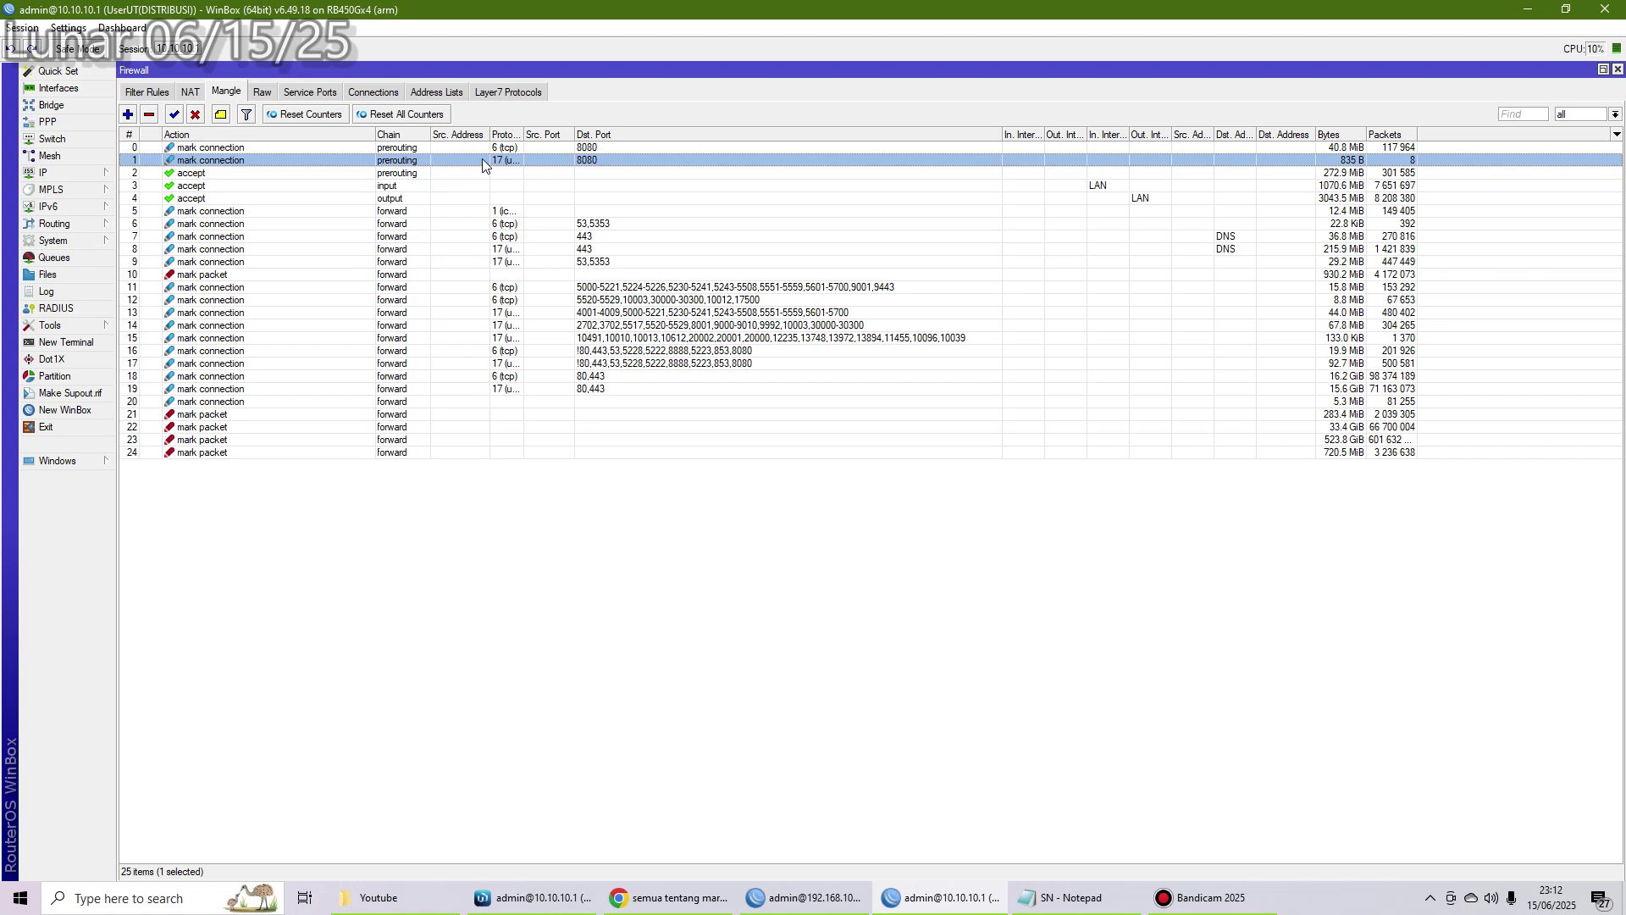
{"action": "double_click", "coordinate": [470, 274]}
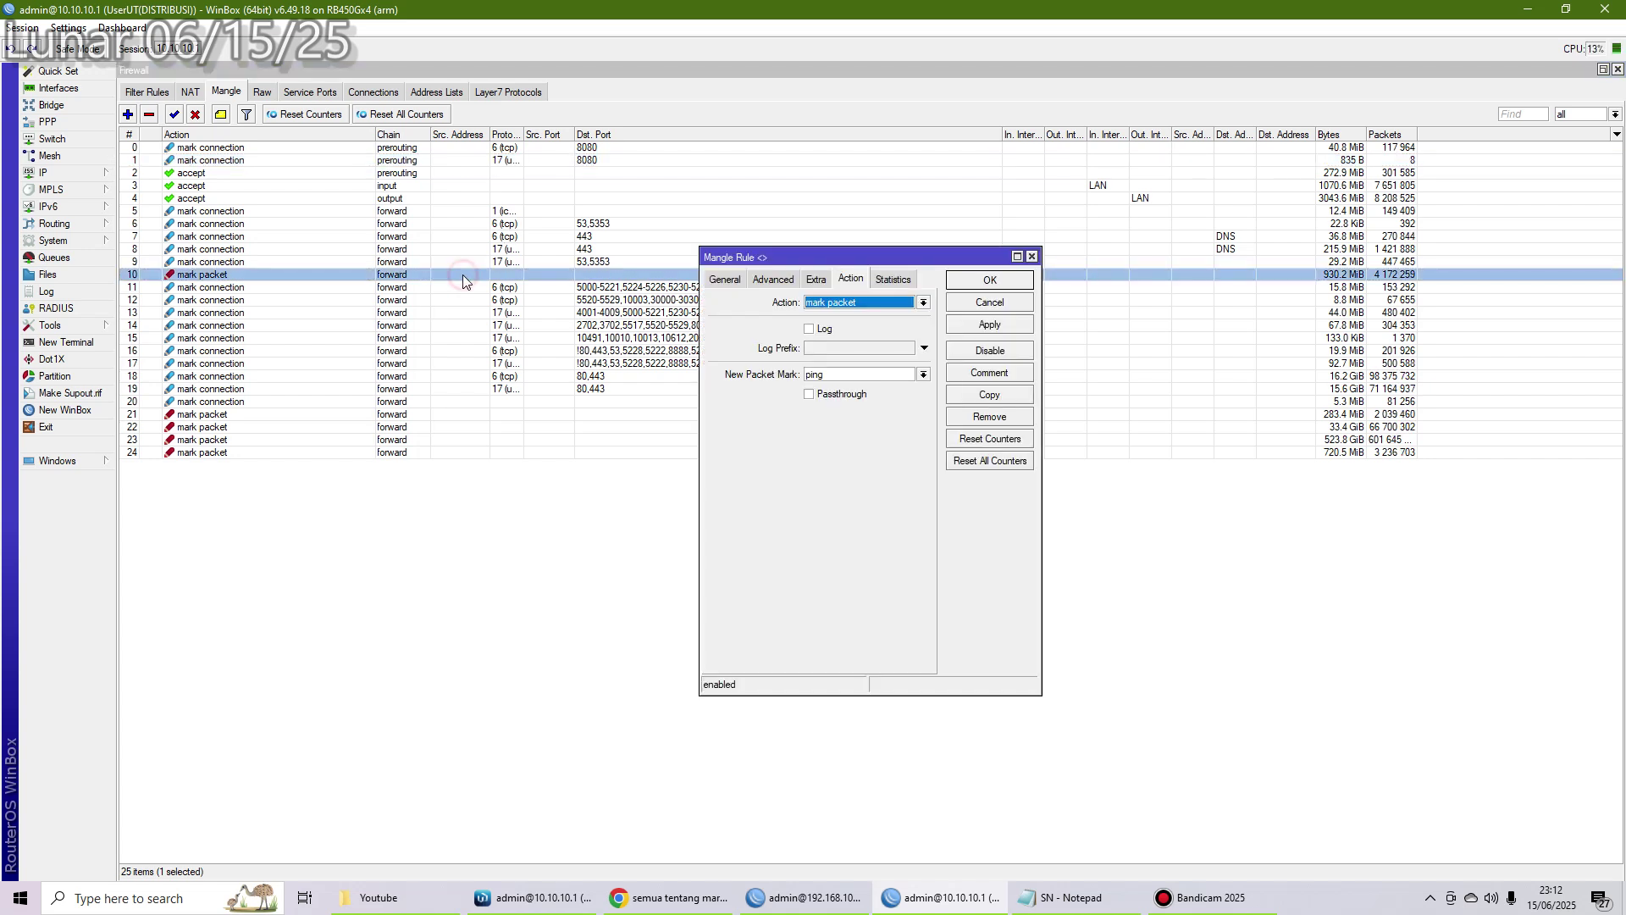
{"action": "left_click", "coordinate": [847, 379]}
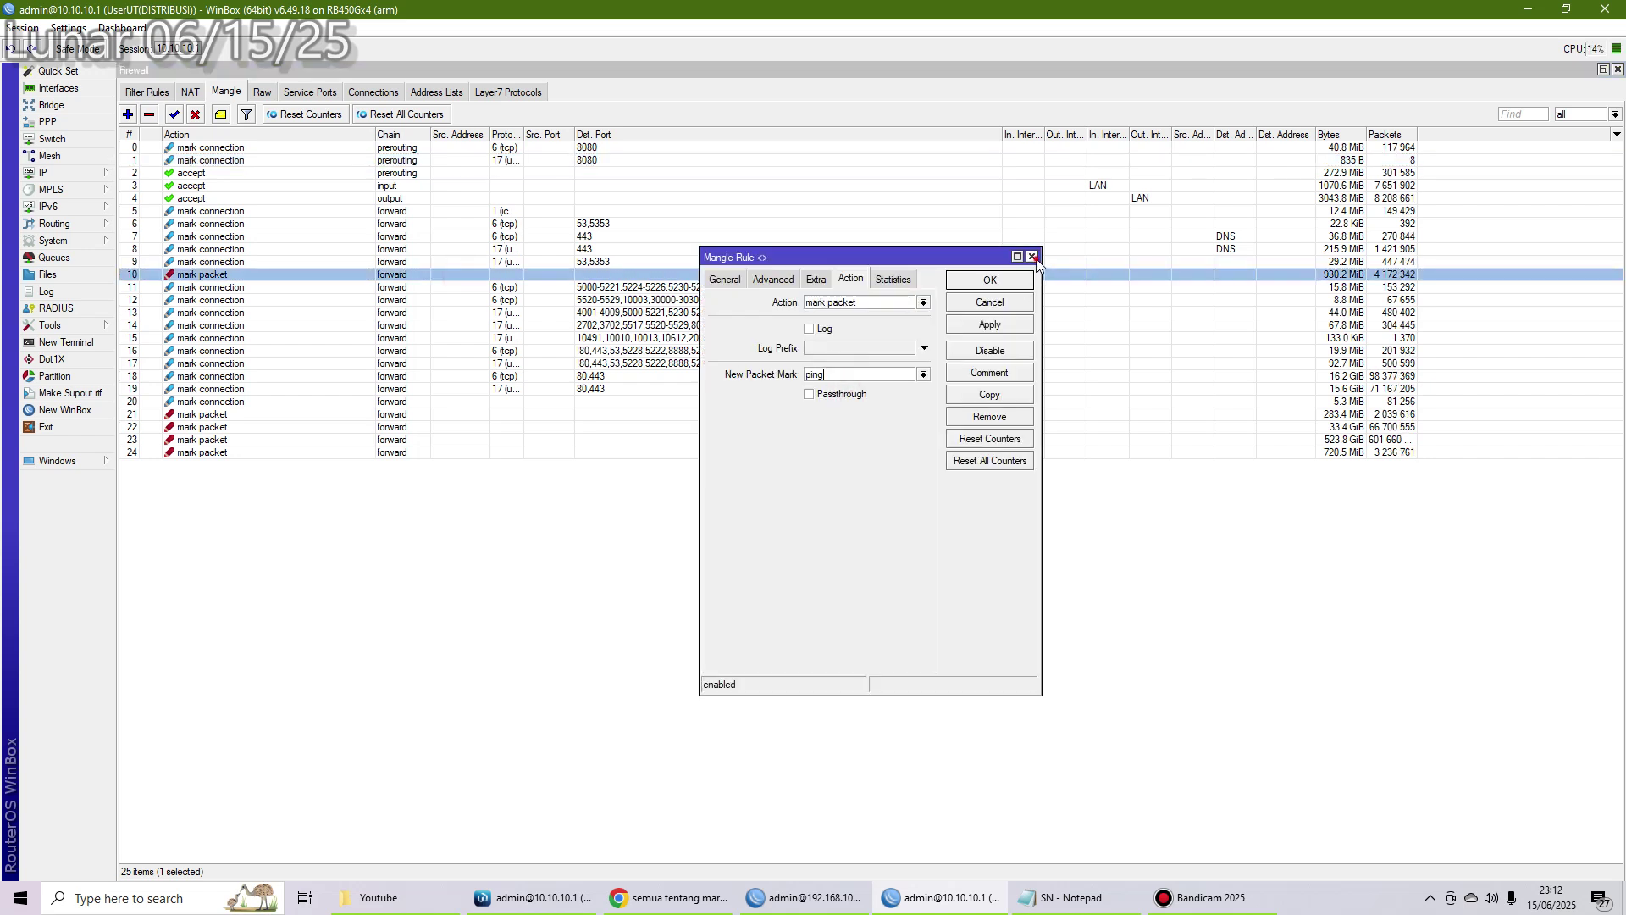
- Close mark packet rule 10 unchanged and return the mangle list to rule-number order
{"action": "left_click", "coordinate": [1032, 255]}
{"action": "left_click", "coordinate": [442, 136]}
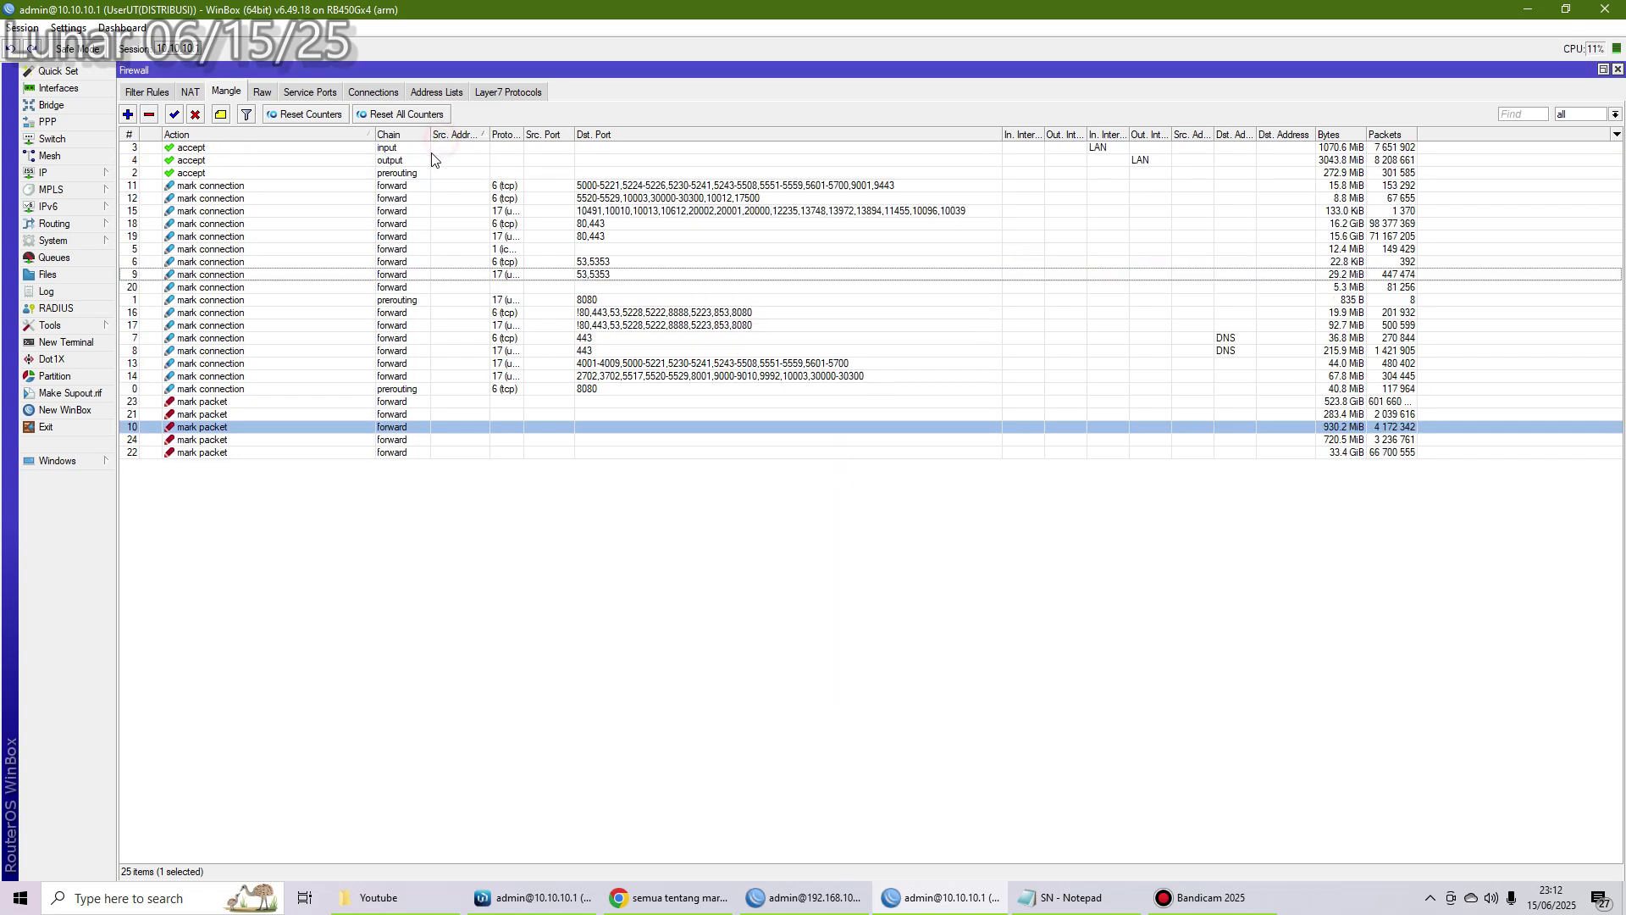
{"action": "left_click", "coordinate": [123, 136]}
- Compare the TCP and UDP port 8080 mark connection rules in the prerouting chain
{"action": "left_click", "coordinate": [526, 149]}
{"action": "left_click", "coordinate": [527, 158]}
{"action": "left_click", "coordinate": [527, 151]}
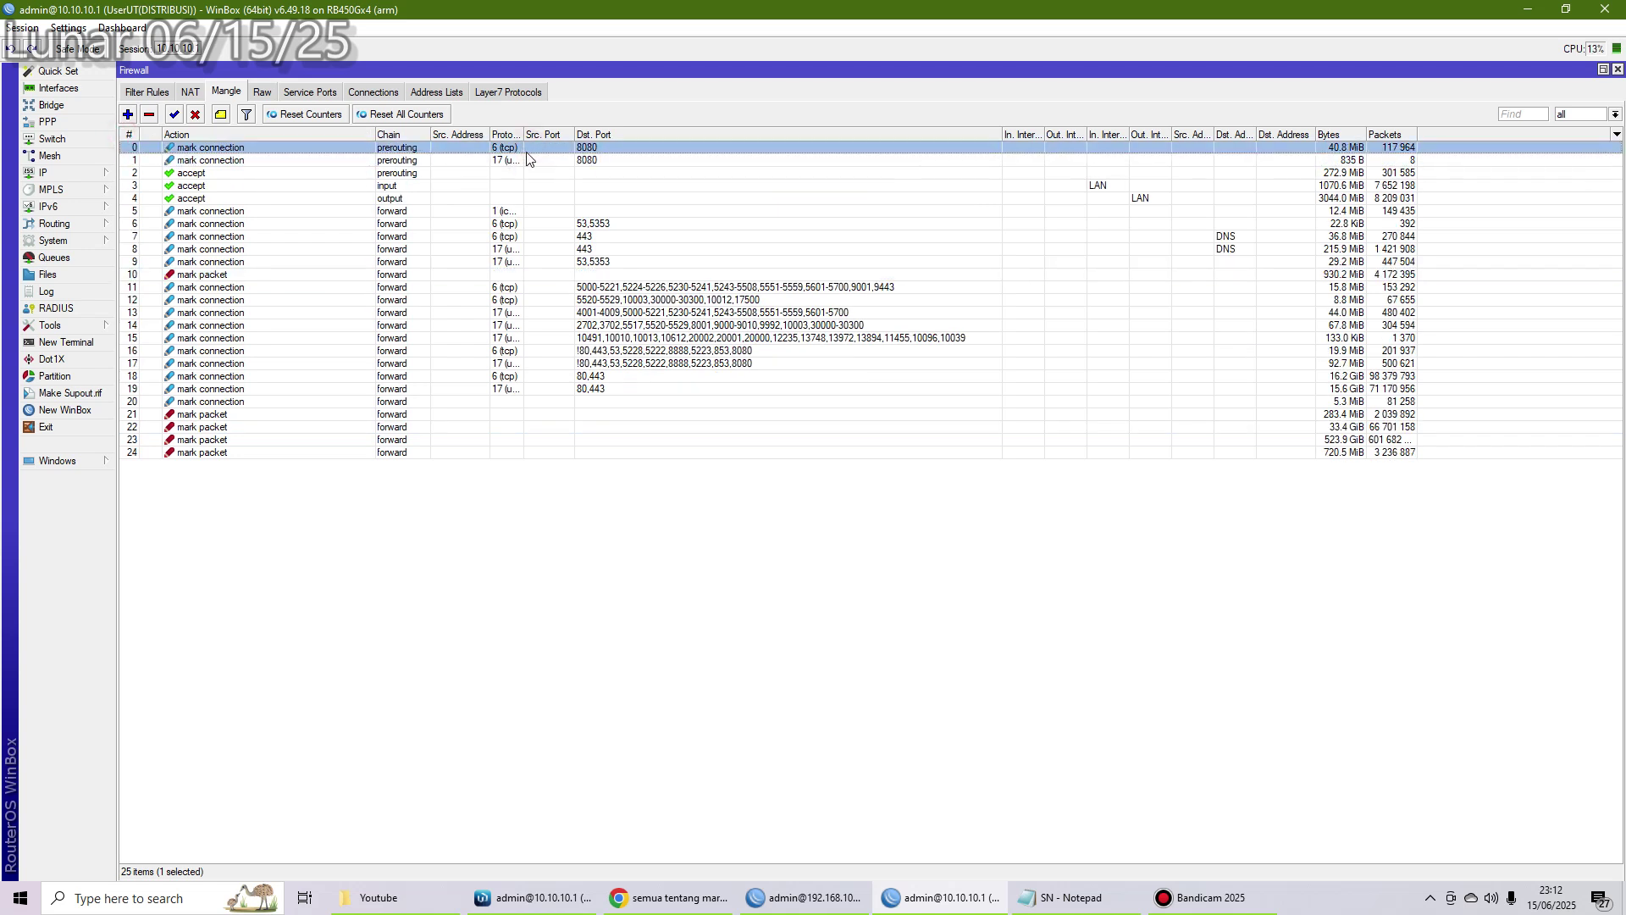
{"action": "left_click", "coordinate": [526, 160]}
- Open mark connection rule 5 in the forward chain and review its chain and ICMP protocol conditions
{"action": "left_click", "coordinate": [278, 223]}
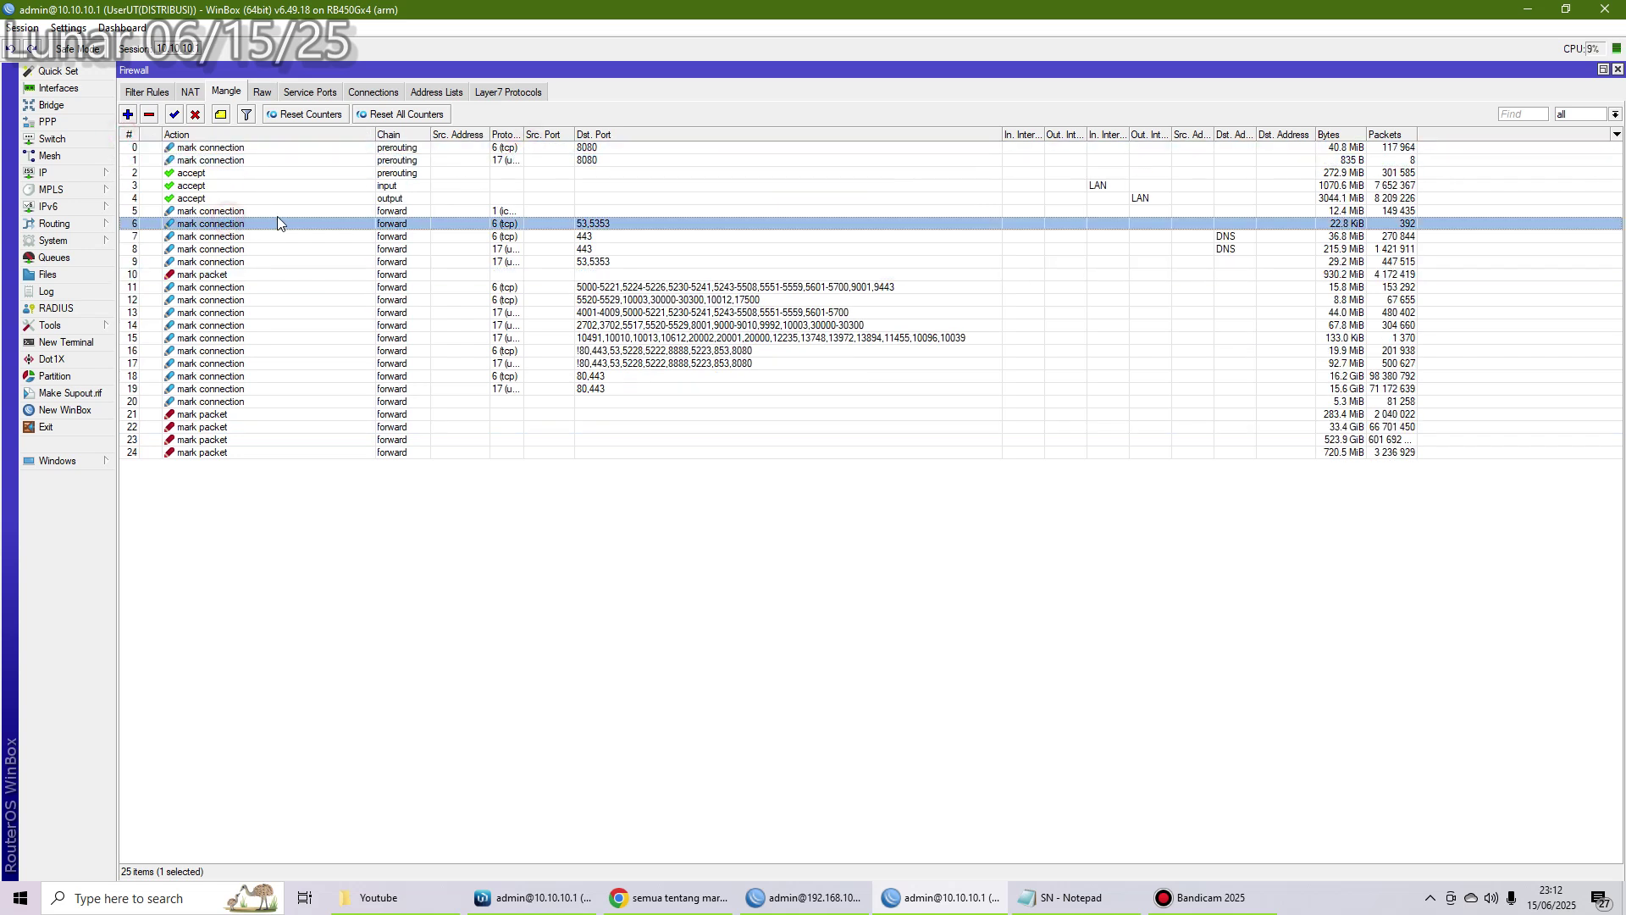
{"action": "left_click", "coordinate": [278, 214]}
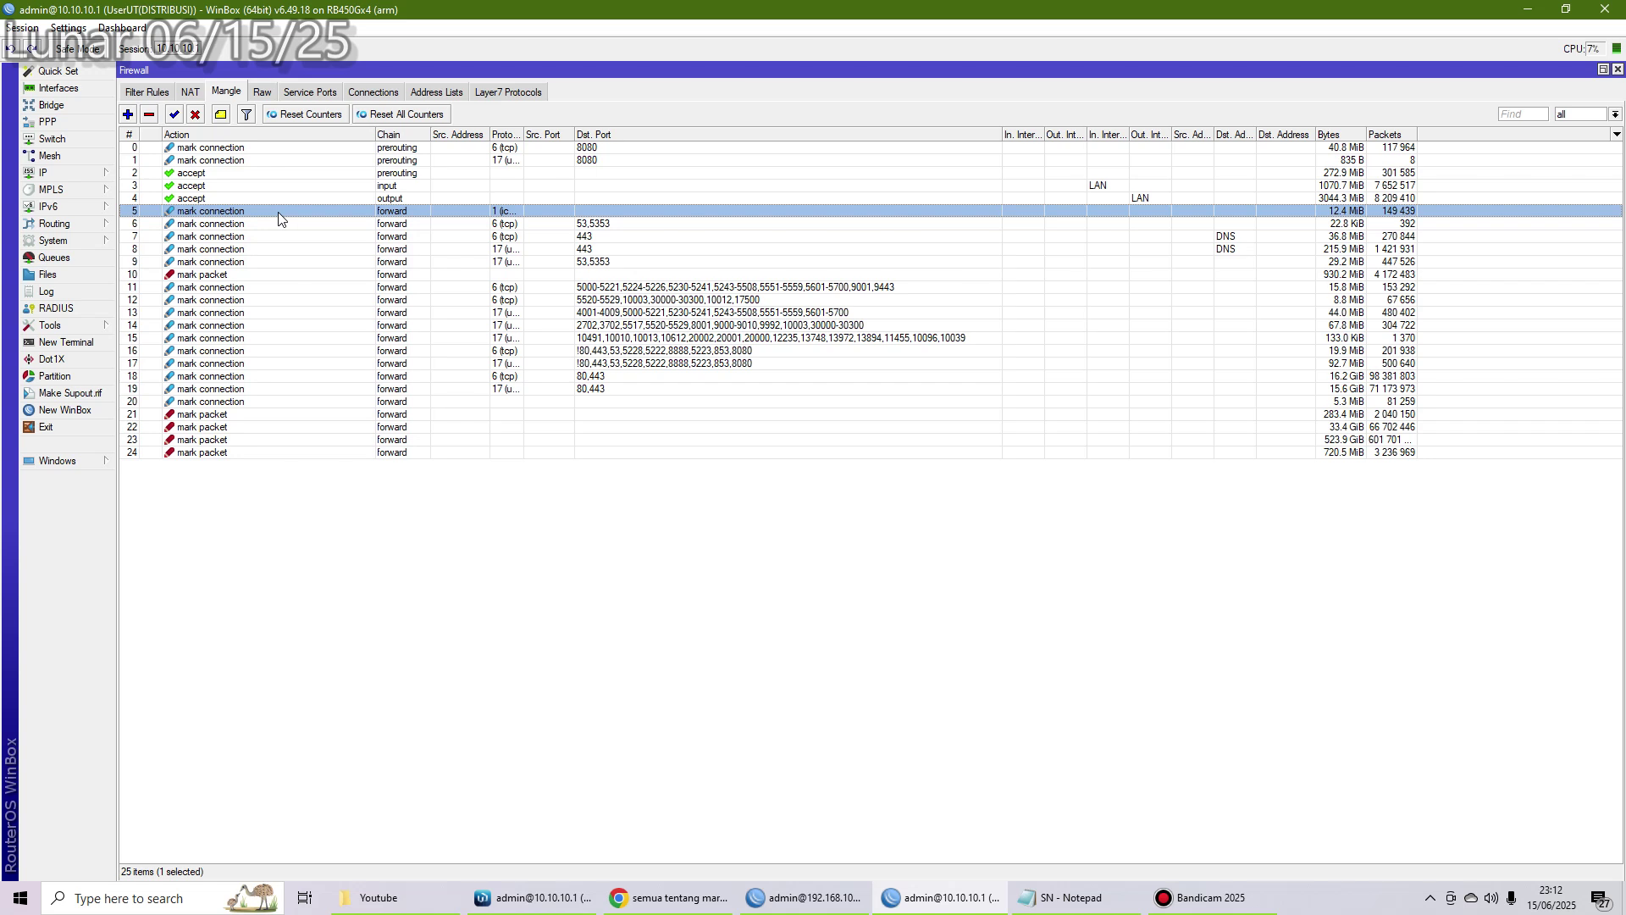
{"action": "double_click", "coordinate": [279, 214]}
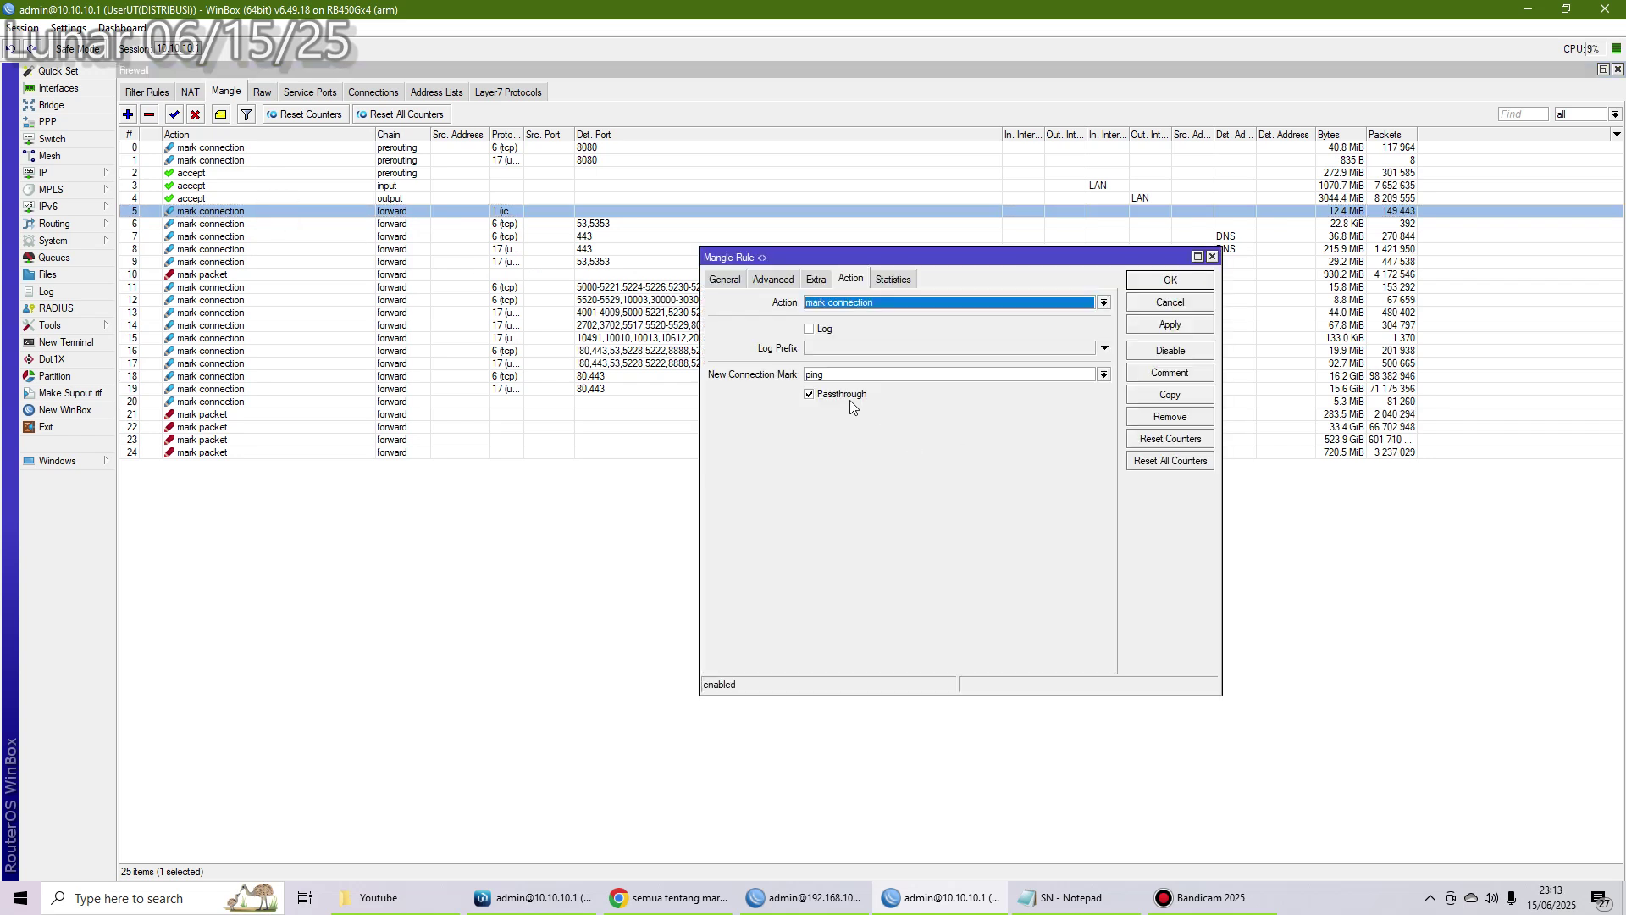
{"action": "left_click", "coordinate": [725, 278]}
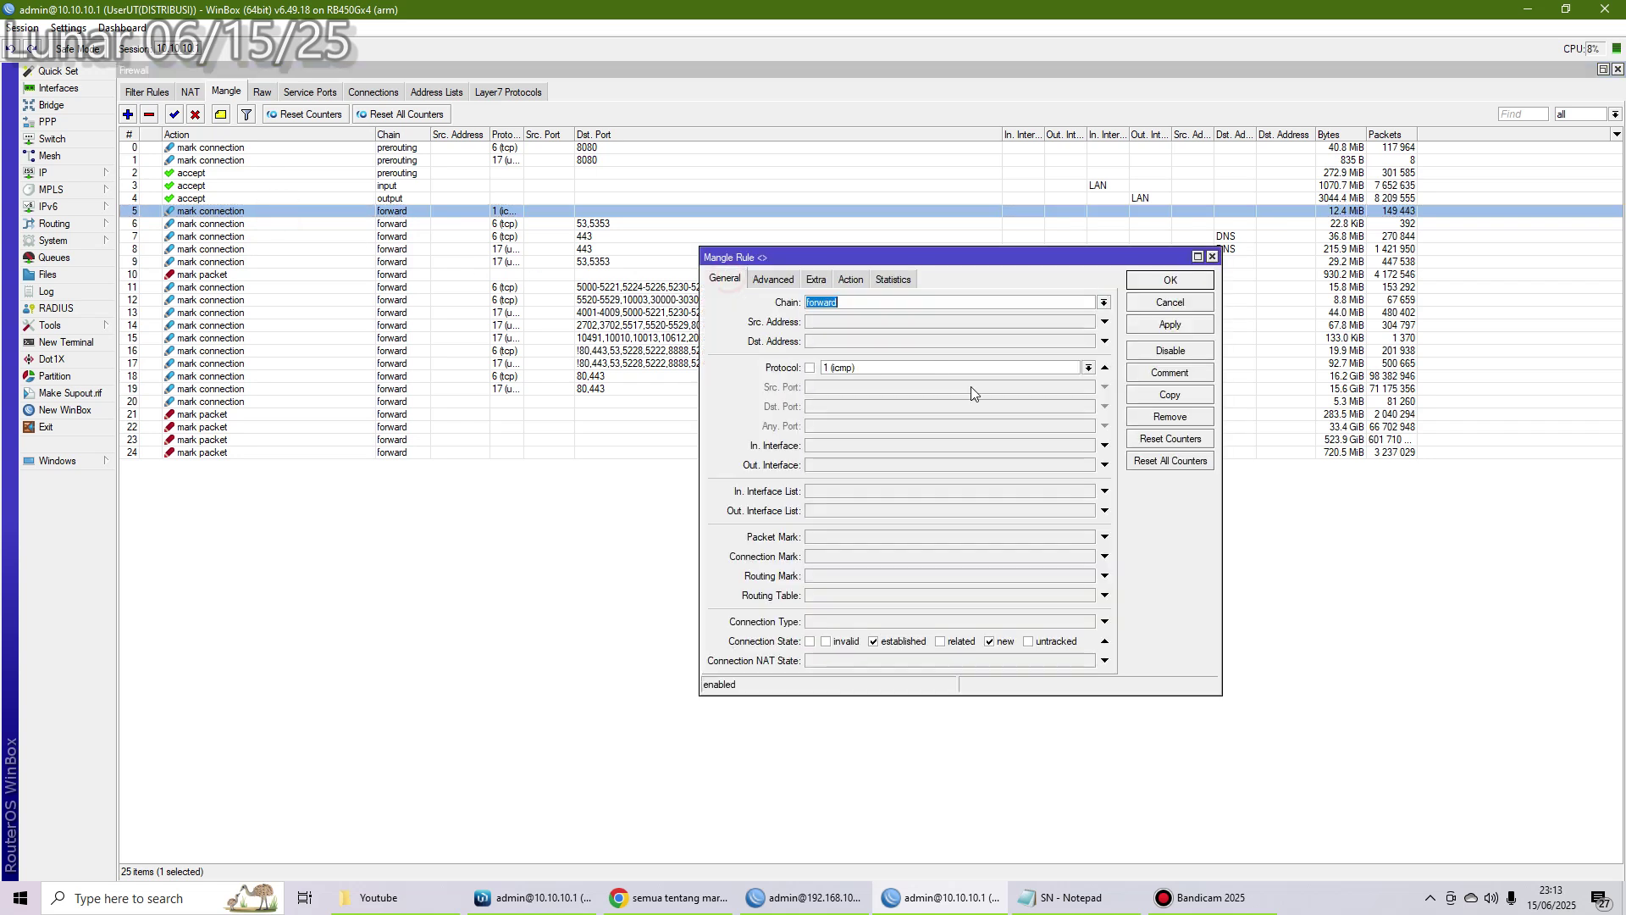
{"action": "left_click", "coordinate": [848, 303]}
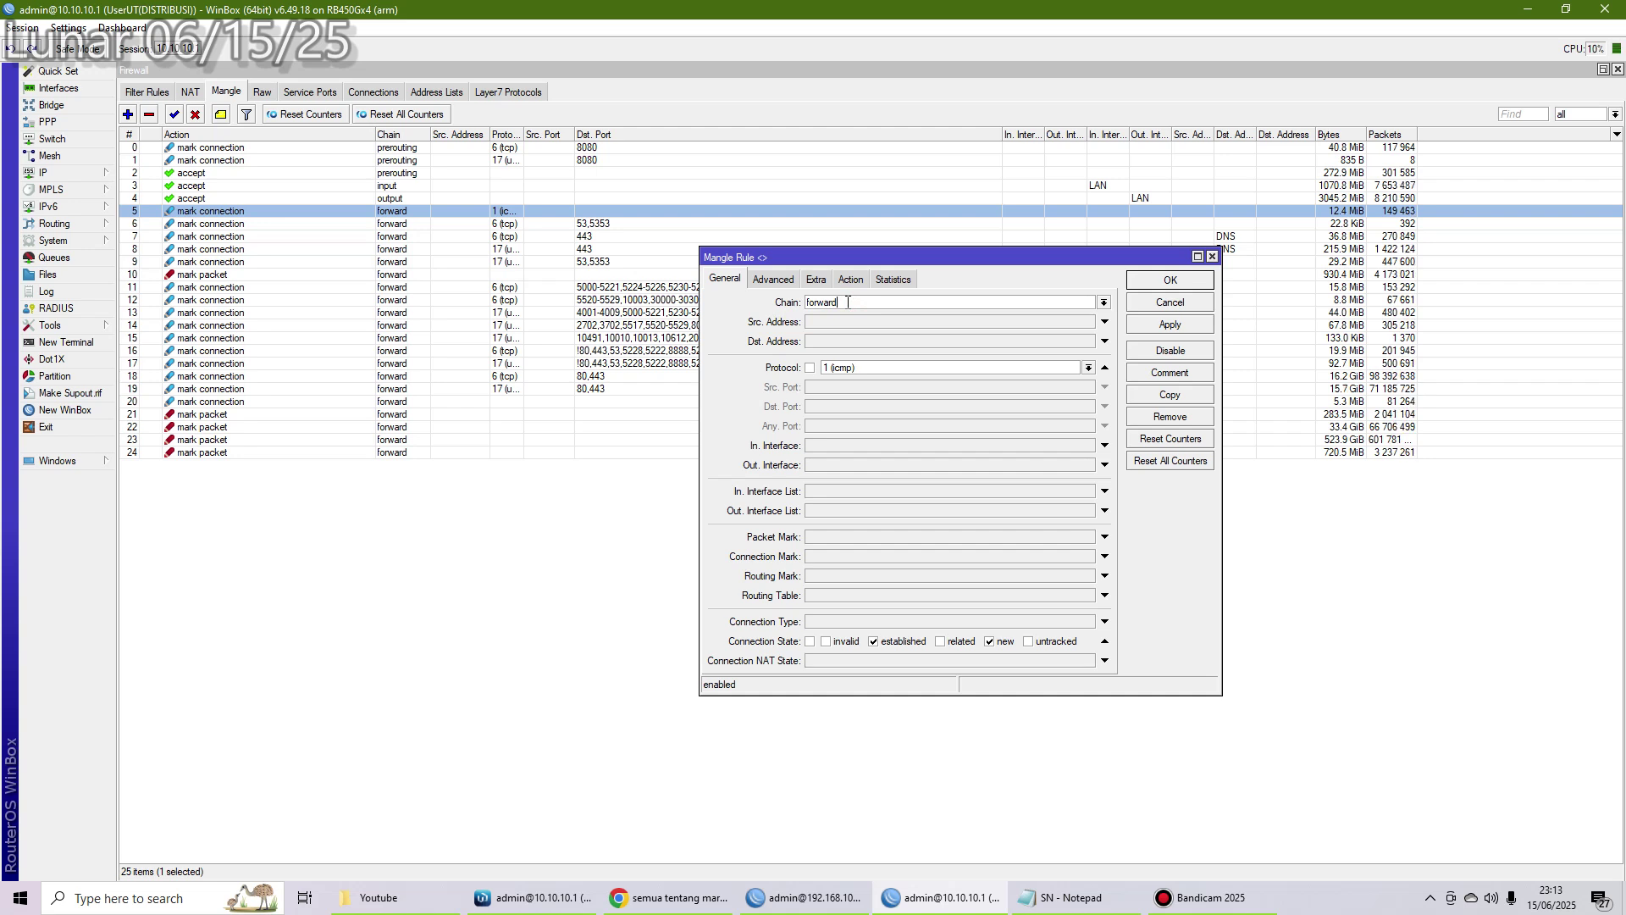
{"action": "left_click_drag", "start_coordinate": [858, 368], "coordinate": [818, 373]}
{"action": "left_click", "coordinate": [872, 370]}
- Run ping 192.168.1.1 -t from Windows to demonstrate ICMP traffic, and close the ping window
{"action": "key", "text": "super+r"}
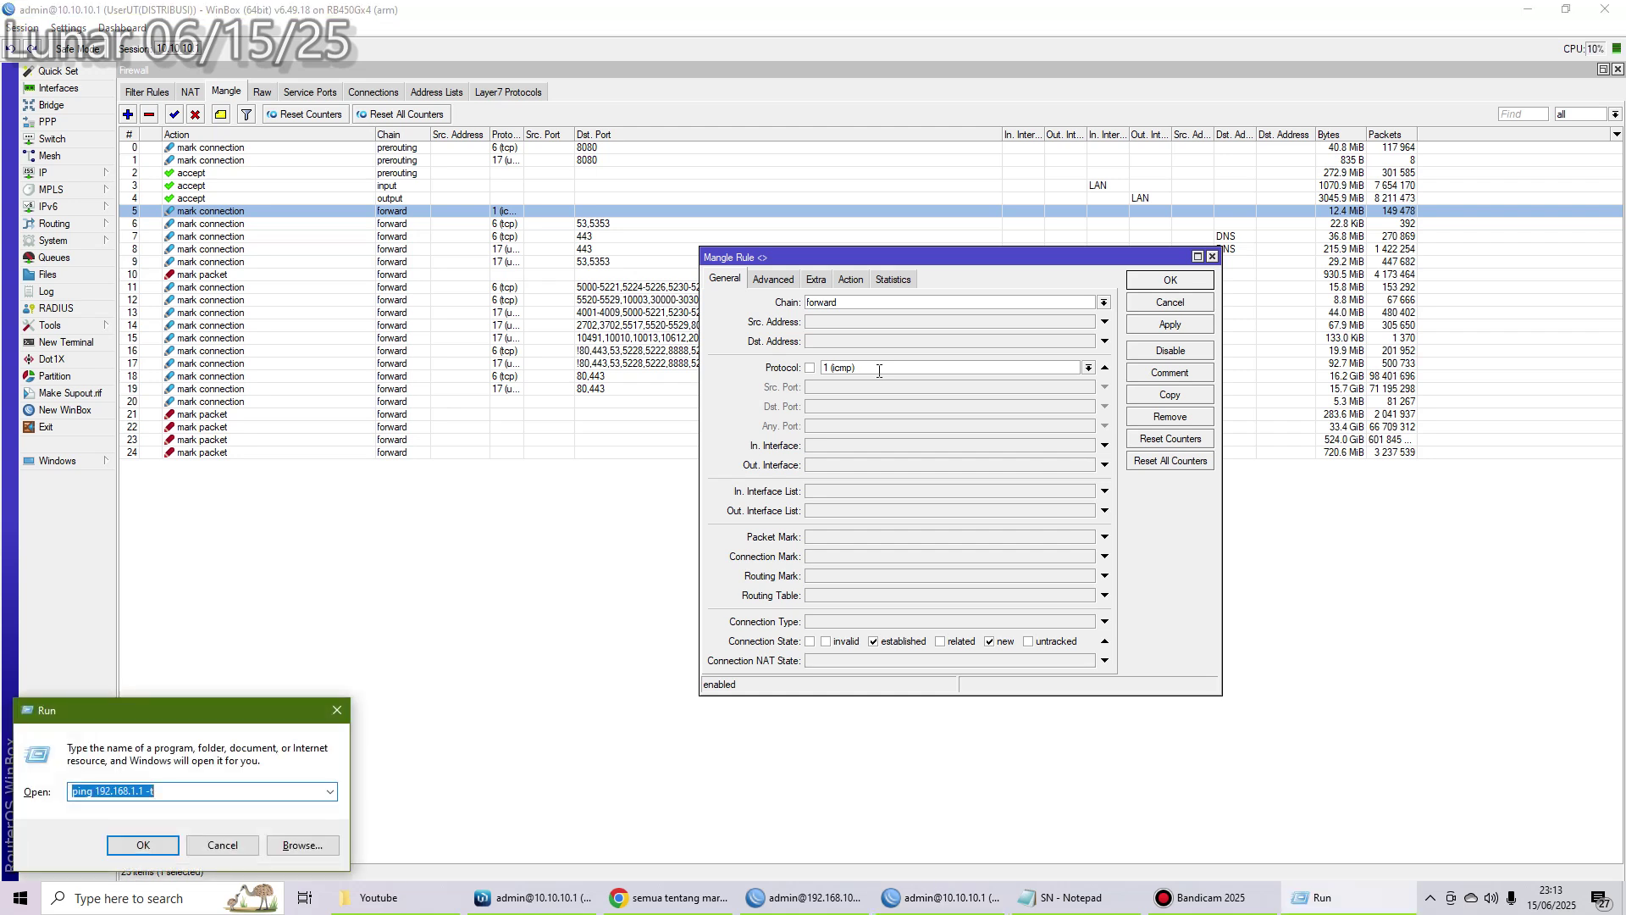
{"action": "key", "text": "Return"}
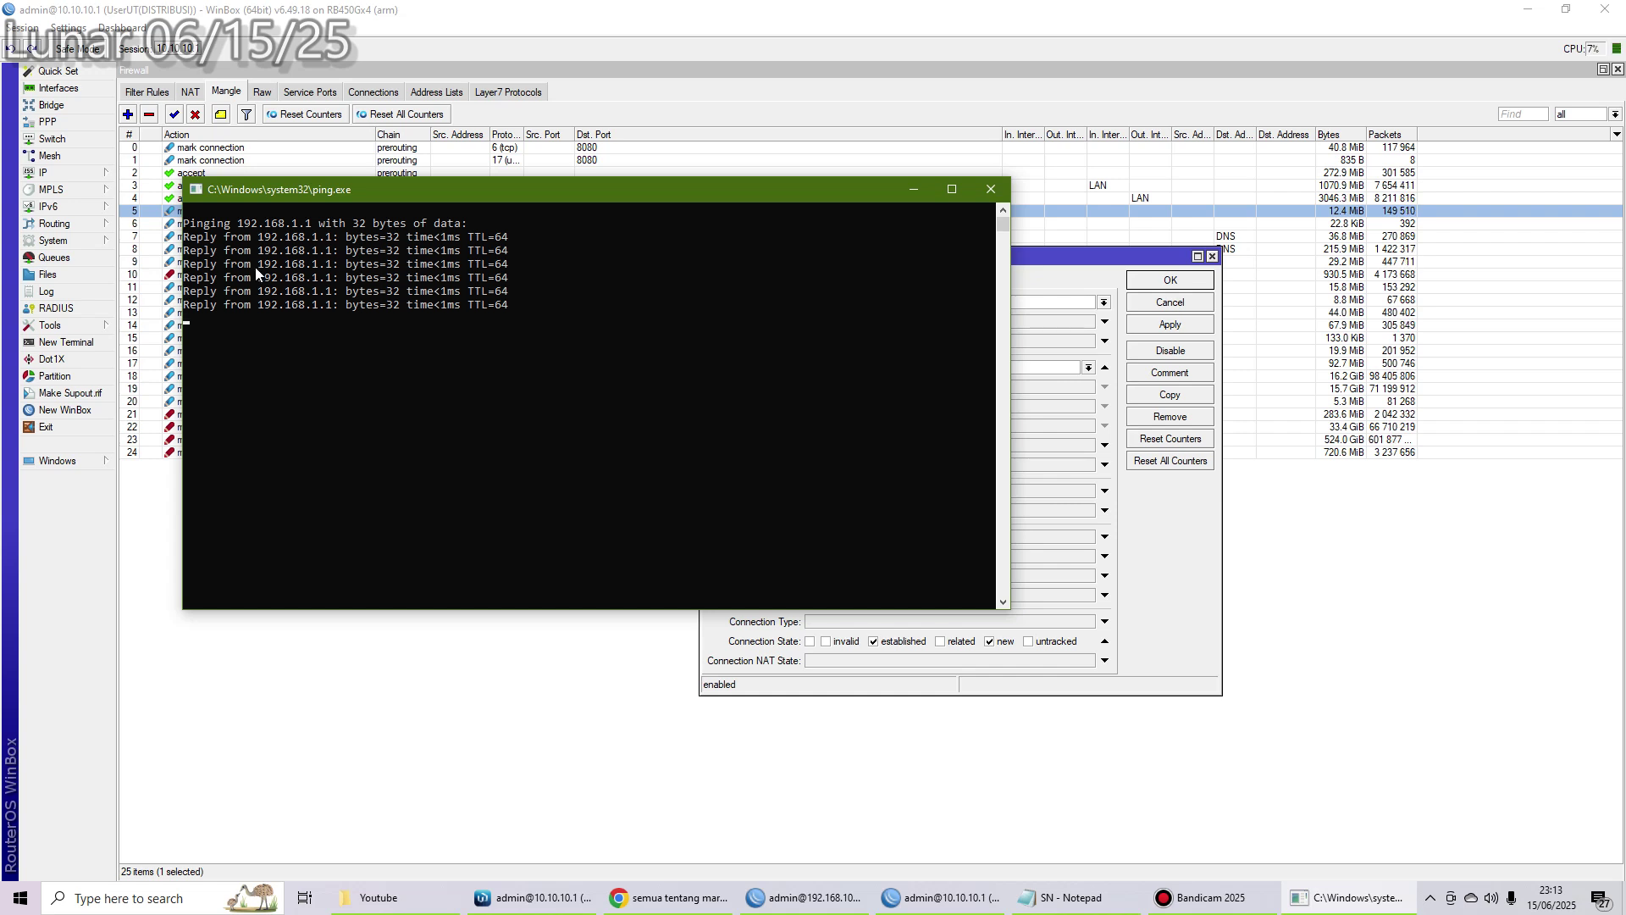
{"action": "left_click", "coordinate": [991, 189]}
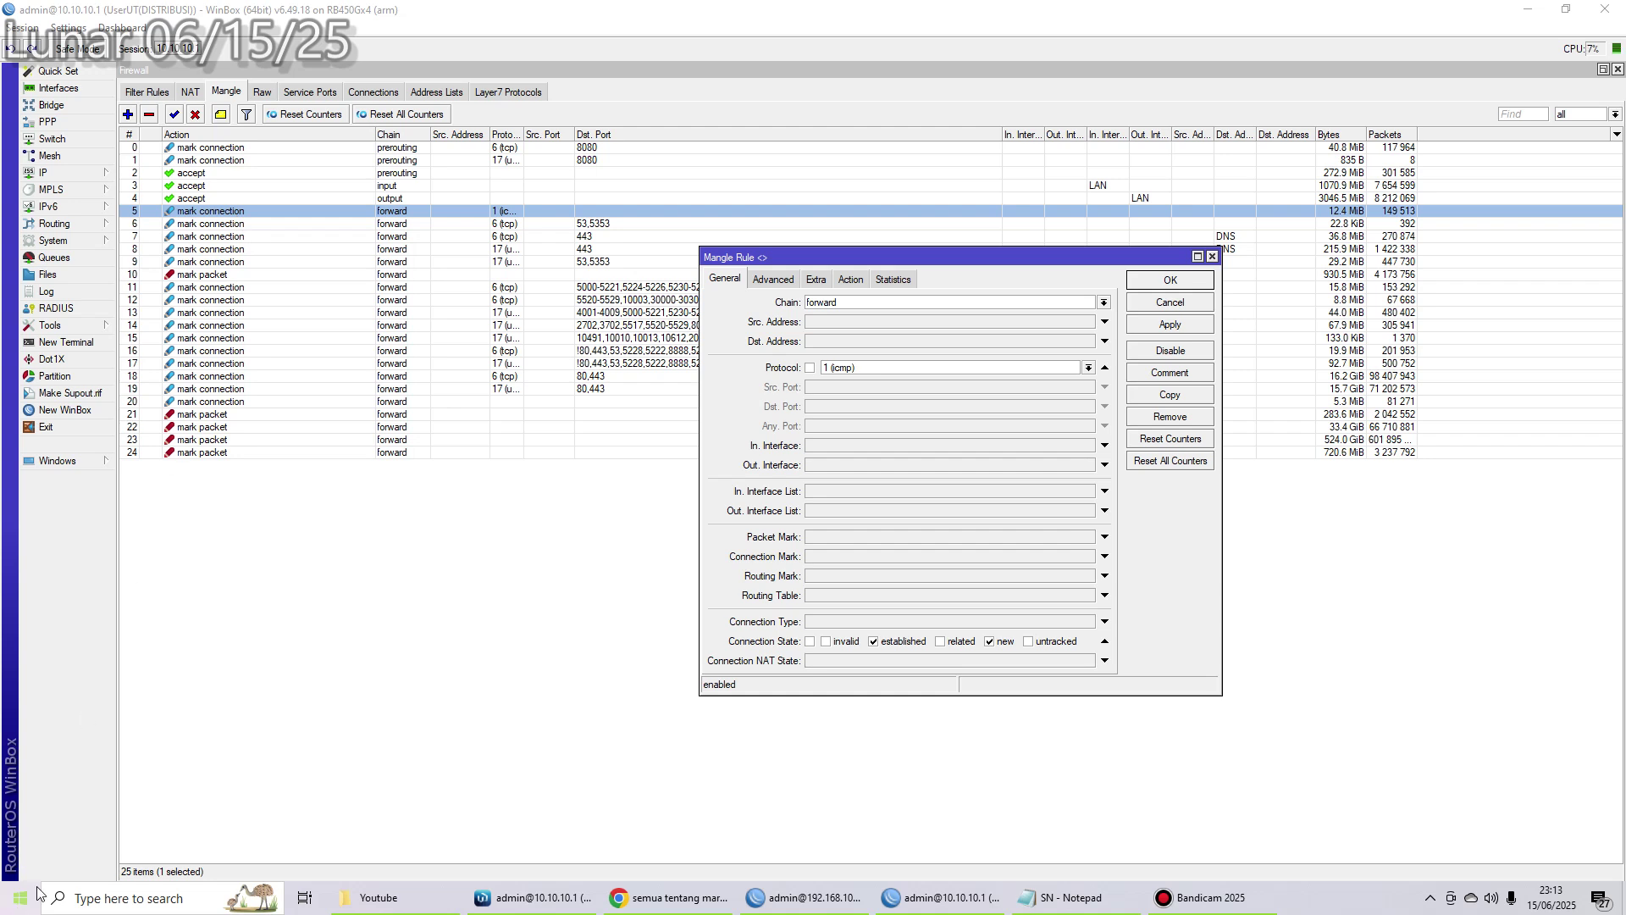
- Recheck the ICMP rule's protocol, examine its new connection mark and passthrough setting, and close it unchanged
{"action": "left_click", "coordinate": [868, 367]}
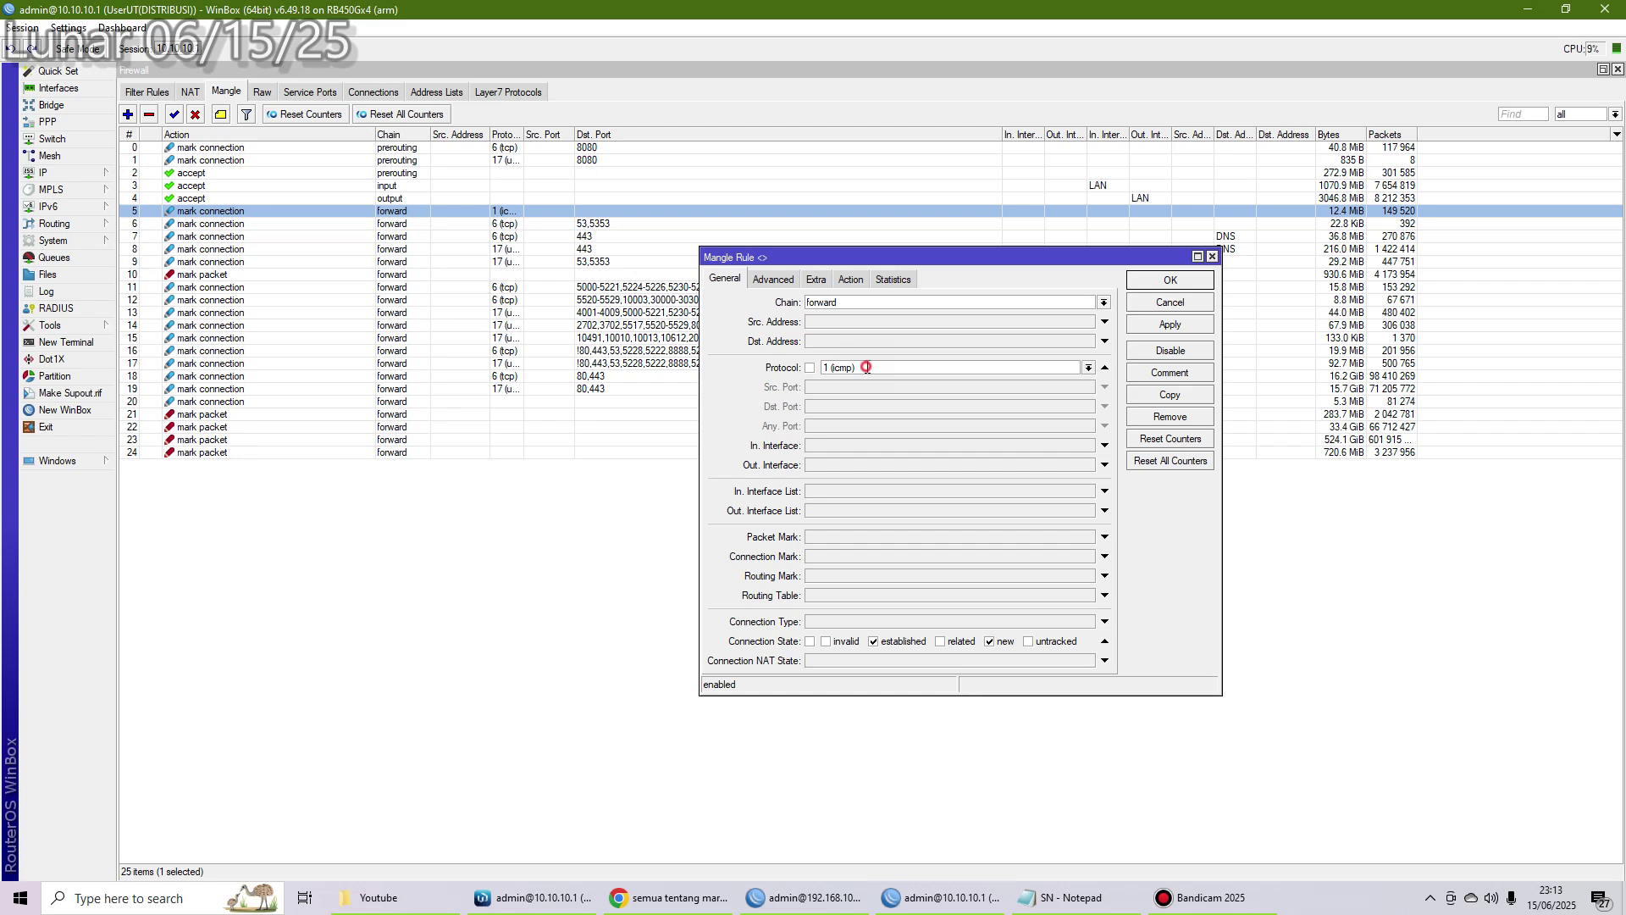
{"action": "left_click", "coordinate": [852, 280]}
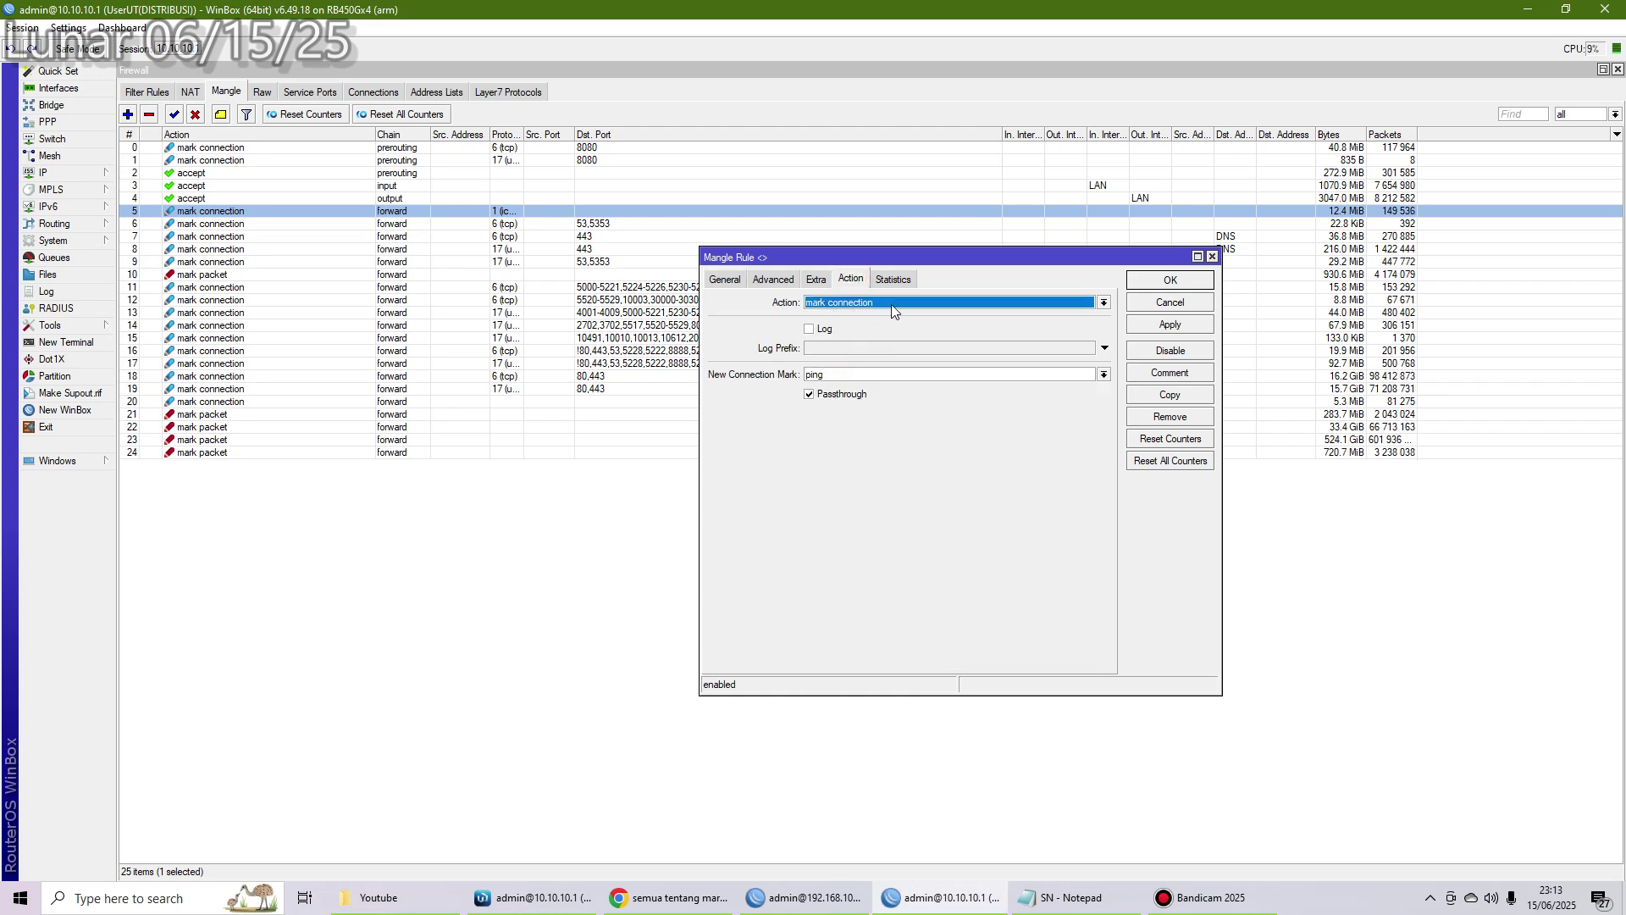
{"action": "left_click_drag", "start_coordinate": [849, 373], "coordinate": [710, 373]}
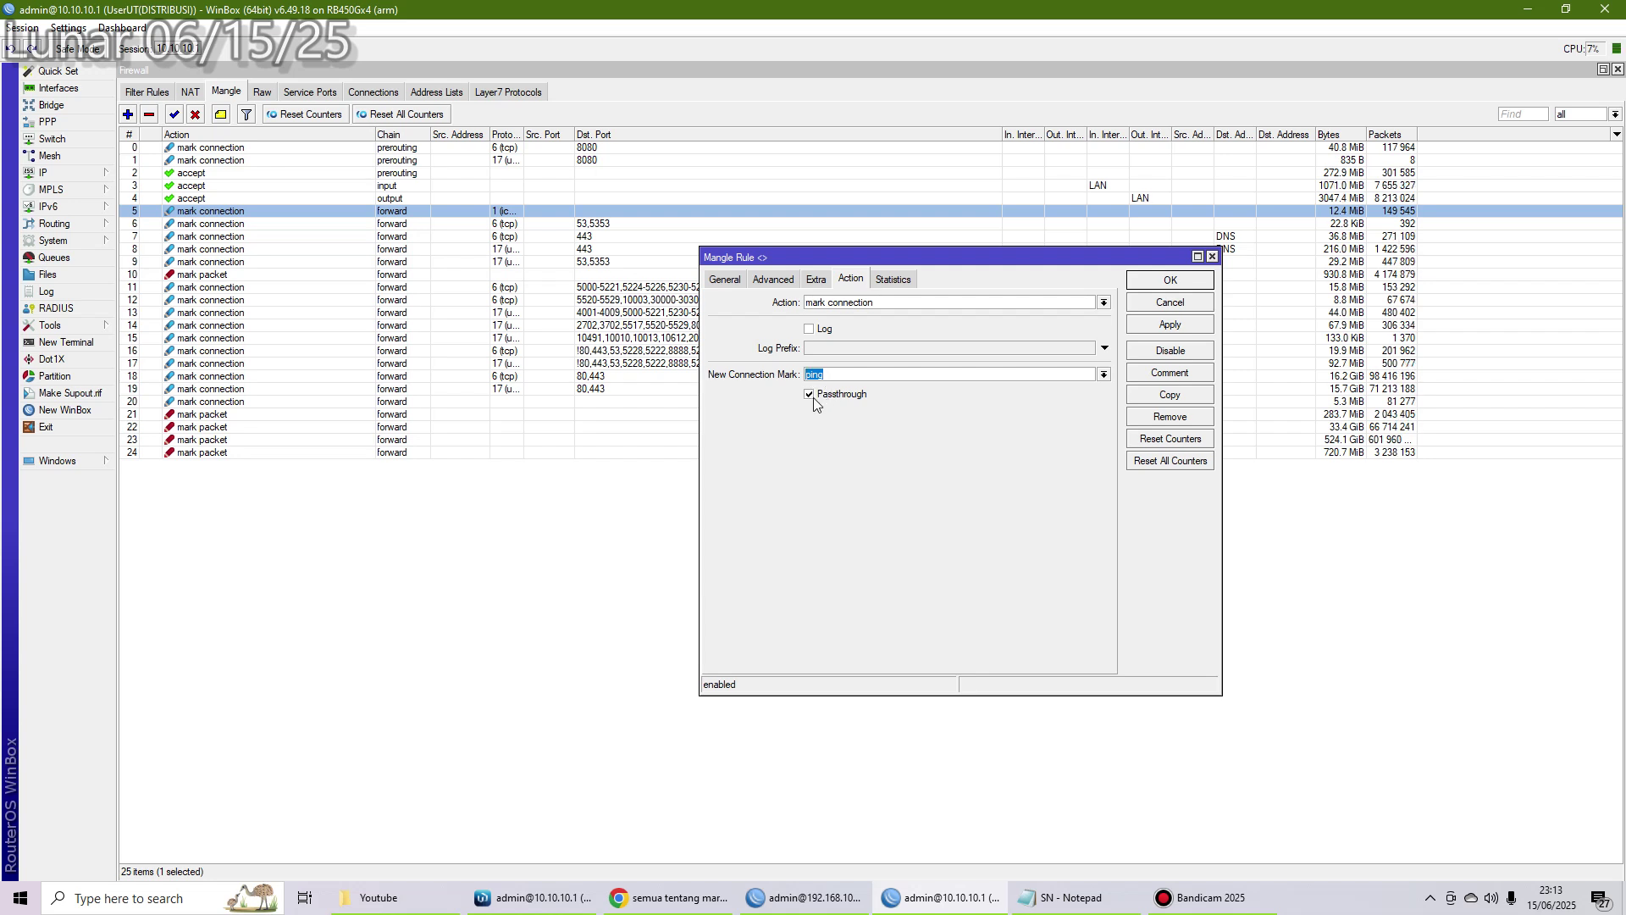
{"action": "left_click", "coordinate": [1213, 257]}
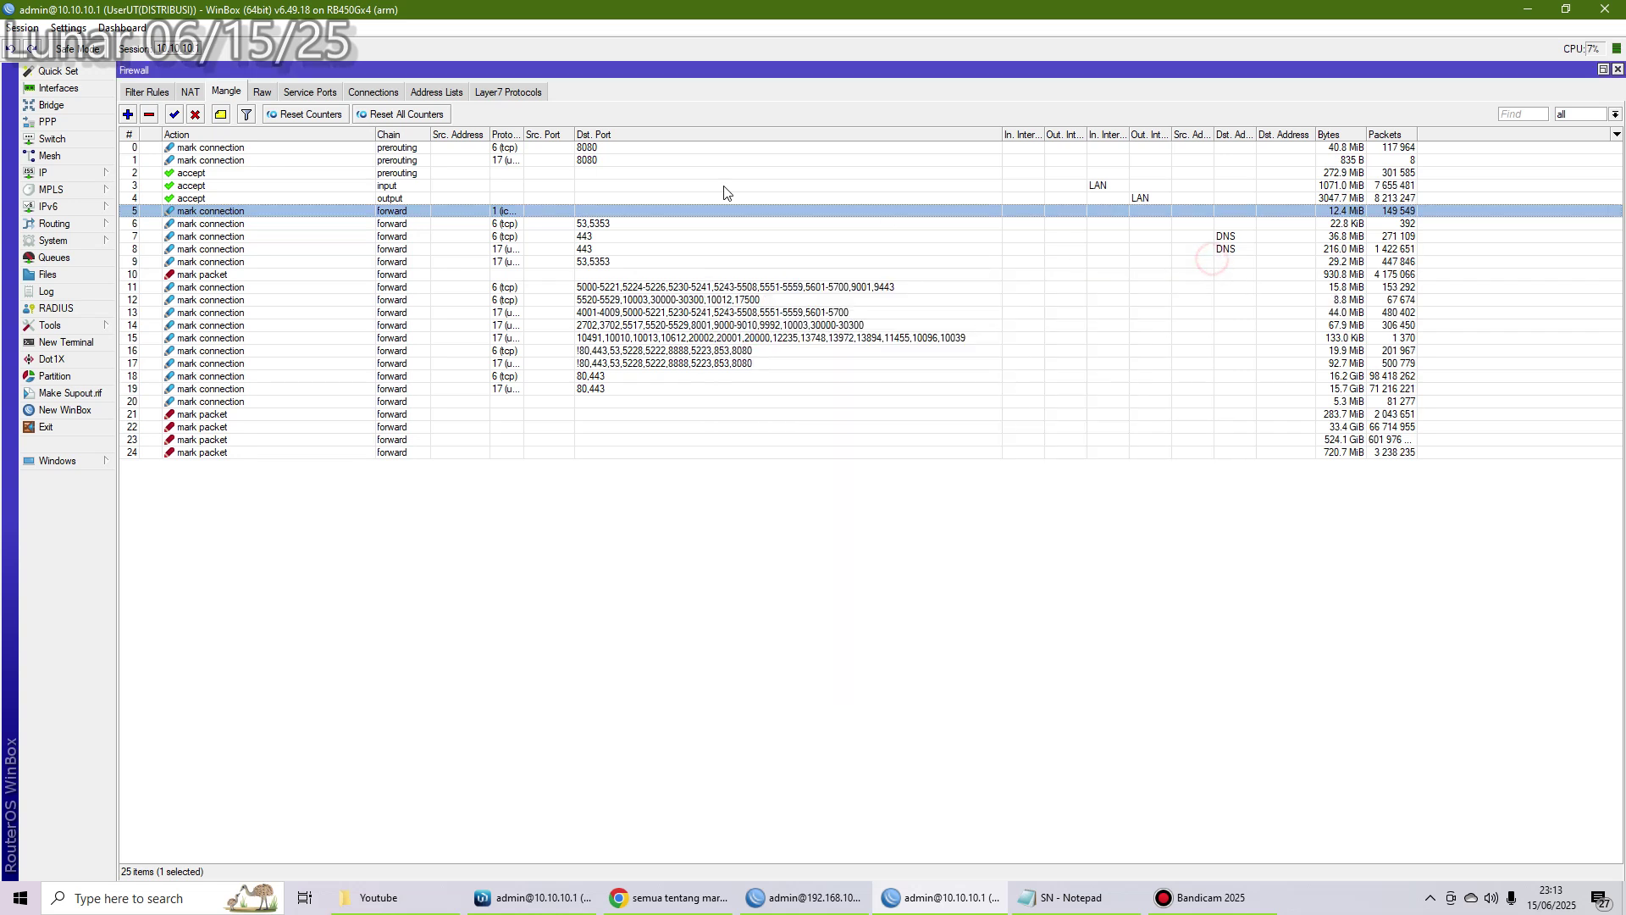
- Compare the TCP and UDP mark connection rules 6 to 9, and widen the Protocol column to fit its contents
{"action": "left_click", "coordinate": [520, 225]}
{"action": "left_click", "coordinate": [519, 237]}
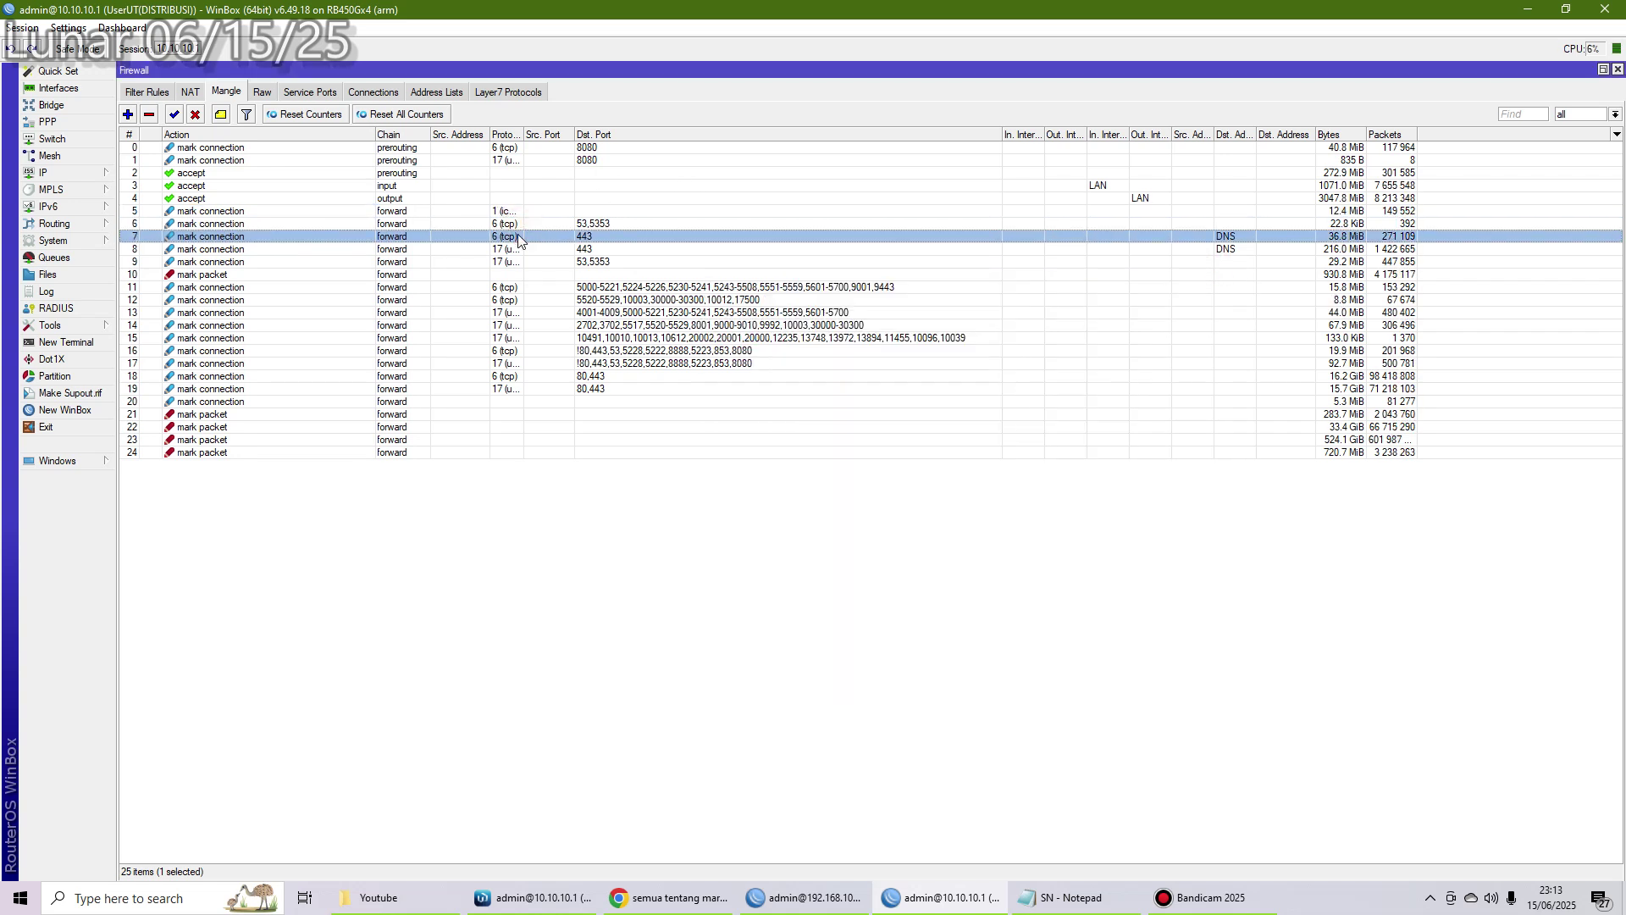
{"action": "left_click", "coordinate": [516, 248]}
{"action": "left_click", "coordinate": [515, 262]}
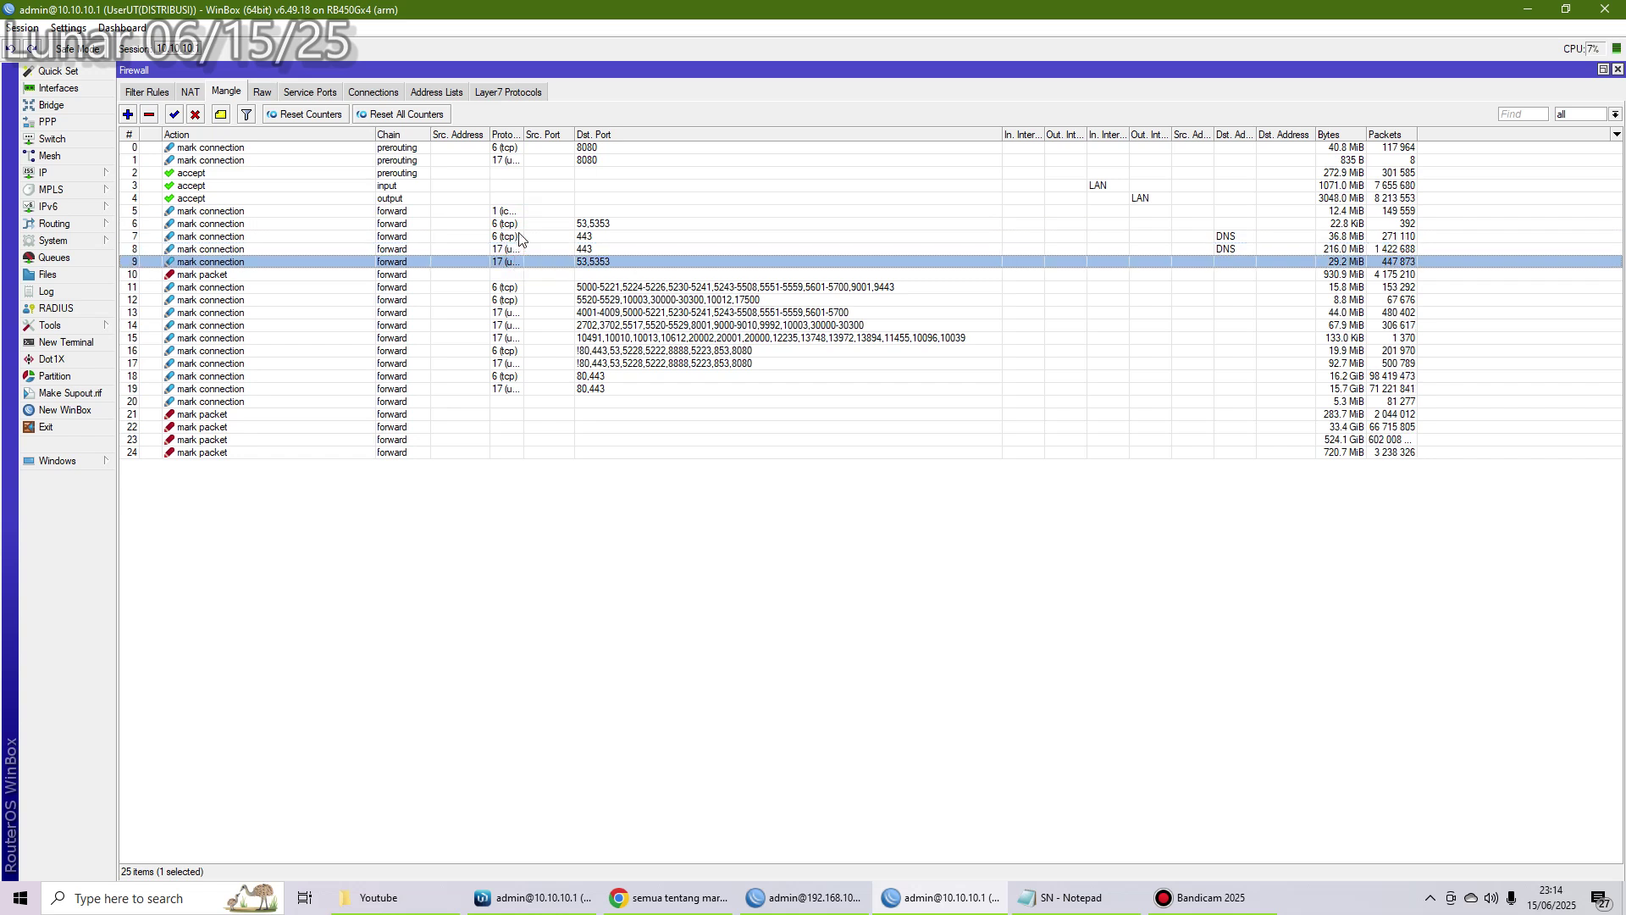
{"action": "left_click", "coordinate": [527, 224]}
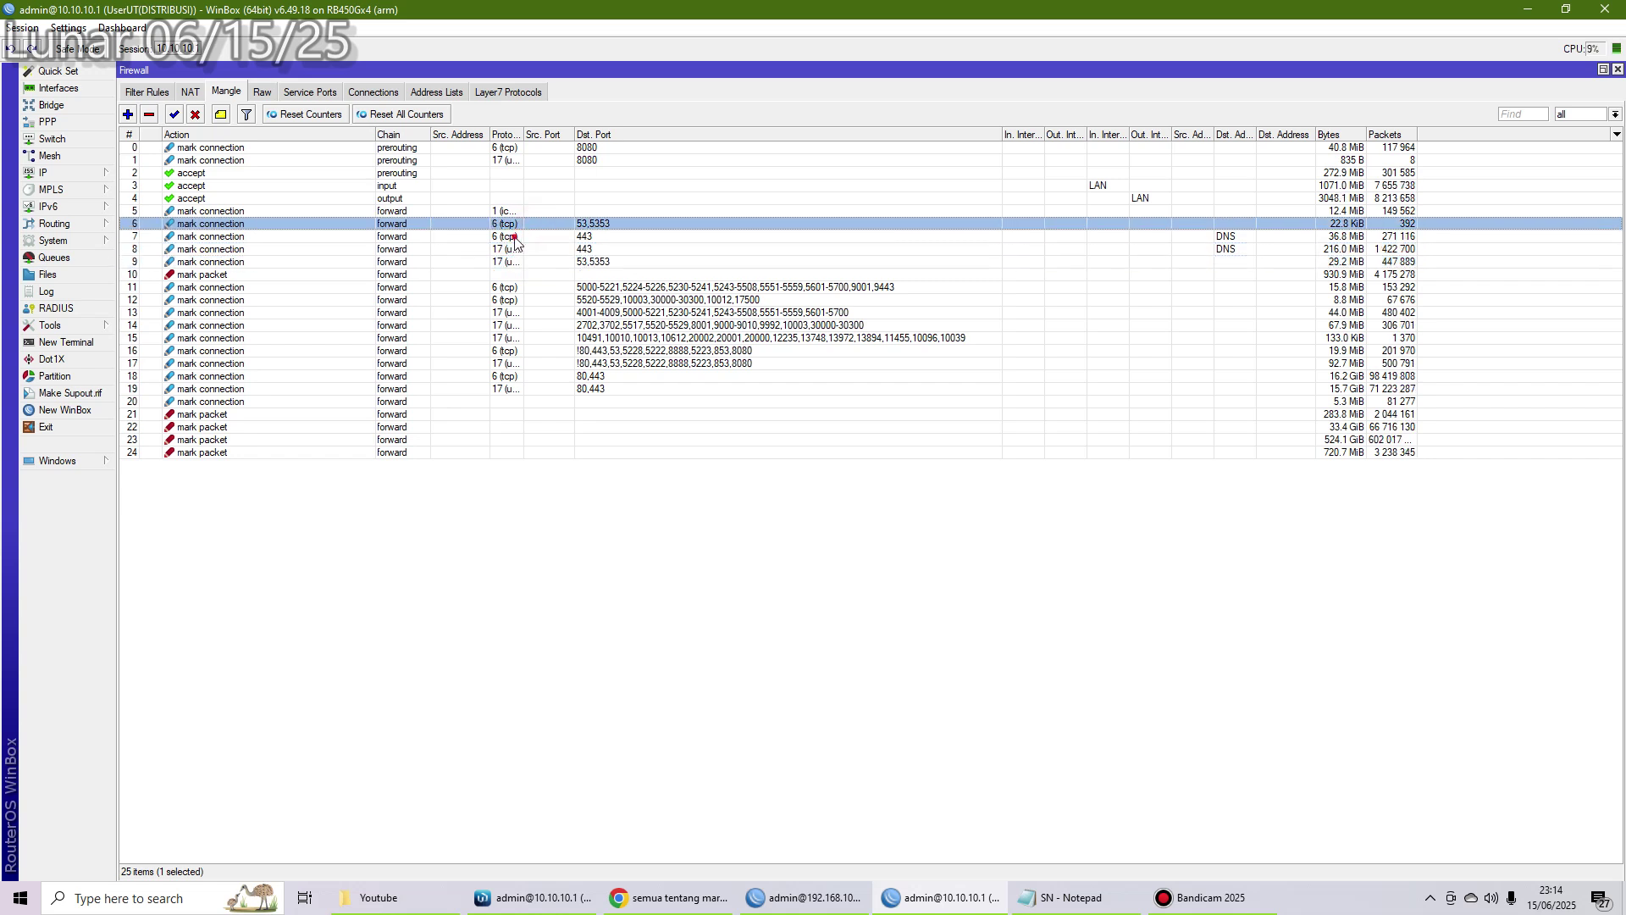
{"action": "left_click", "coordinate": [512, 237]}
{"action": "left_click", "coordinate": [507, 249]}
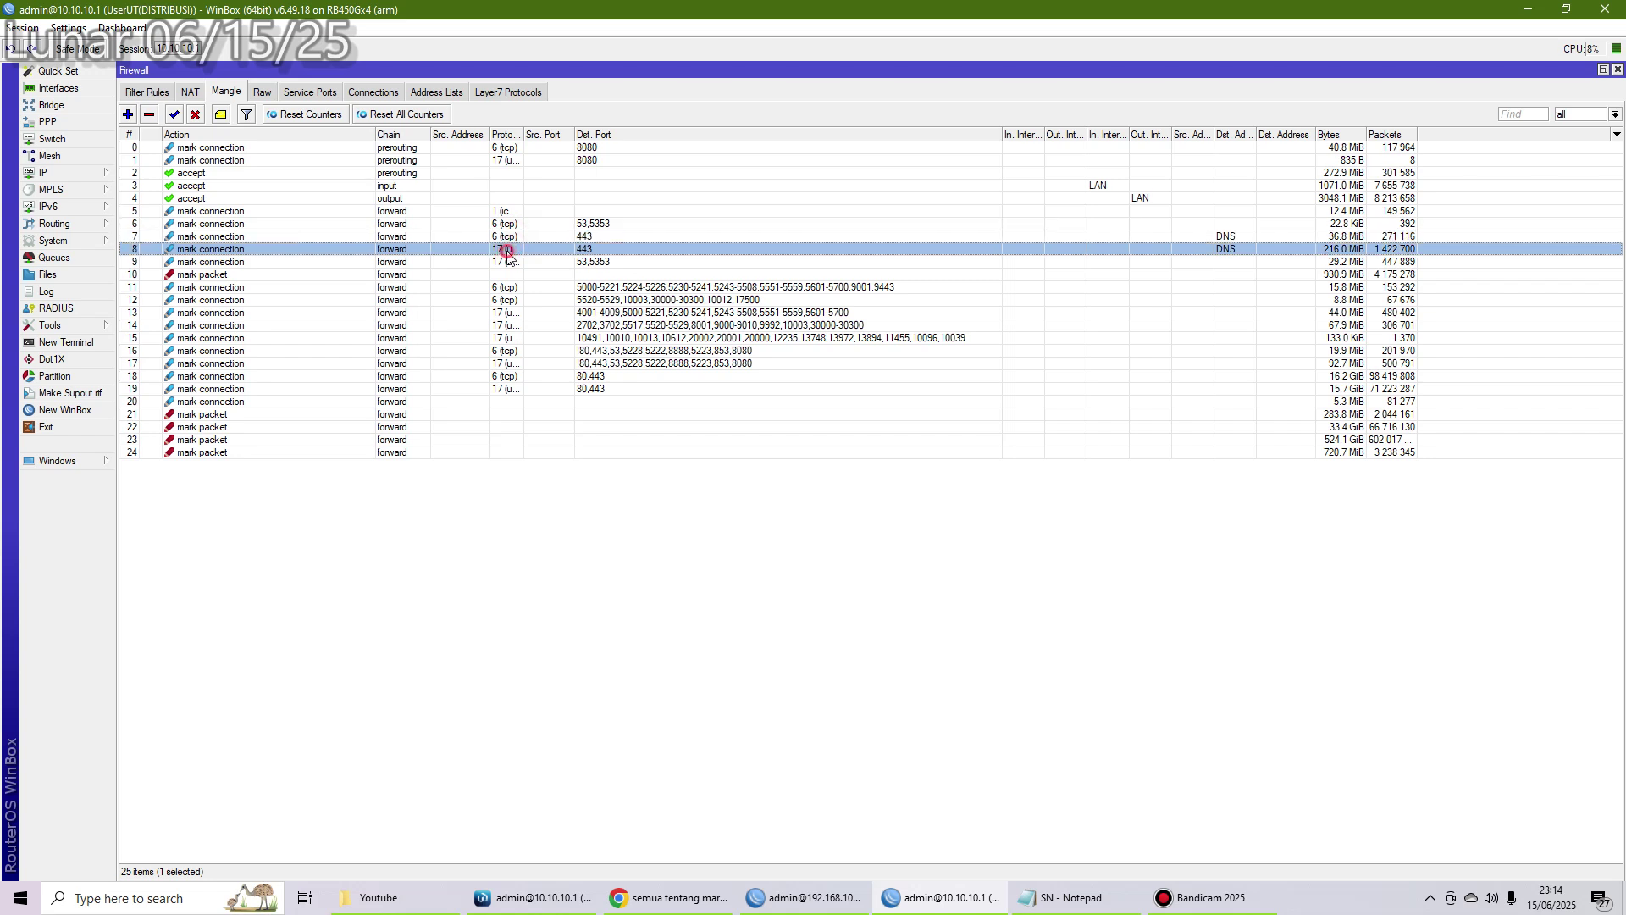
{"action": "double_click", "coordinate": [524, 135]}
- Reopen ICMP mark connection rule 5, examine its action and new connection mark, and close it unchanged
{"action": "double_click", "coordinate": [513, 212]}
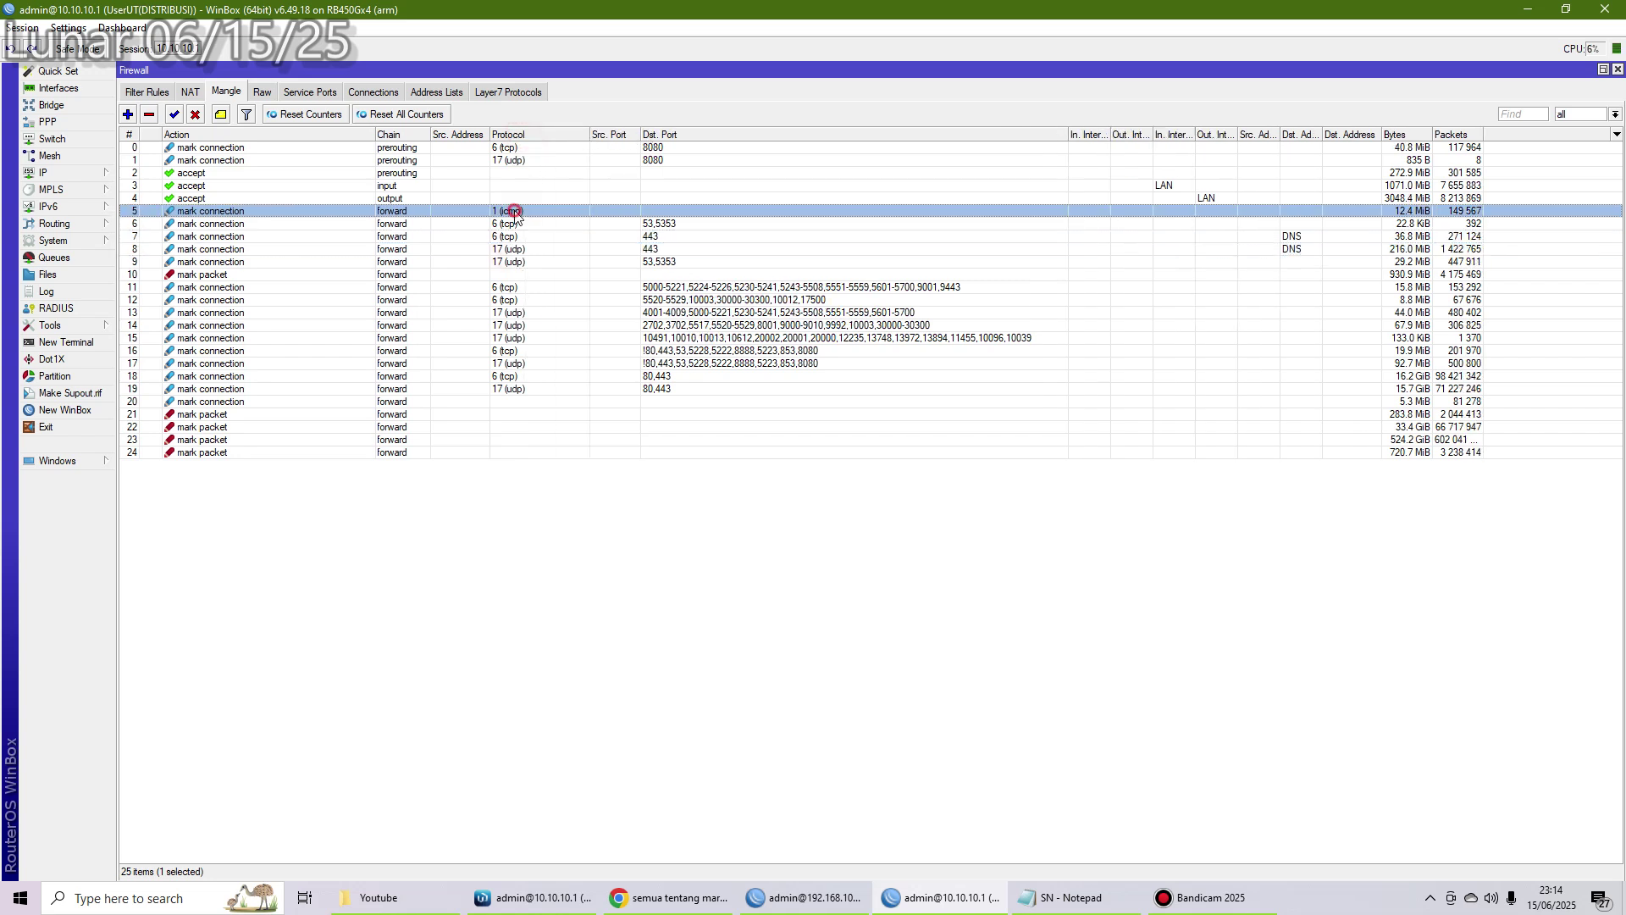
{"action": "double_click", "coordinate": [831, 375]}
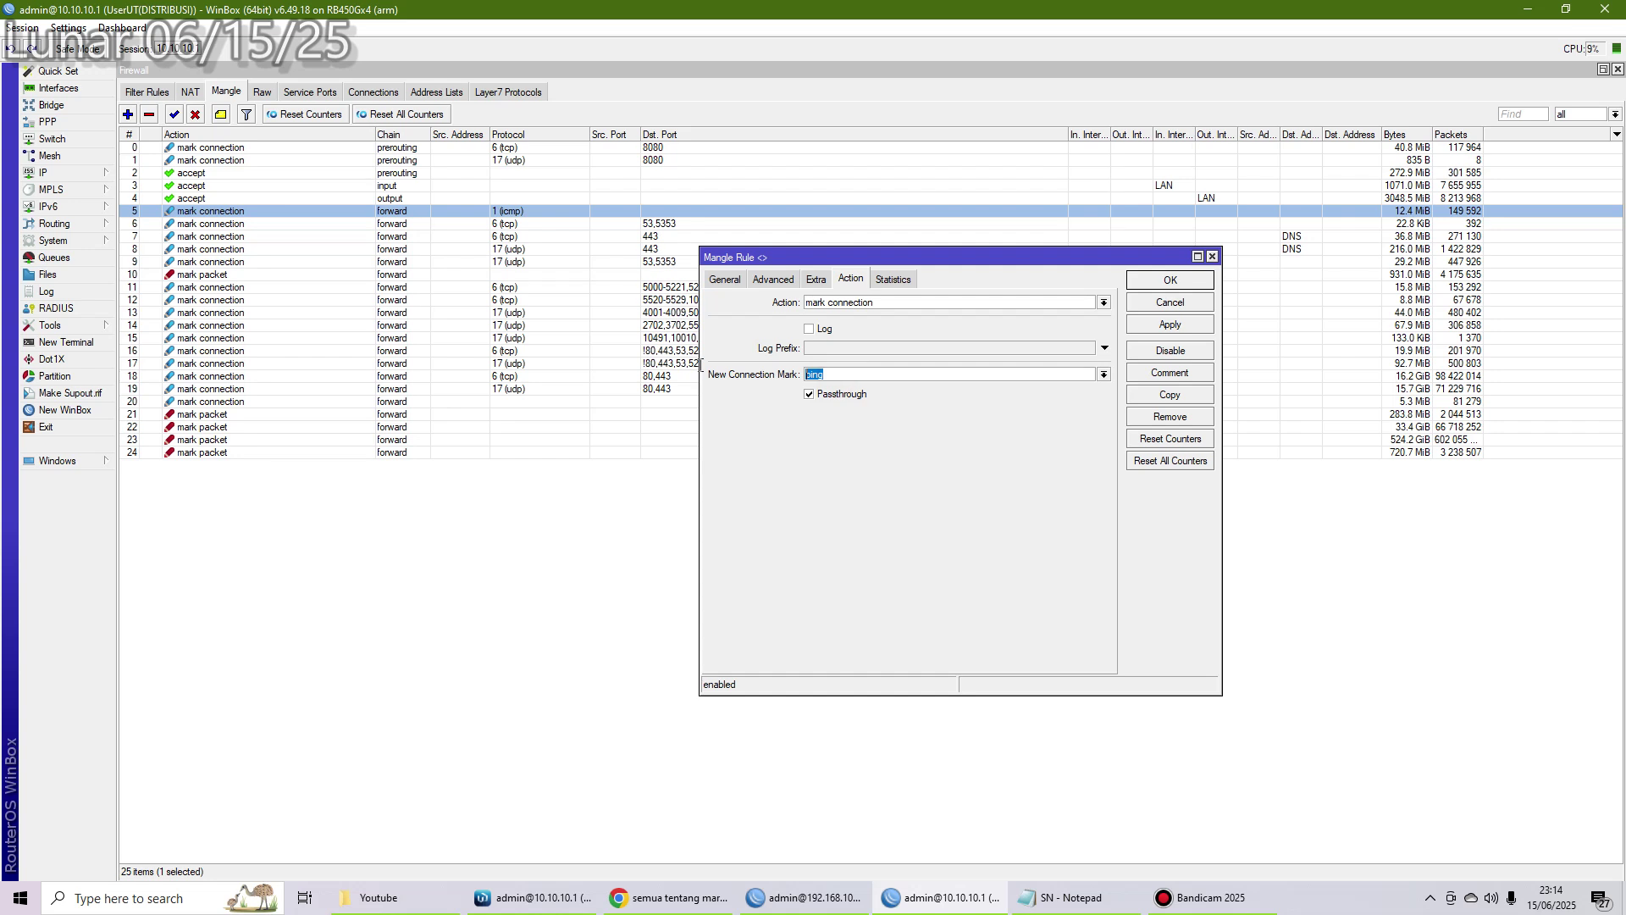
{"action": "left_click", "coordinate": [842, 377]}
{"action": "left_click_drag", "start_coordinate": [850, 377], "coordinate": [762, 378]}
{"action": "left_click", "coordinate": [1211, 255]}
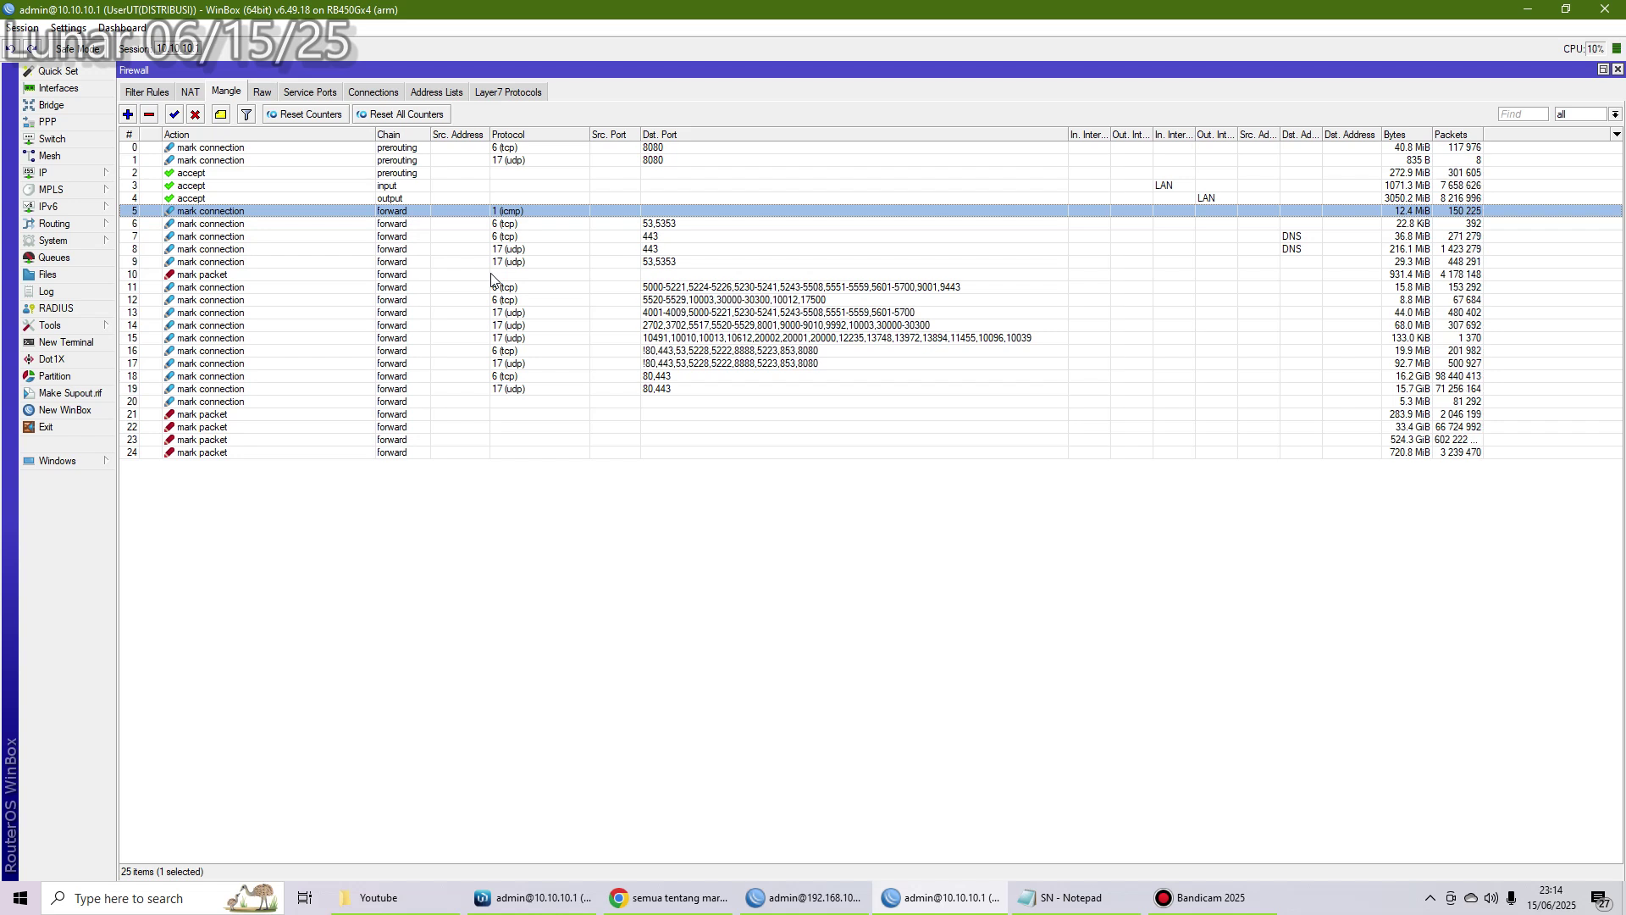
{"action": "double_click", "coordinate": [508, 211]}
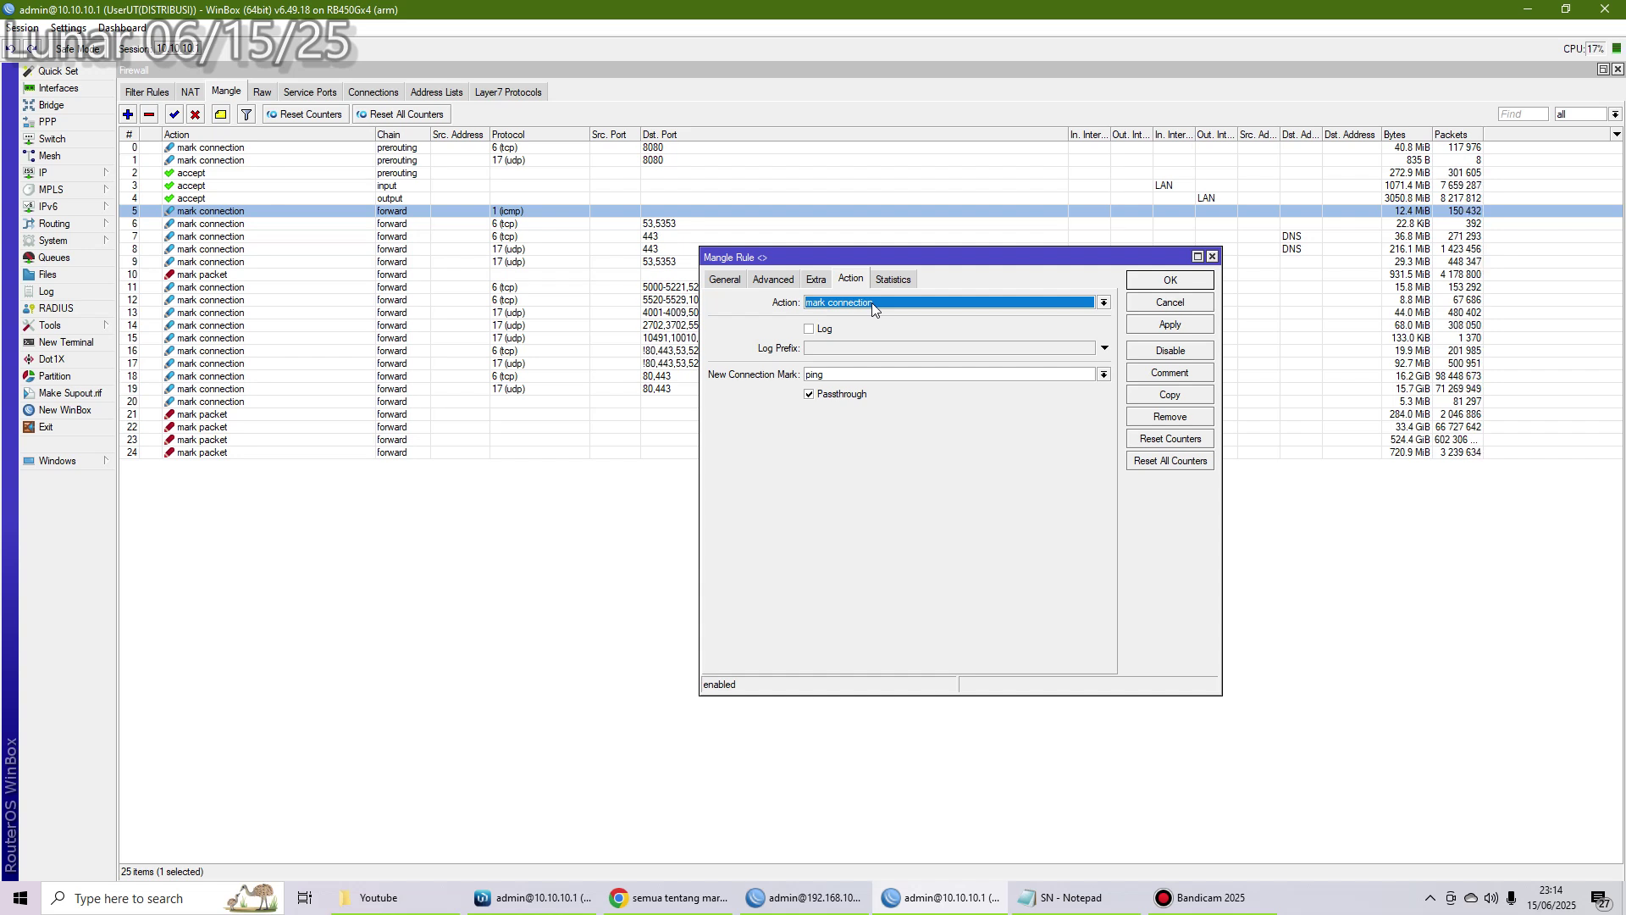
{"action": "left_click", "coordinate": [1212, 256]}
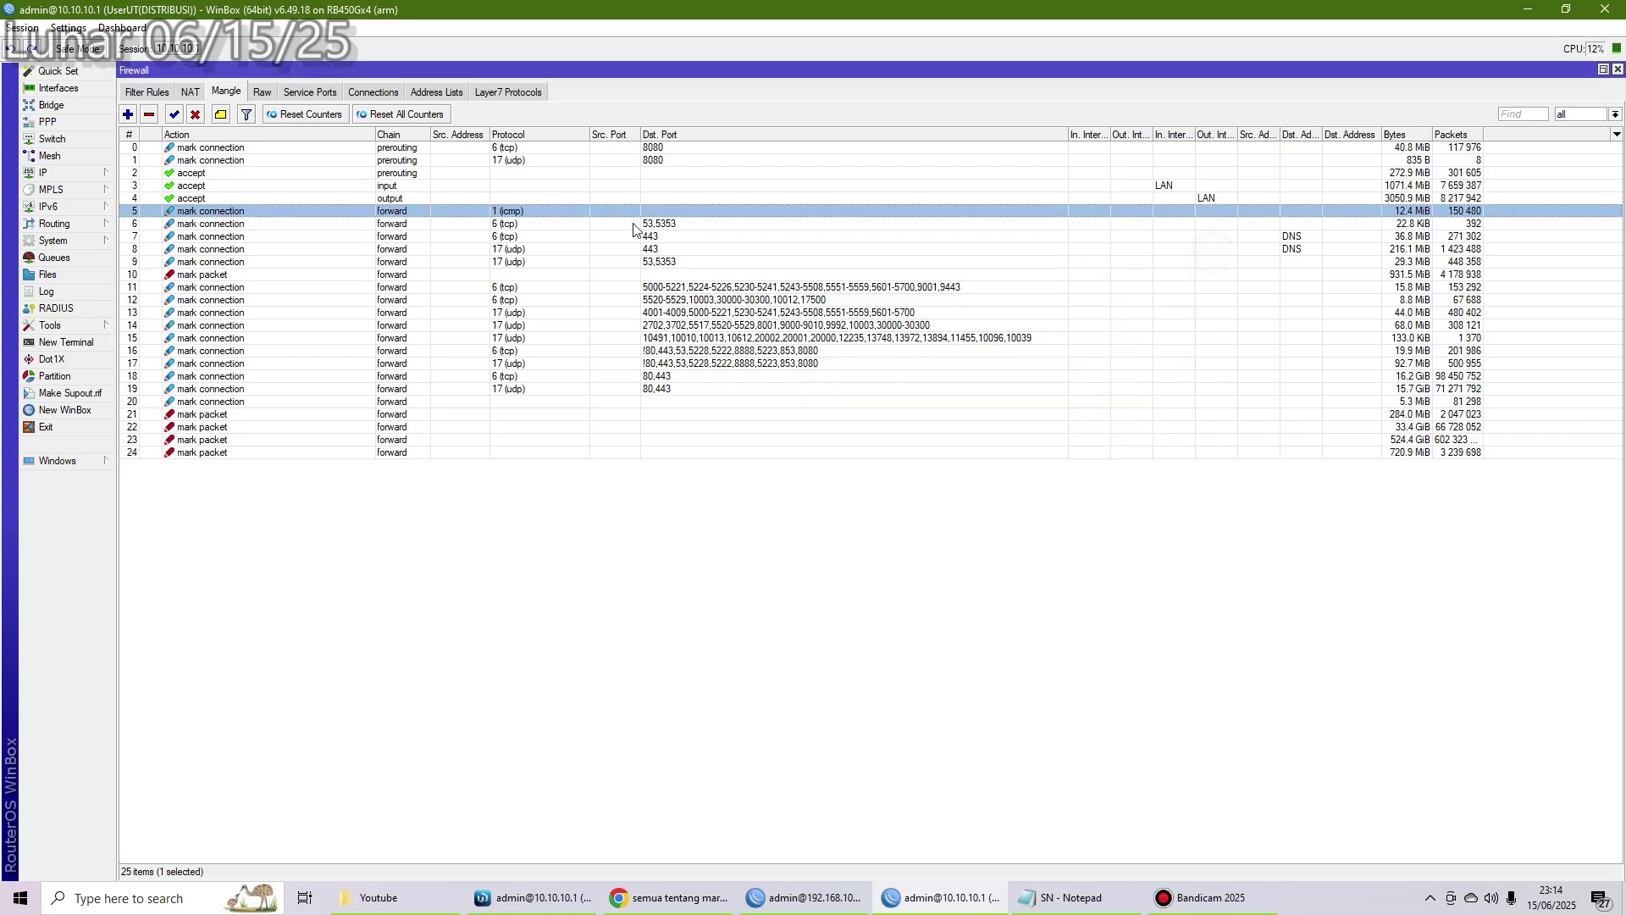
- Open mark packet rule 10, review its chain and connection mark condition, and close it unchanged
{"action": "double_click", "coordinate": [520, 276]}
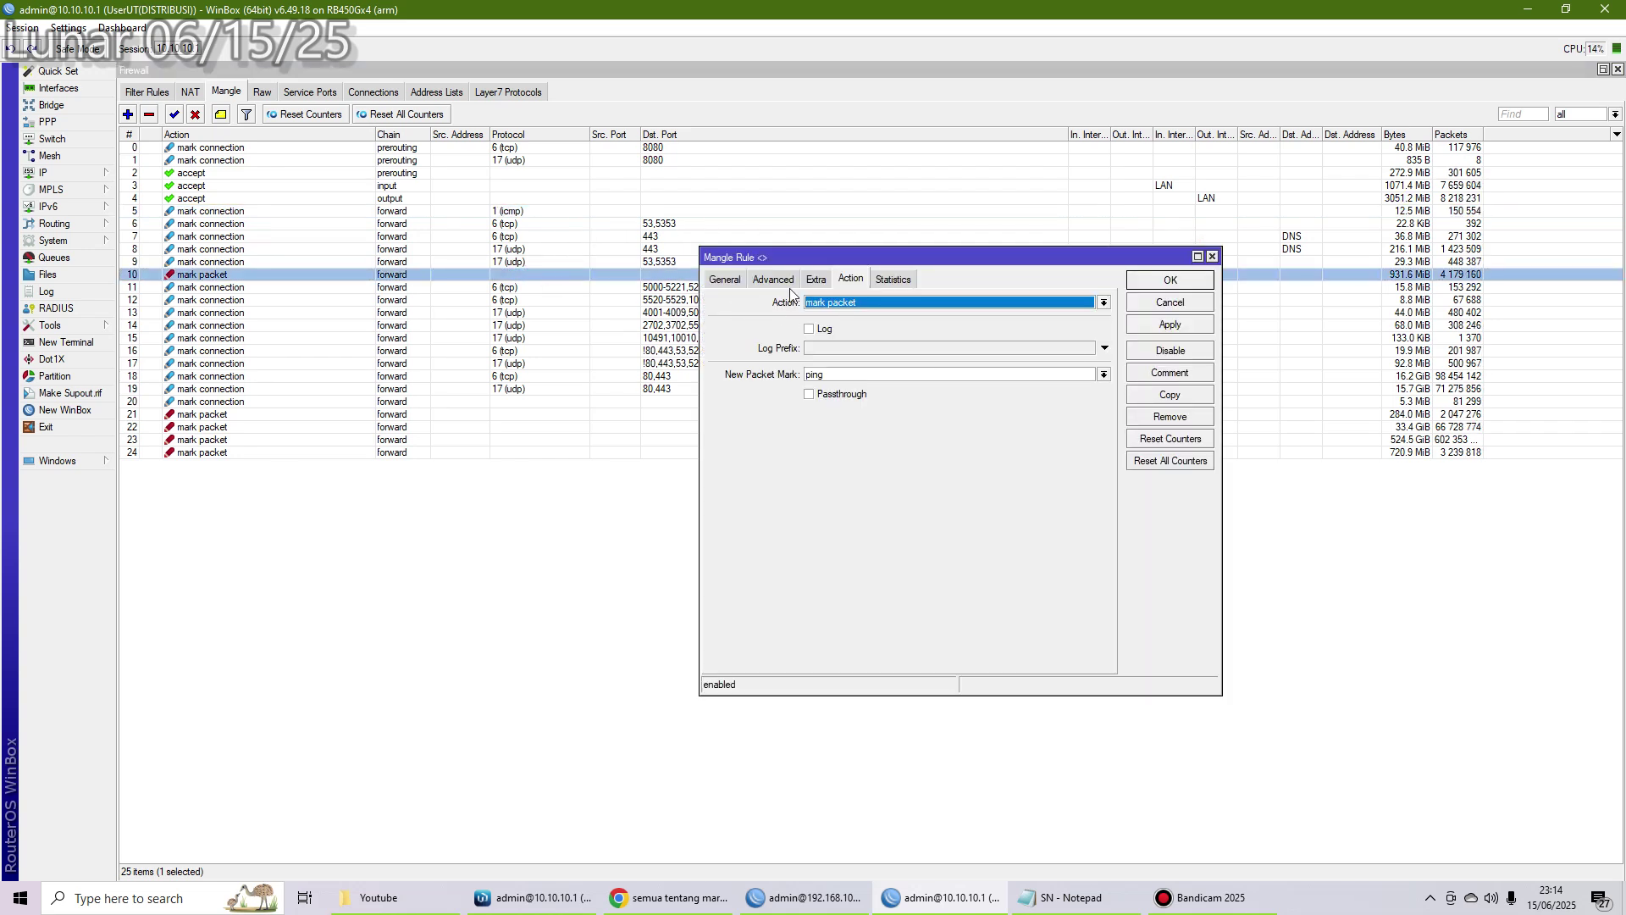
{"action": "left_click", "coordinate": [738, 281]}
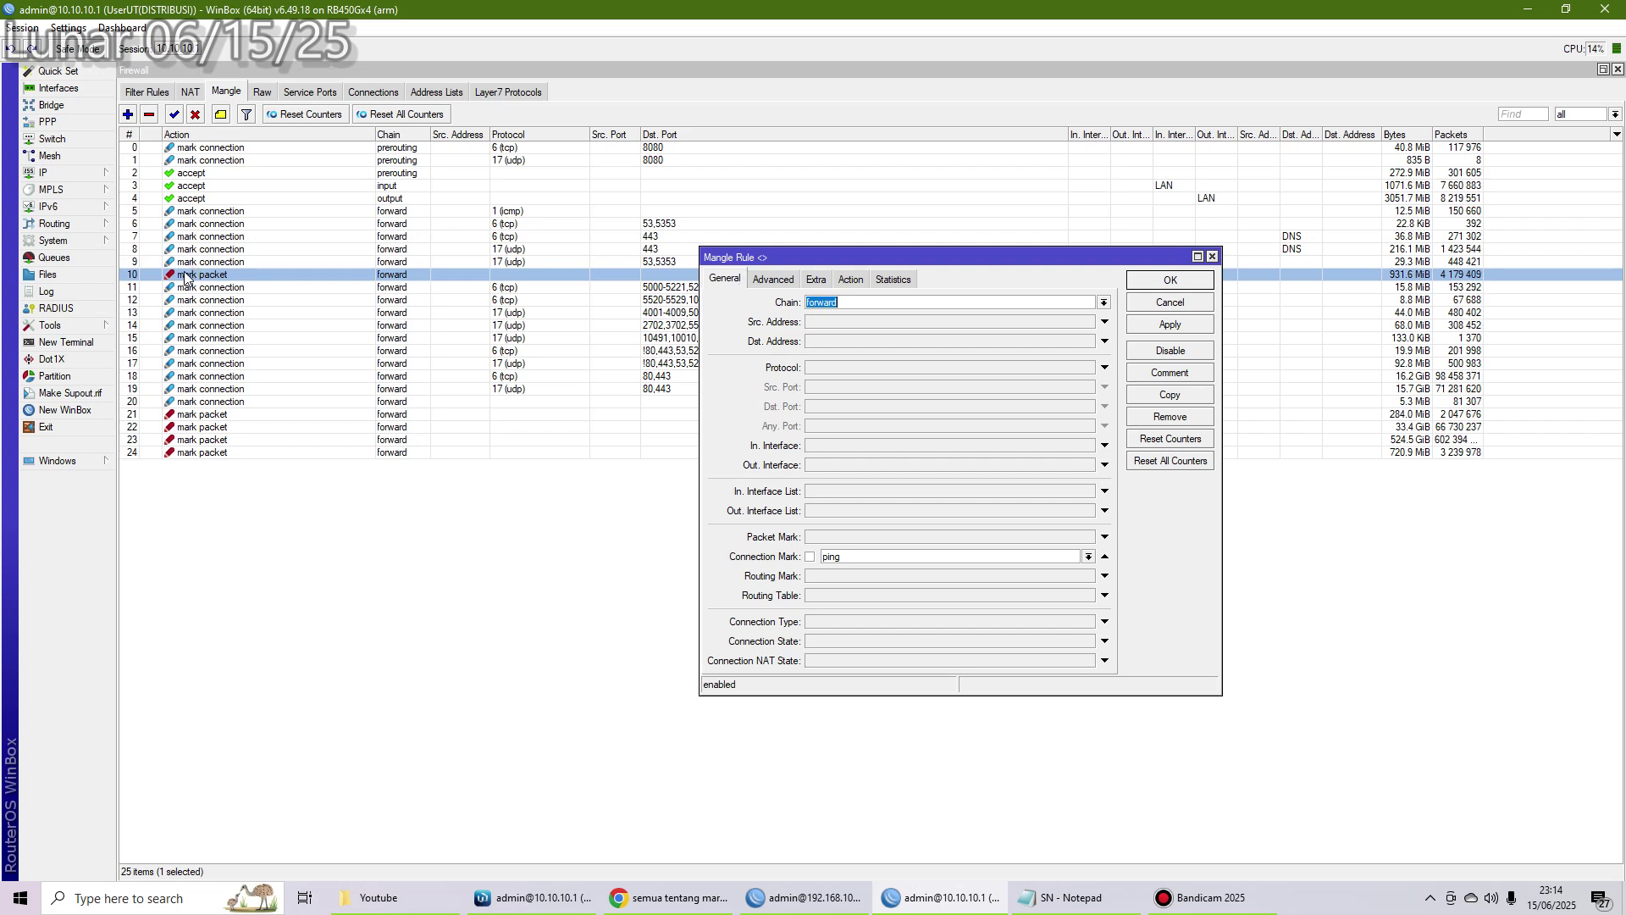
{"action": "left_click", "coordinate": [1210, 257]}
- Reopen mark packet rule 10, try a TCP protocol match, and clear the protocol condition
{"action": "double_click", "coordinate": [429, 273]}
{"action": "left_click", "coordinate": [827, 367]}
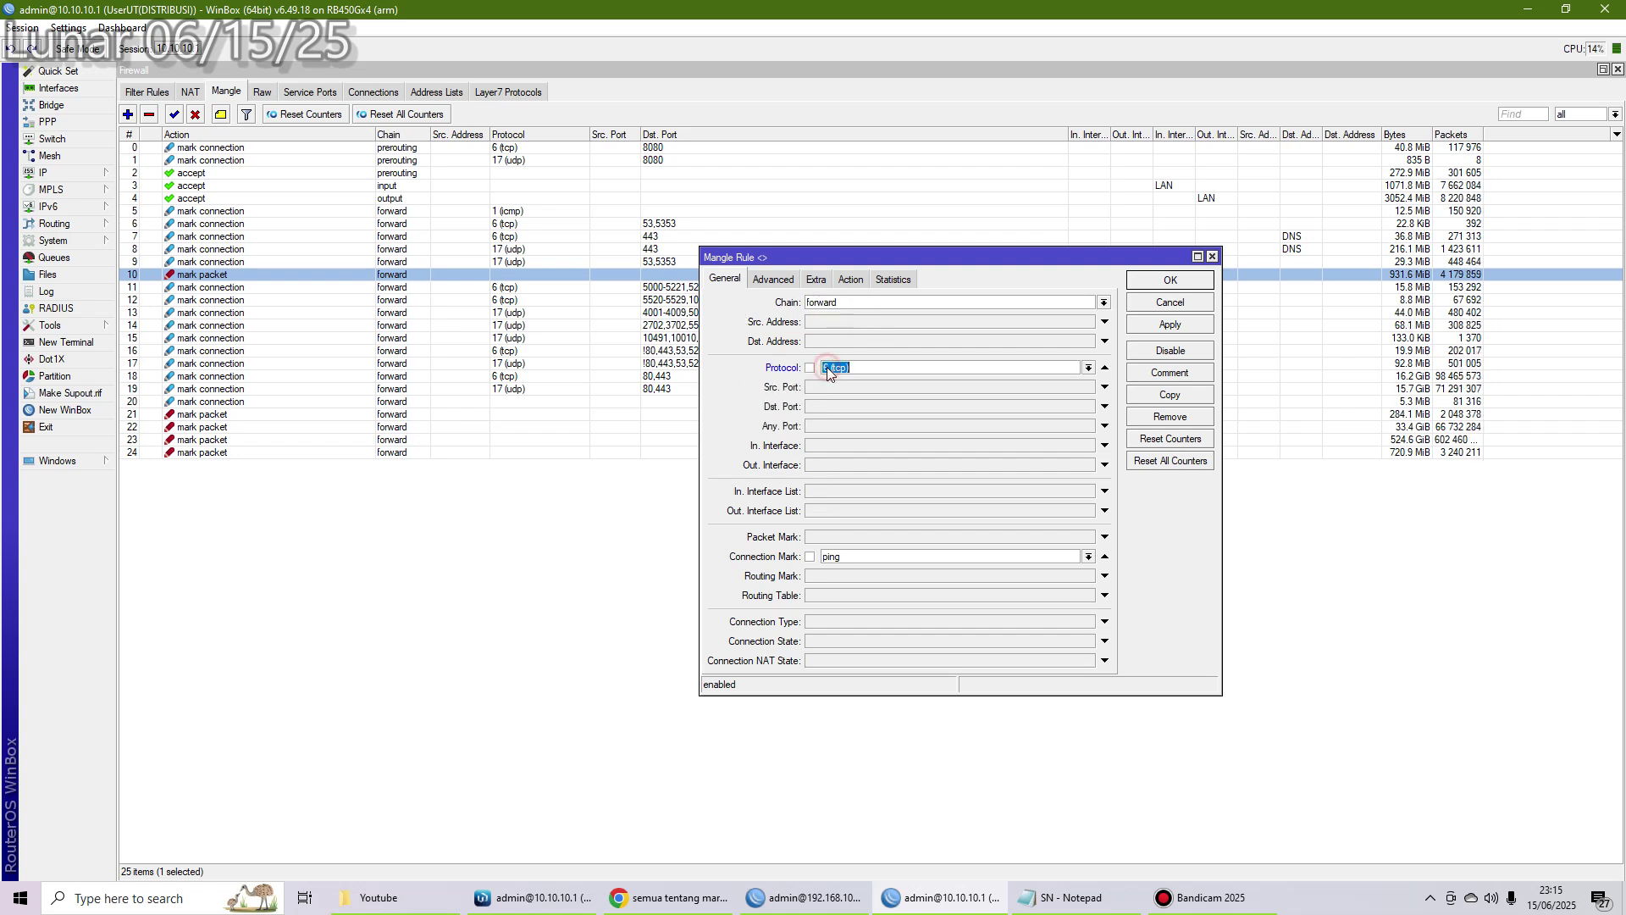
{"action": "left_click", "coordinate": [1105, 368]}
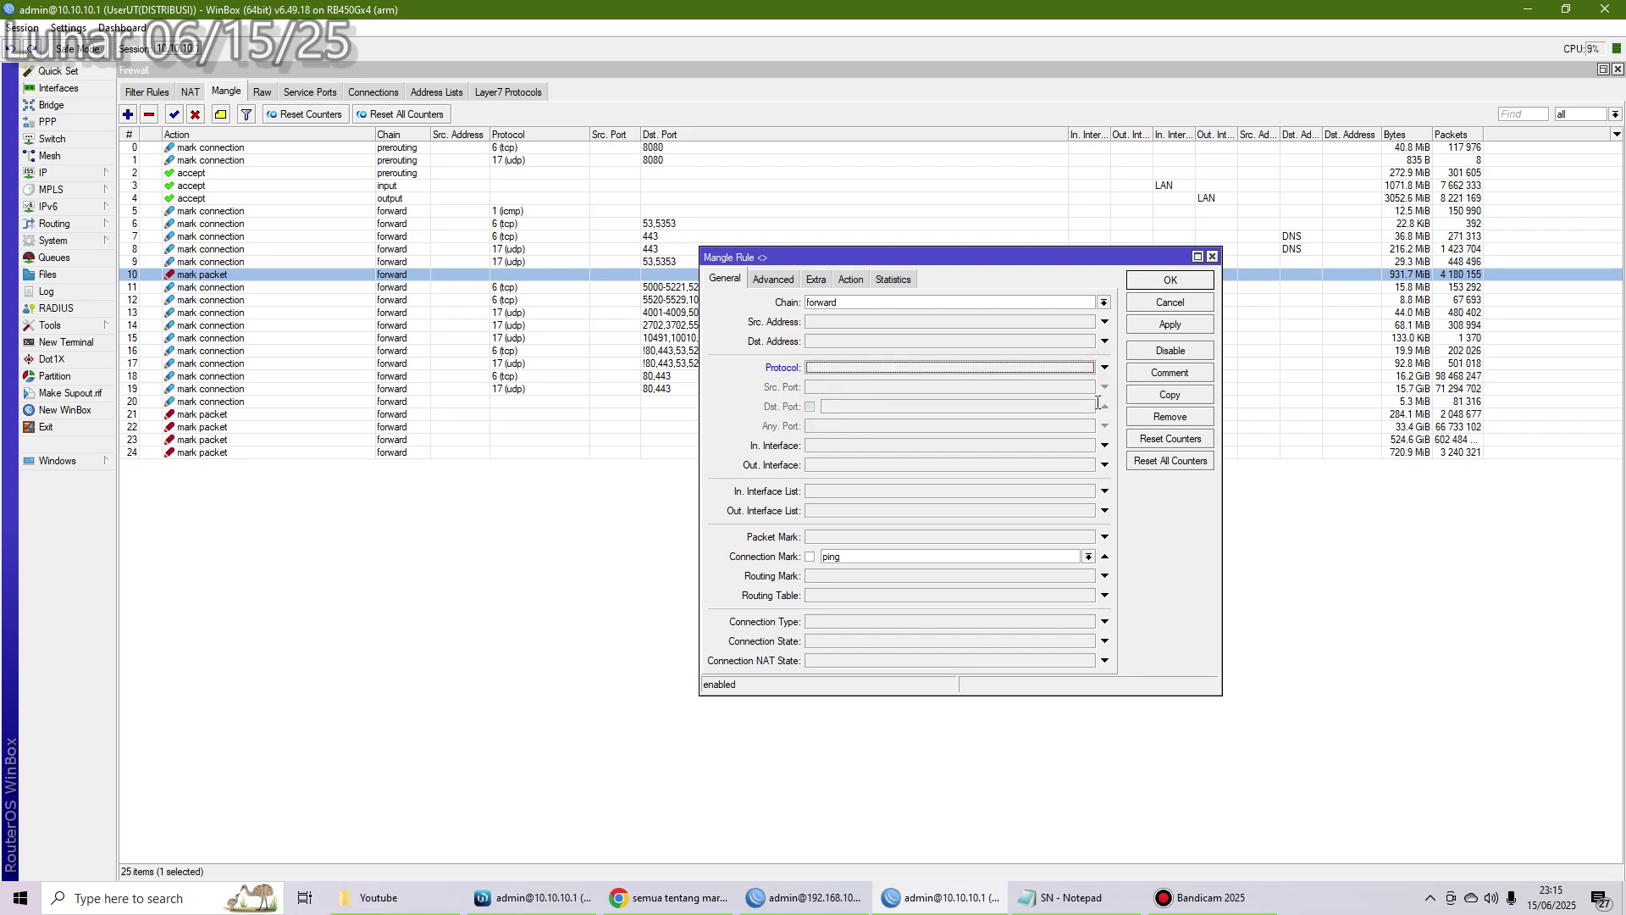
- Reselect ping as the connection mark condition of mark packet rule 10
{"action": "double_click", "coordinate": [855, 559]}
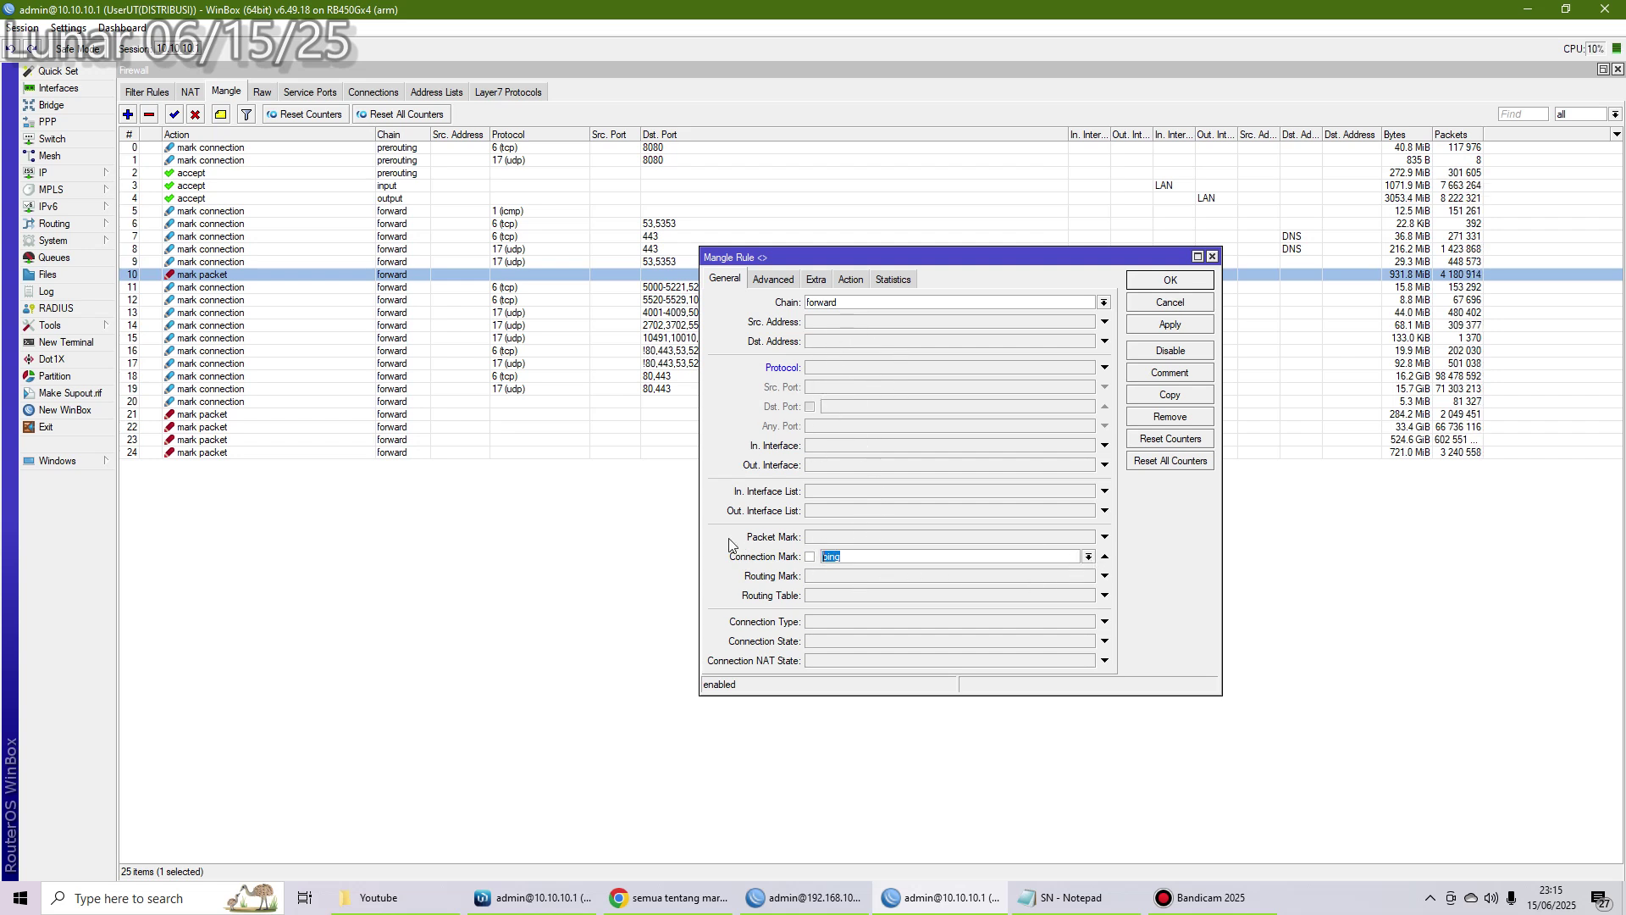
{"action": "left_click", "coordinate": [1088, 556]}
{"action": "left_click", "coordinate": [861, 637]}
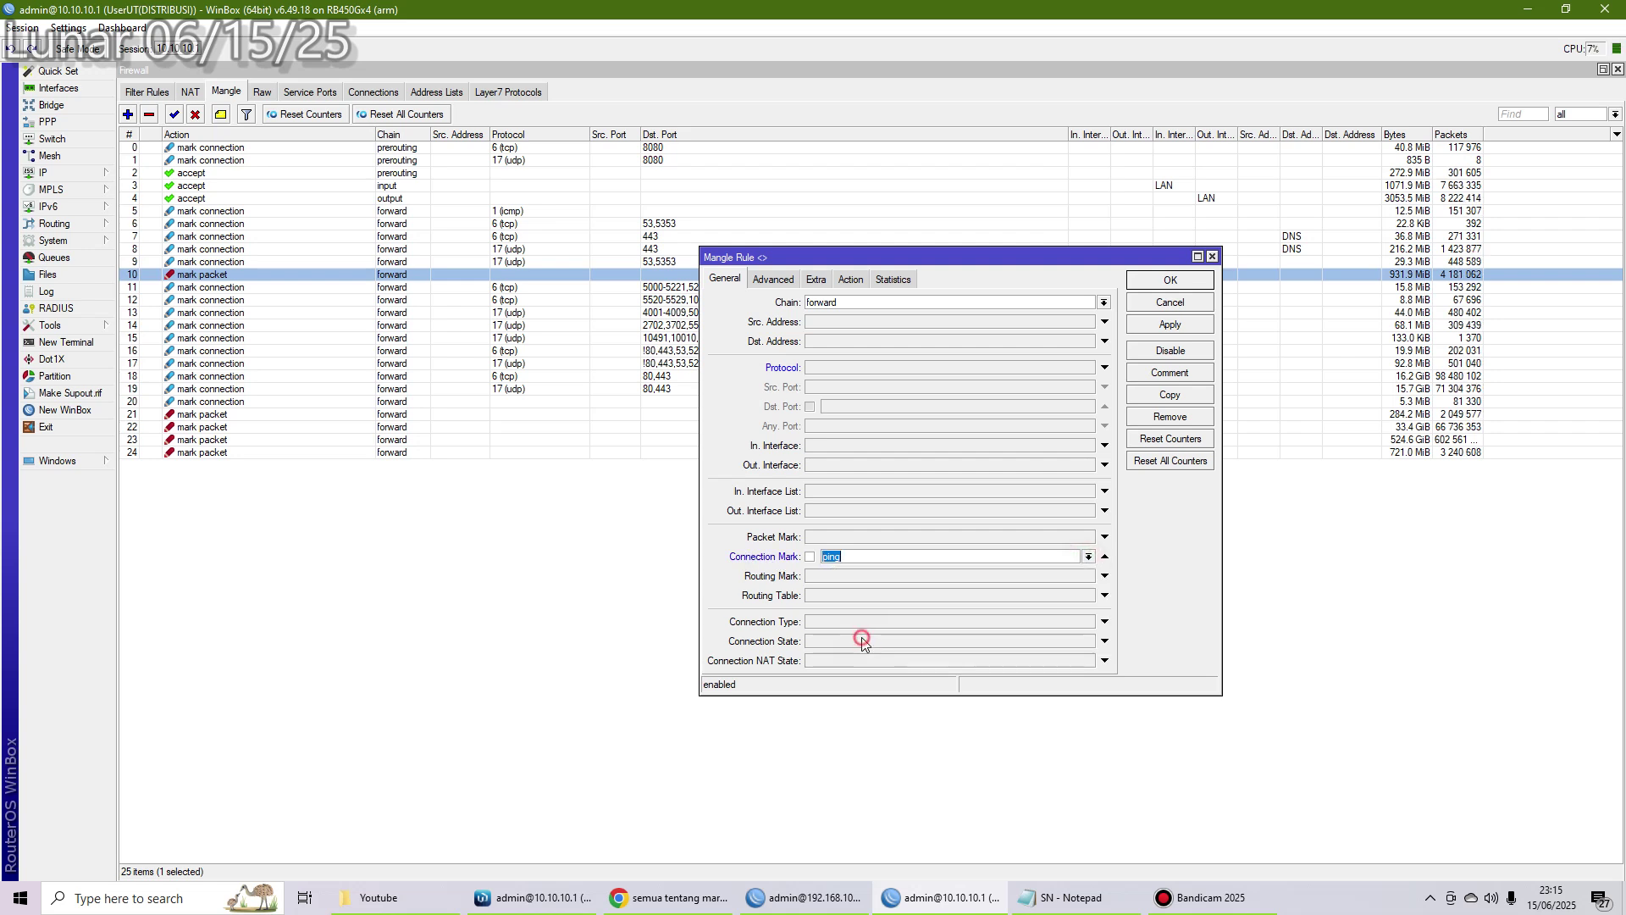
{"action": "left_click", "coordinate": [841, 557]}
- Look through rule 10's advanced and extra conditions, and examine its mark packet action and new packet mark
{"action": "left_click", "coordinate": [772, 280]}
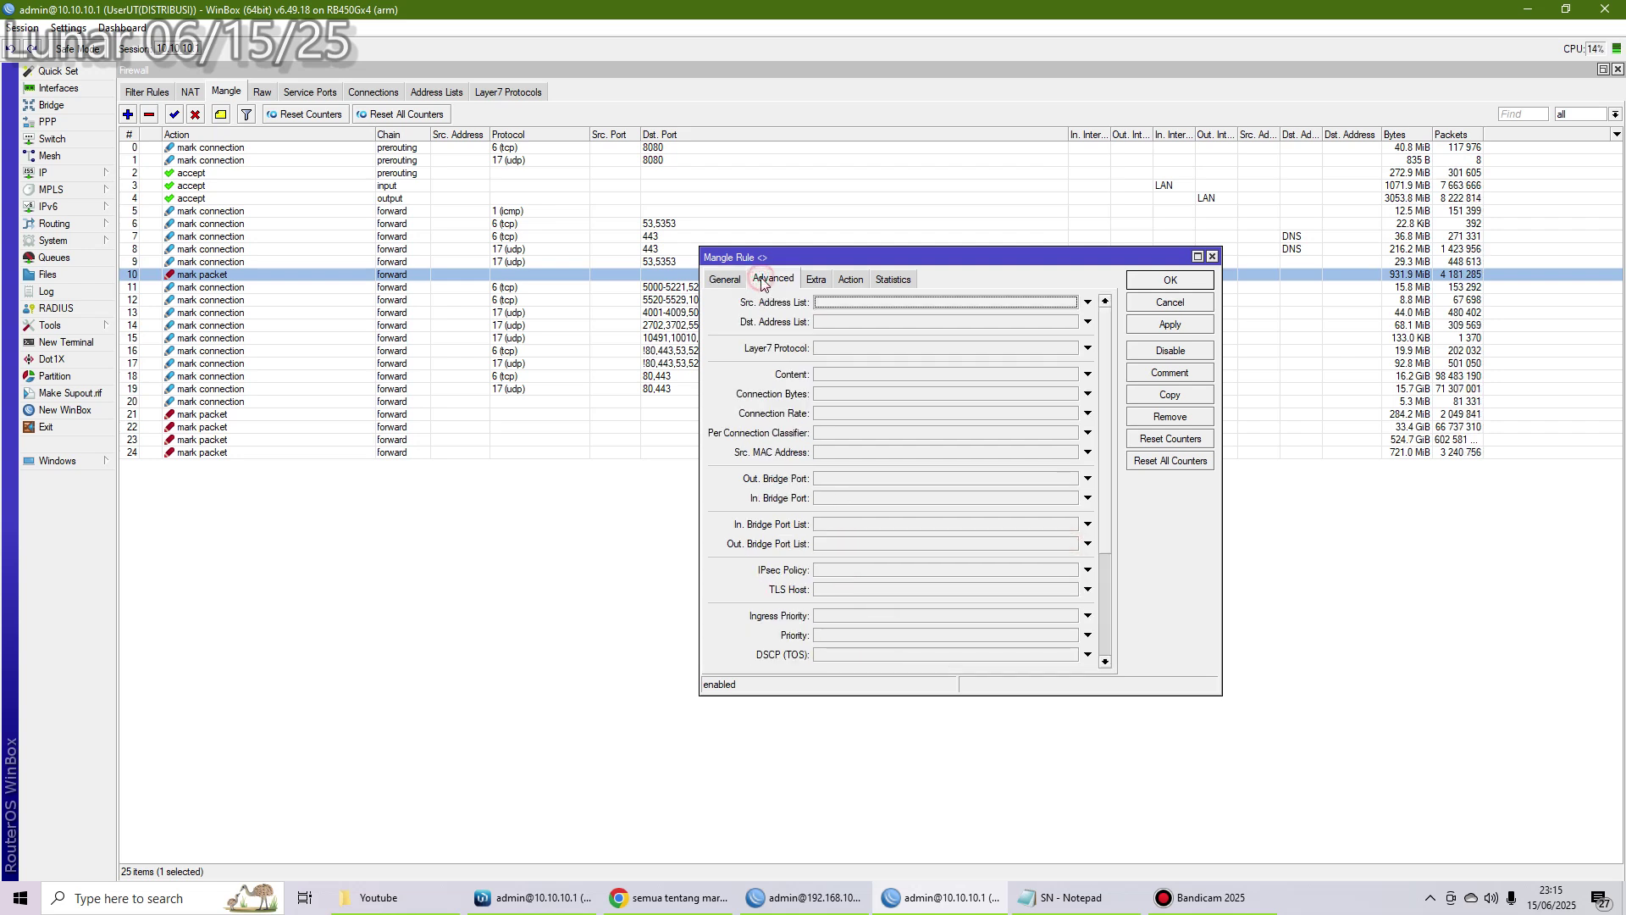
{"action": "left_click", "coordinate": [816, 280]}
{"action": "left_click", "coordinate": [850, 280]}
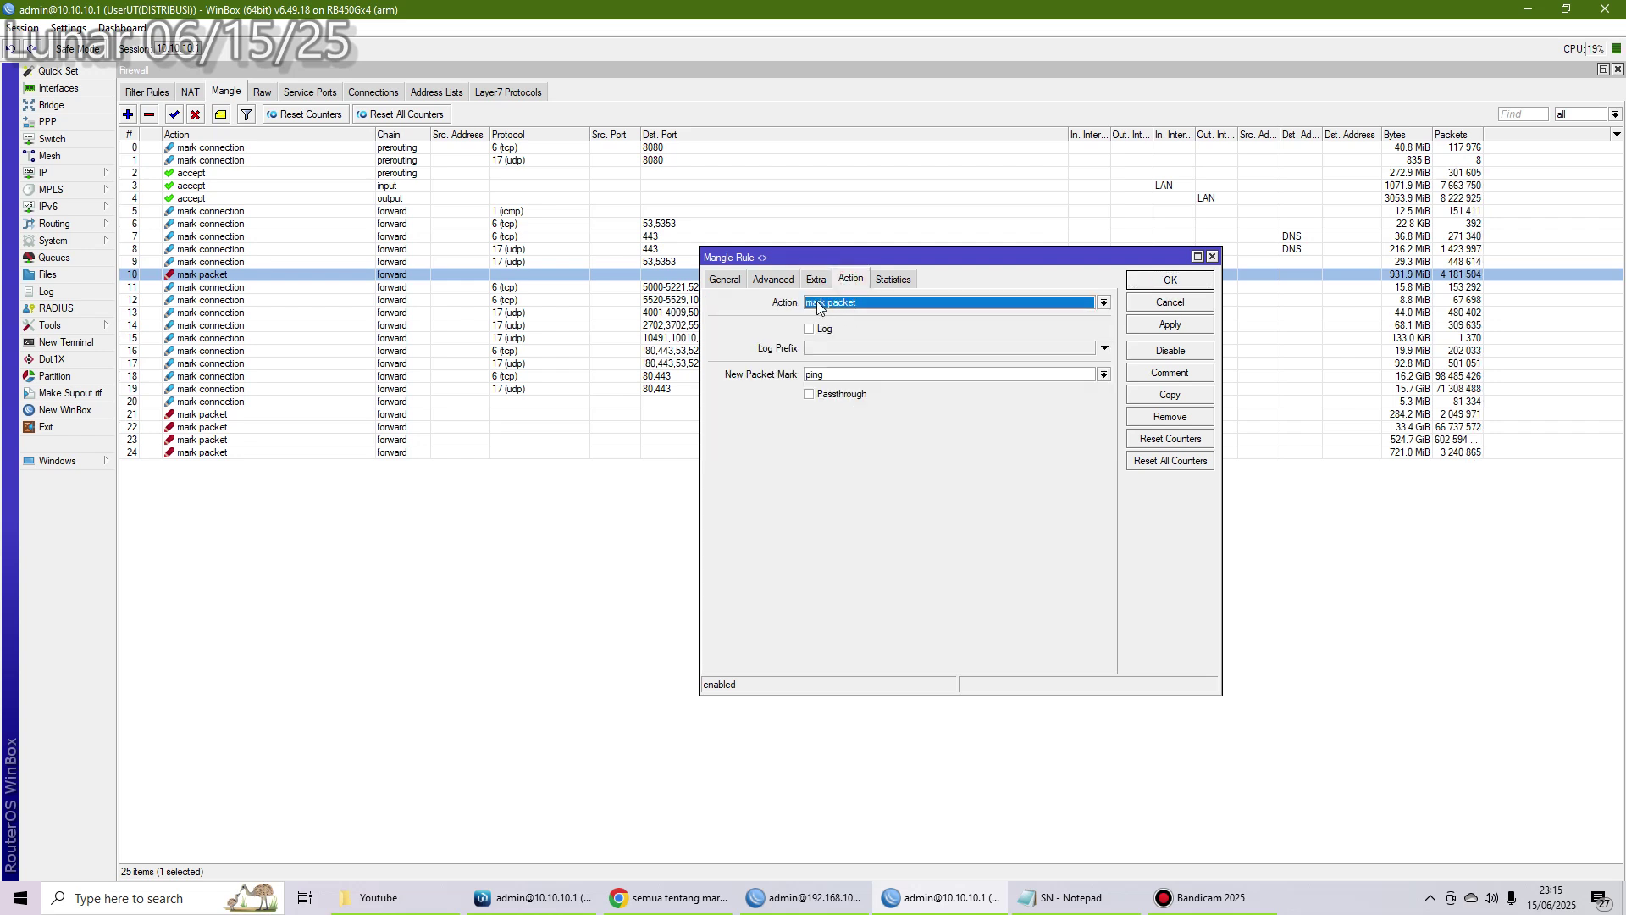
{"action": "left_click", "coordinate": [839, 374]}
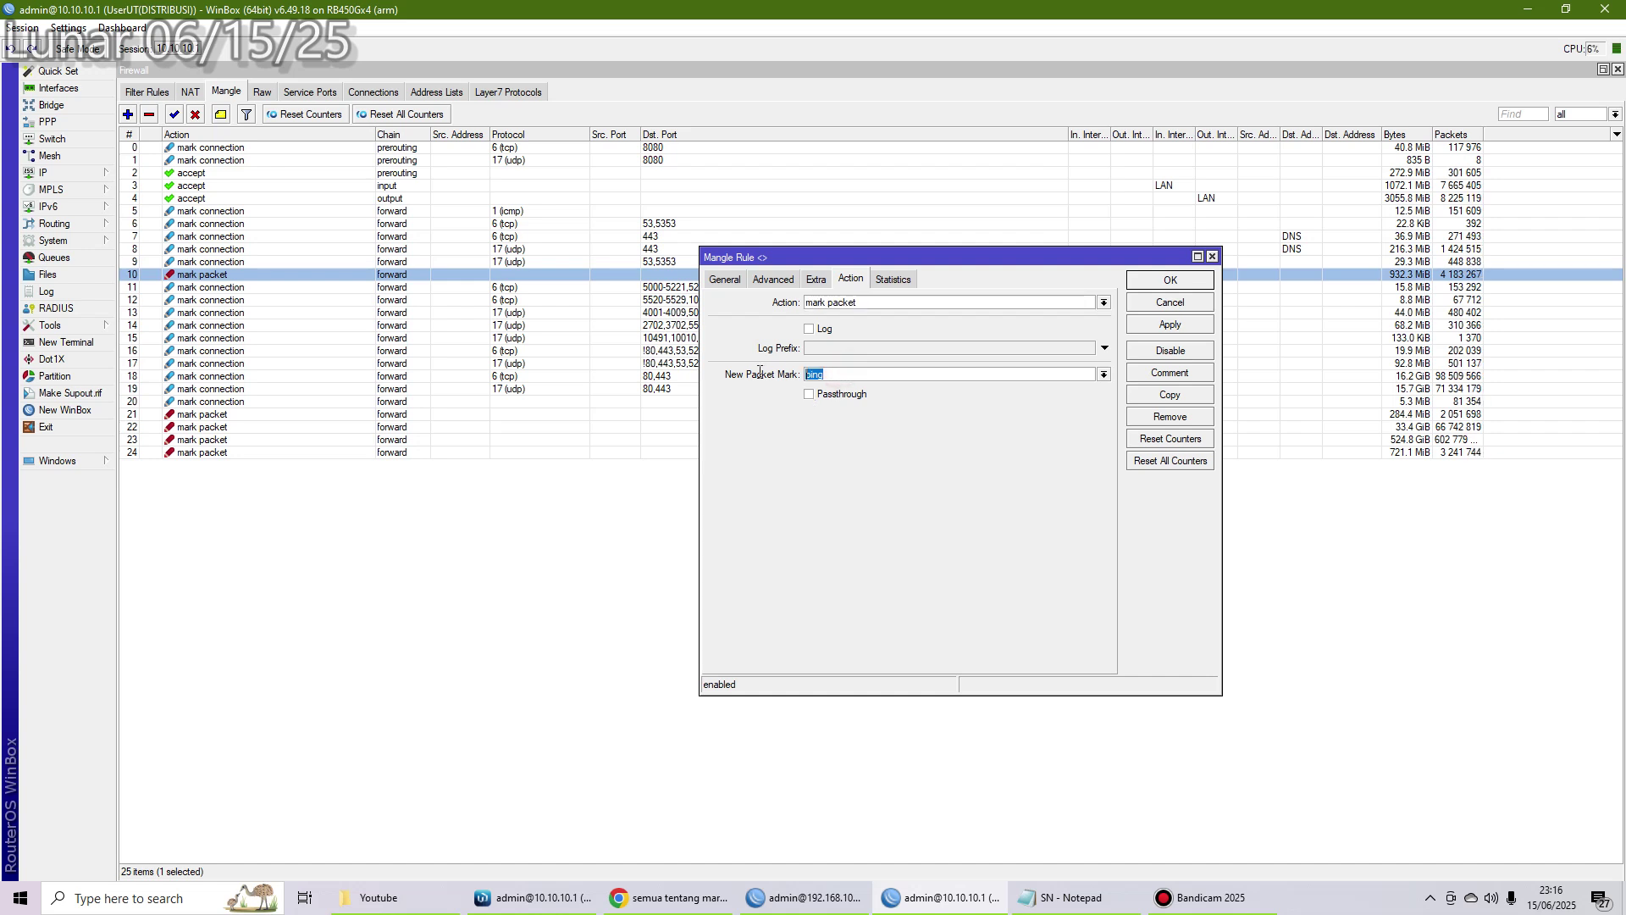
{"action": "left_click", "coordinate": [830, 374]}
{"action": "left_click_drag", "start_coordinate": [842, 374], "coordinate": [640, 330]}
{"action": "left_click", "coordinate": [822, 374]}
{"action": "left_click", "coordinate": [836, 375]}
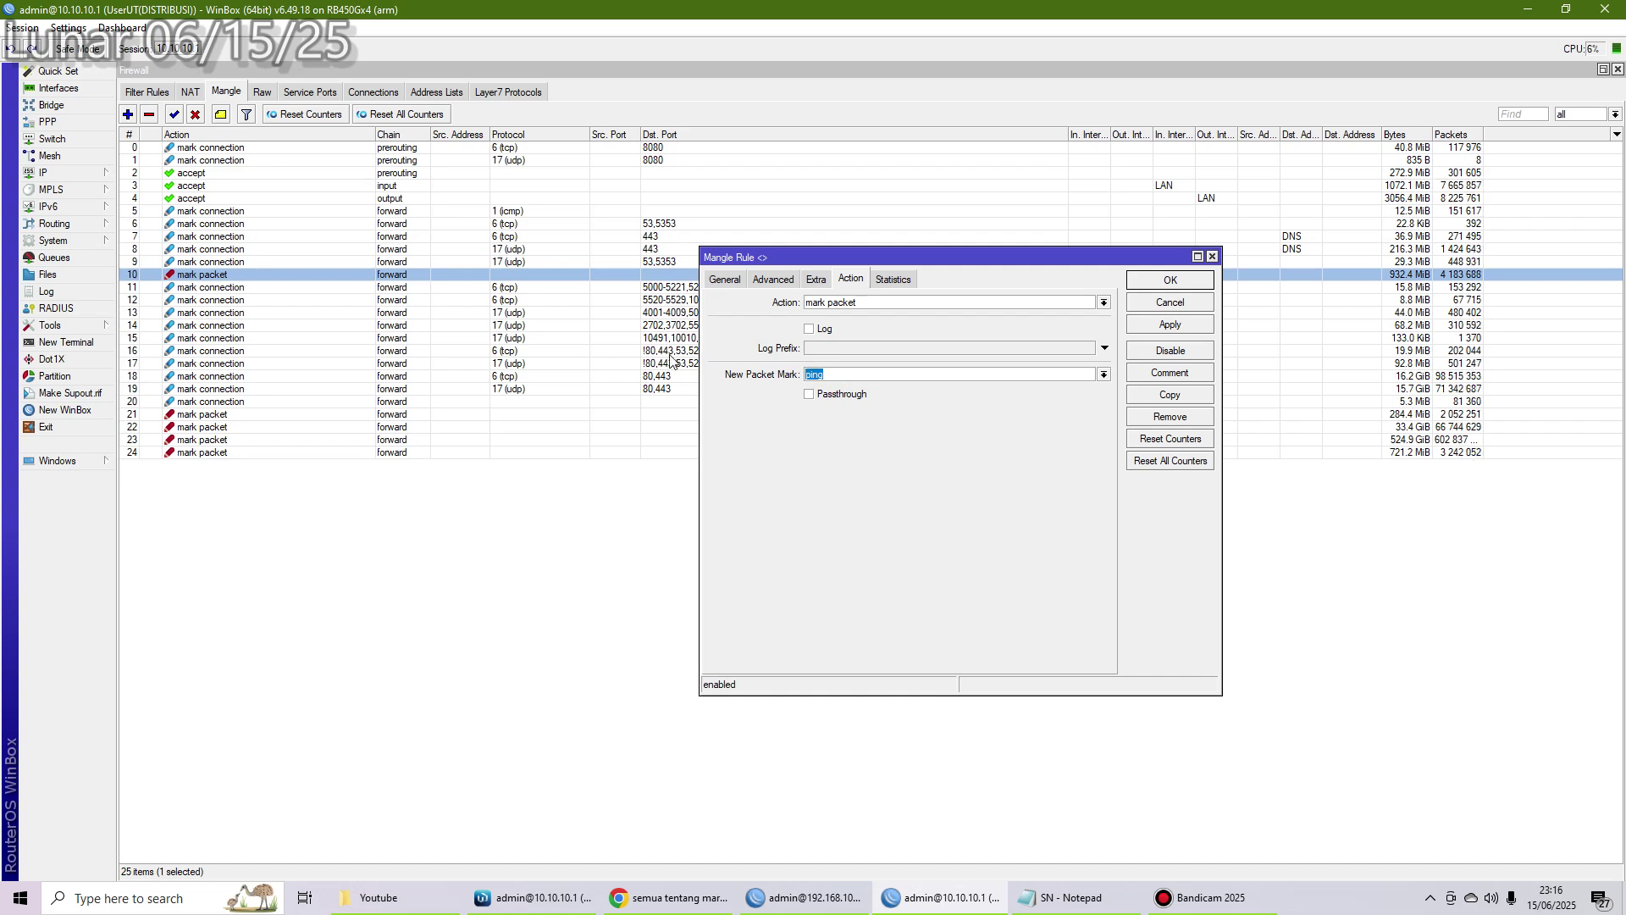
{"action": "left_click", "coordinate": [834, 371]}
- Open the Queue List to view the simple queues, and close it to return to mark packet rule 10
{"action": "left_click", "coordinate": [51, 258]}
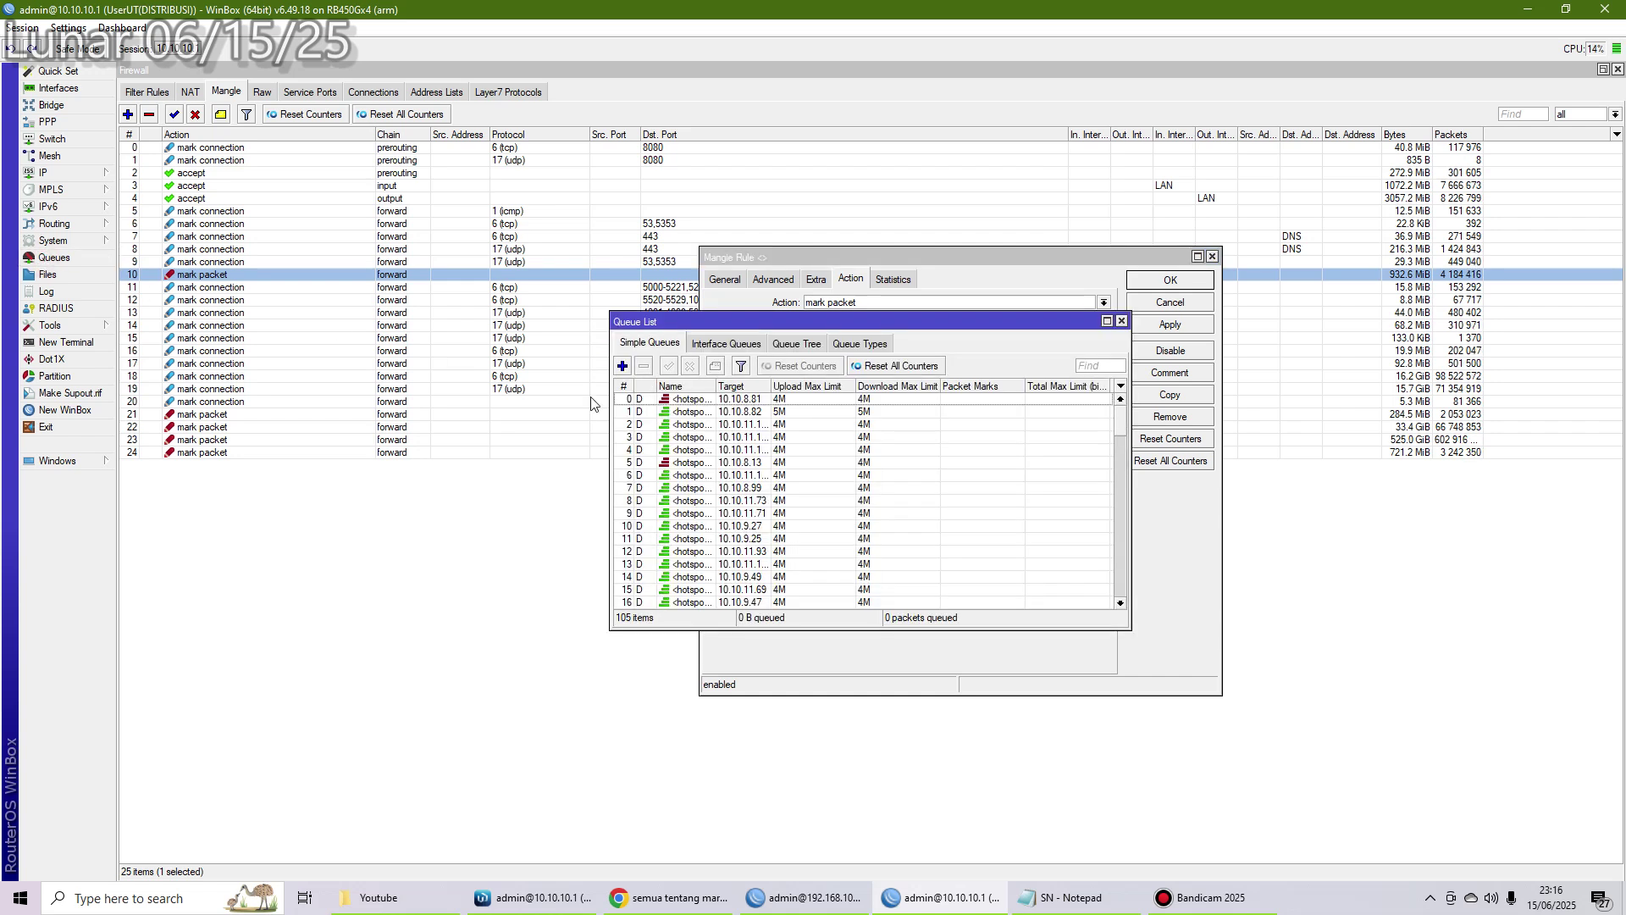
{"action": "left_click", "coordinate": [1121, 322]}
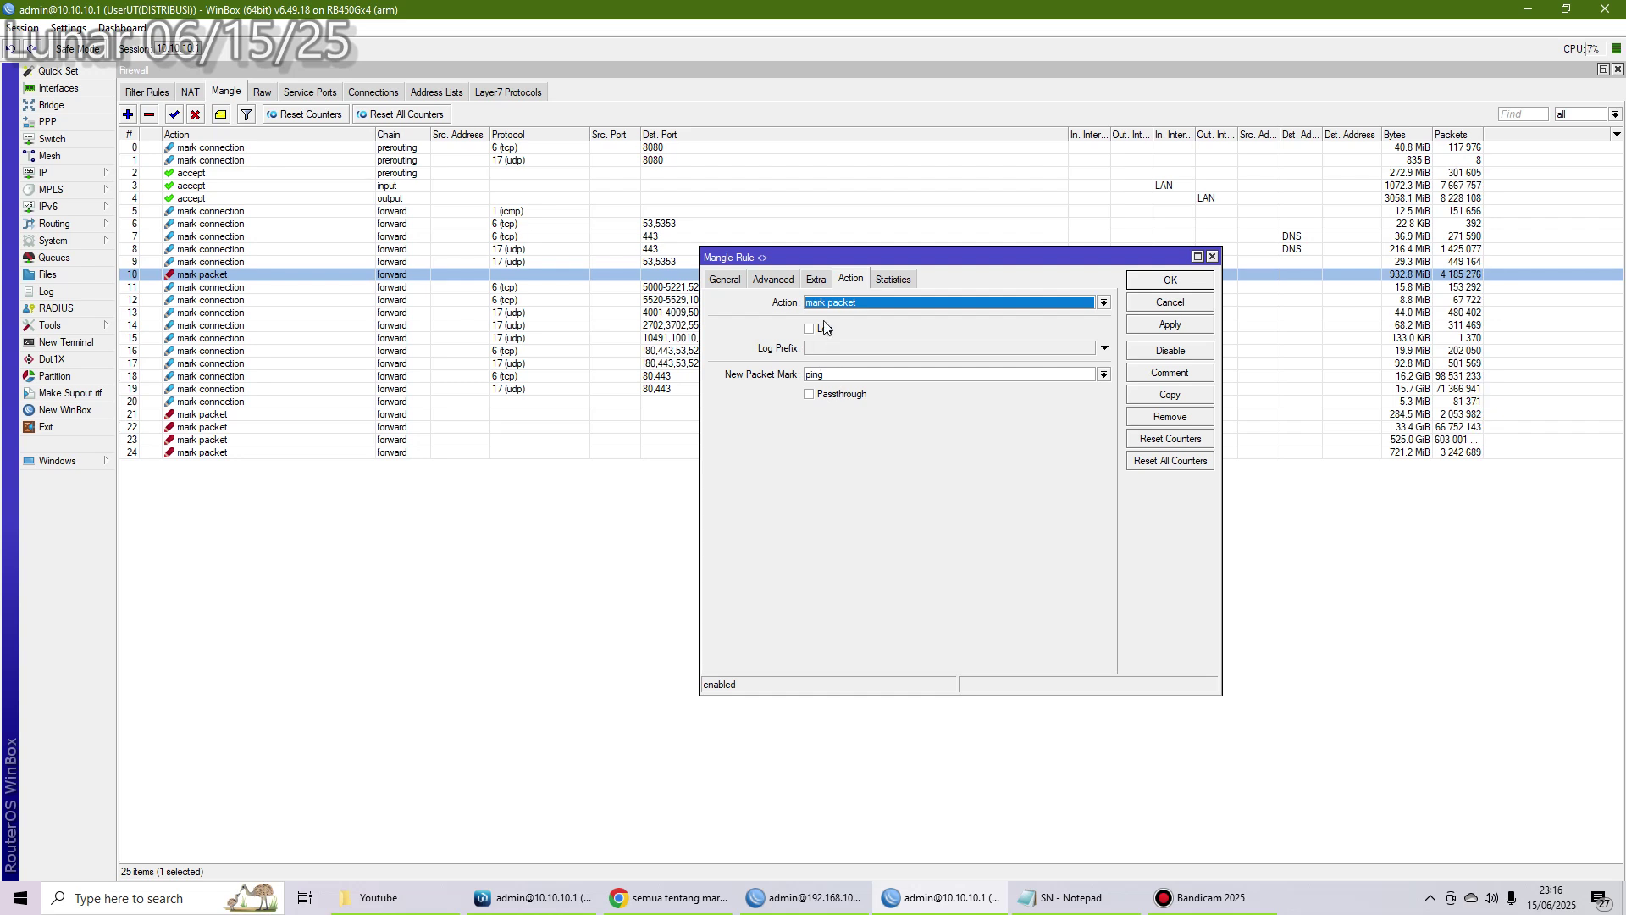
- Examine the new packet mark of mark packet rule 10 and close the rule
{"action": "left_click", "coordinate": [843, 378]}
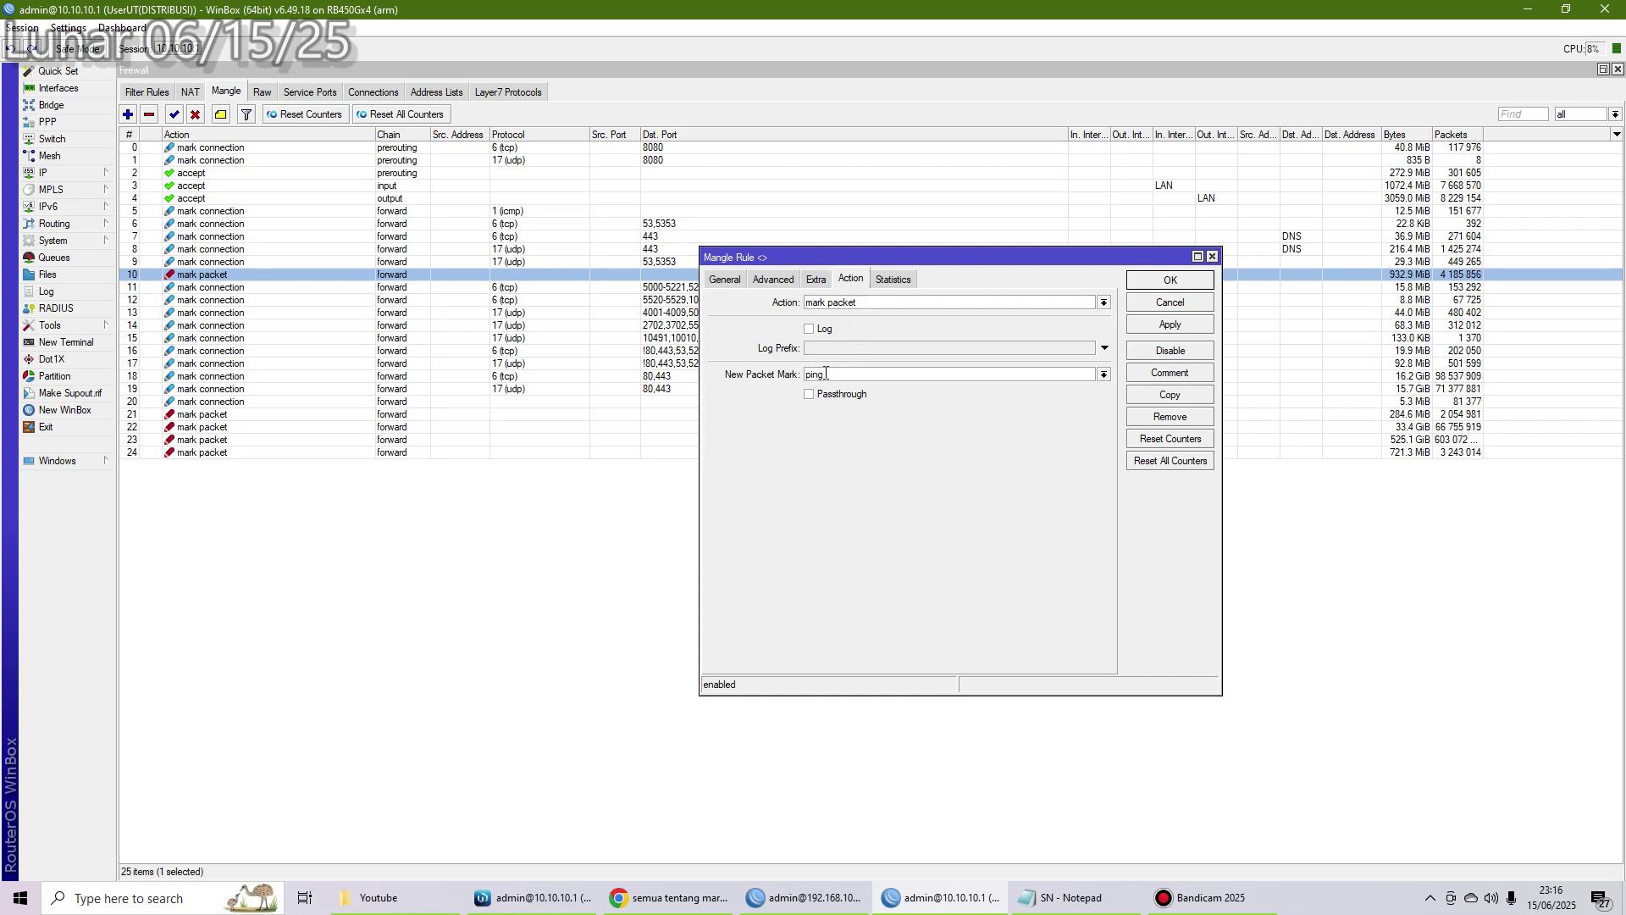
{"action": "left_click_drag", "start_coordinate": [803, 374], "coordinate": [846, 373]}
{"action": "left_click", "coordinate": [1212, 257]}
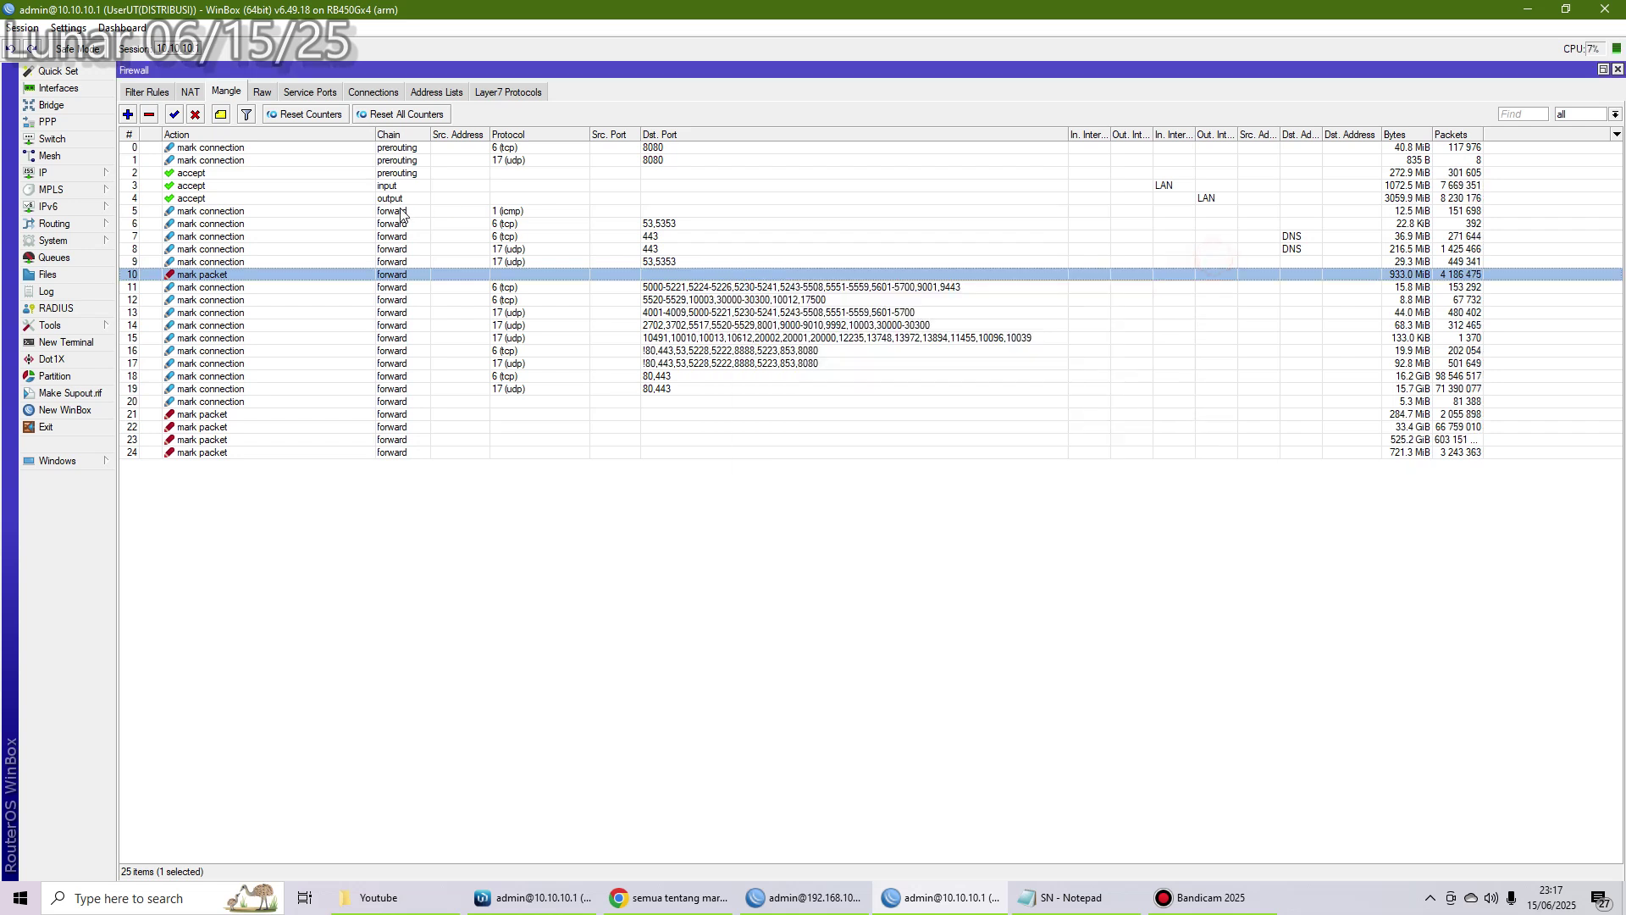
- Reopen mark packet rule 10 and examine its connection mark condition
{"action": "double_click", "coordinate": [216, 277]}
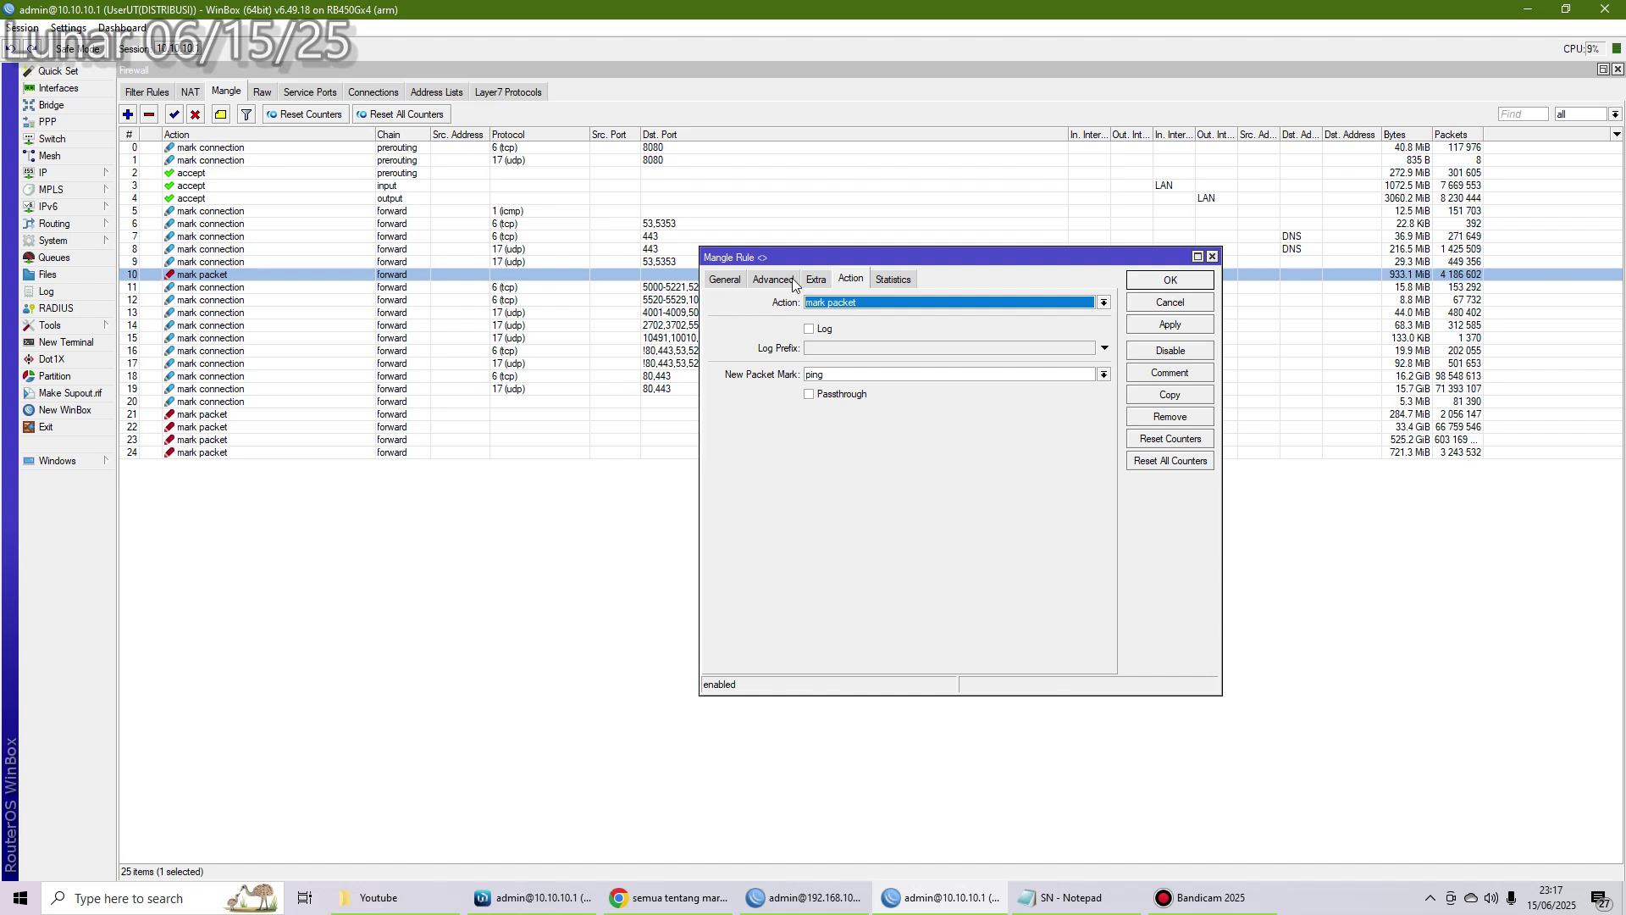
{"action": "left_click", "coordinate": [728, 280]}
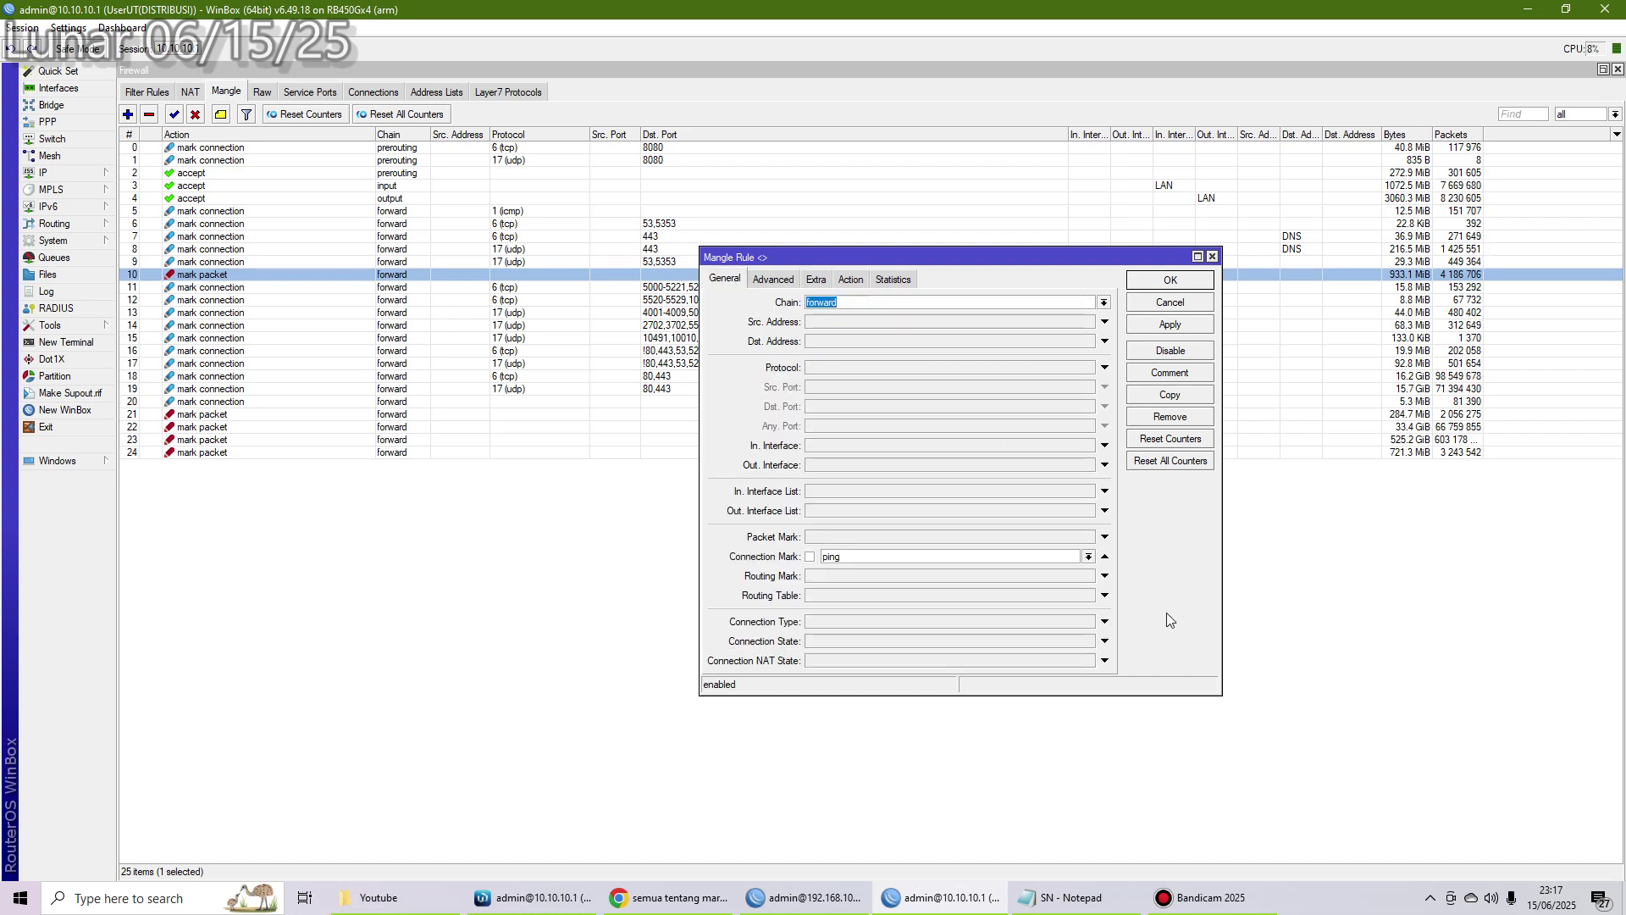
{"action": "double_click", "coordinate": [840, 557]}
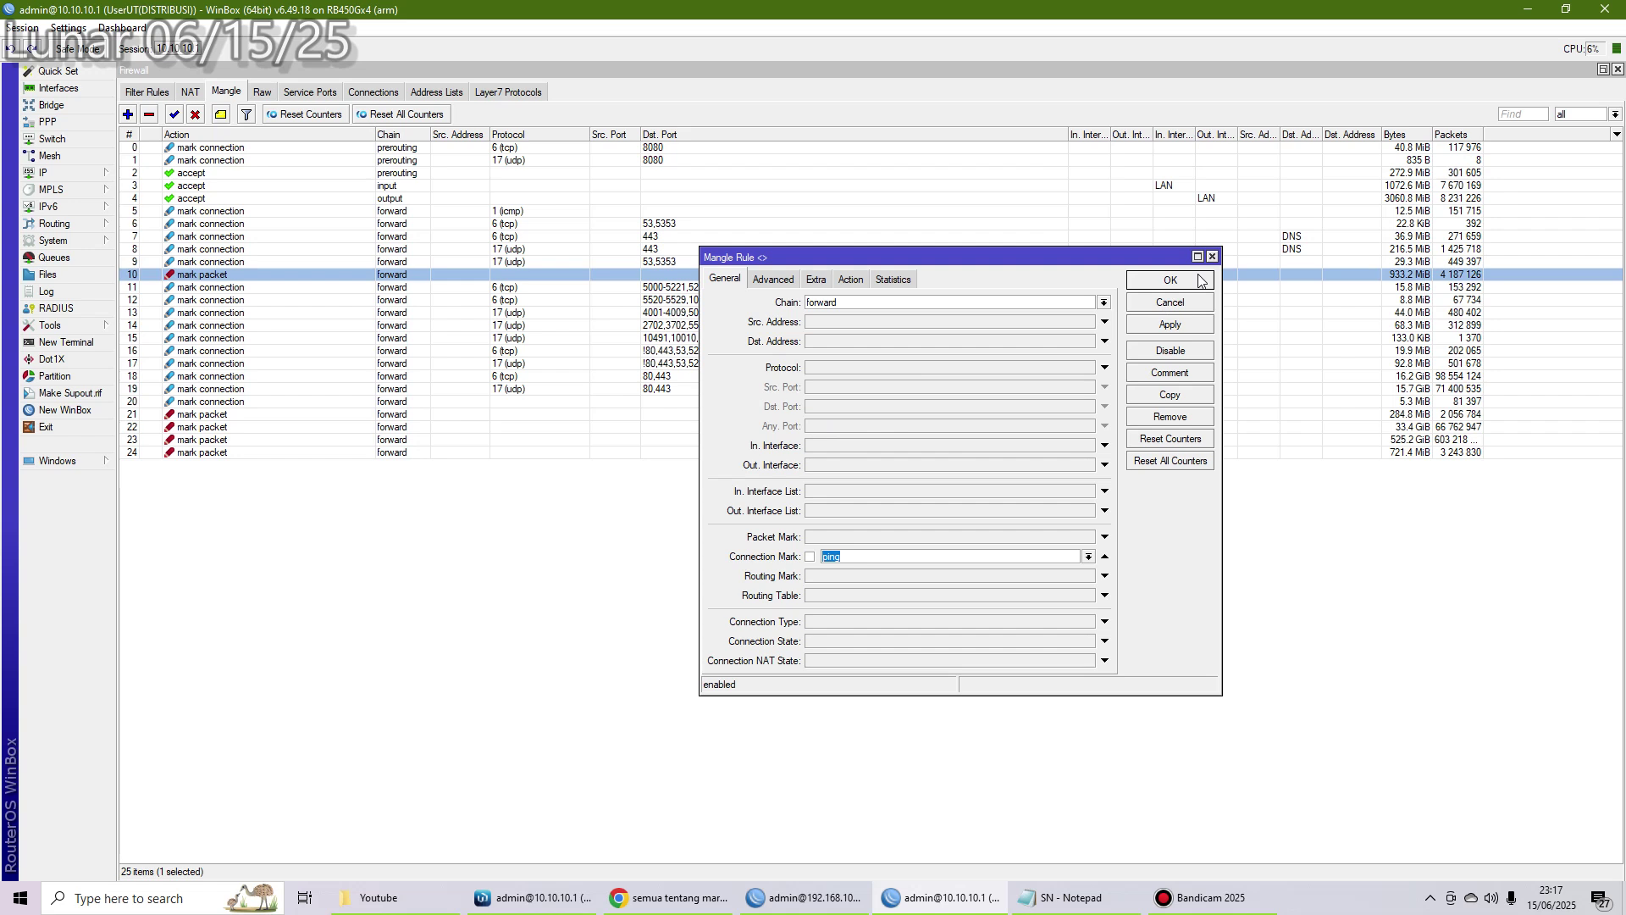
- Try mark routing as rule 10's action with pingroutingmark as the new routing mark, and review the rule's connection mark condition
{"action": "left_click", "coordinate": [851, 279]}
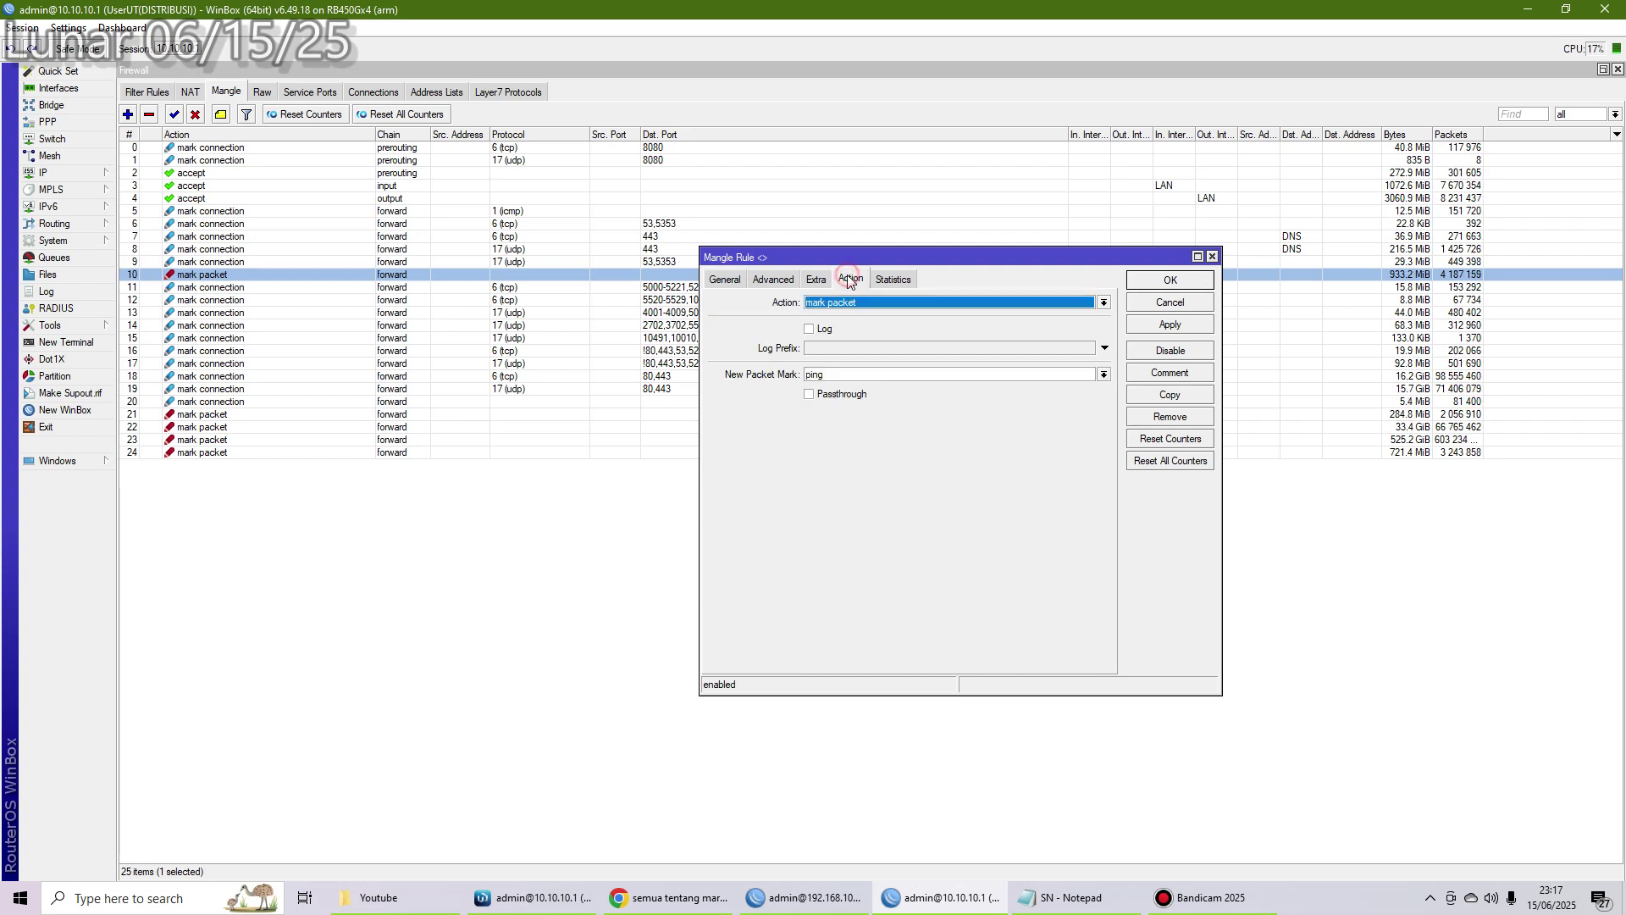
{"action": "left_click", "coordinate": [837, 305]}
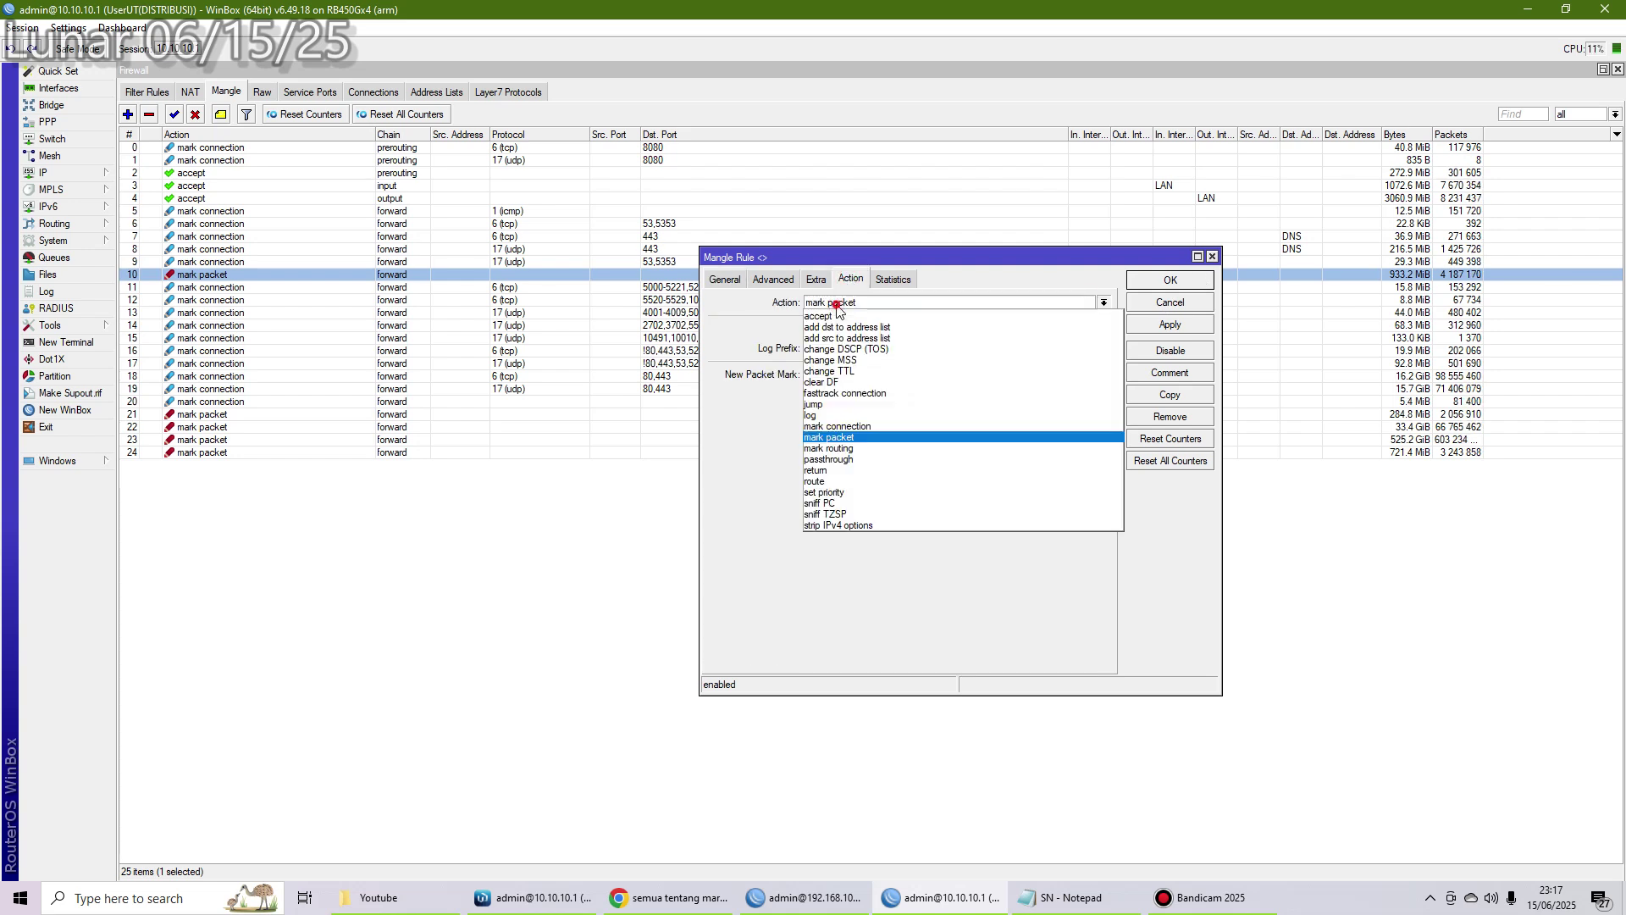
{"action": "left_click", "coordinate": [830, 448]}
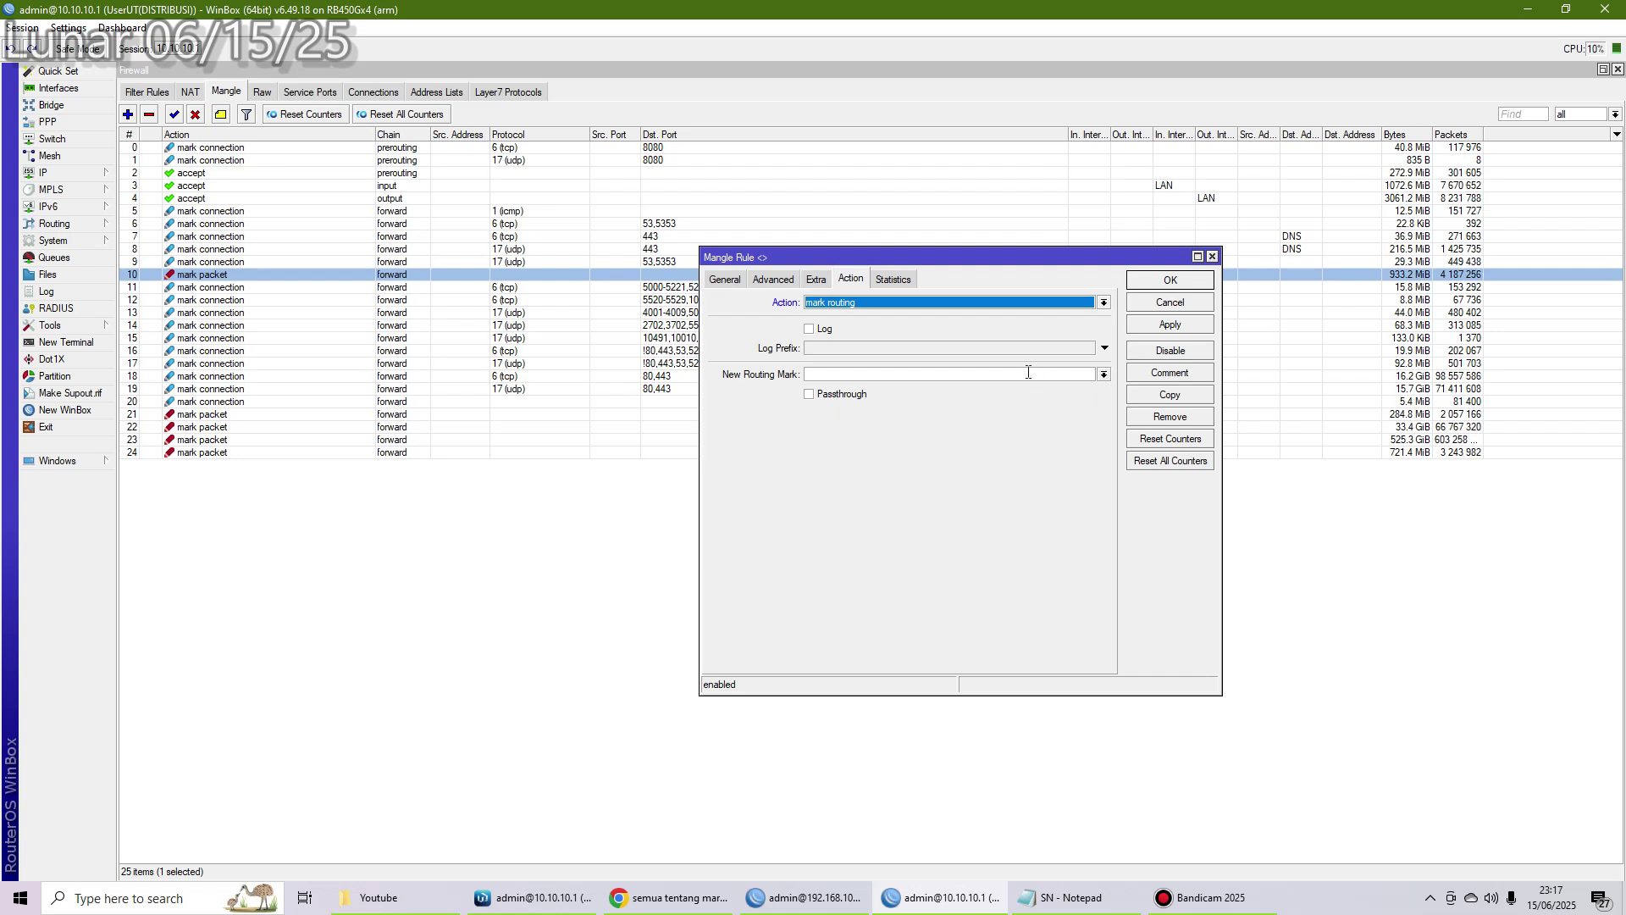
{"action": "left_click", "coordinate": [978, 381]}
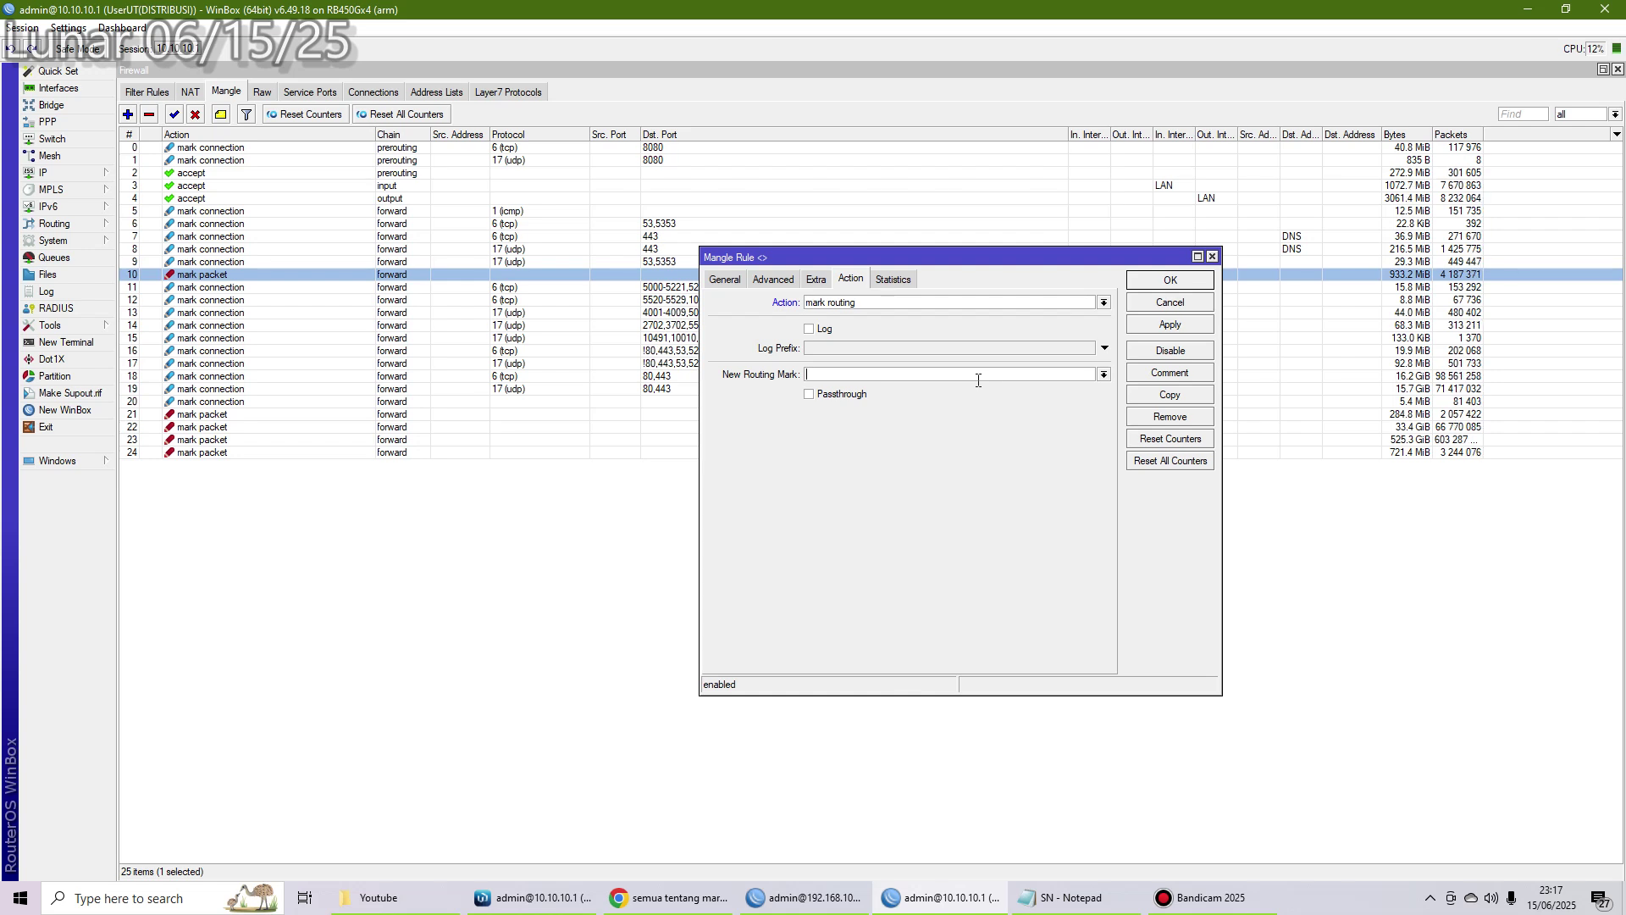
{"action": "type", "text": "pingroutingmark"}
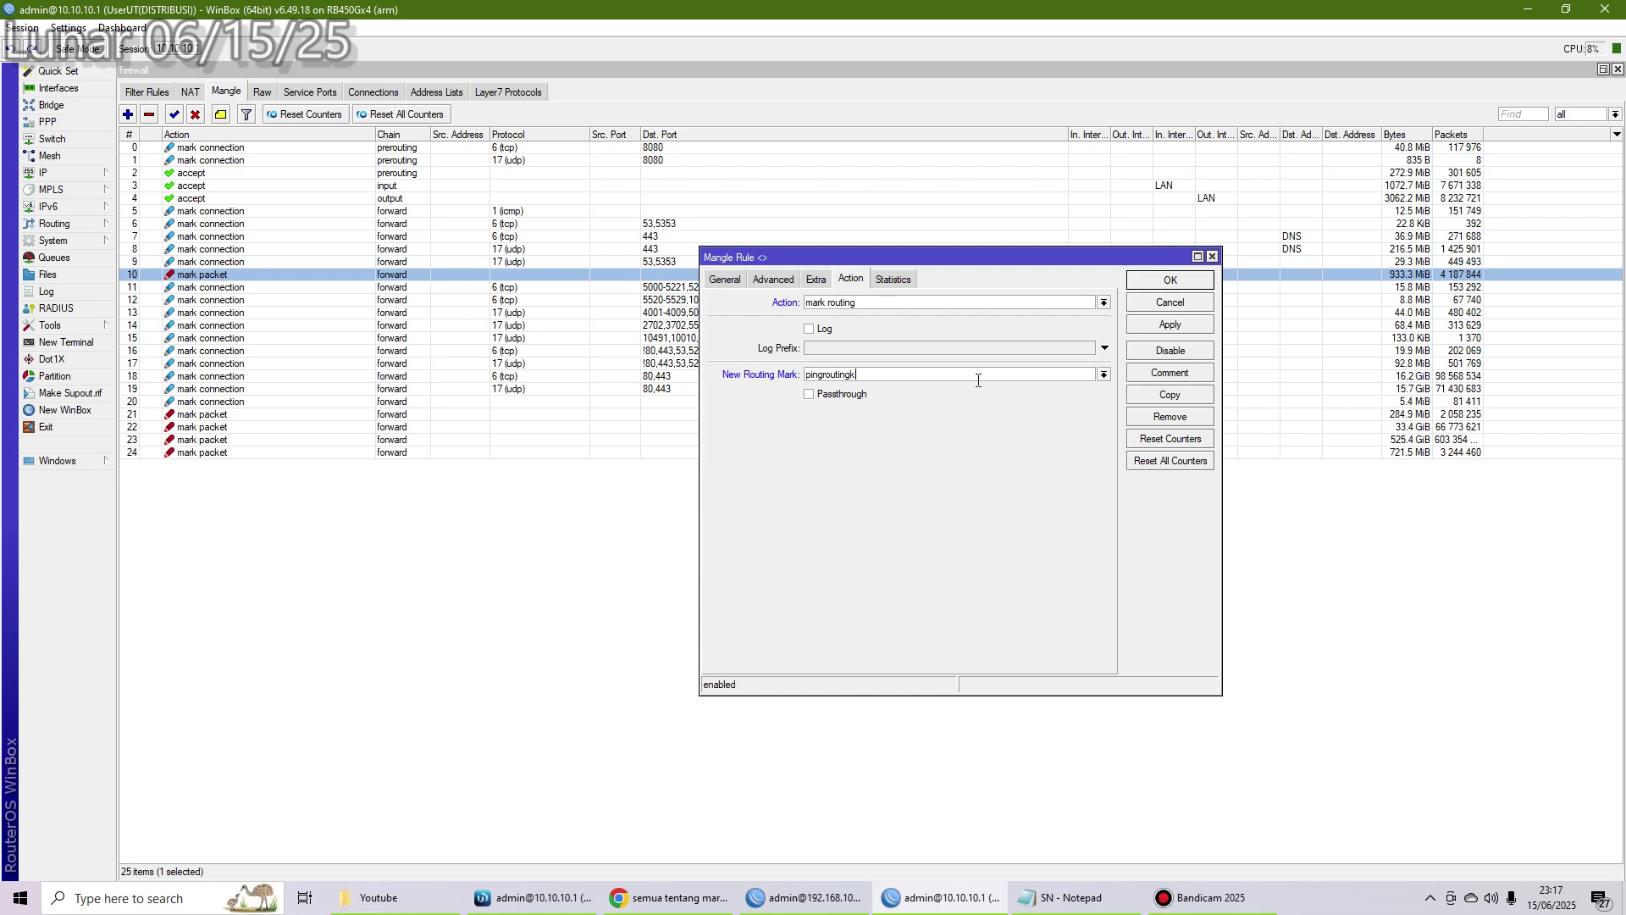
{"action": "key", "text": "BackSpace"}
{"action": "type", "text": "mark"}
{"action": "left_click_drag", "start_coordinate": [978, 381], "coordinate": [731, 378]}
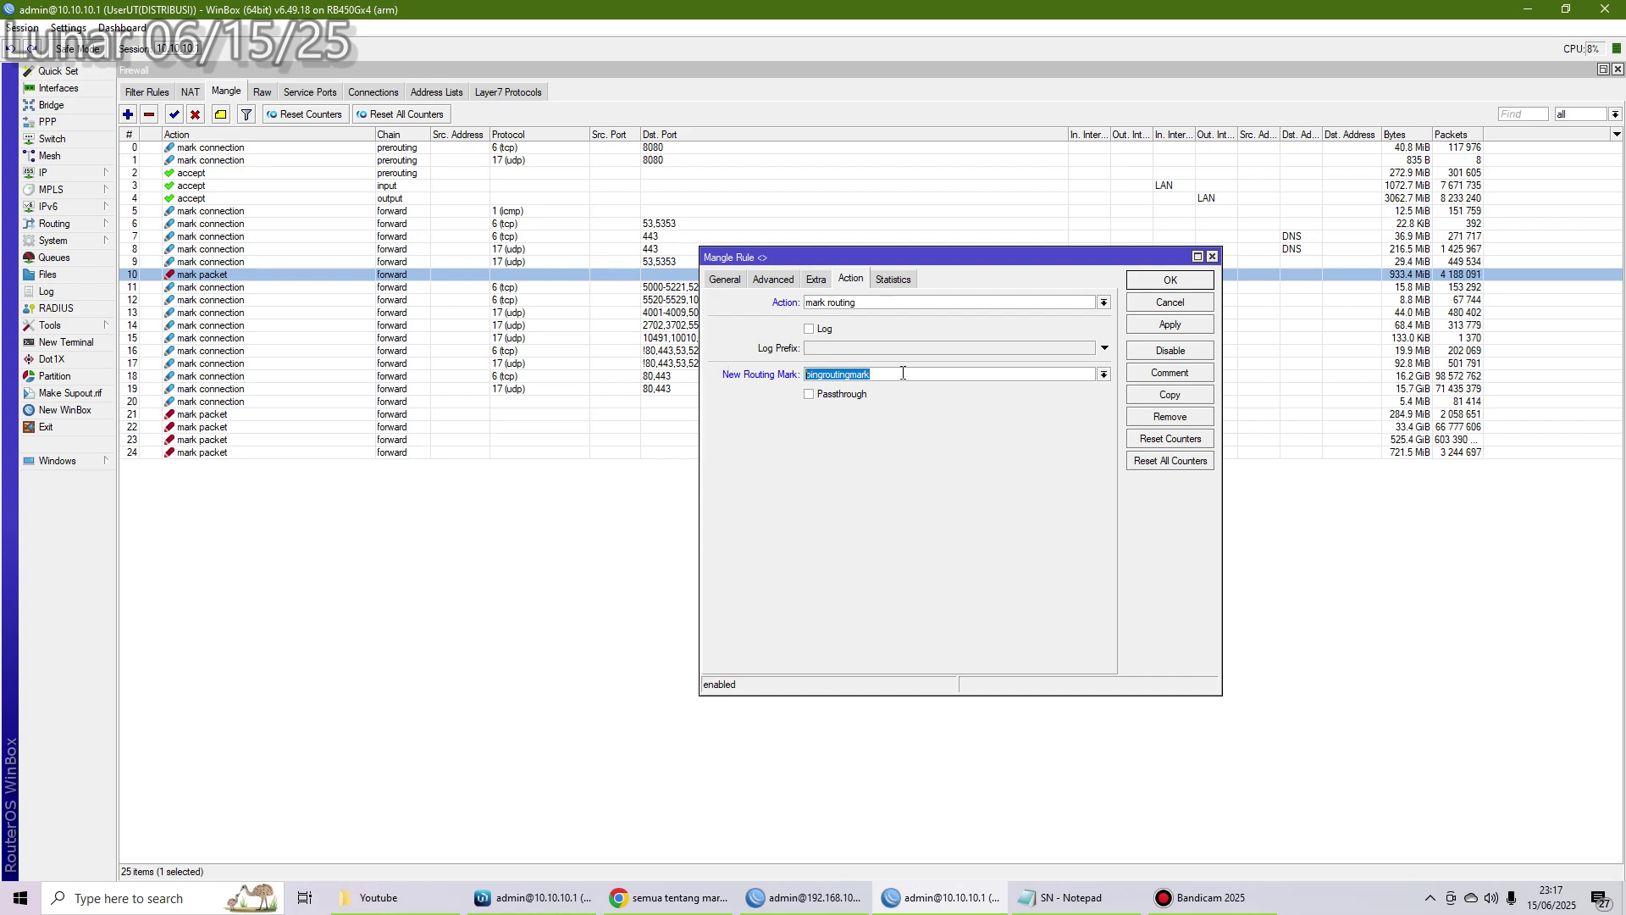
{"action": "left_click_drag", "start_coordinate": [885, 376], "coordinate": [767, 373]}
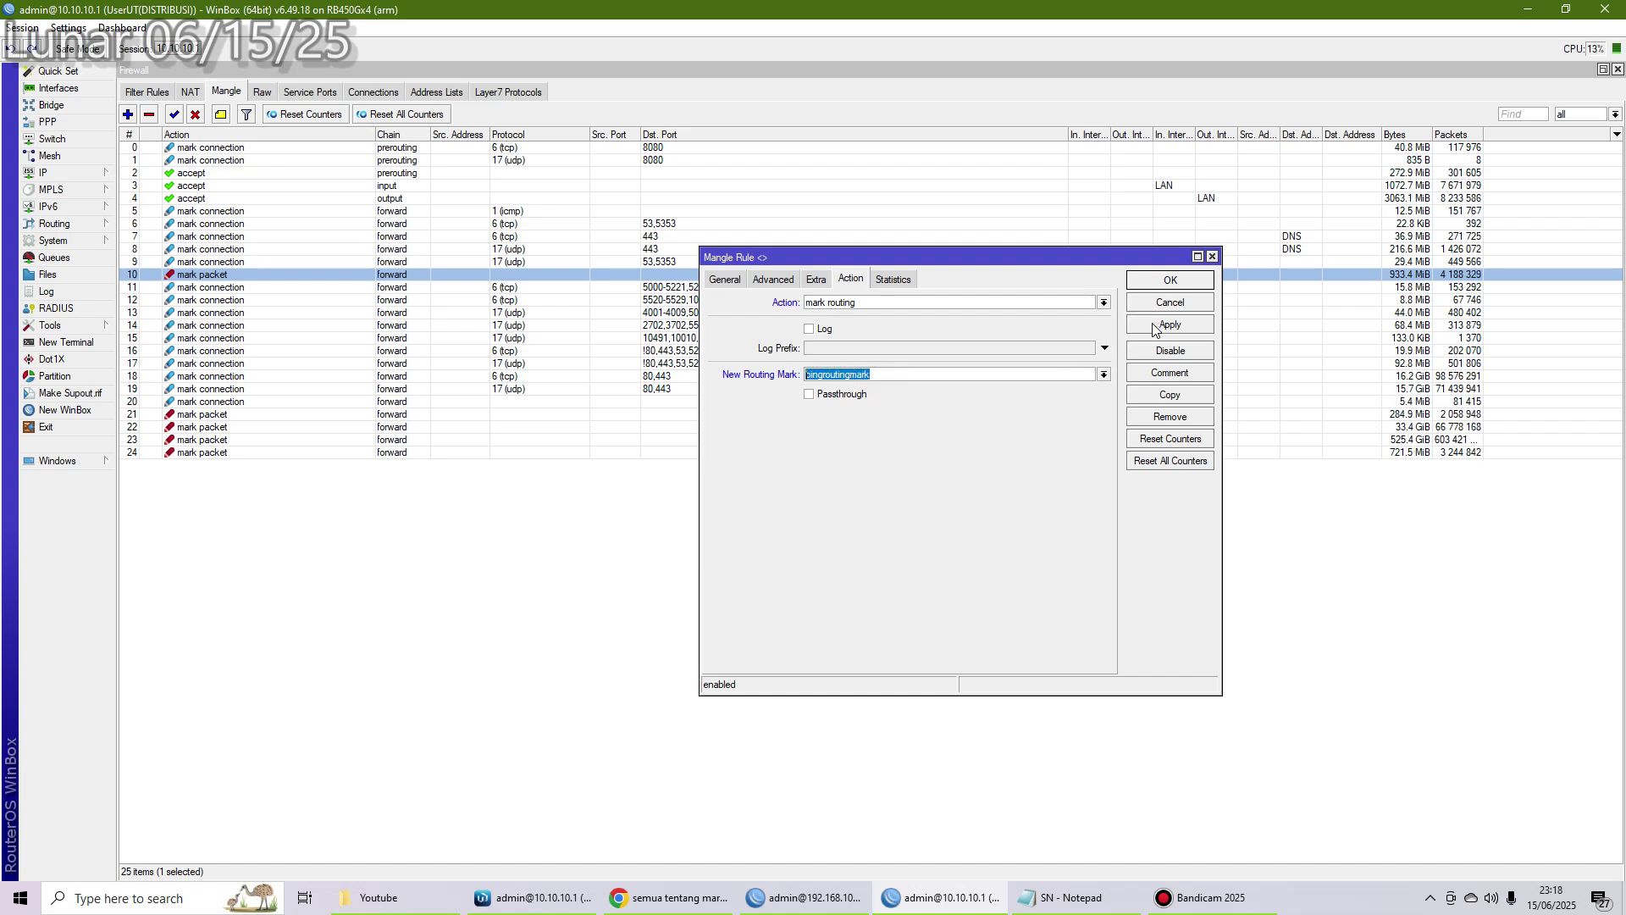
{"action": "left_click", "coordinate": [945, 373]}
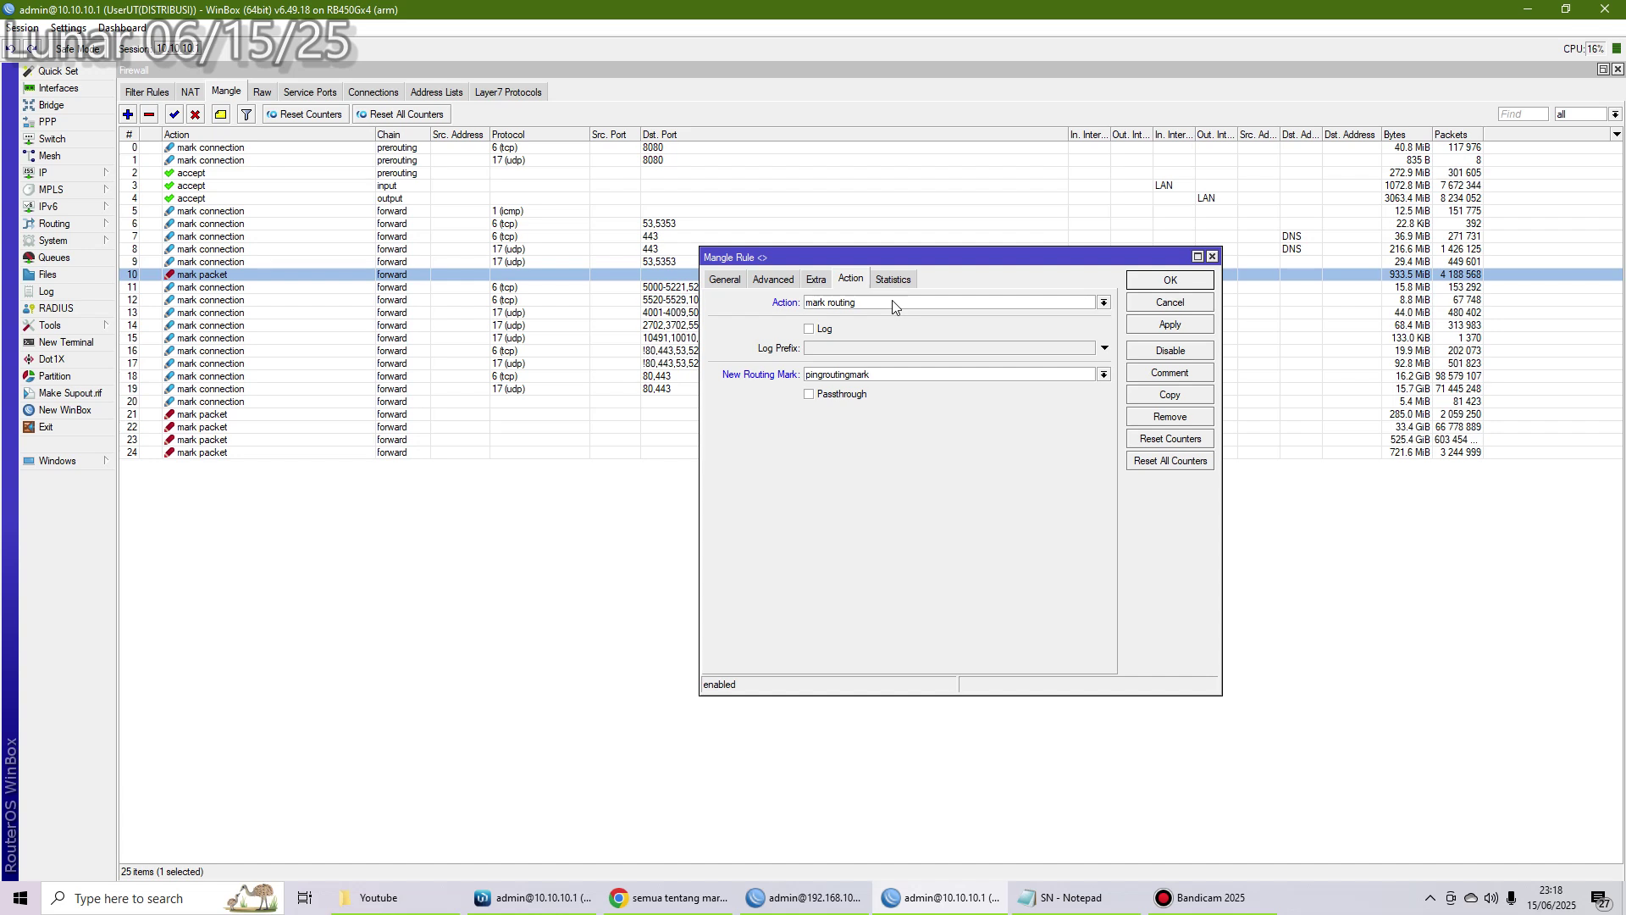
{"action": "left_click", "coordinate": [724, 279]}
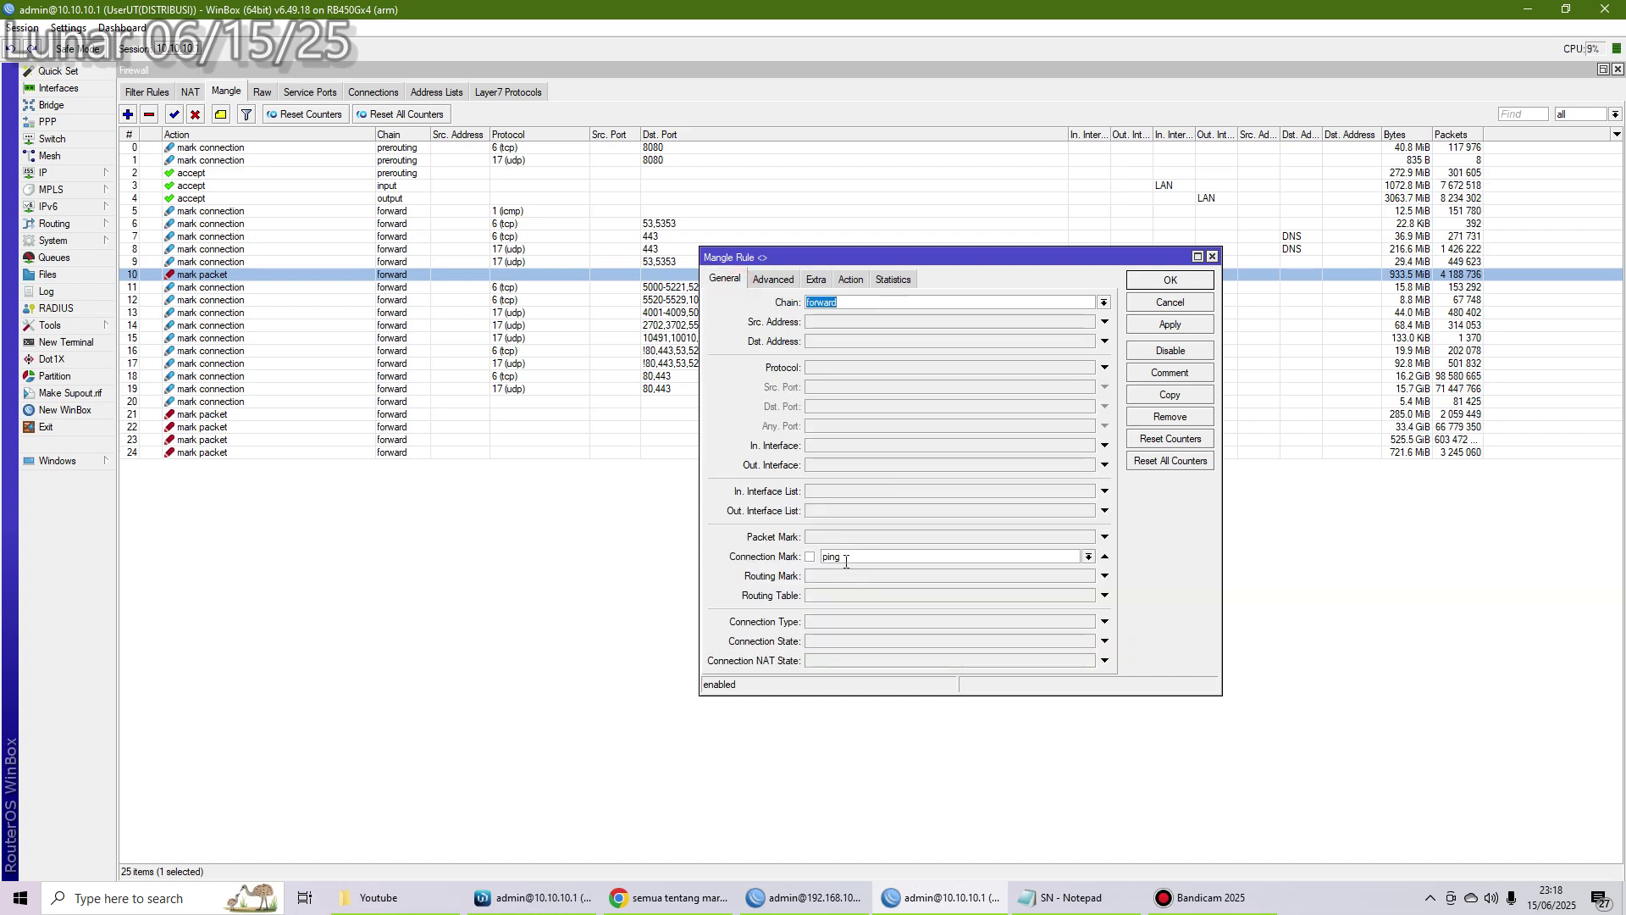
- Leave the routing mark trial unsaved, and reopen mark packet rule 10 for a brief check of its general conditions
{"action": "left_click", "coordinate": [240, 211]}
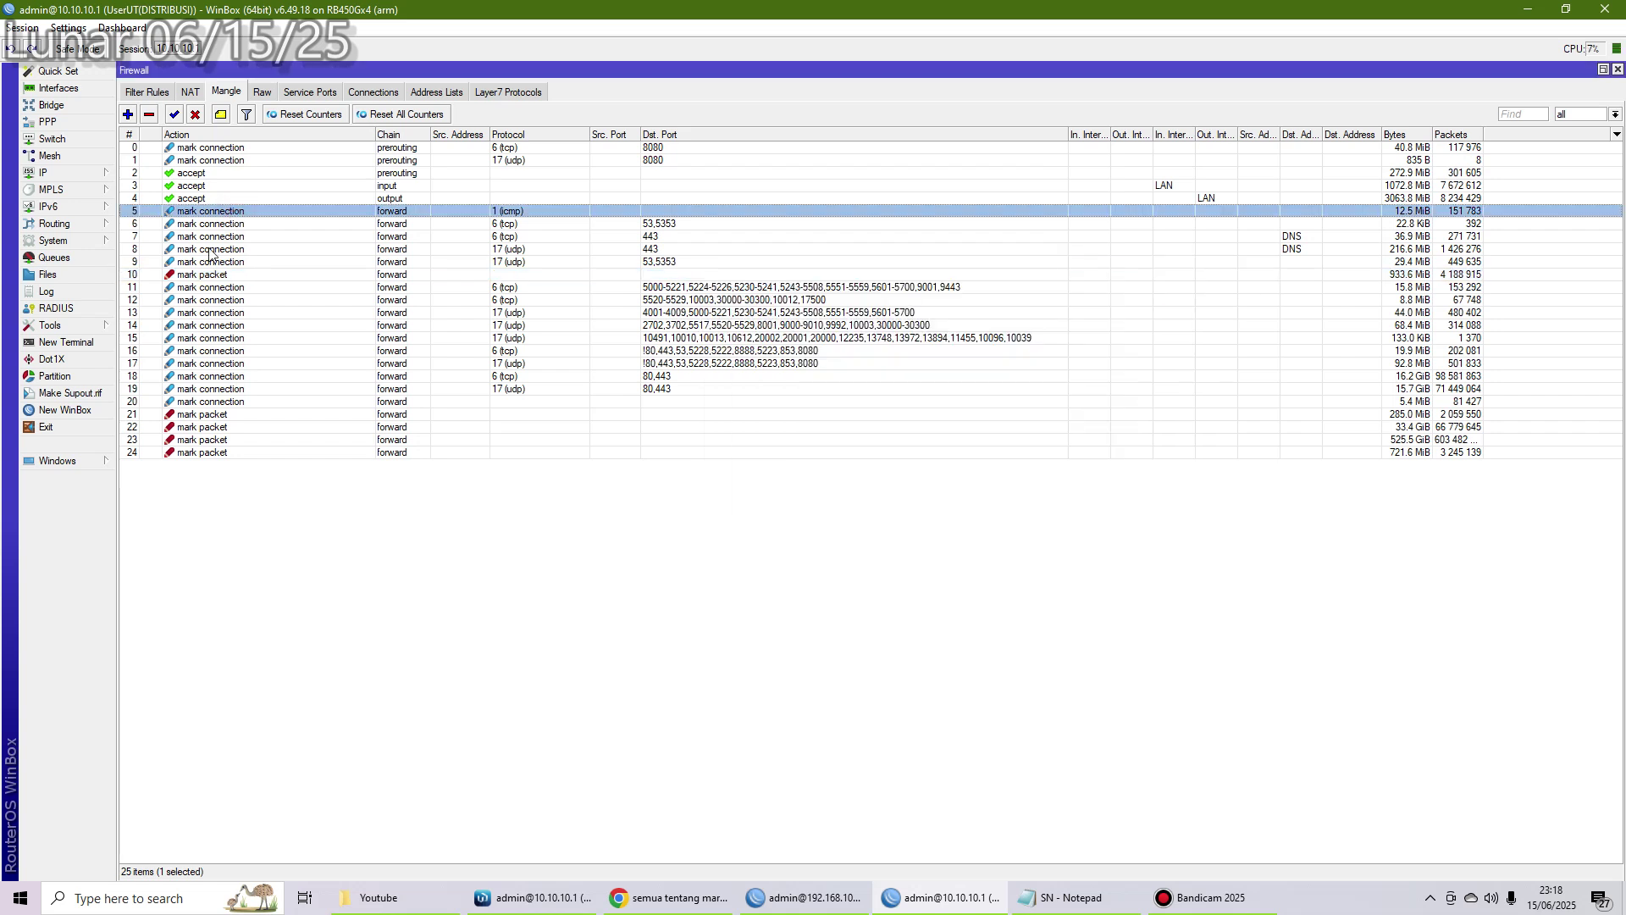
{"action": "left_click", "coordinate": [210, 274]}
{"action": "double_click", "coordinate": [210, 275]}
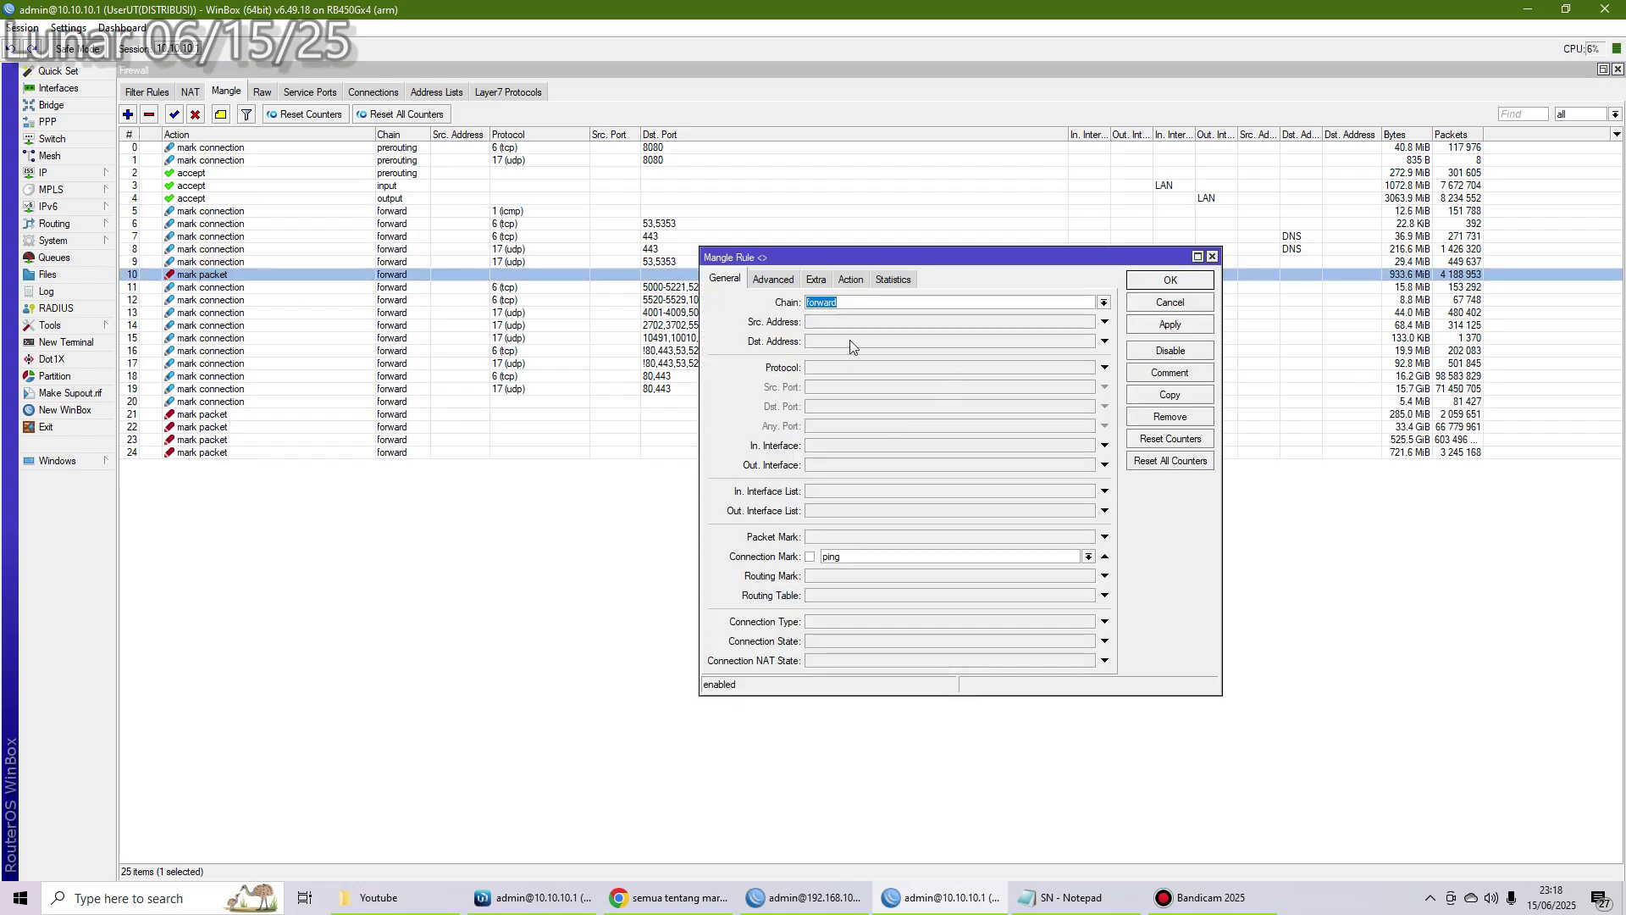
{"action": "left_click", "coordinate": [1212, 256]}
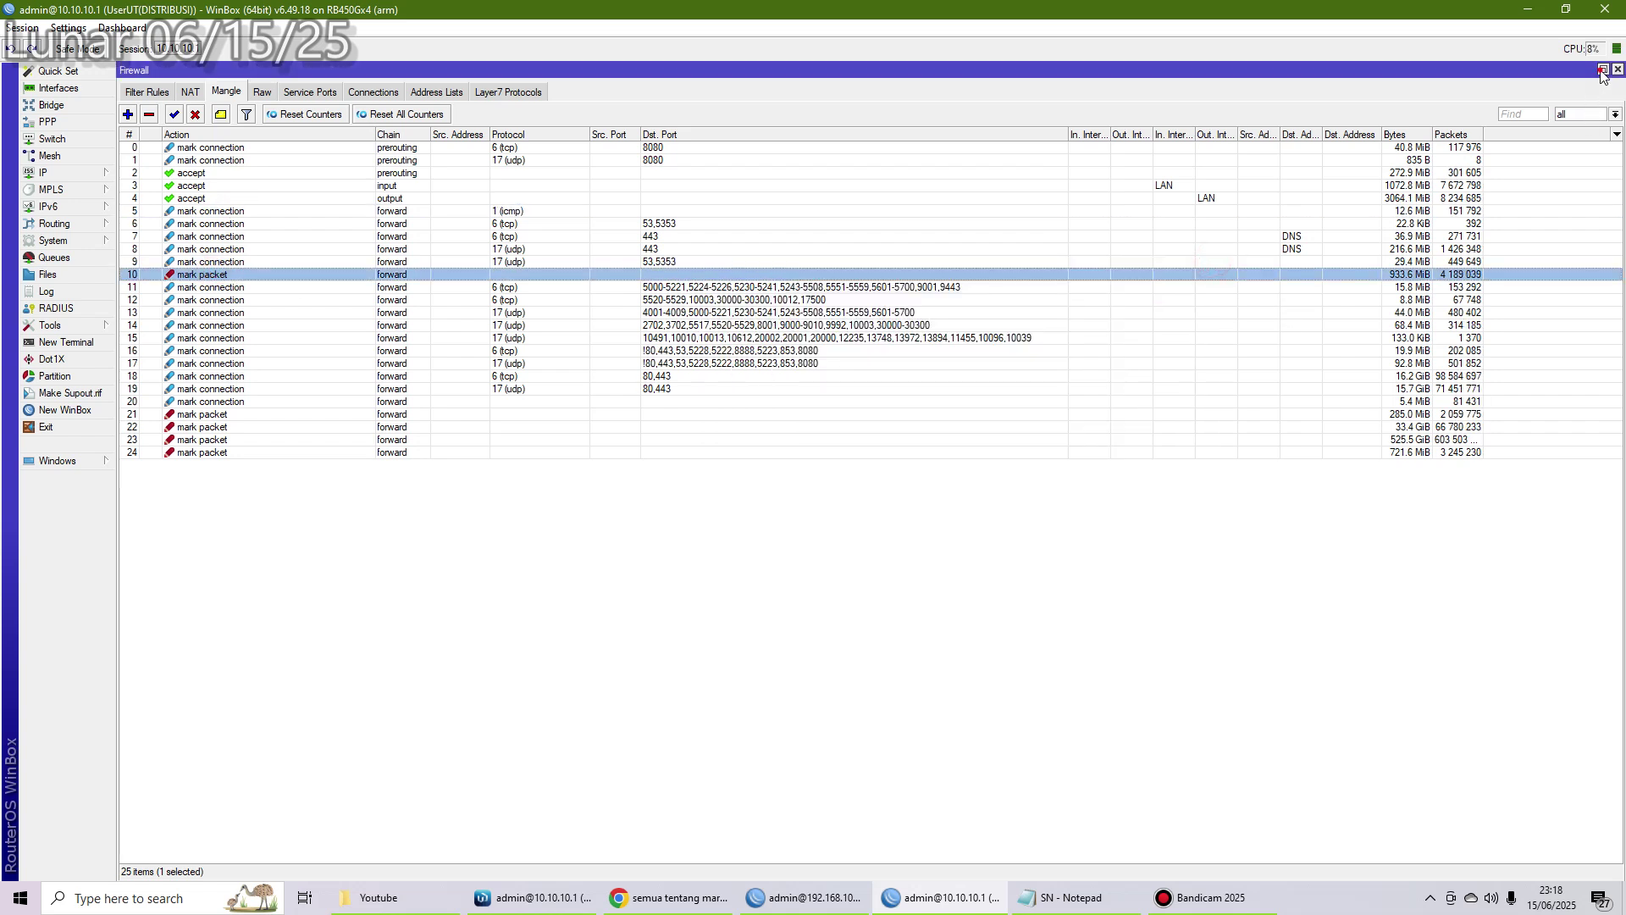
- Restore the Firewall window to its smaller size and duplicate mark packet rule 10 into a new mangle rule dialog
{"action": "left_click", "coordinate": [1603, 69]}
{"action": "left_click", "coordinate": [609, 528]}
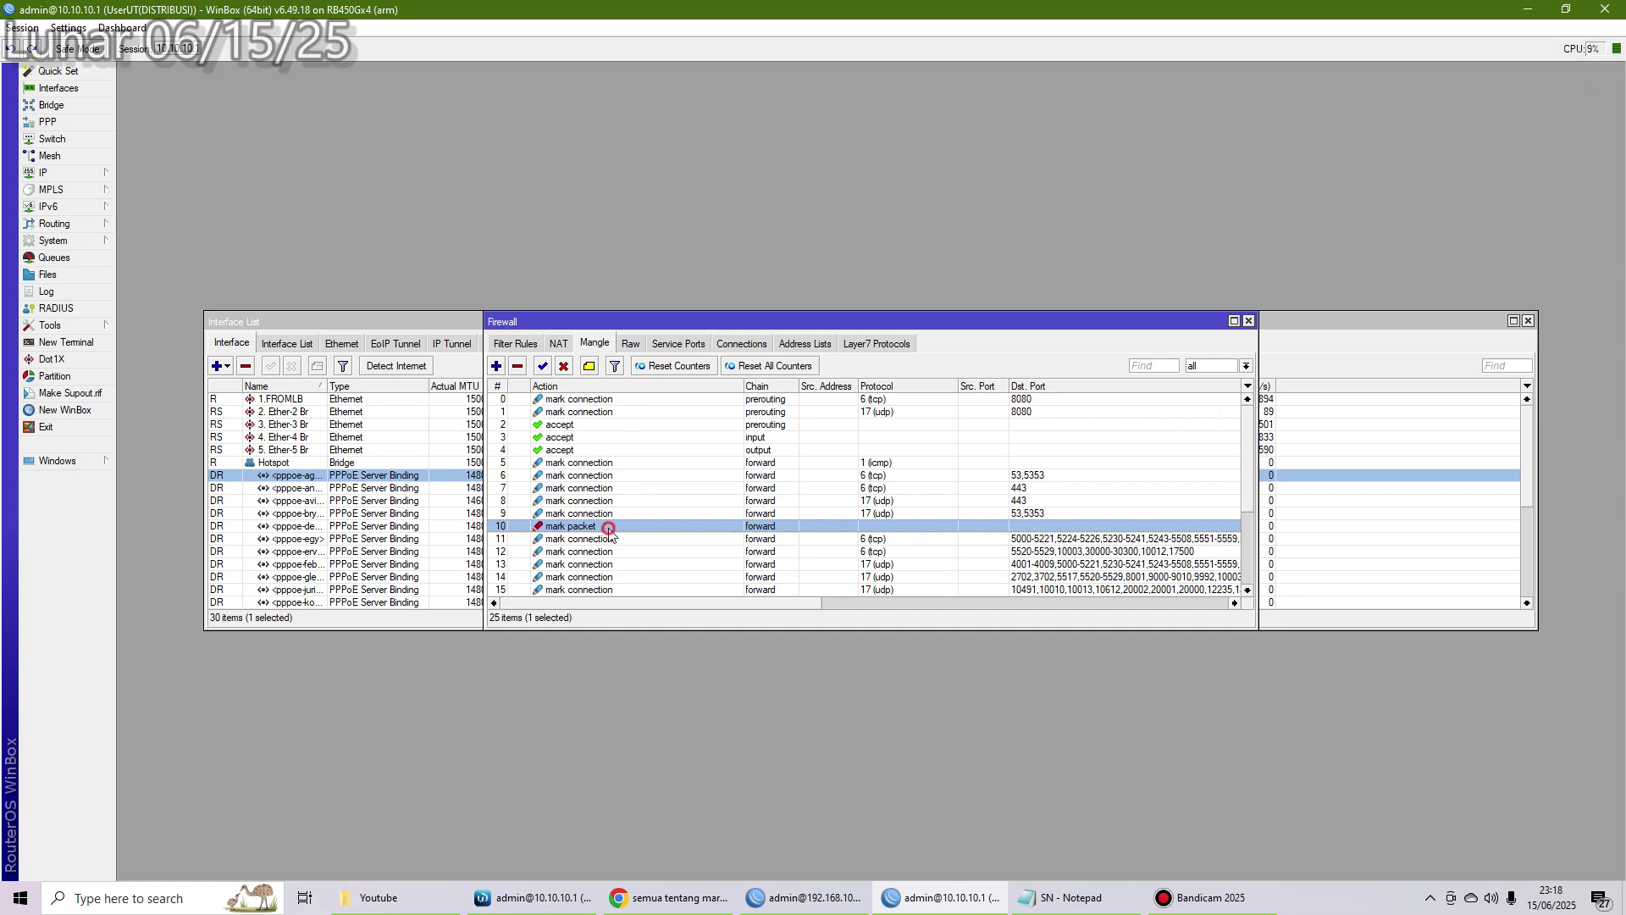
{"action": "double_click", "coordinate": [609, 528]}
{"action": "left_click", "coordinate": [1162, 394]}
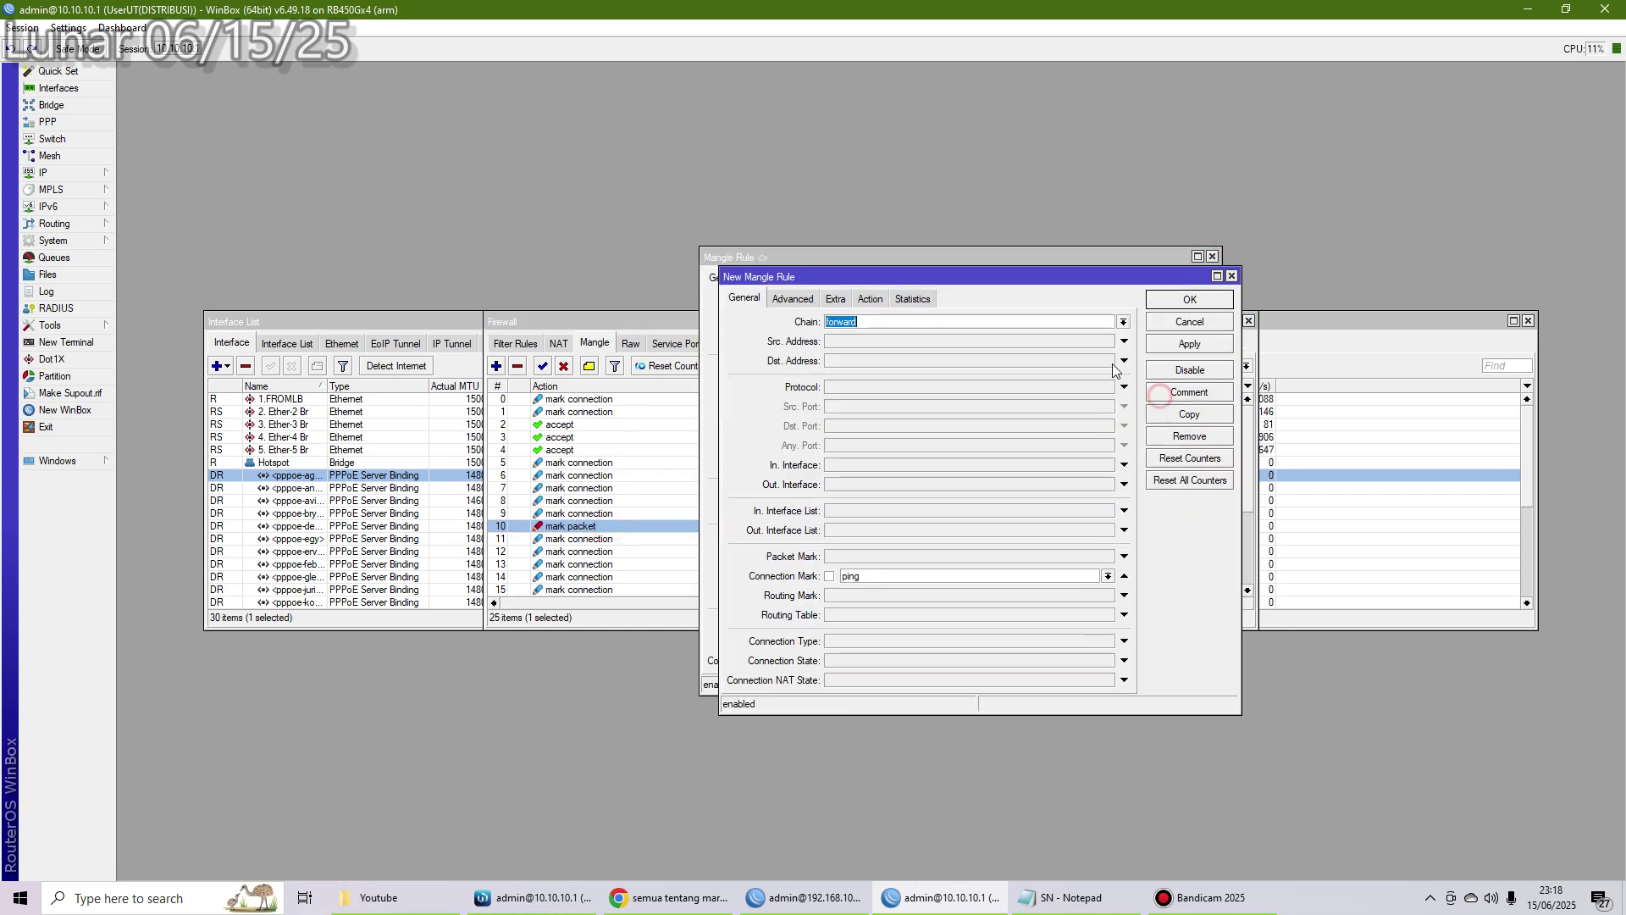
{"action": "left_click_drag", "start_coordinate": [1200, 277], "coordinate": [1259, 140]}
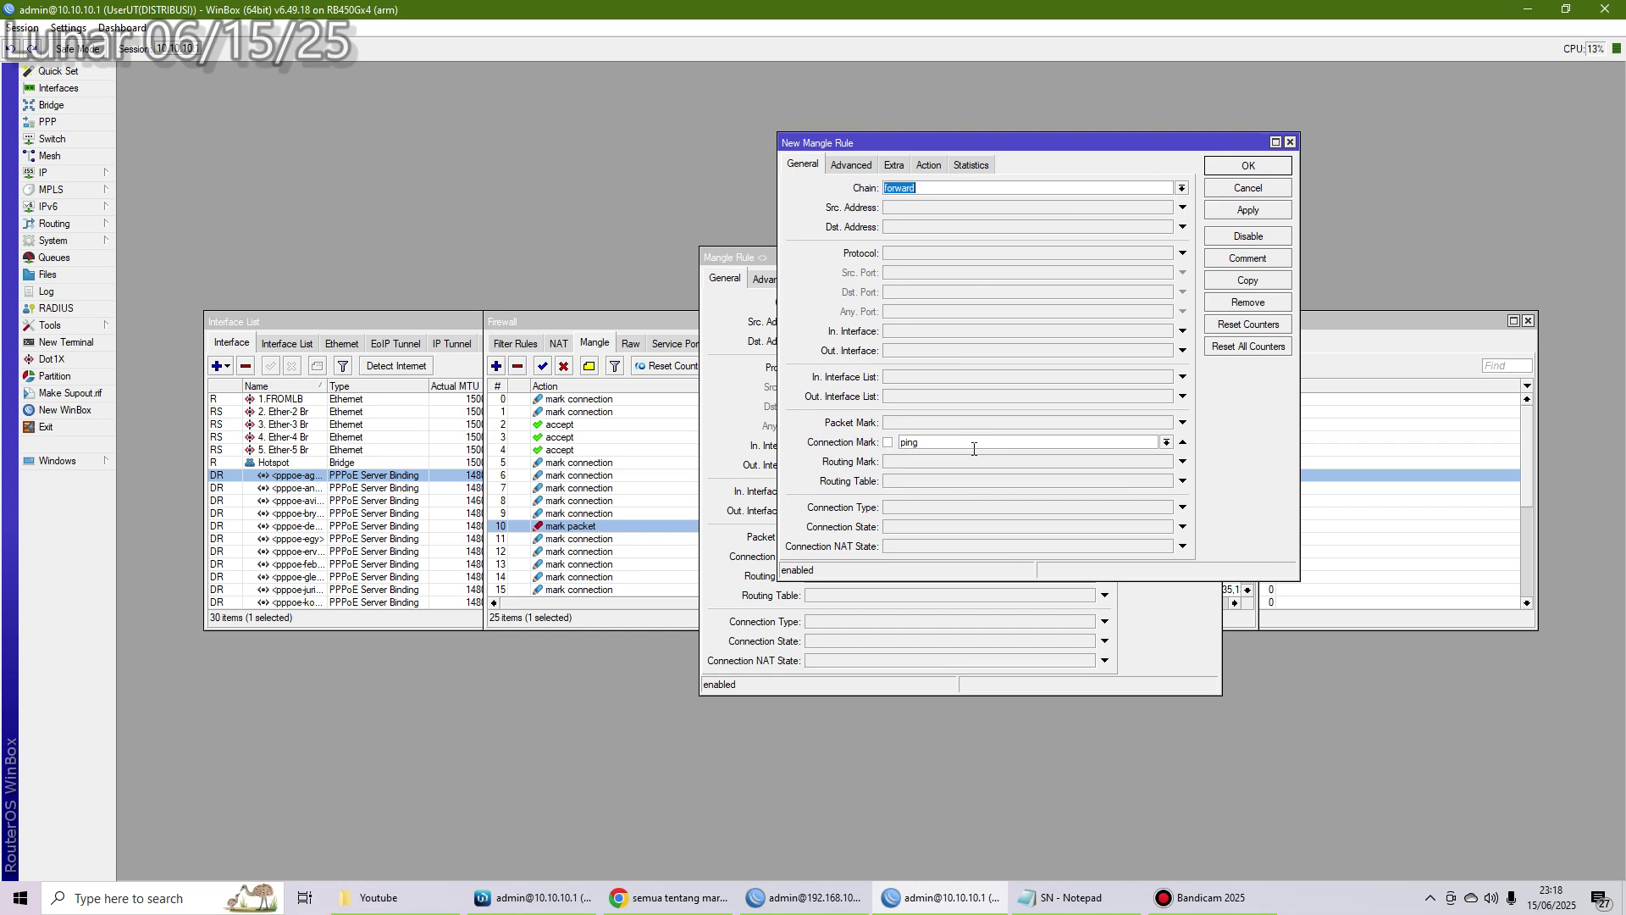
- Start a new route in the IP Route List and view the routing marks available for it
{"action": "left_click", "coordinate": [80, 174]}
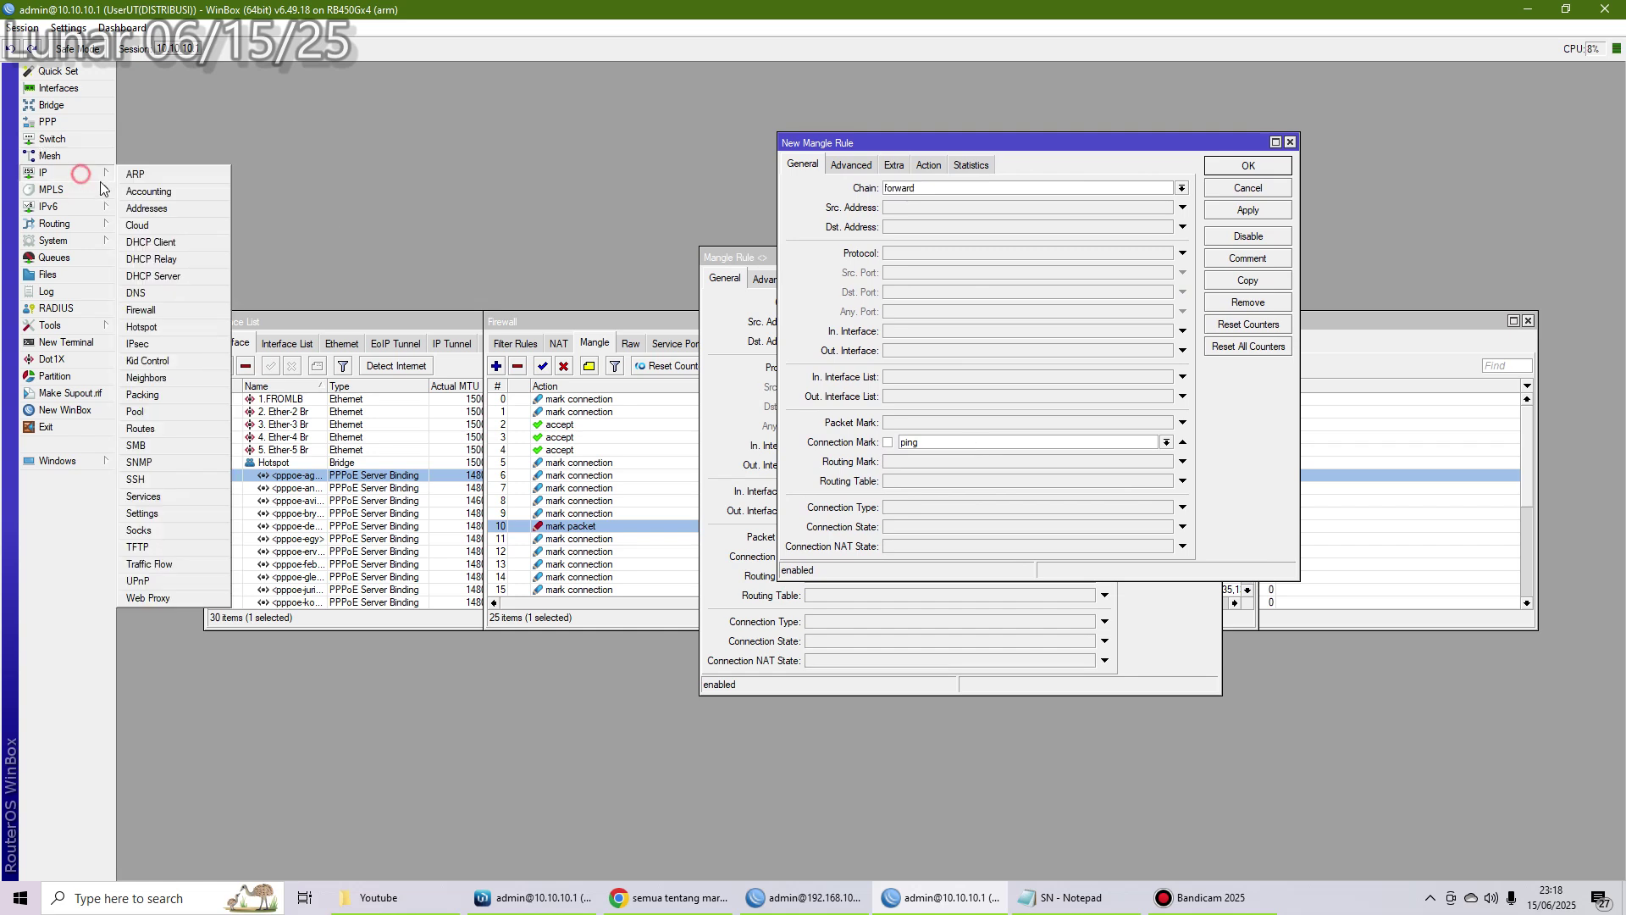
{"action": "left_click", "coordinate": [141, 428]}
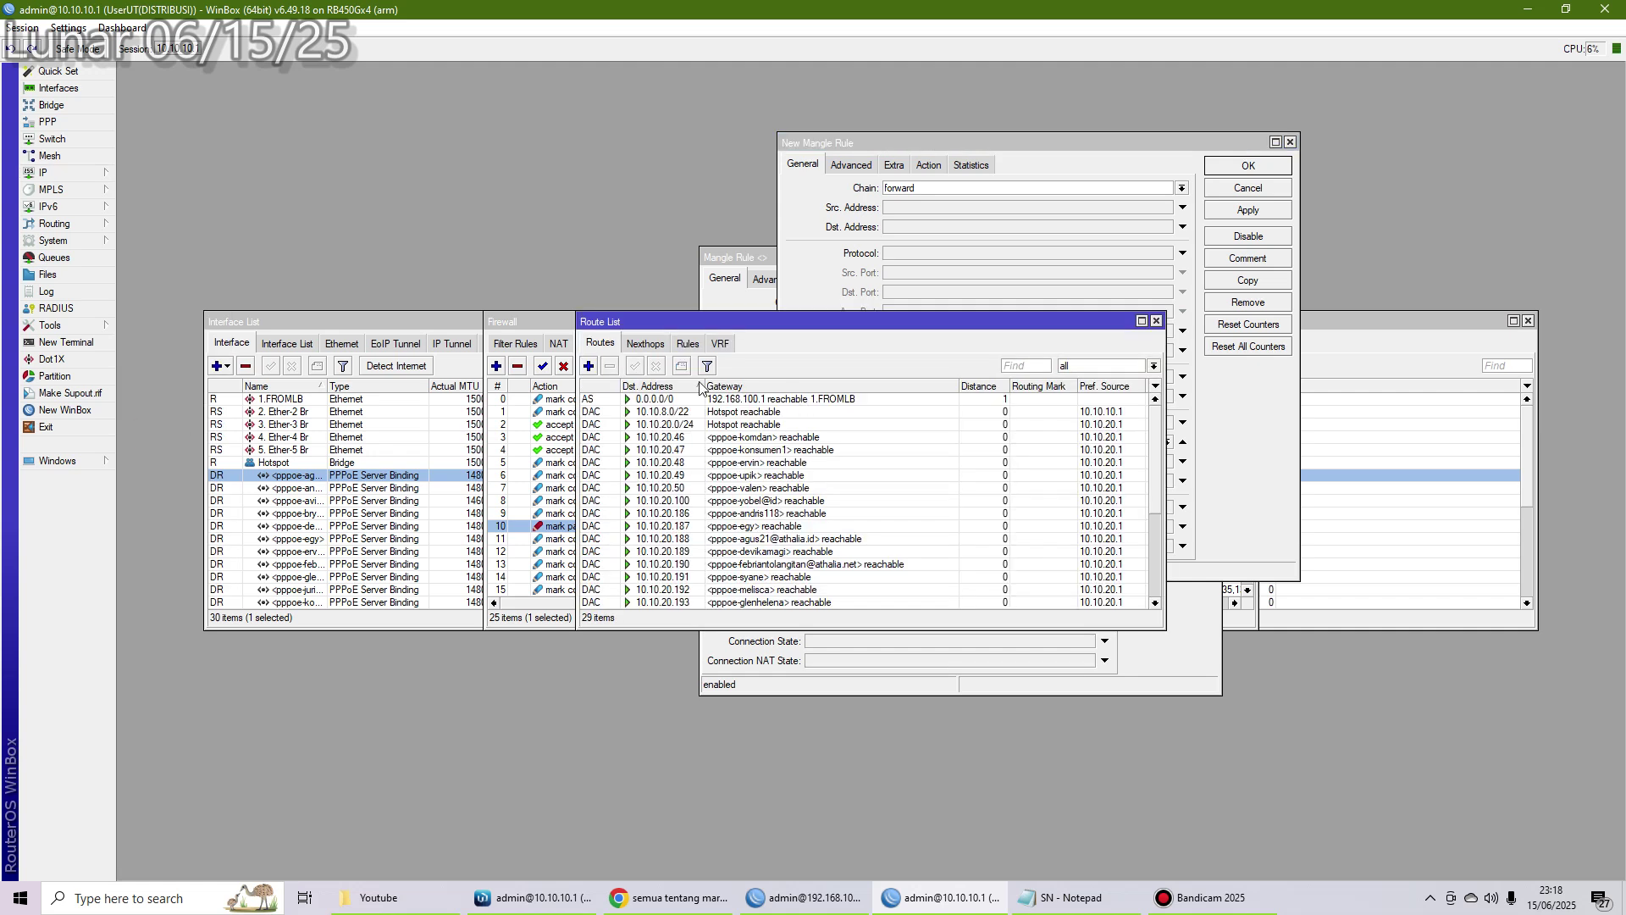
{"action": "left_click", "coordinate": [588, 366]}
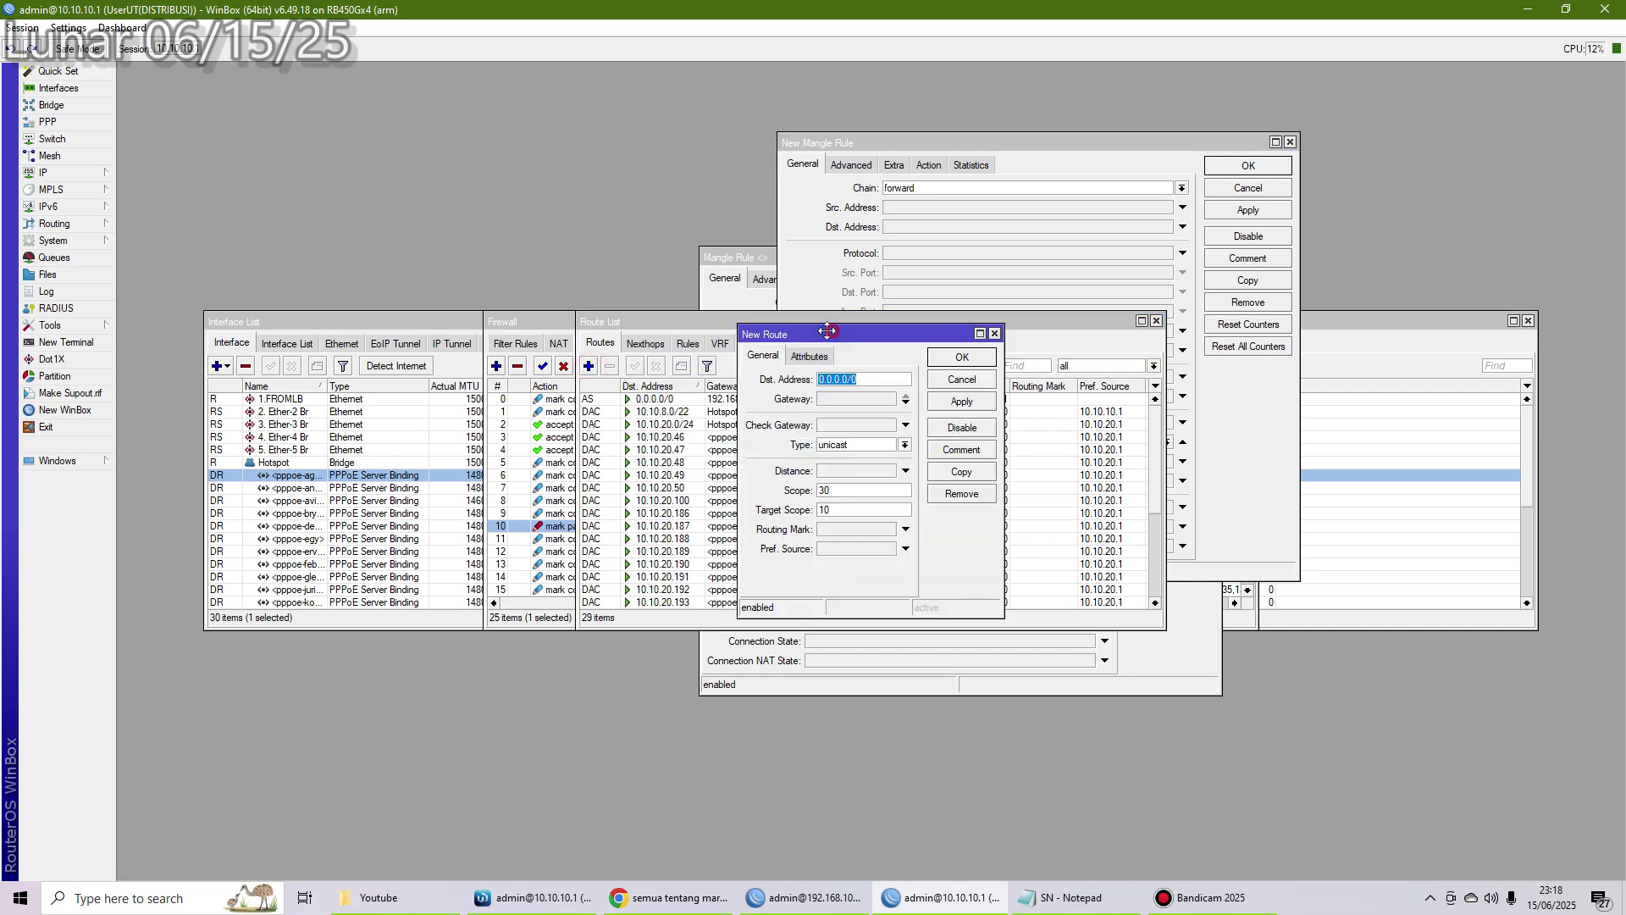
{"action": "left_click_drag", "start_coordinate": [822, 334], "coordinate": [712, 330]}
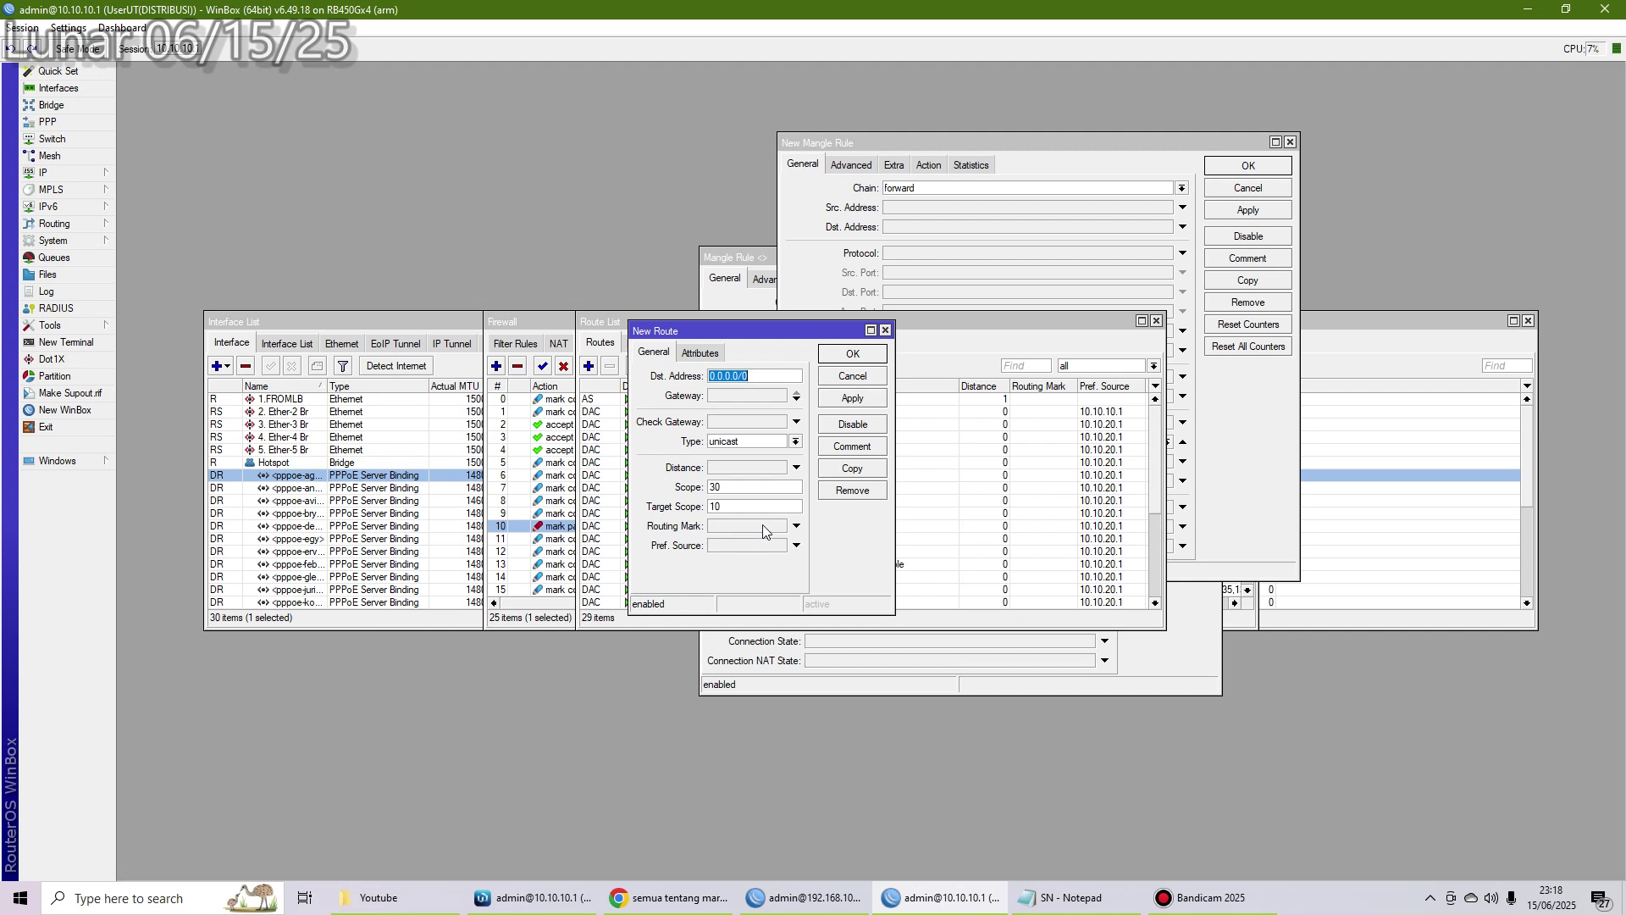
{"action": "left_click", "coordinate": [796, 526]}
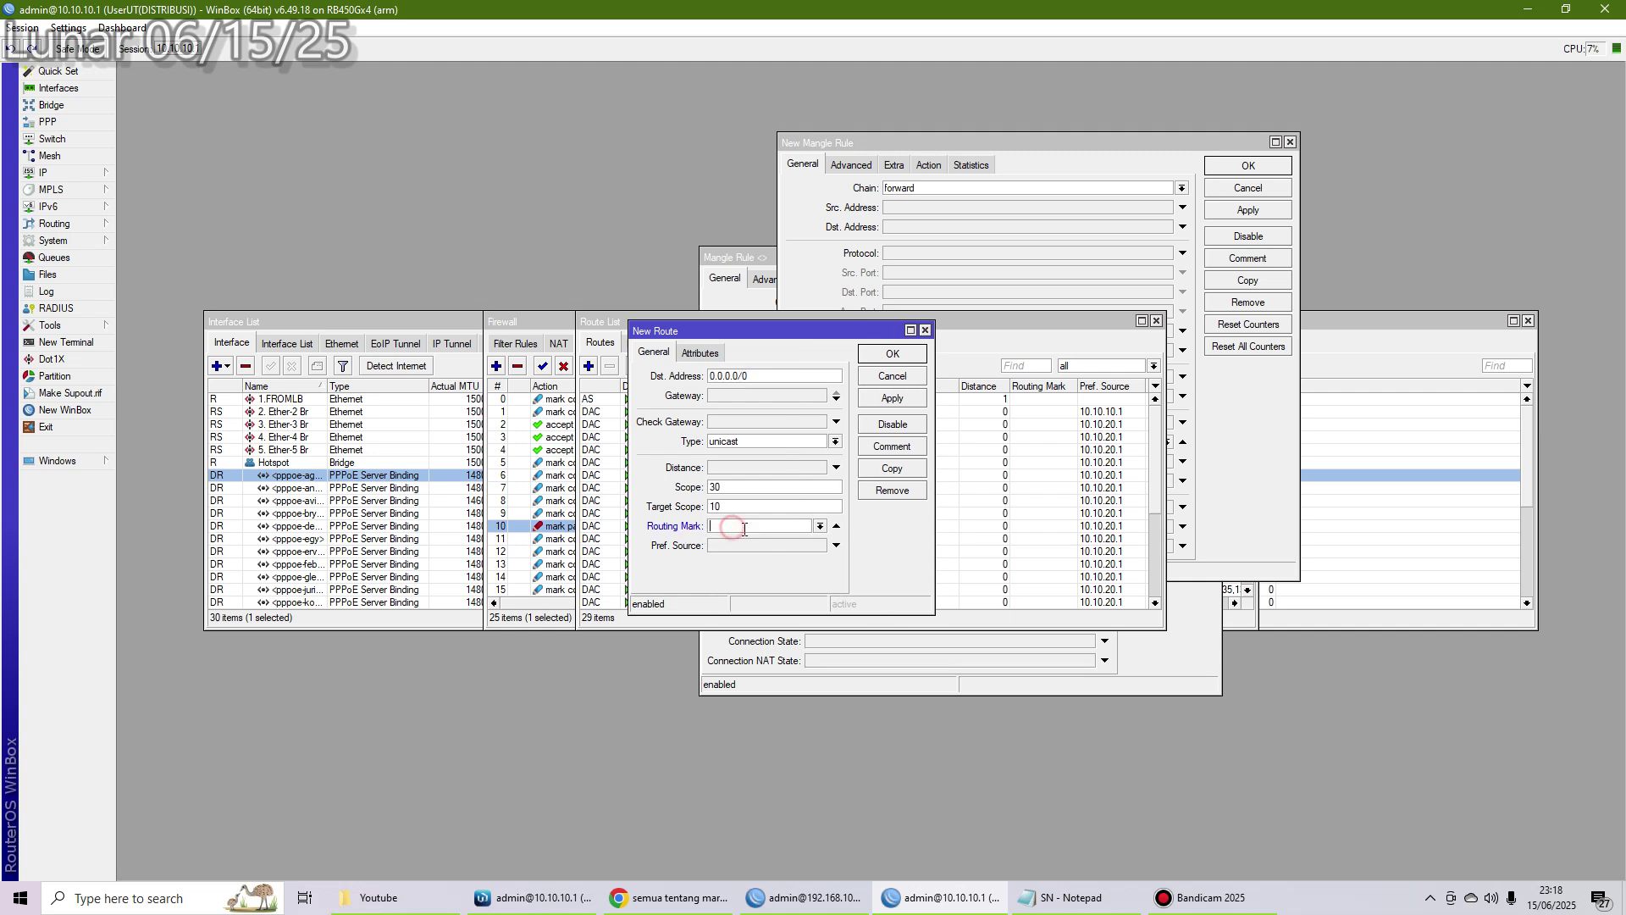
{"action": "left_click", "coordinate": [820, 528]}
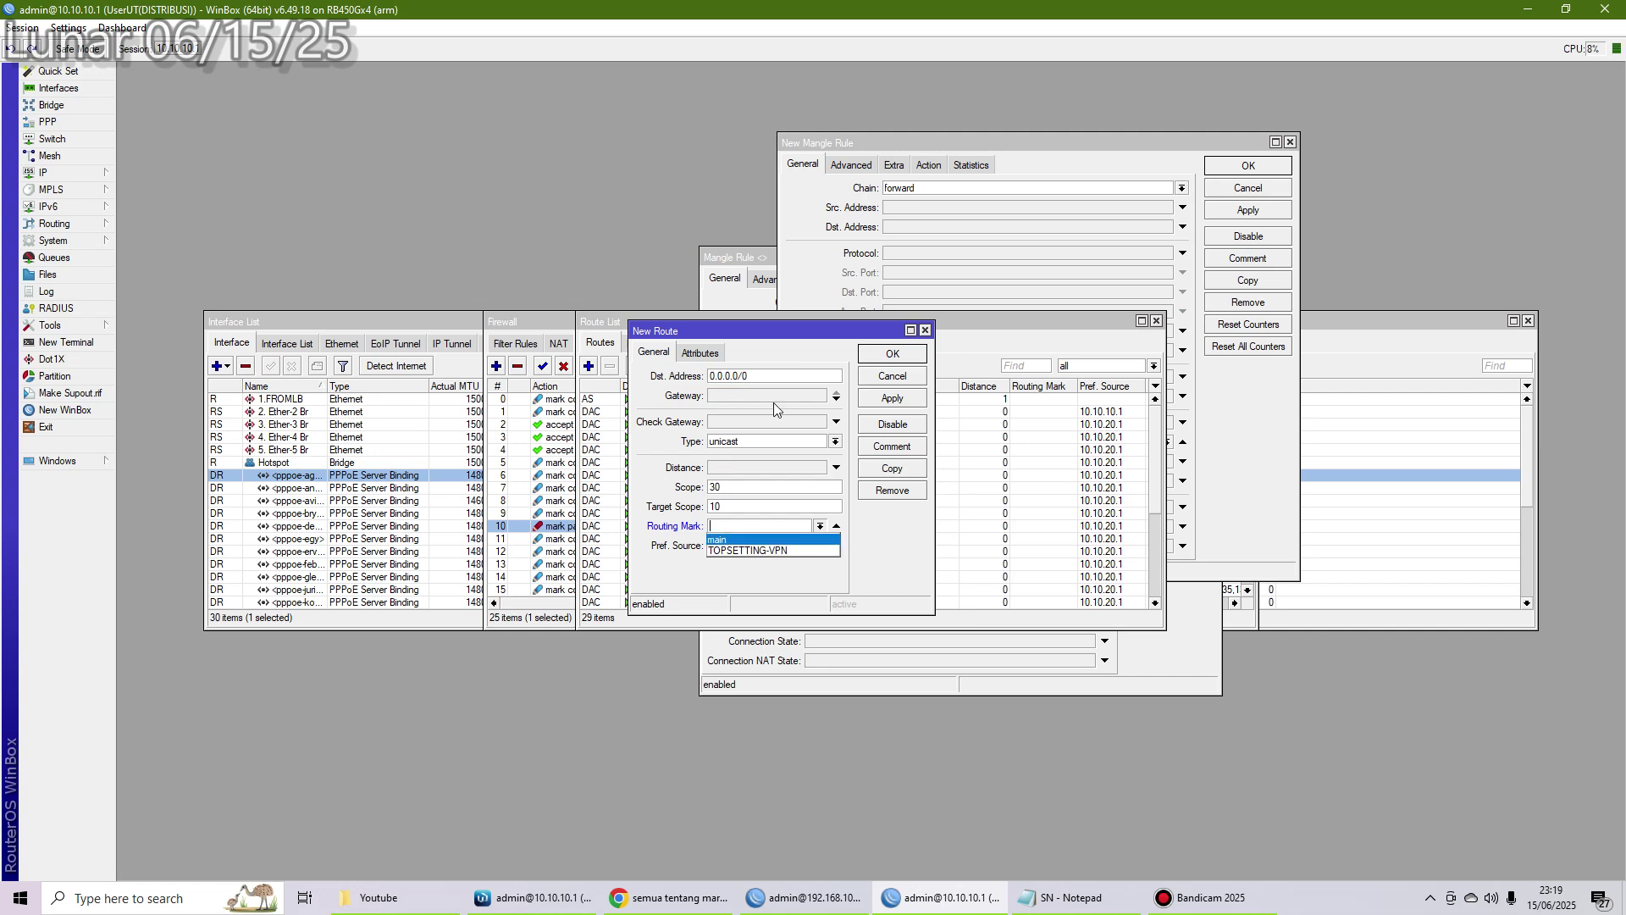
- Try adding a gateway to the new route, and discard the route
{"action": "left_click", "coordinate": [729, 398]}
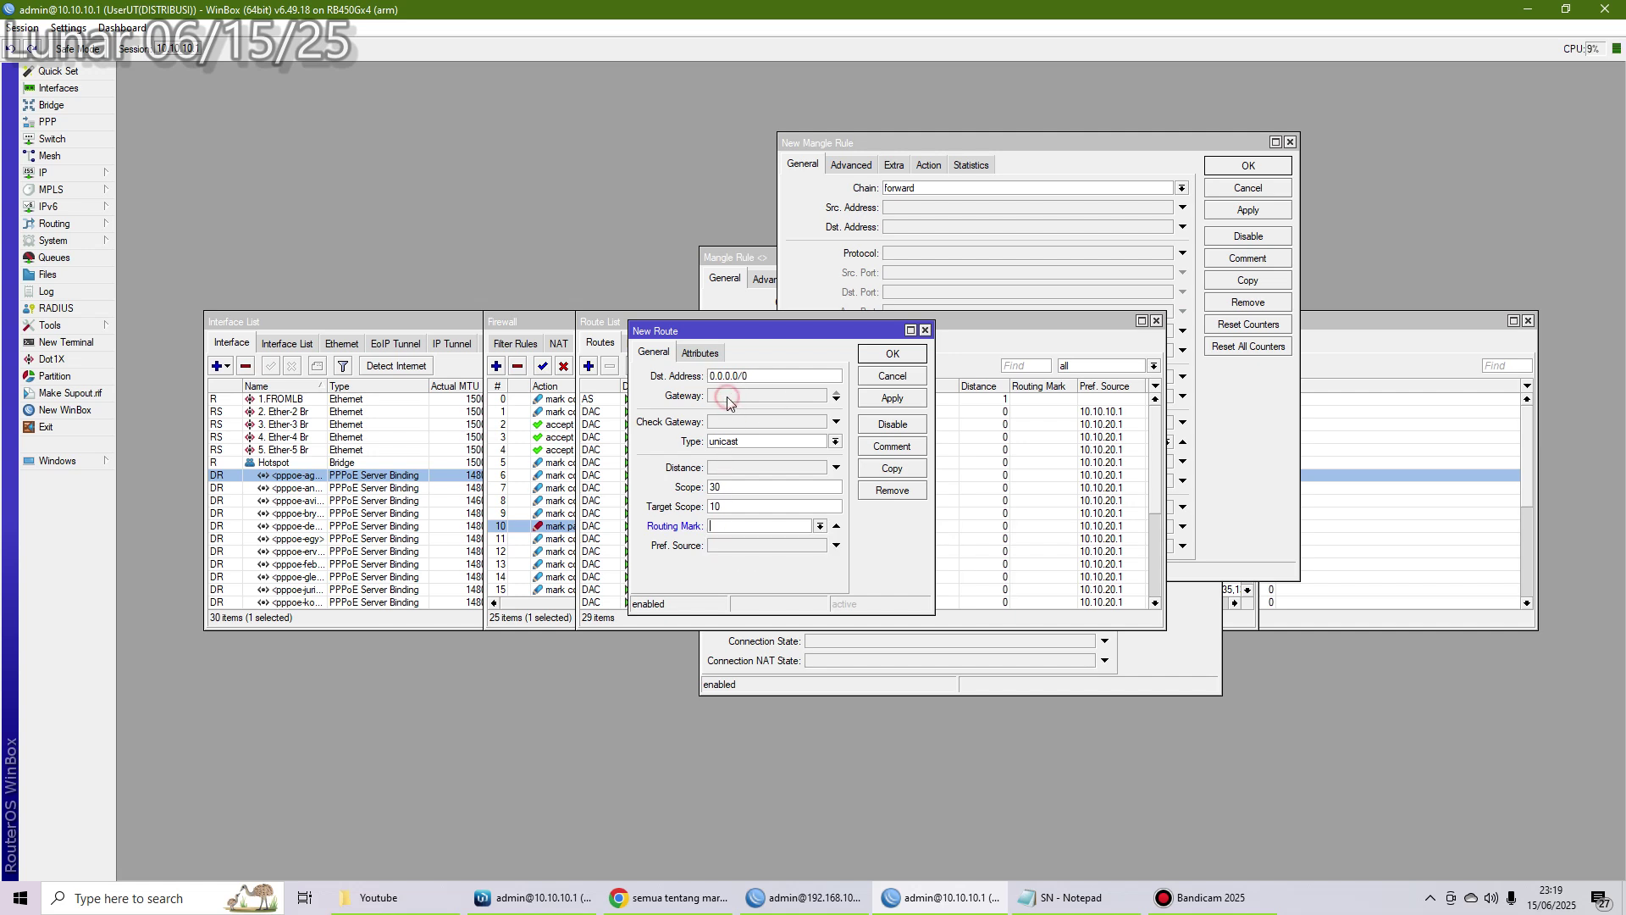
{"action": "type", "text": "0.0.0.0"}
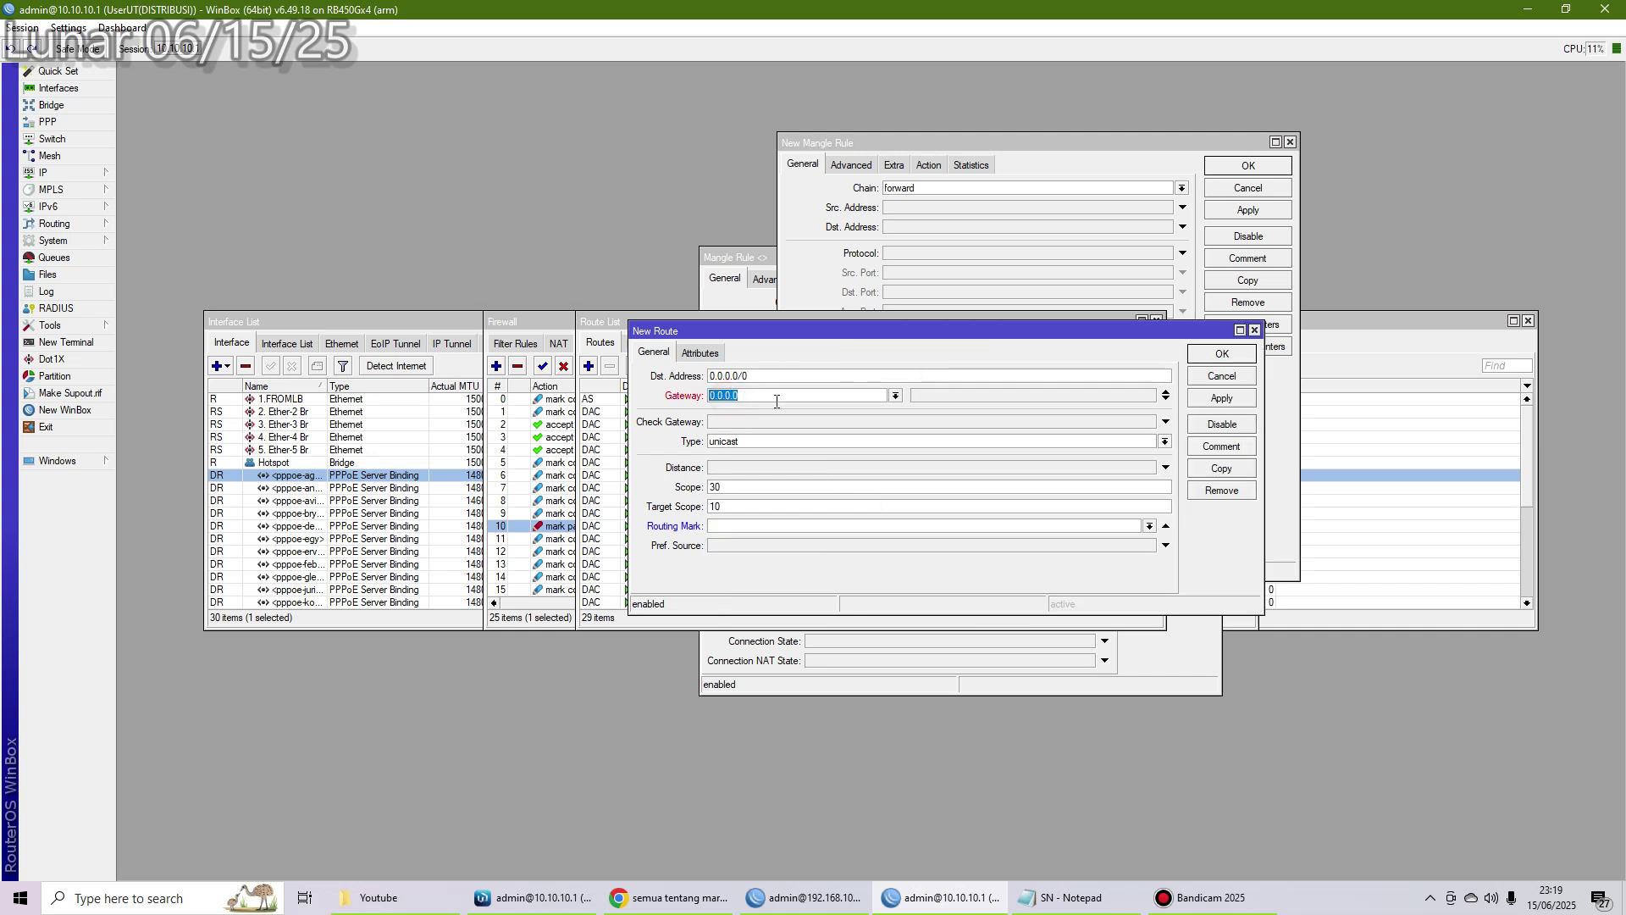
{"action": "left_click", "coordinate": [1255, 330]}
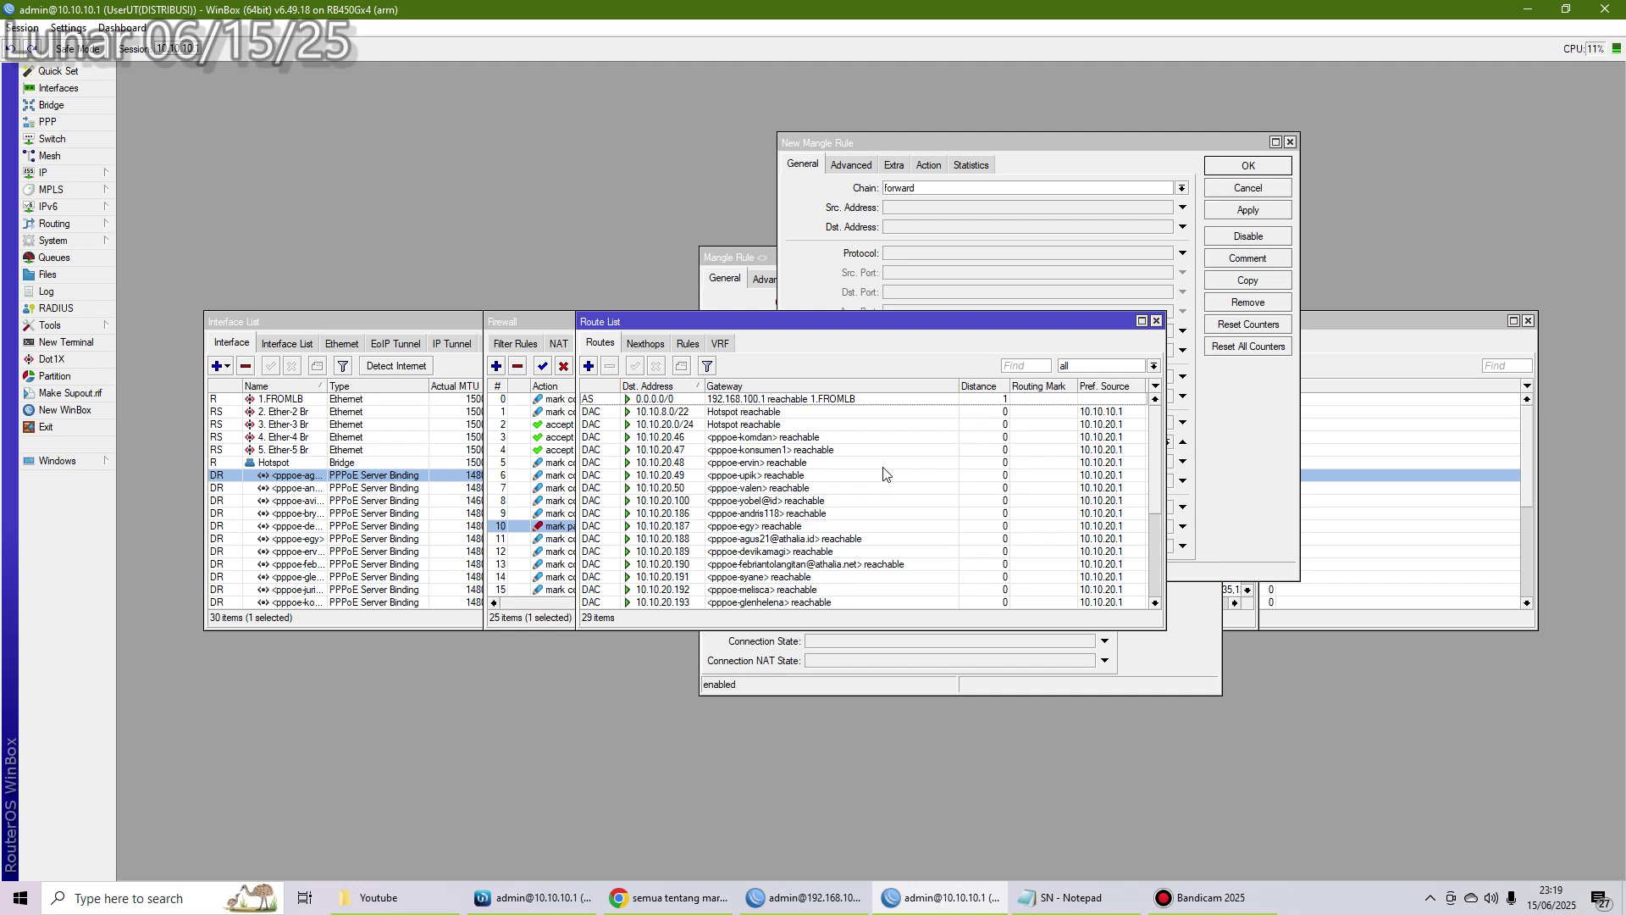
- Close the Route List and both mangle rule dialogs without saving, and maximize the Firewall window
{"action": "left_click", "coordinate": [1157, 322]}
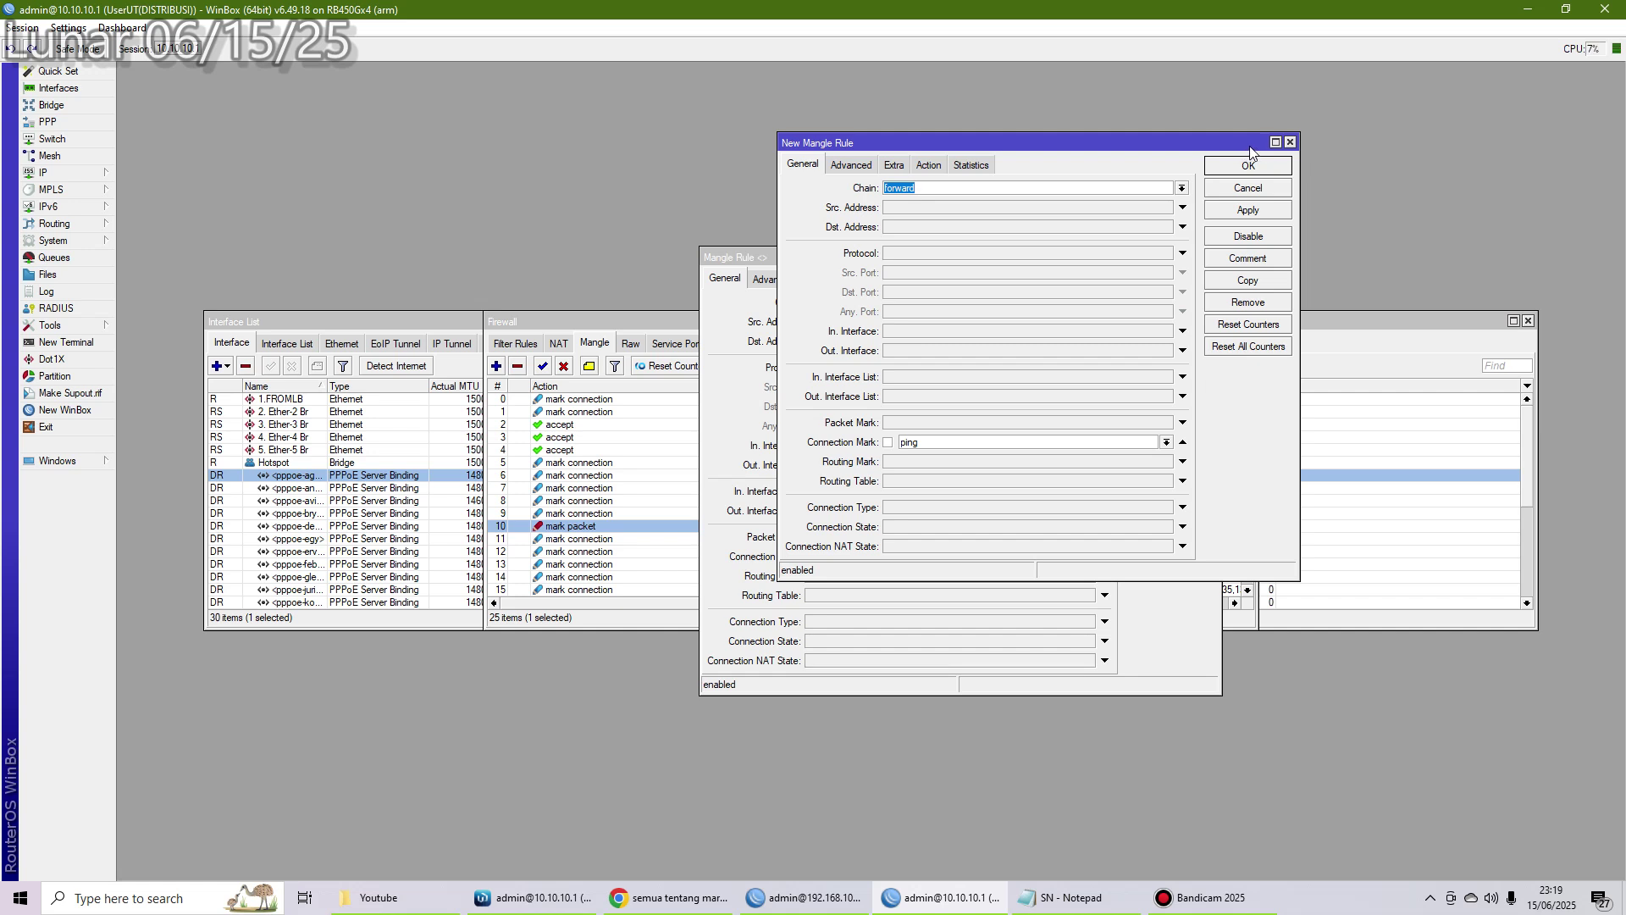
{"action": "left_click", "coordinate": [1290, 141]}
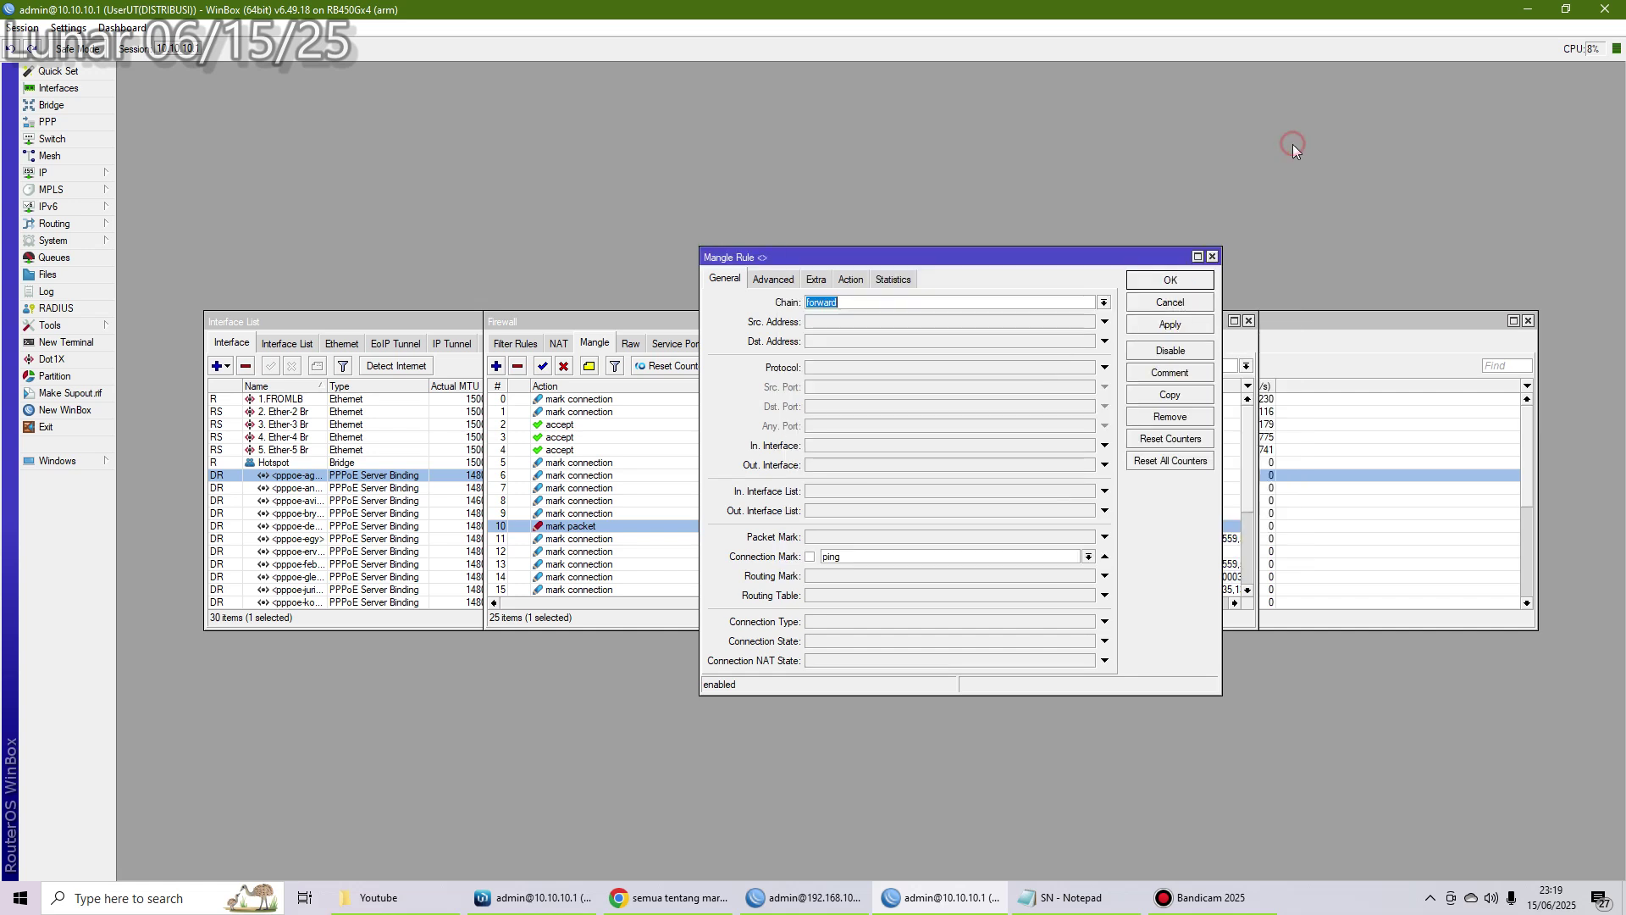
{"action": "left_click", "coordinate": [1212, 256]}
{"action": "left_click", "coordinate": [1234, 321]}
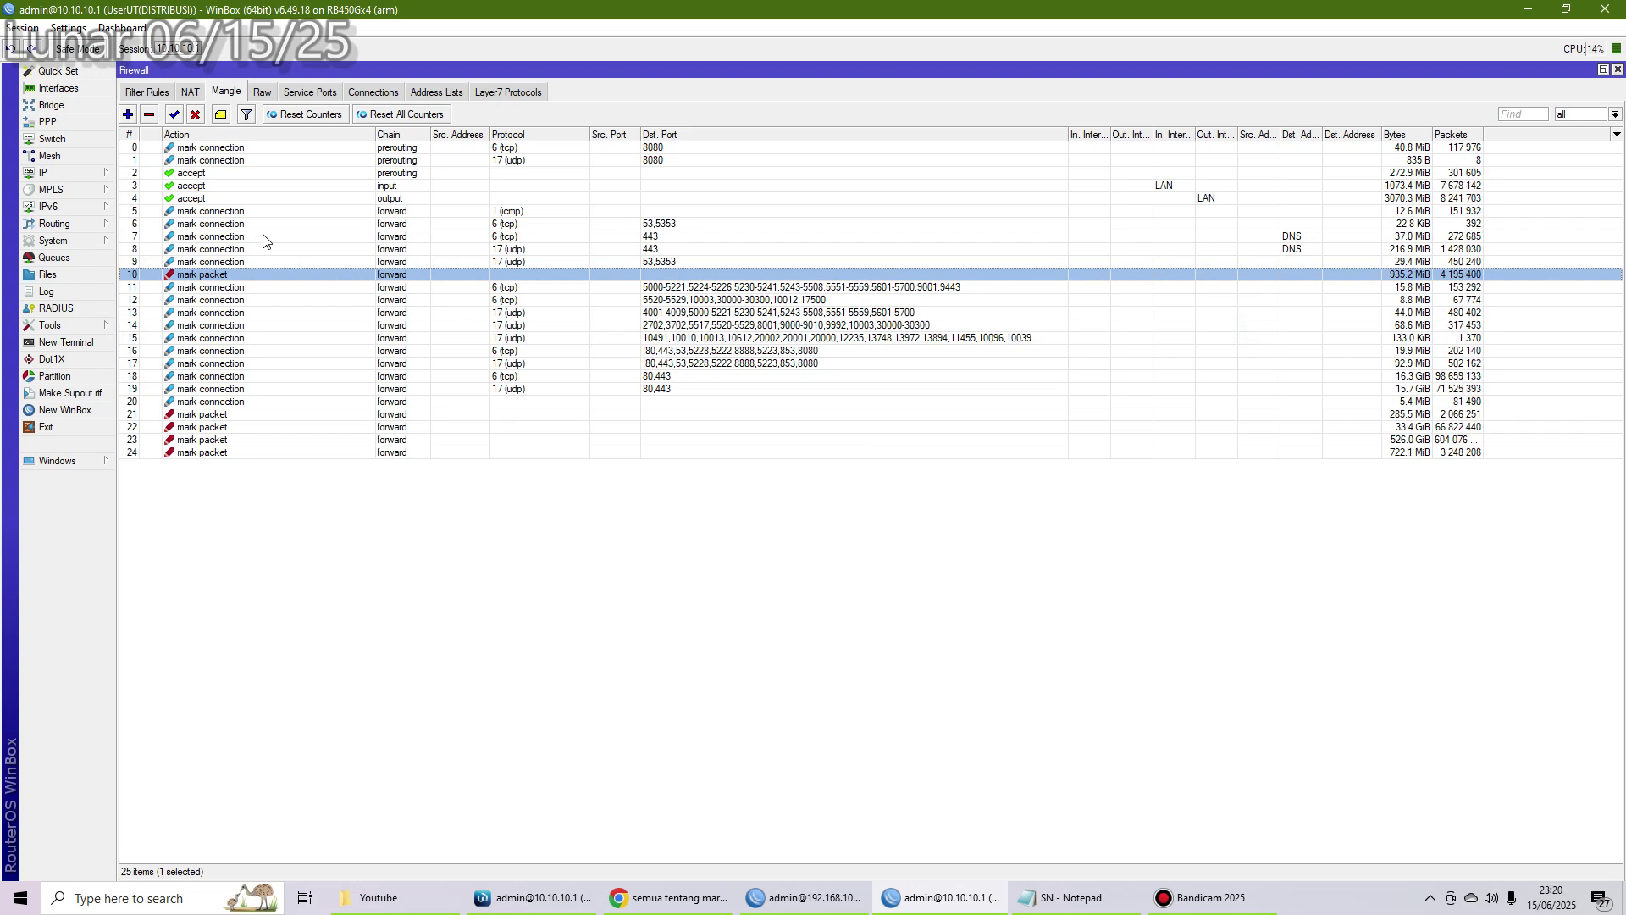
- Examine the ICMP protocol condition of mark connection rule 5 and the new packet mark of mark packet rule 10
{"action": "double_click", "coordinate": [321, 215]}
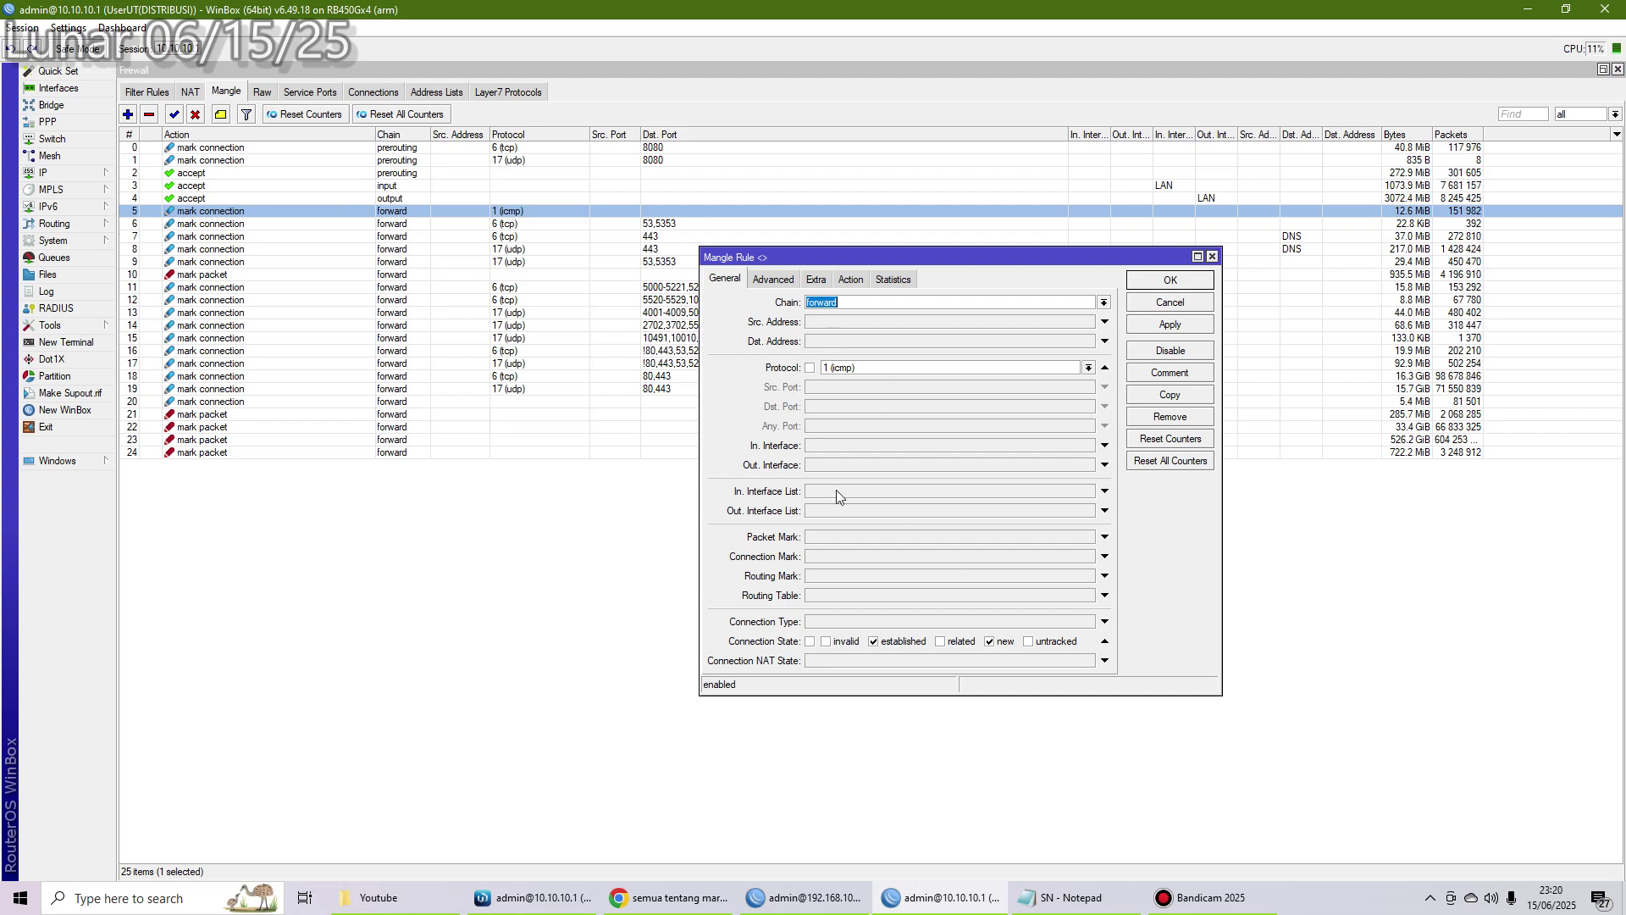
{"action": "left_click", "coordinate": [1213, 257]}
{"action": "double_click", "coordinate": [237, 275]}
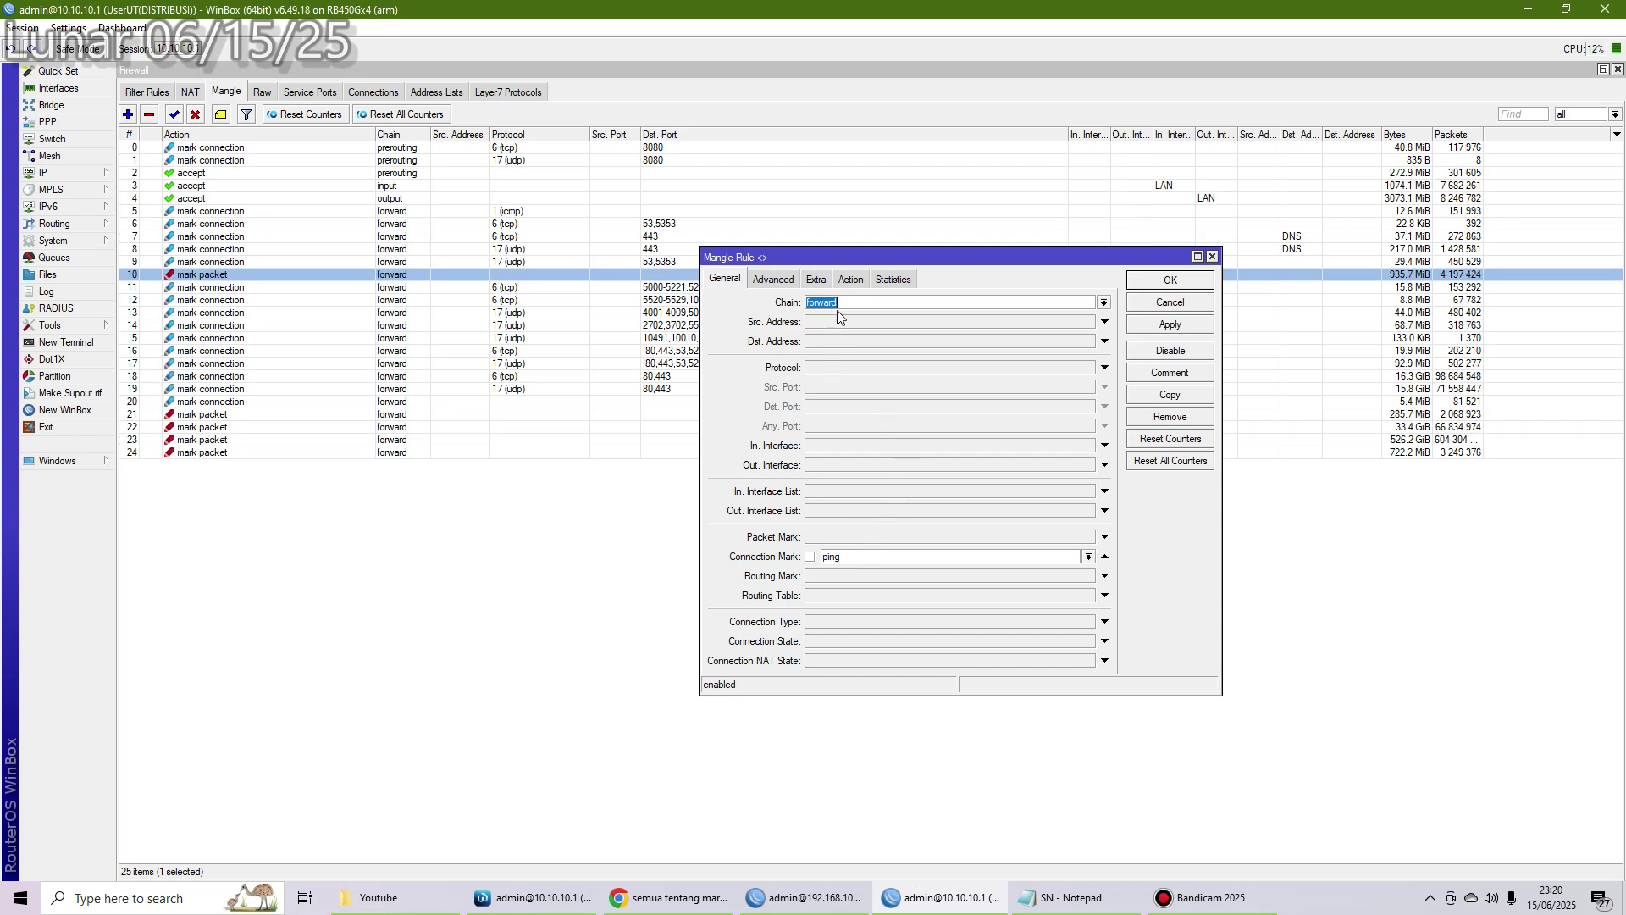
{"action": "left_click", "coordinate": [851, 279]}
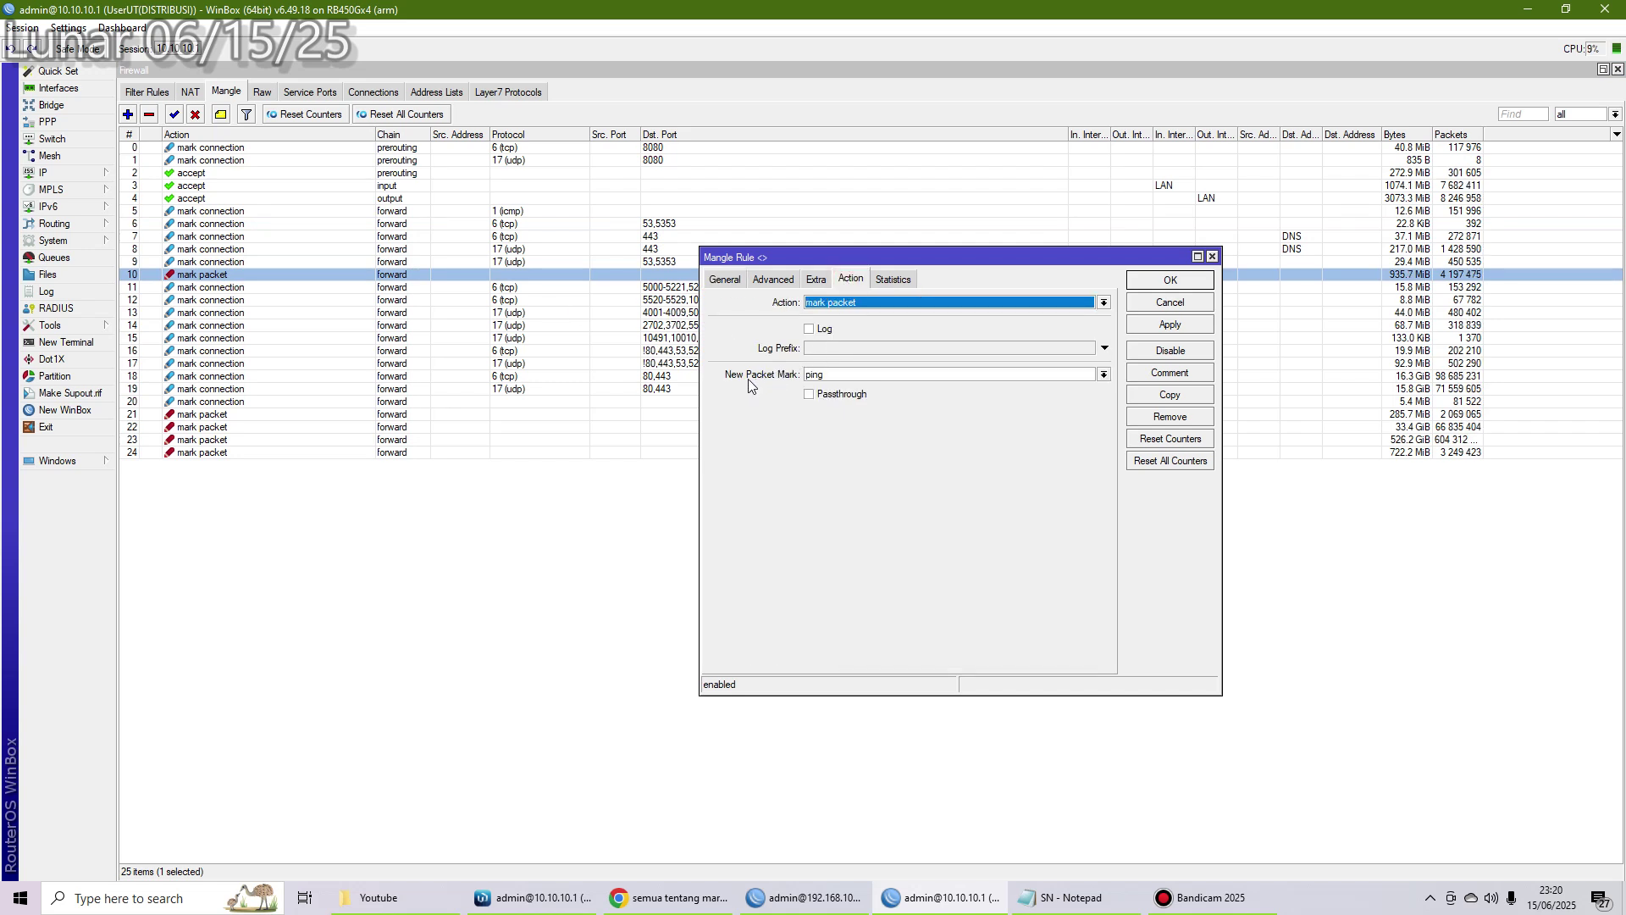
- Highlight the new packet mark ping of mangle rule 10, and switch its Passthrough option on and back off
{"action": "left_click", "coordinate": [837, 380]}
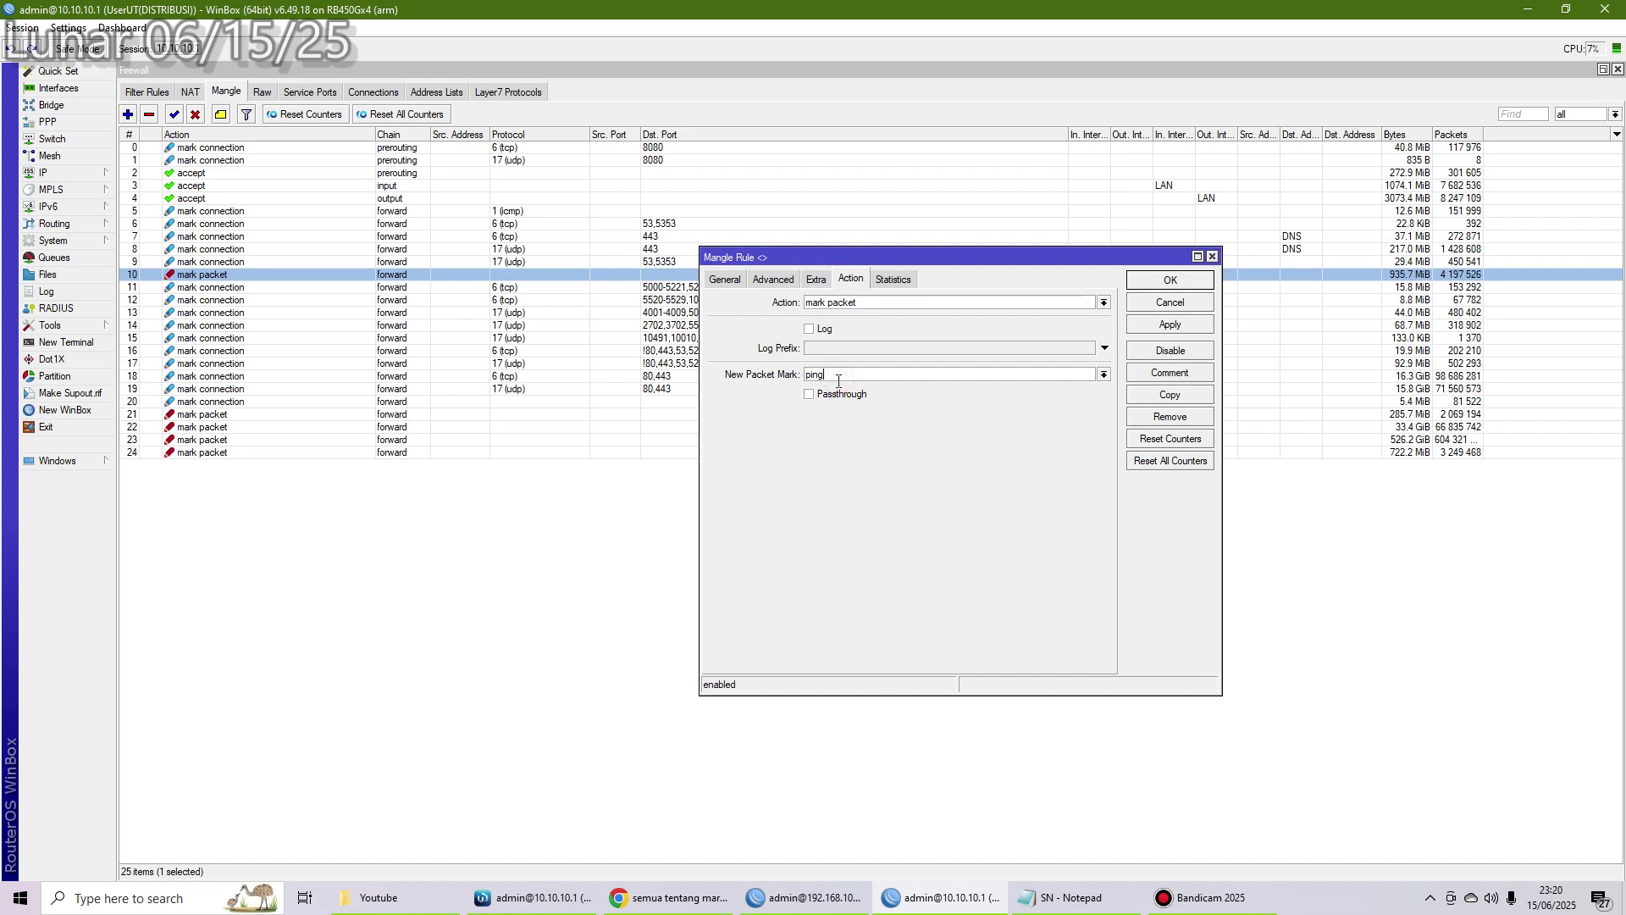
{"action": "left_click_drag", "start_coordinate": [837, 380], "coordinate": [803, 379]}
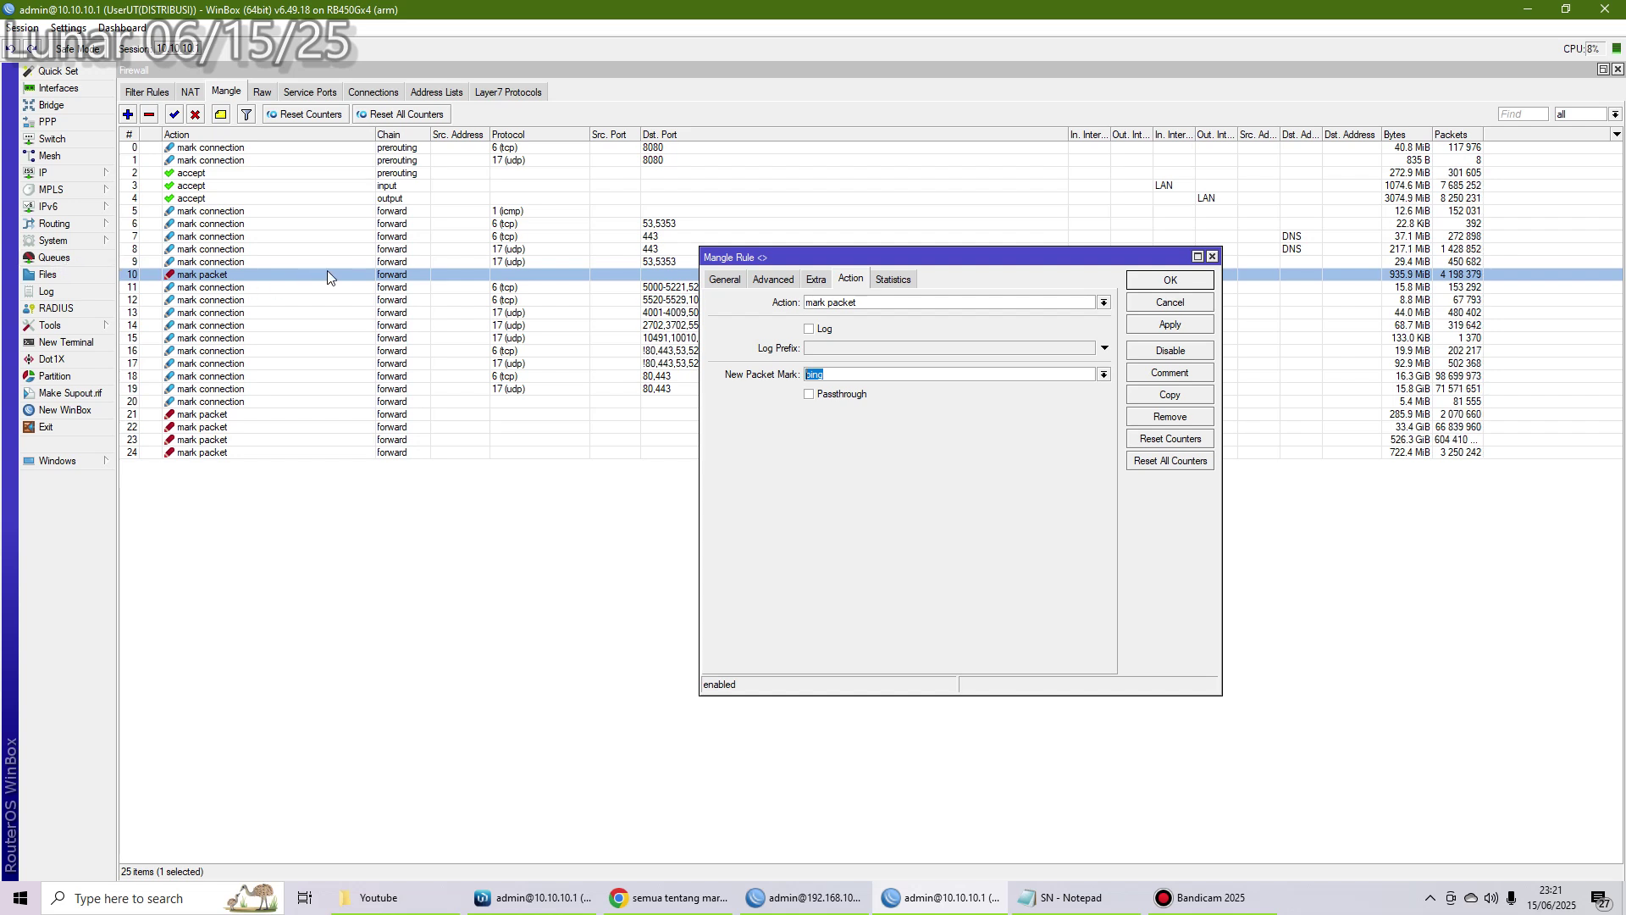
{"action": "left_click", "coordinate": [811, 396]}
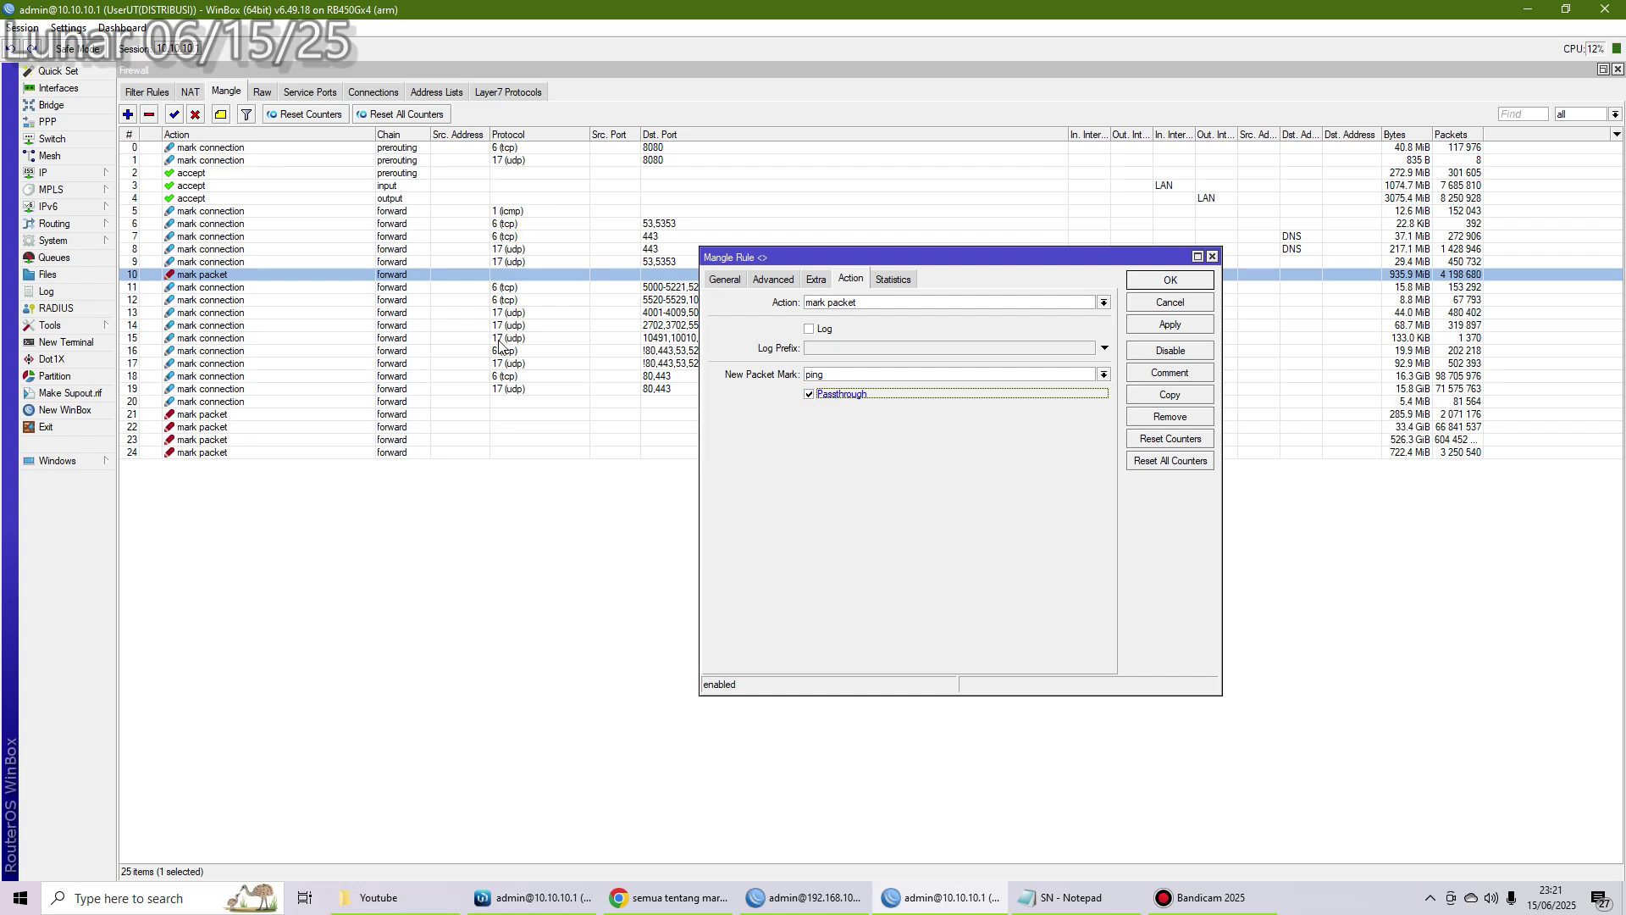
{"action": "left_click", "coordinate": [809, 395]}
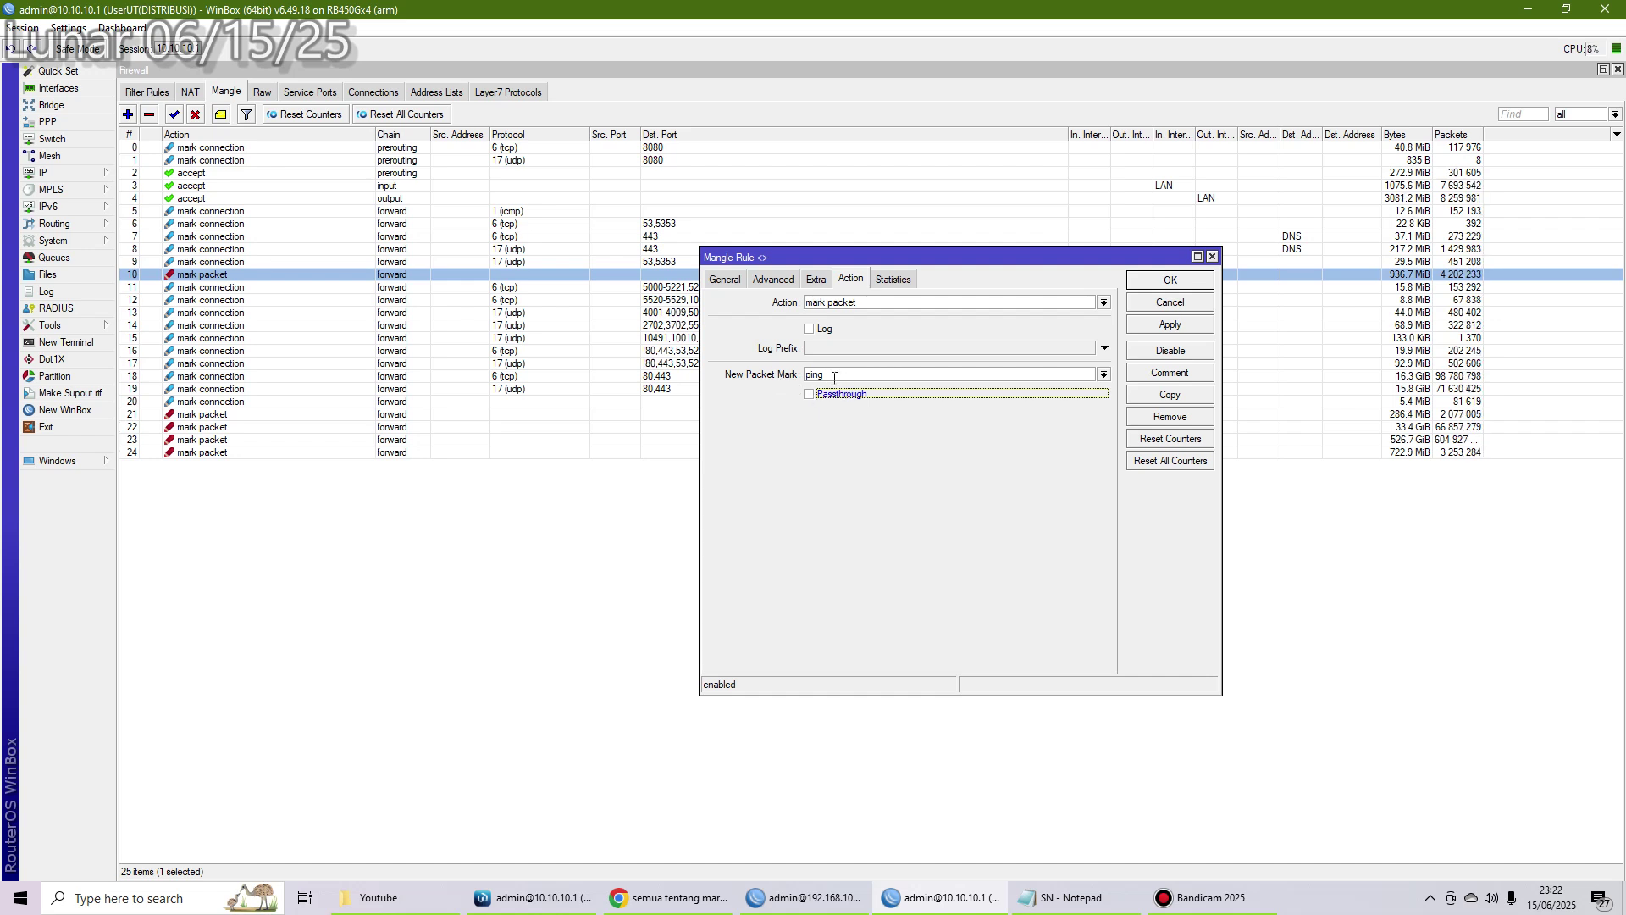
- Try the mark routing action with its New Routing Mark field in mangle rule 10, and discard the change
{"action": "left_click", "coordinate": [850, 302]}
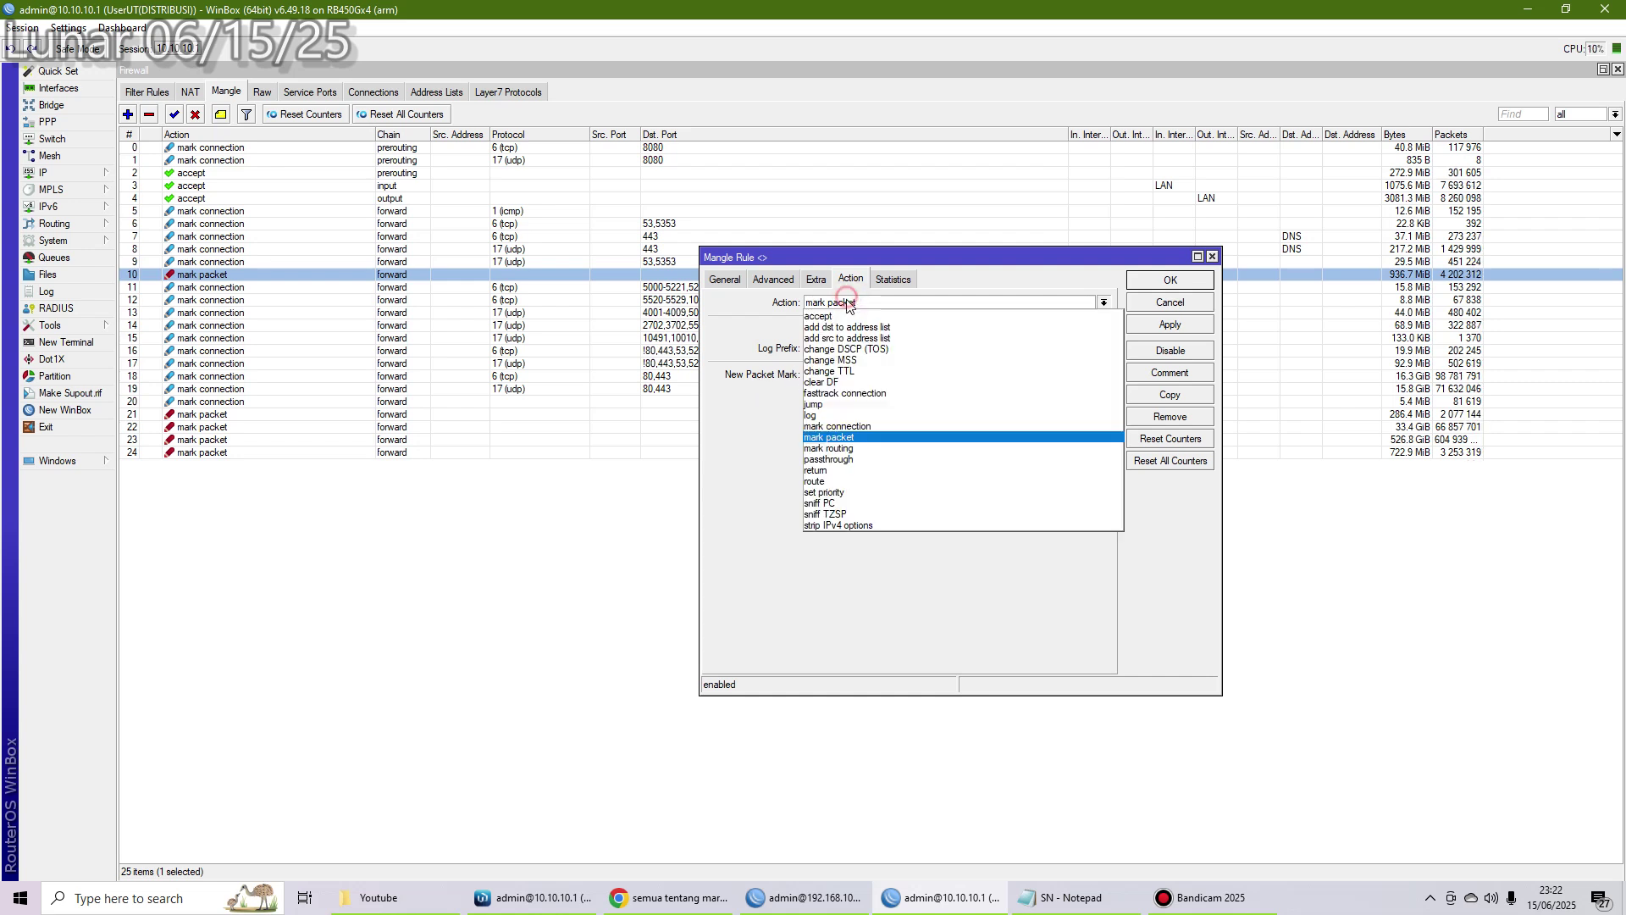
{"action": "left_click", "coordinate": [850, 448]}
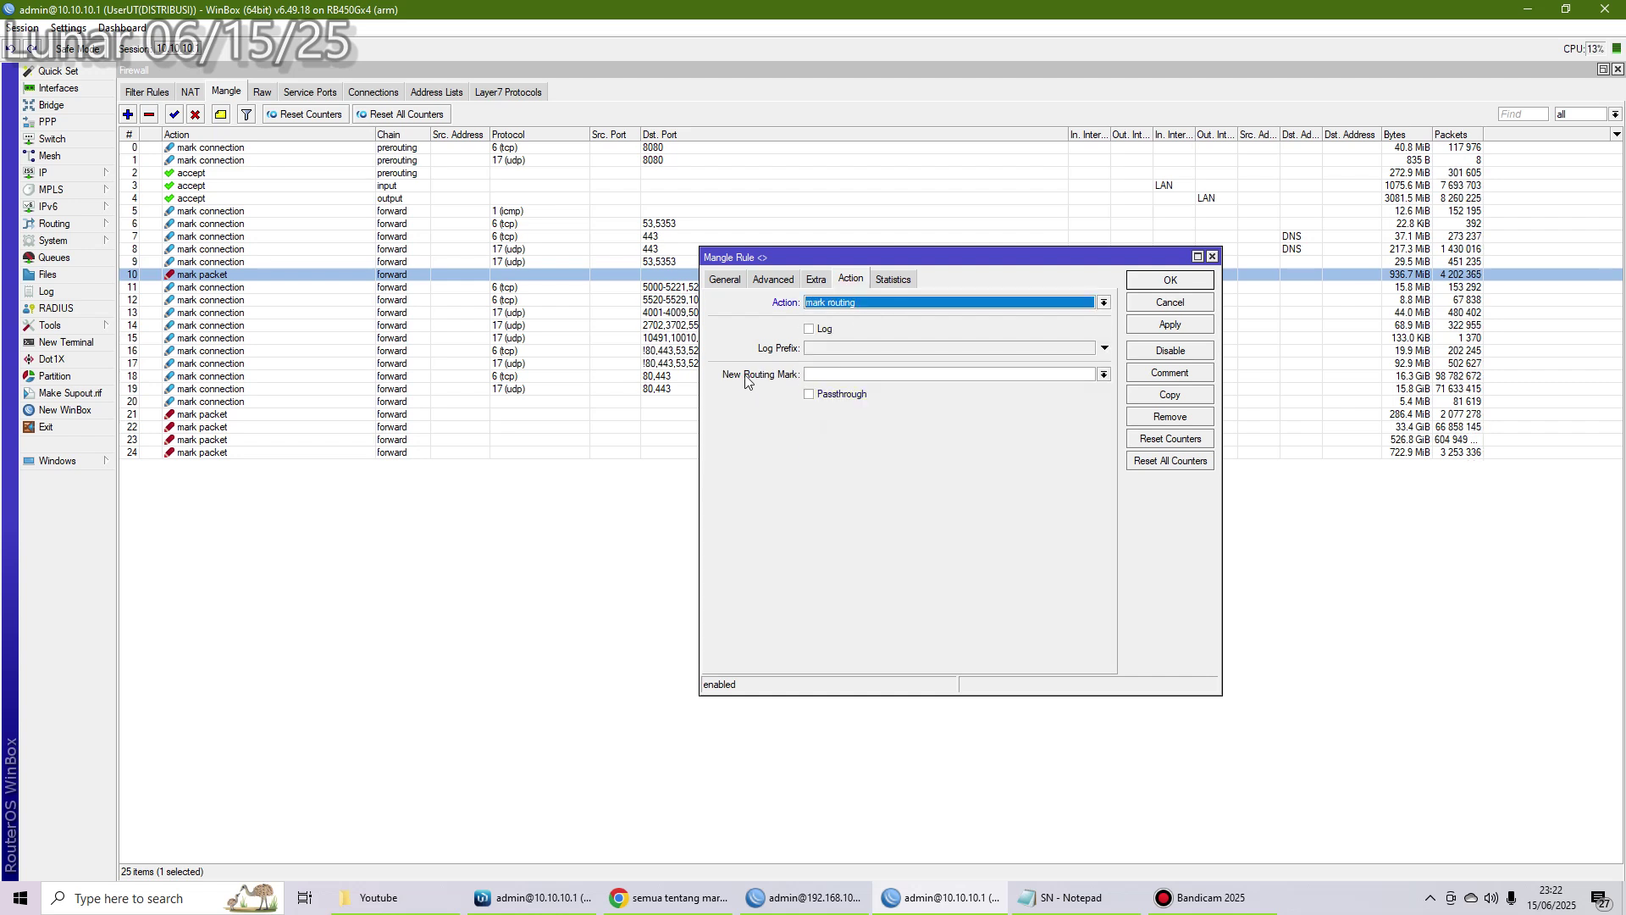
{"action": "left_click", "coordinate": [826, 375]}
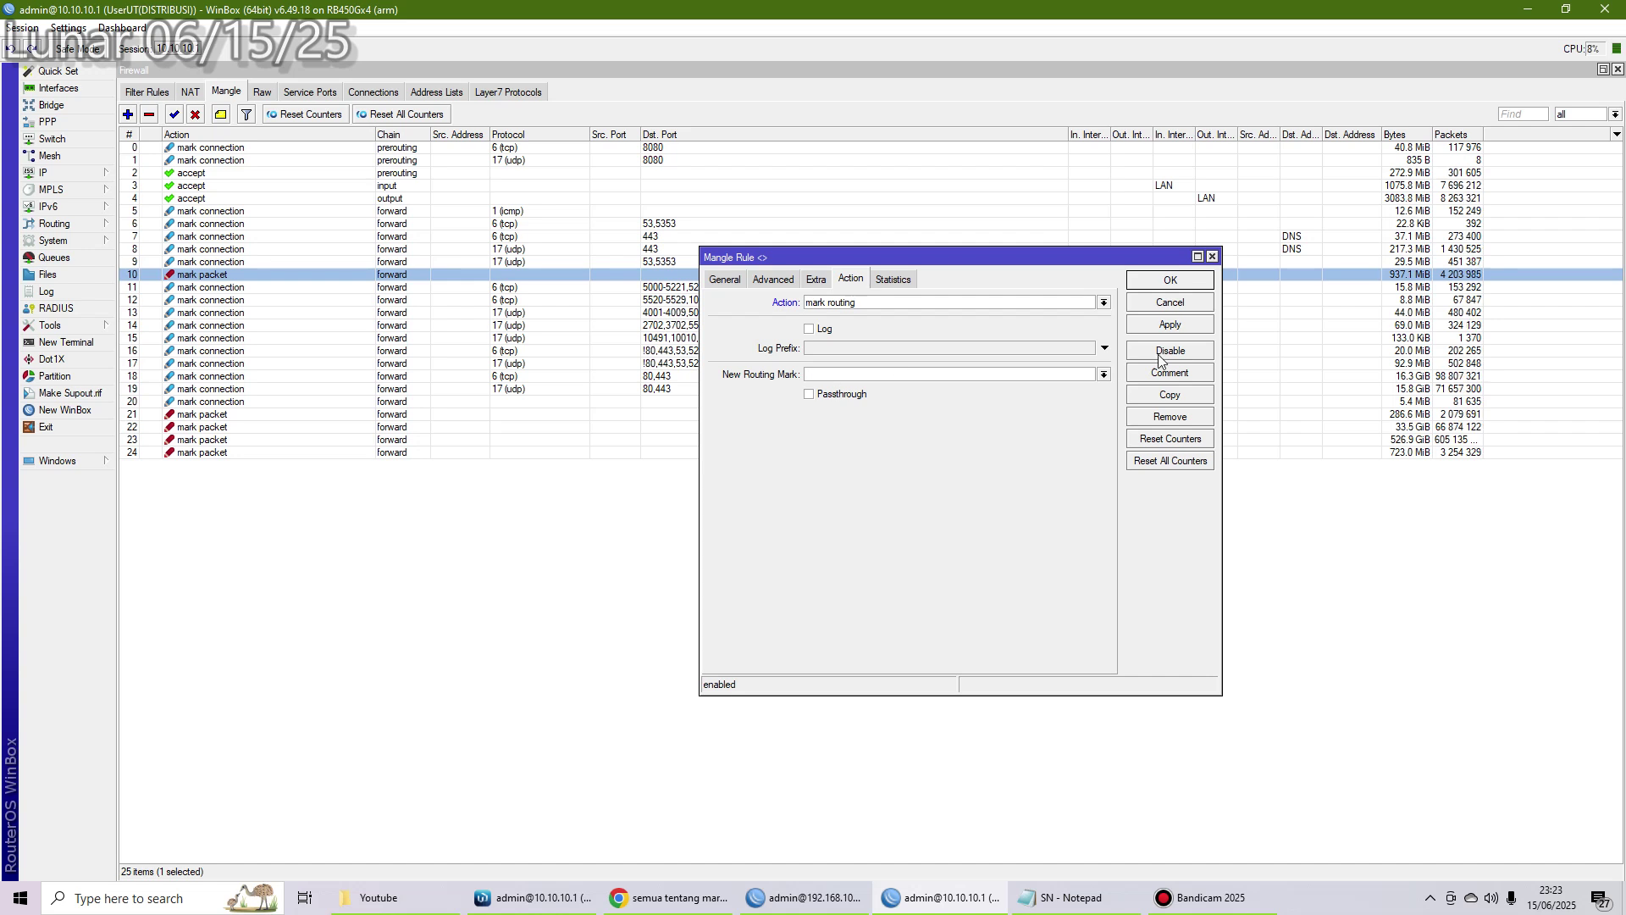
{"action": "left_click", "coordinate": [1208, 310]}
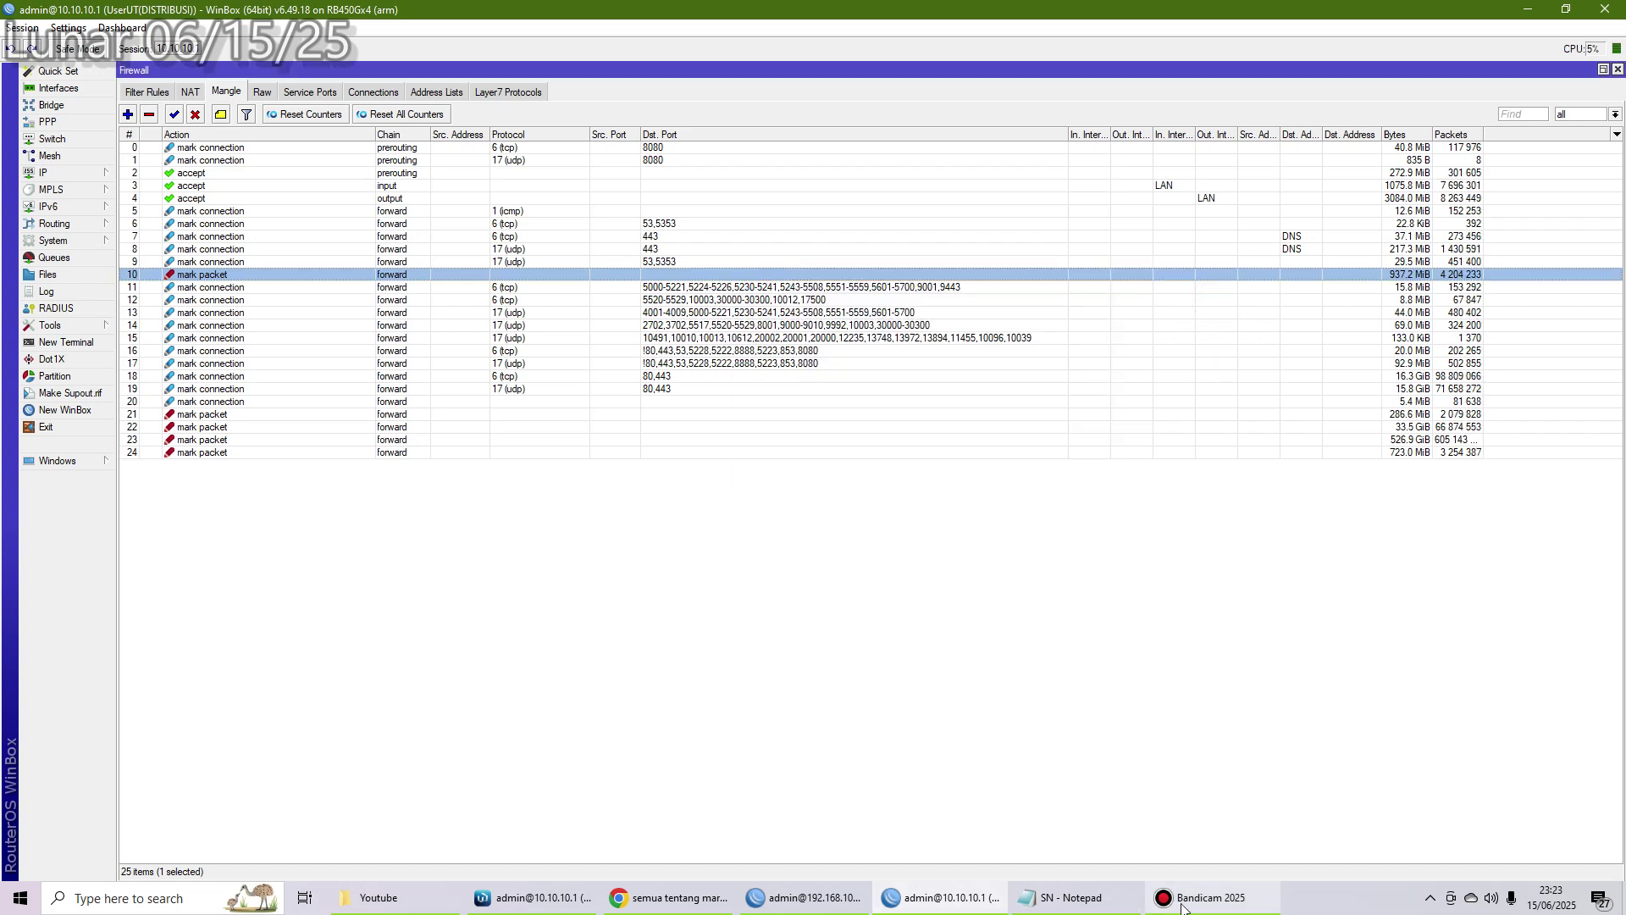